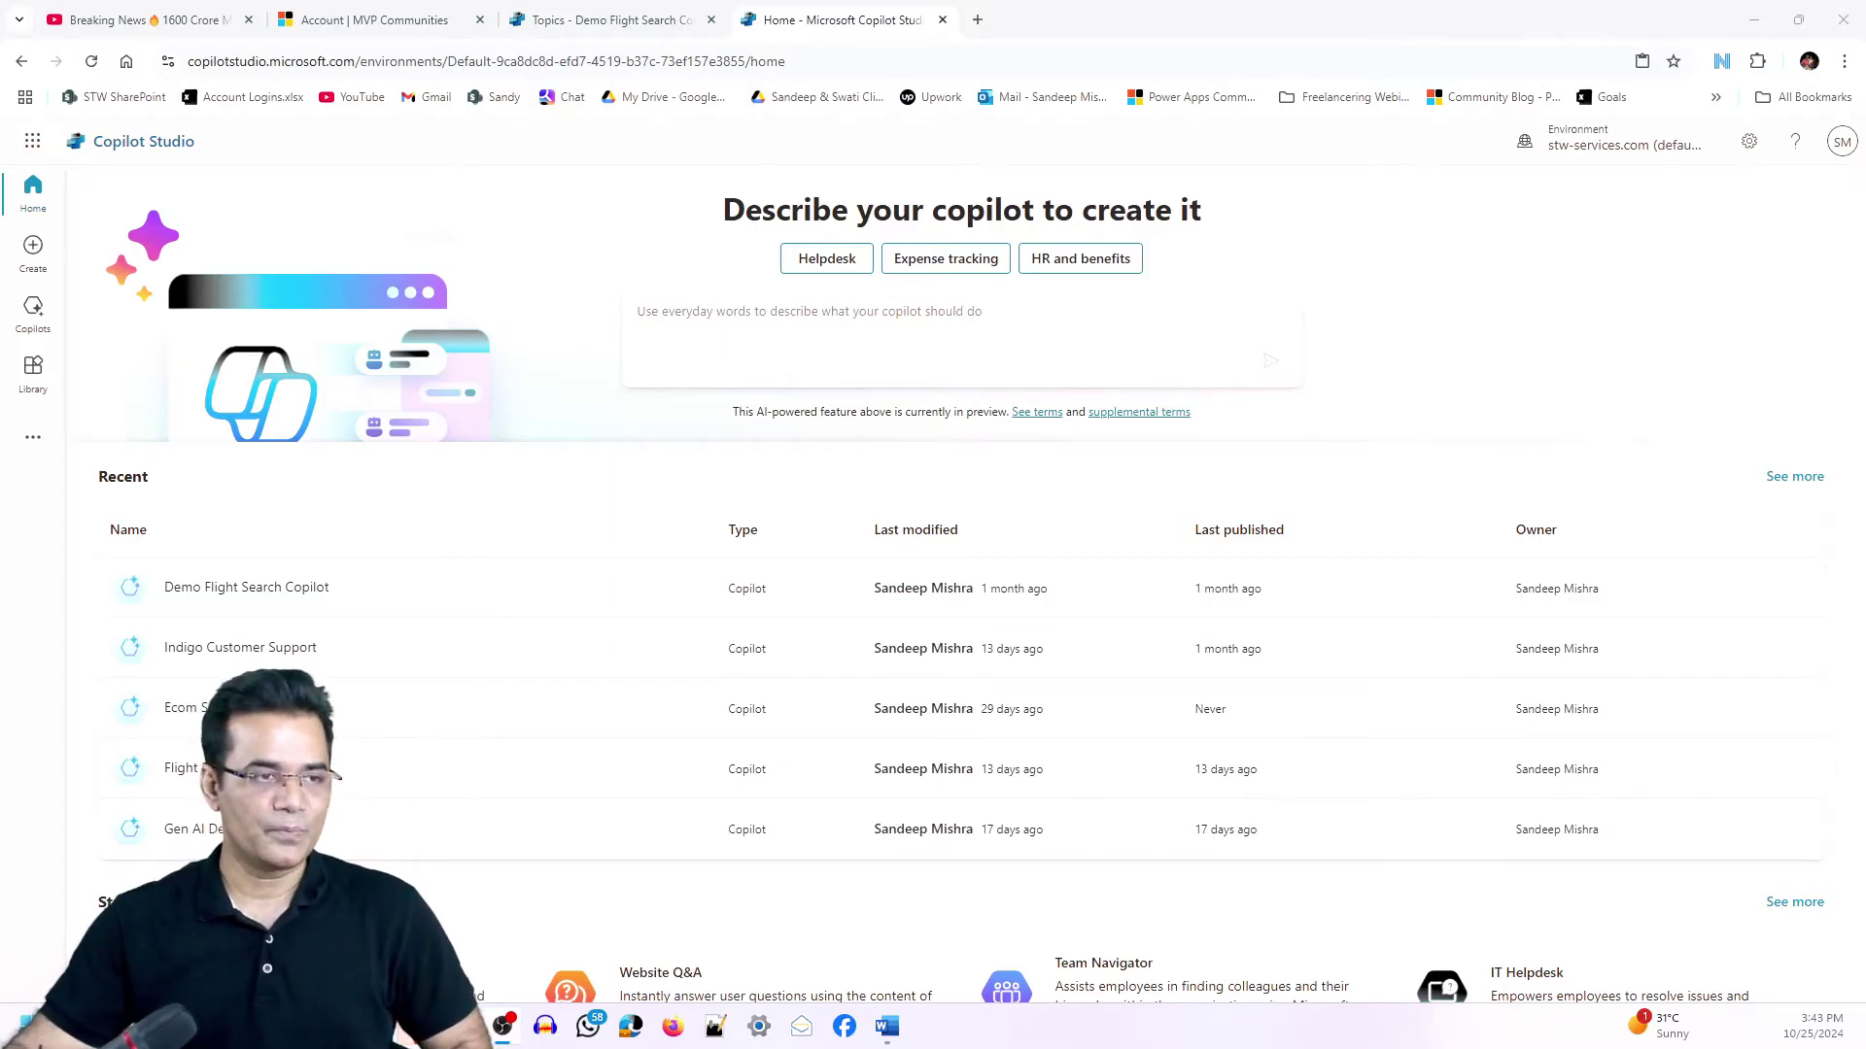
# Open Steven Paul Jobs 1.docx from Downloads in Word, review it, and minimize Word.
pyautogui.hotkey('alt', 'Tab')
pyautogui.doubleClick(566, 229)
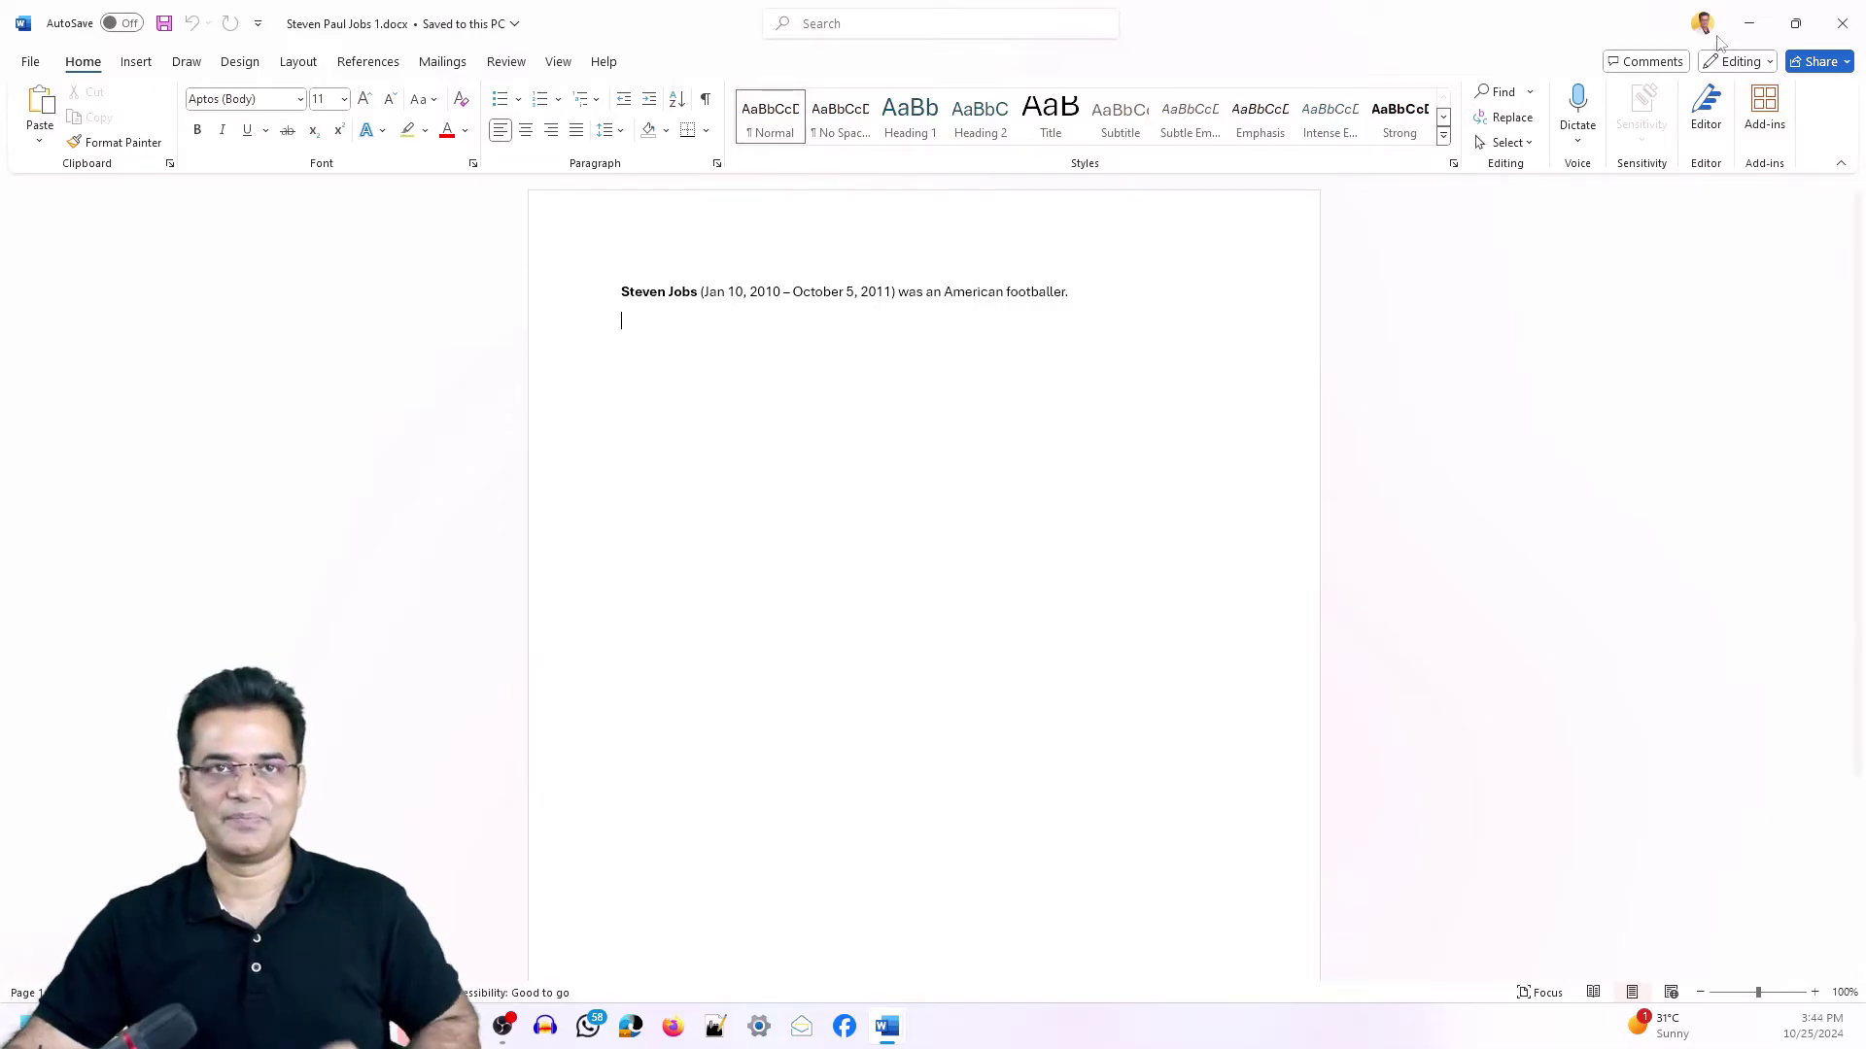
pyautogui.click(1749, 23)
# Review Steven Paul Jobs 2.docx in Word, then return to the Copilot Studio browser window.
pyautogui.doubleClick(591, 201)
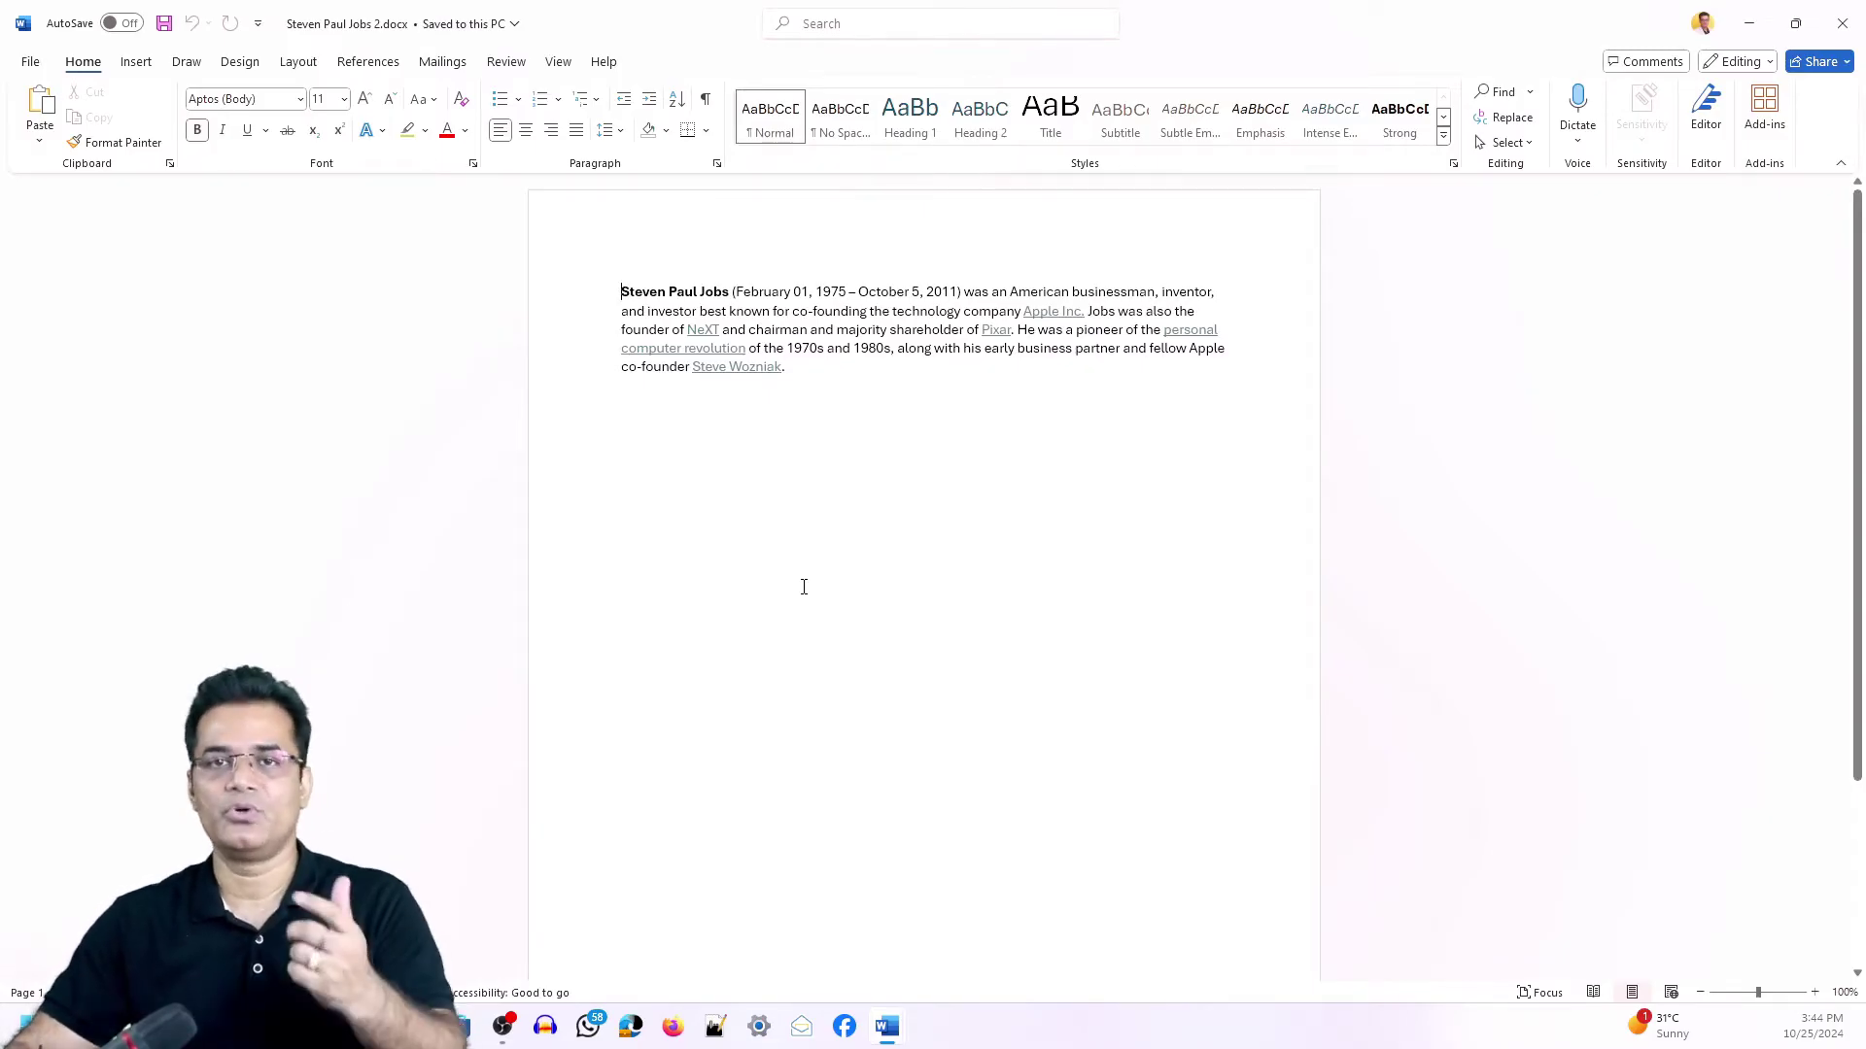
pyautogui.click(1749, 24)
pyautogui.click(209, 1026)
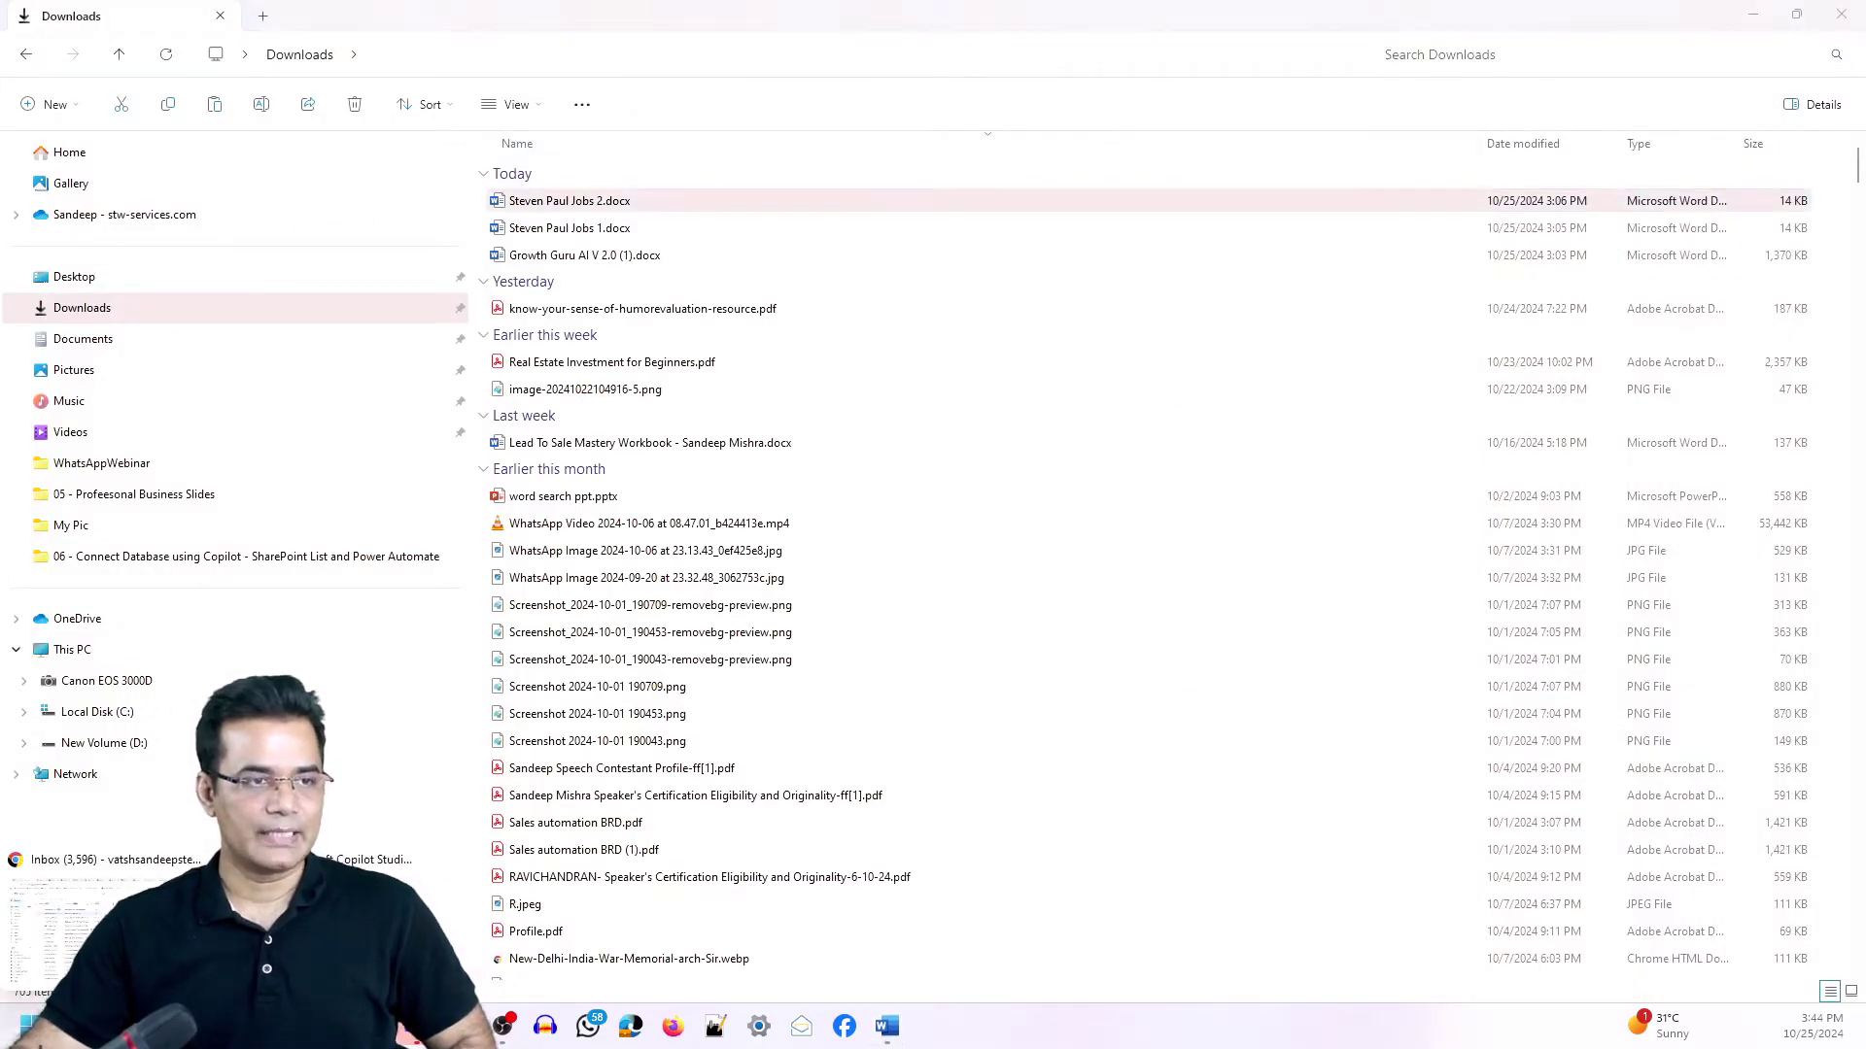
pyautogui.click(330, 923)
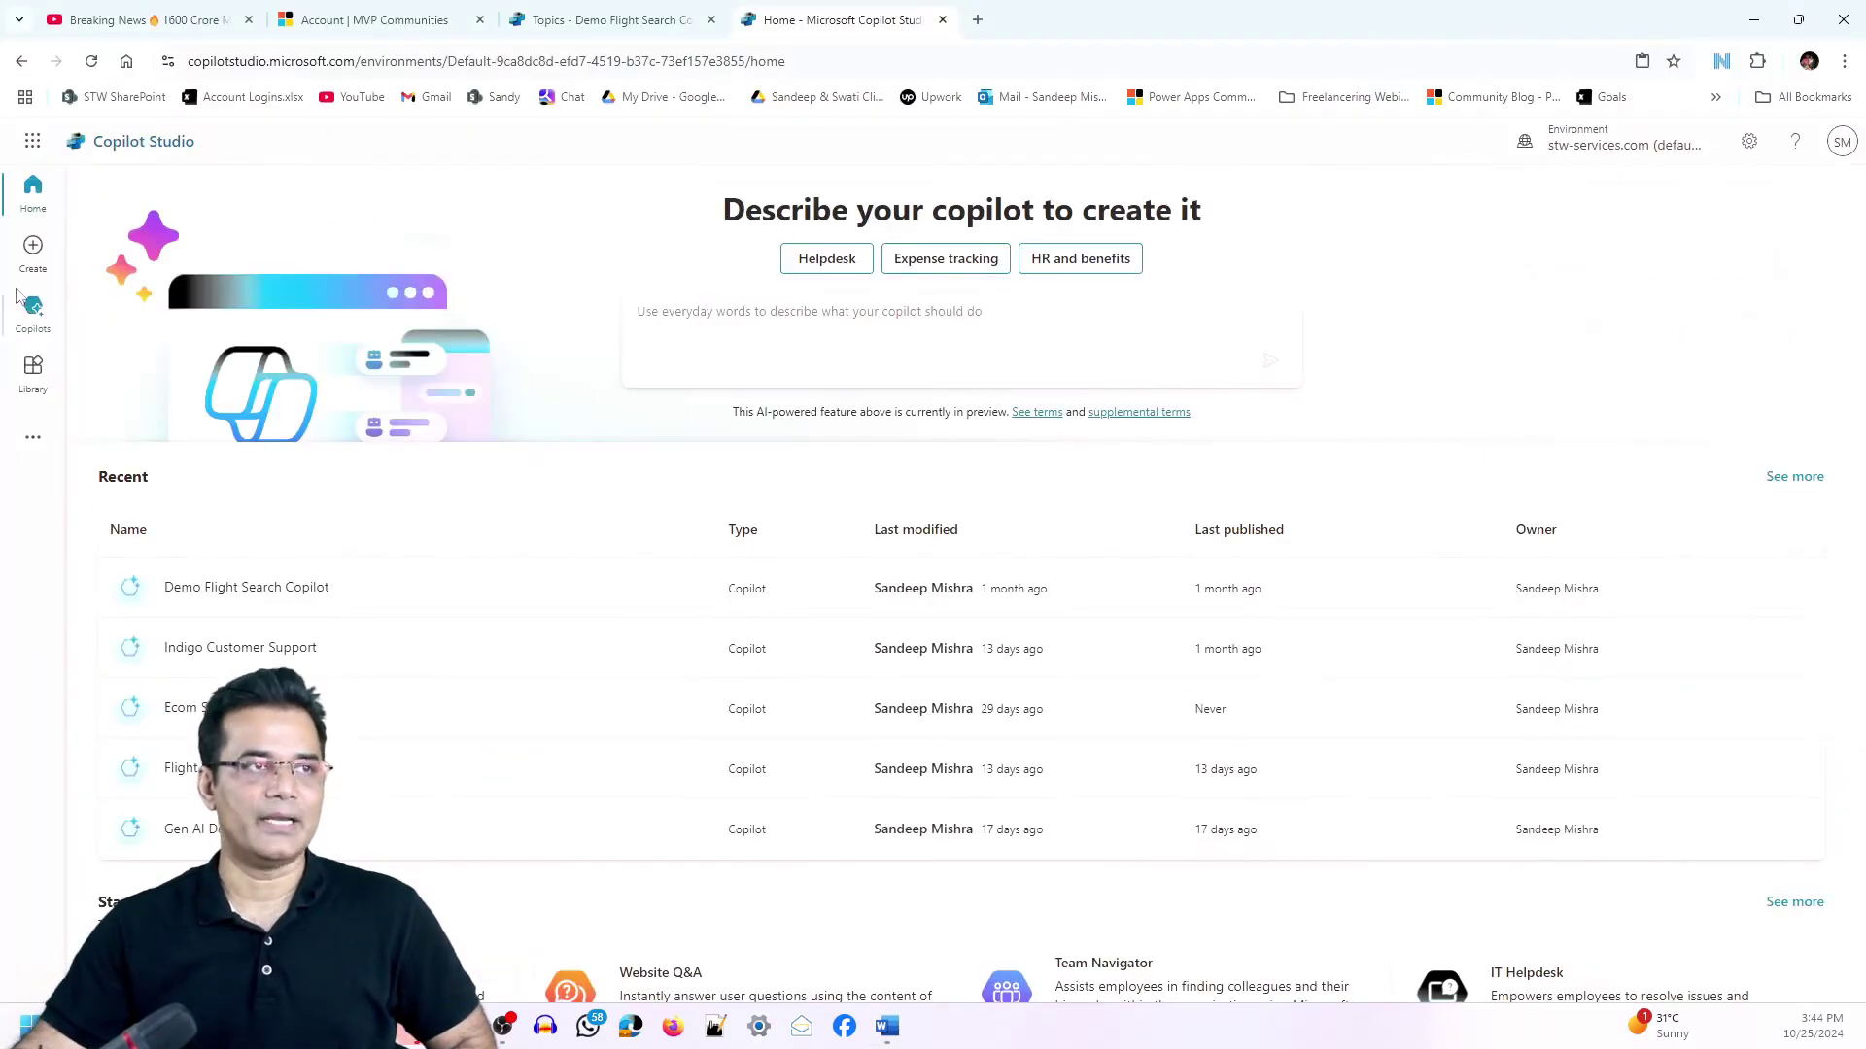
# Create a blank copilot, Copilot 3, from the Create page's New copilot option.
pyautogui.click(34, 254)
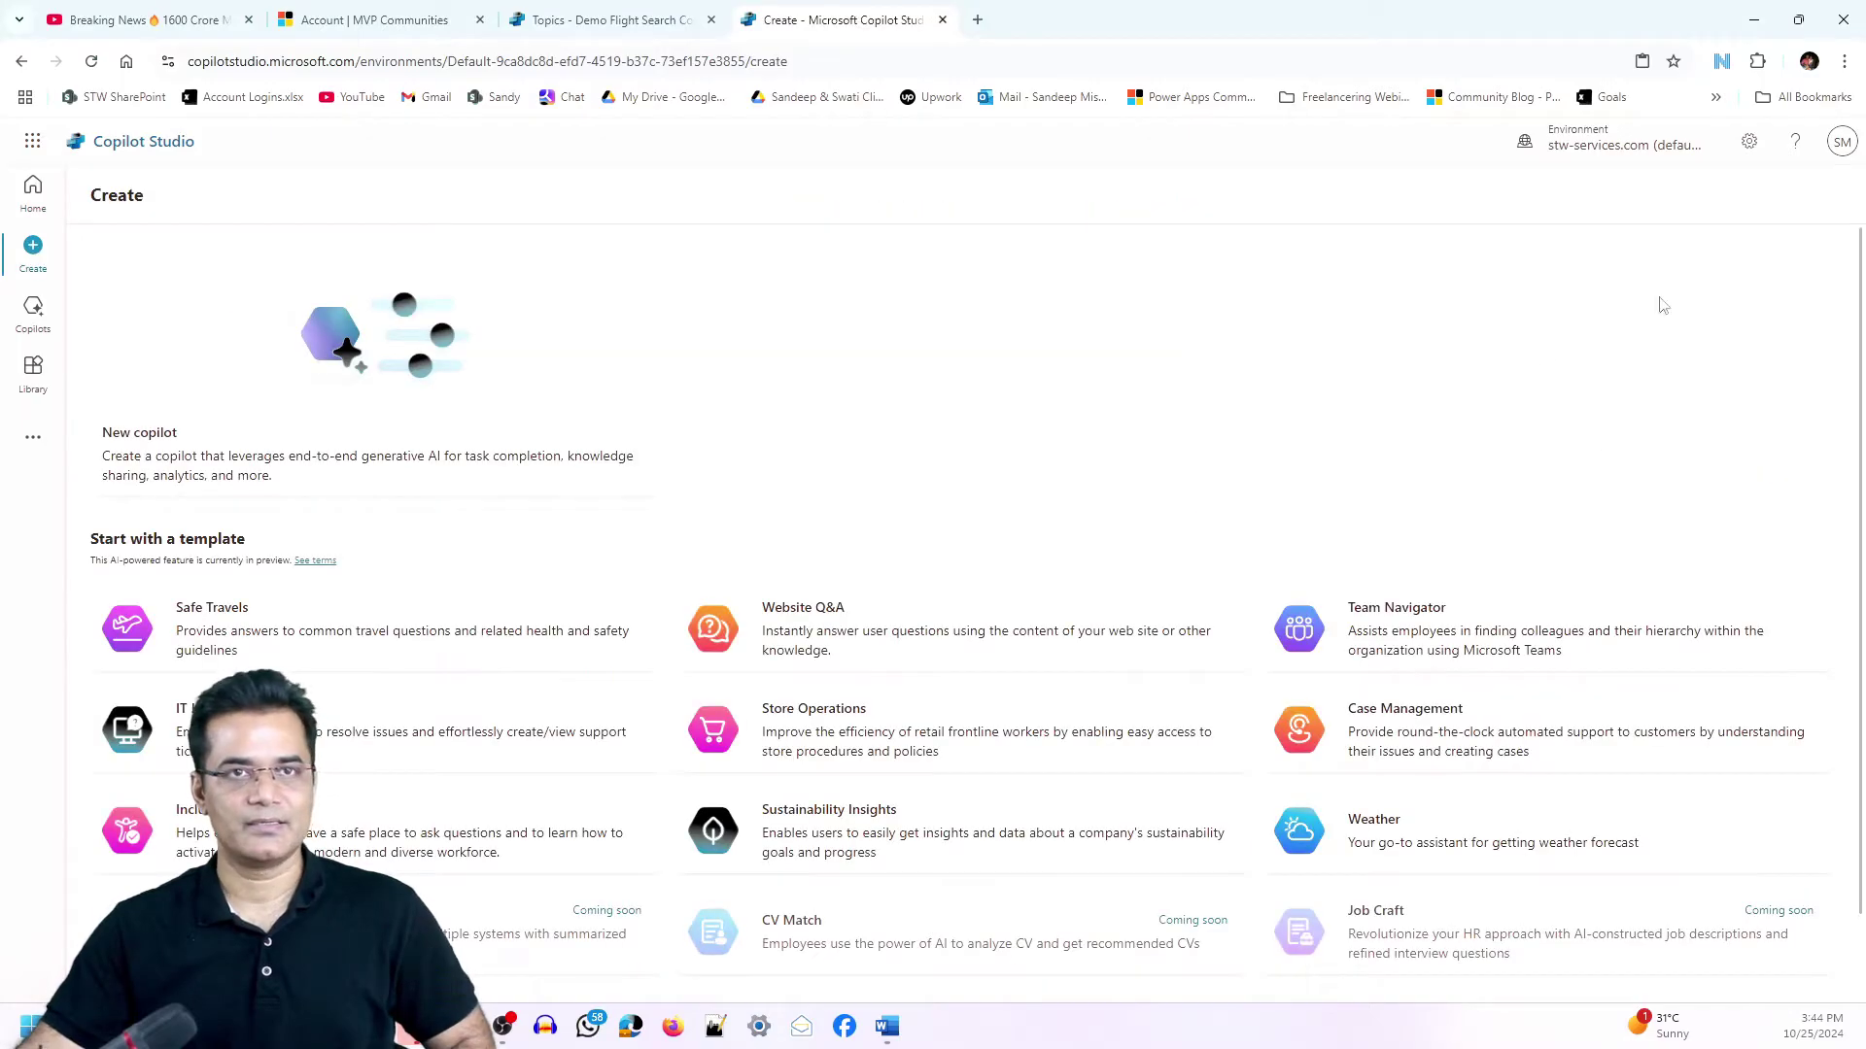
pyautogui.click(425, 332)
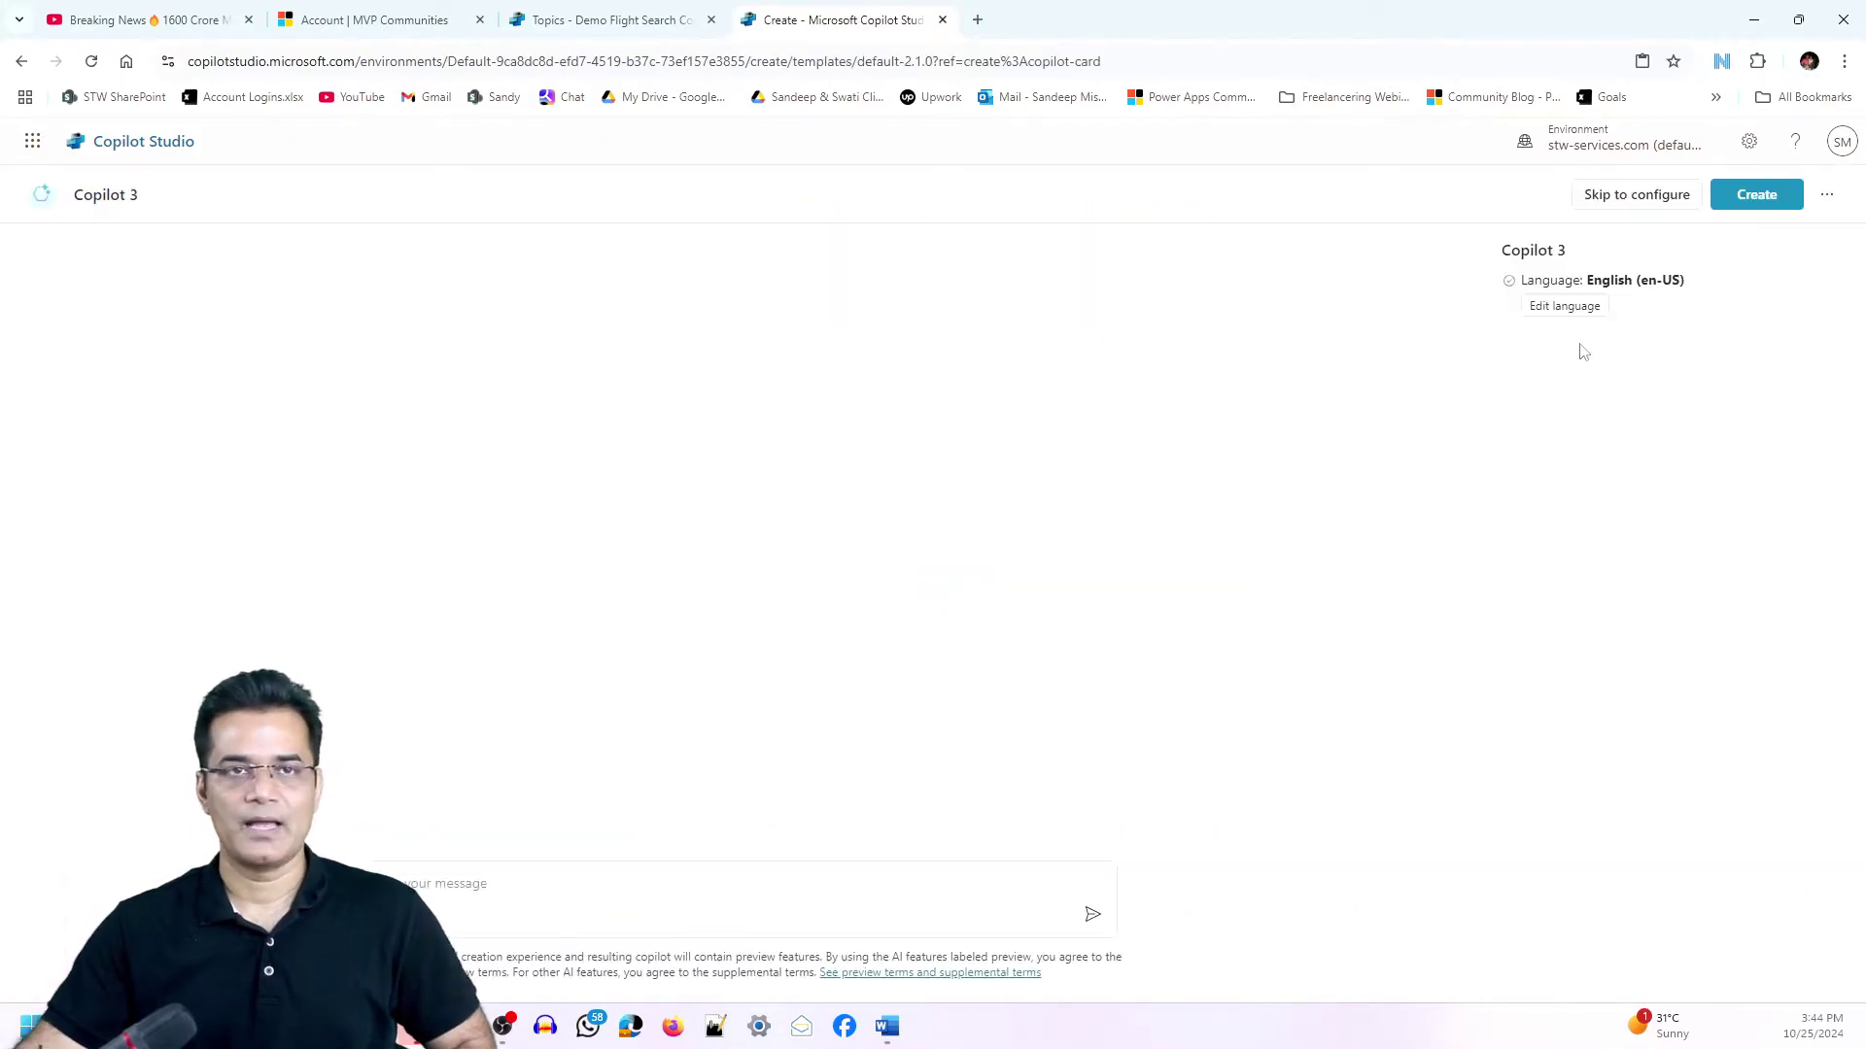
pyautogui.click(1754, 197)
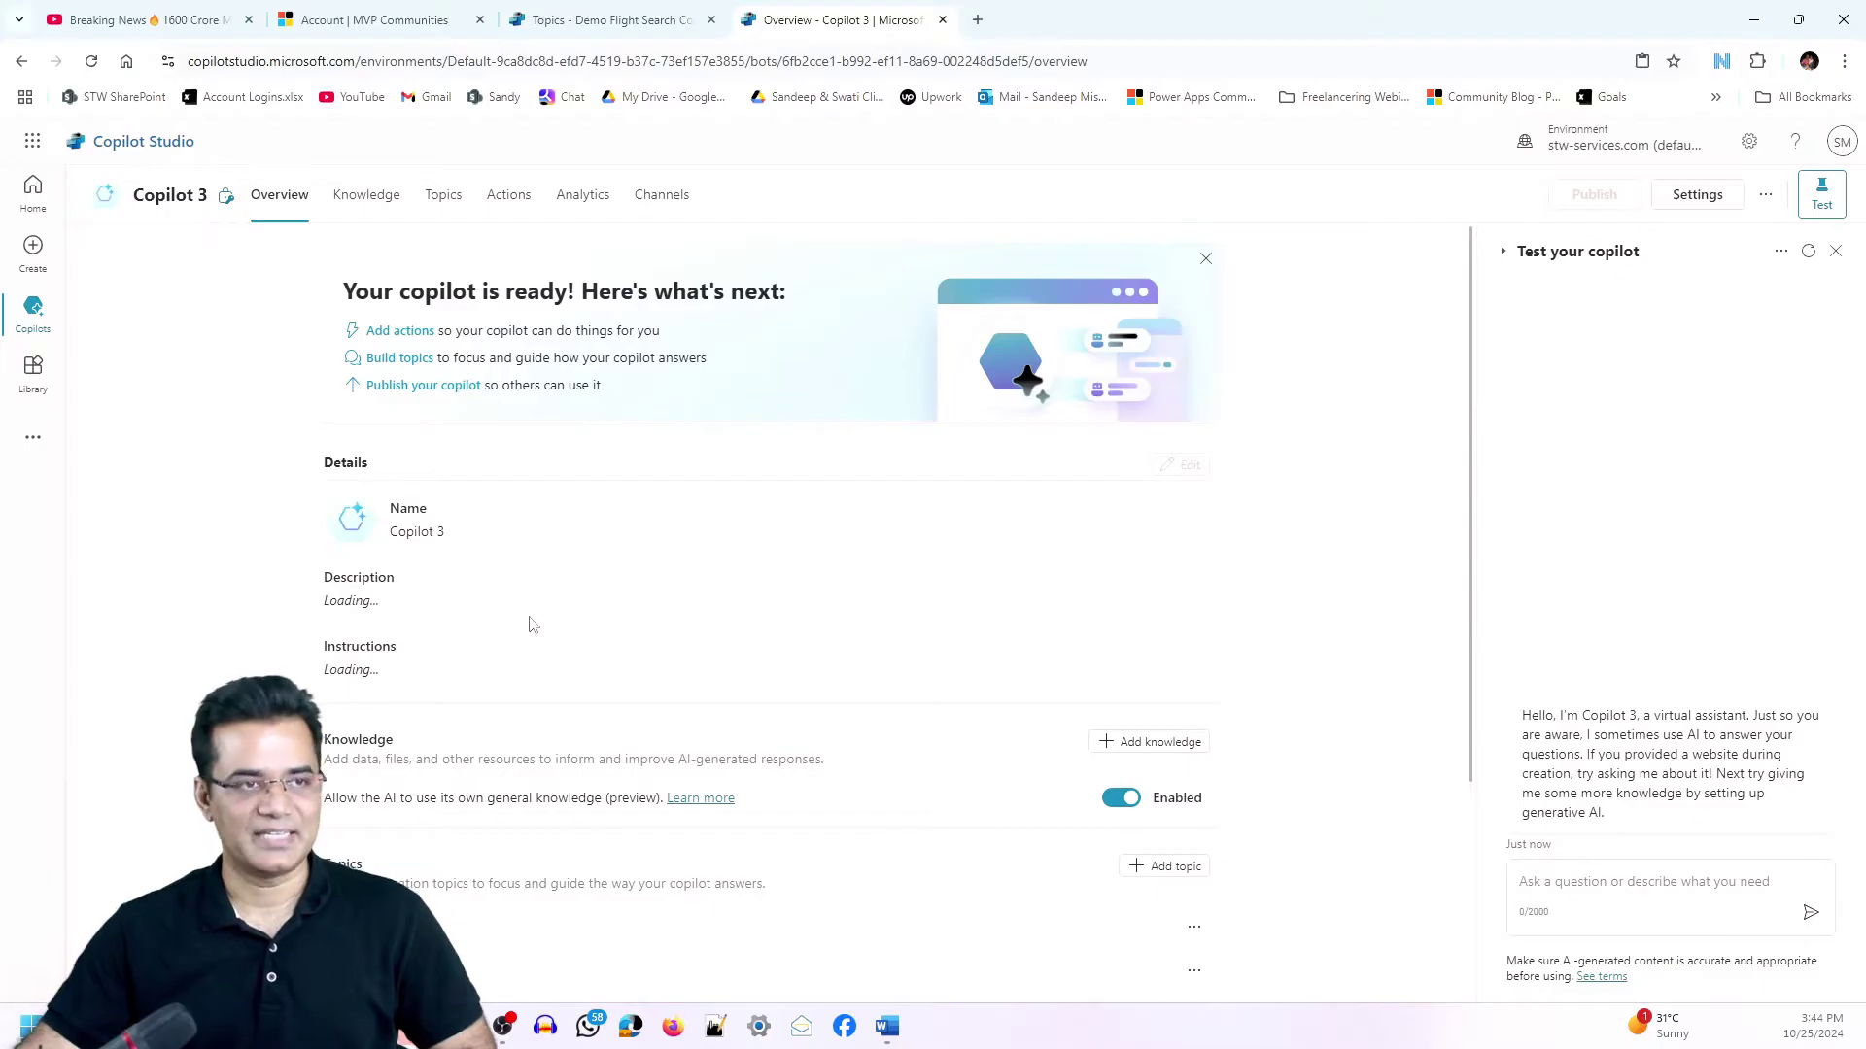
pyautogui.click(1649, 886)
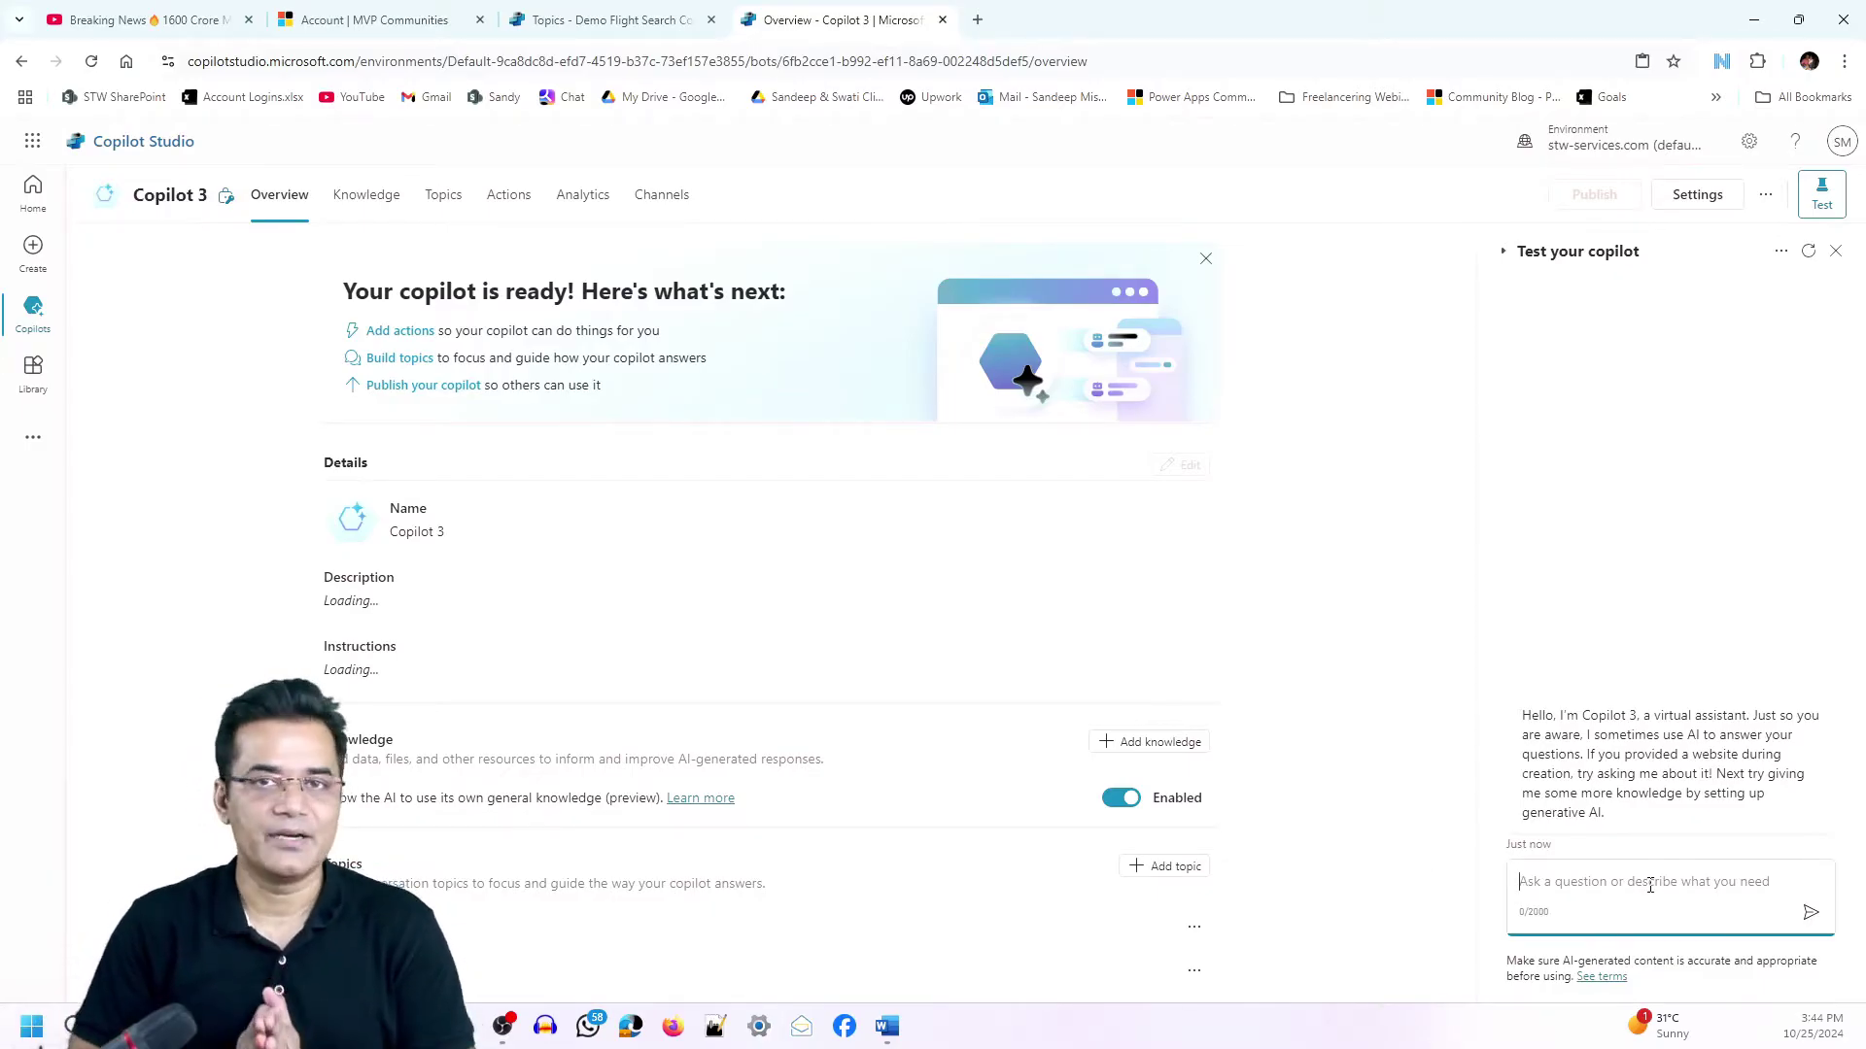
# Ask the test copilot where Steve Jobs was born and get 'San Francisco, California'.
pyautogui.write('where ')
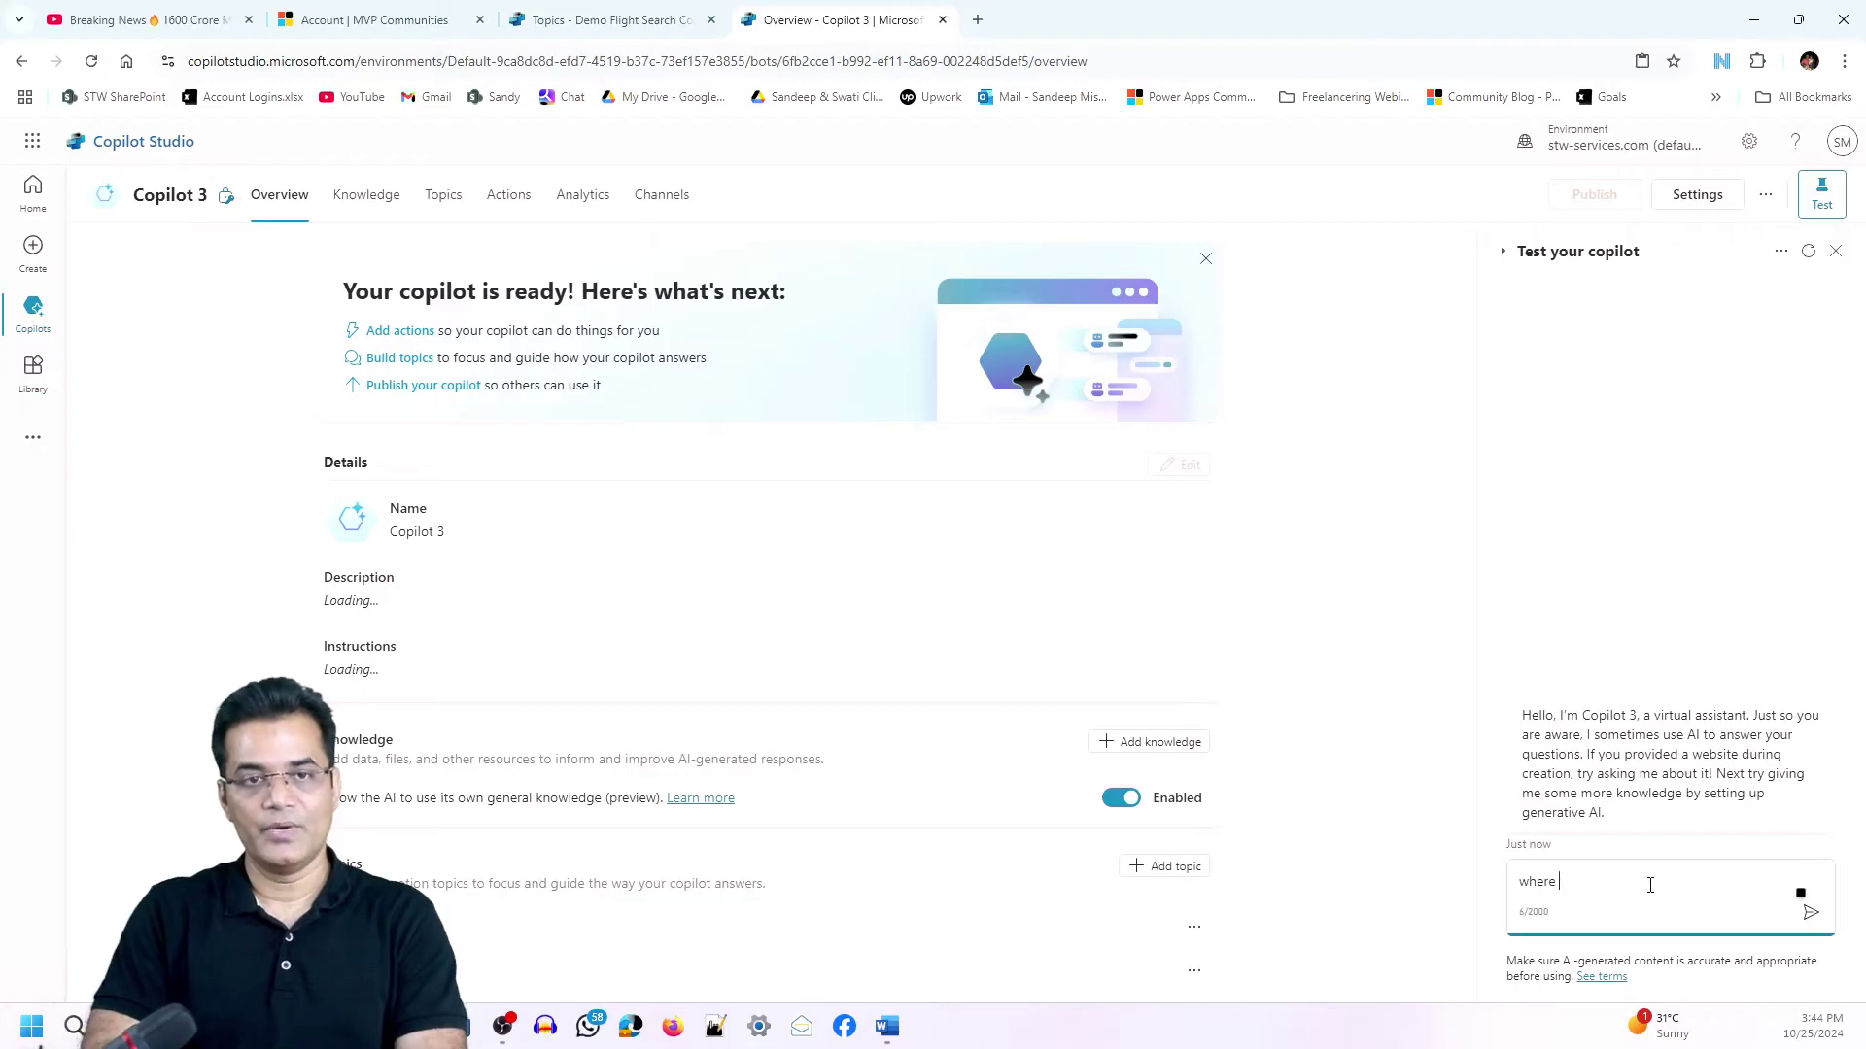
pyautogui.write('did steve')
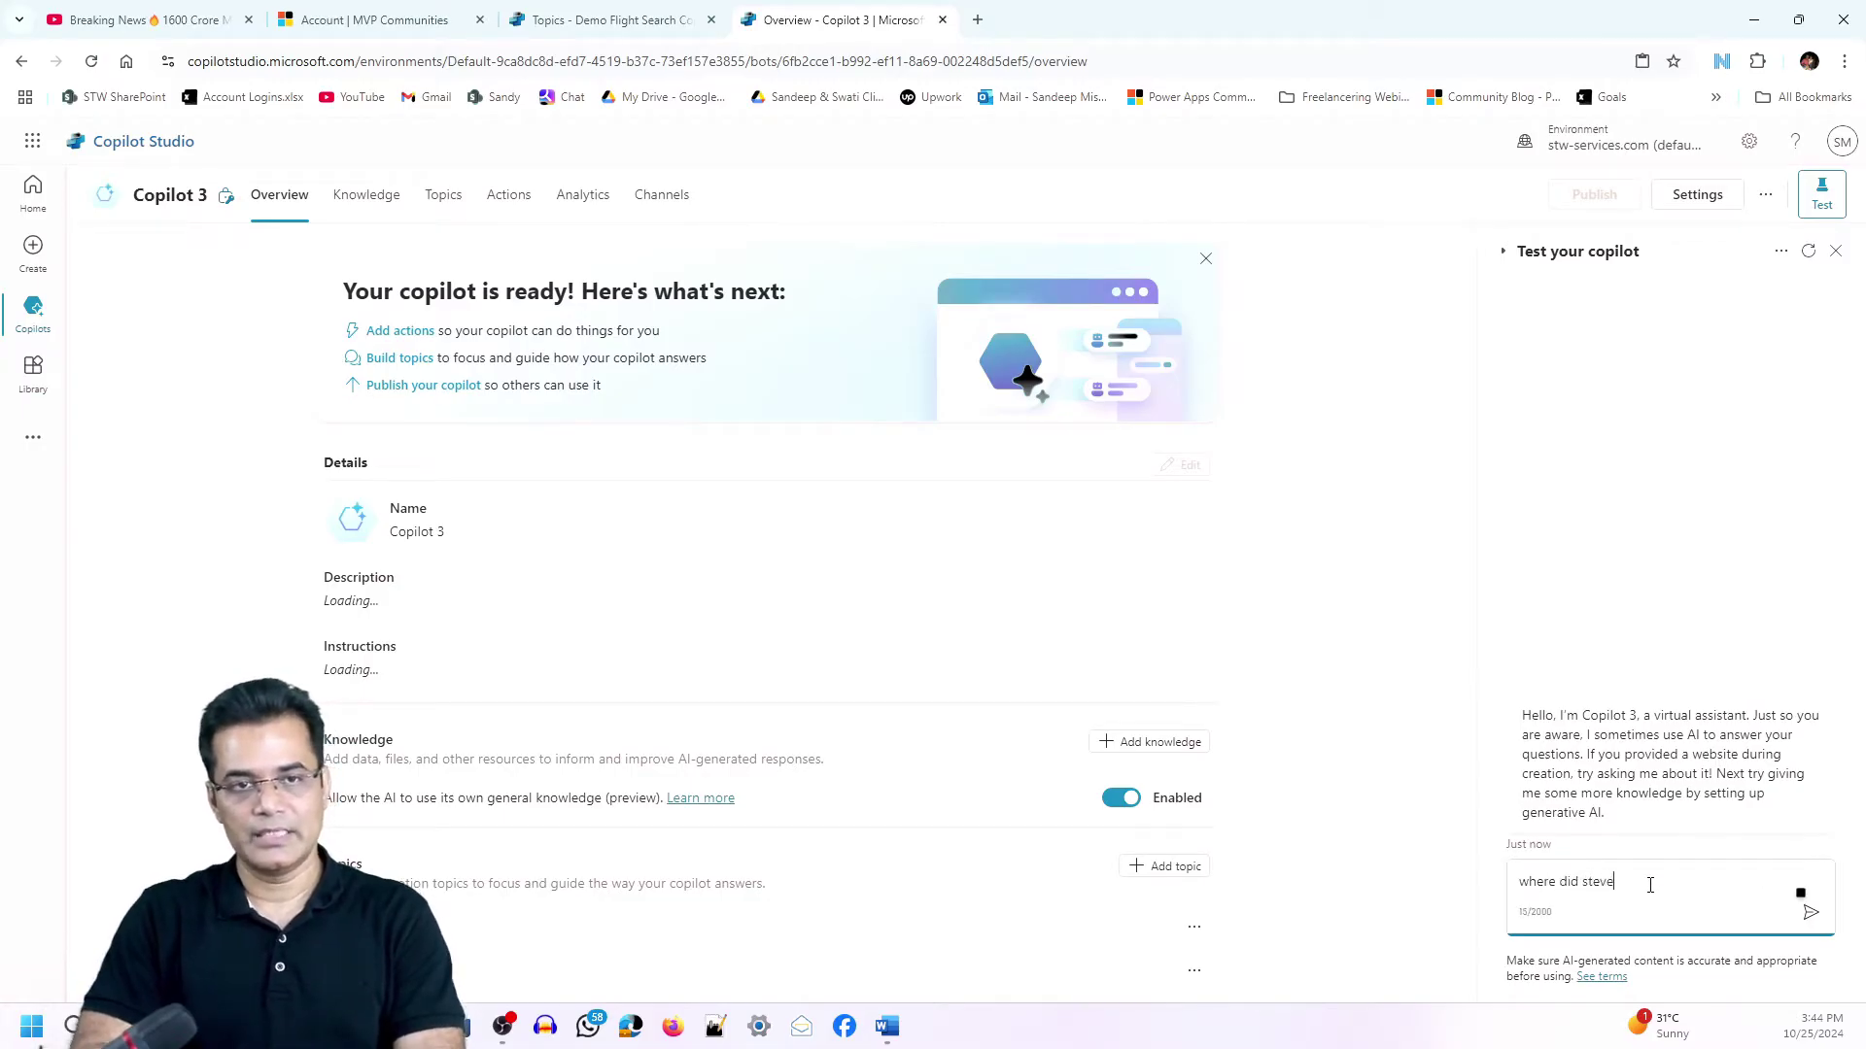
pyautogui.write(' jobs born')
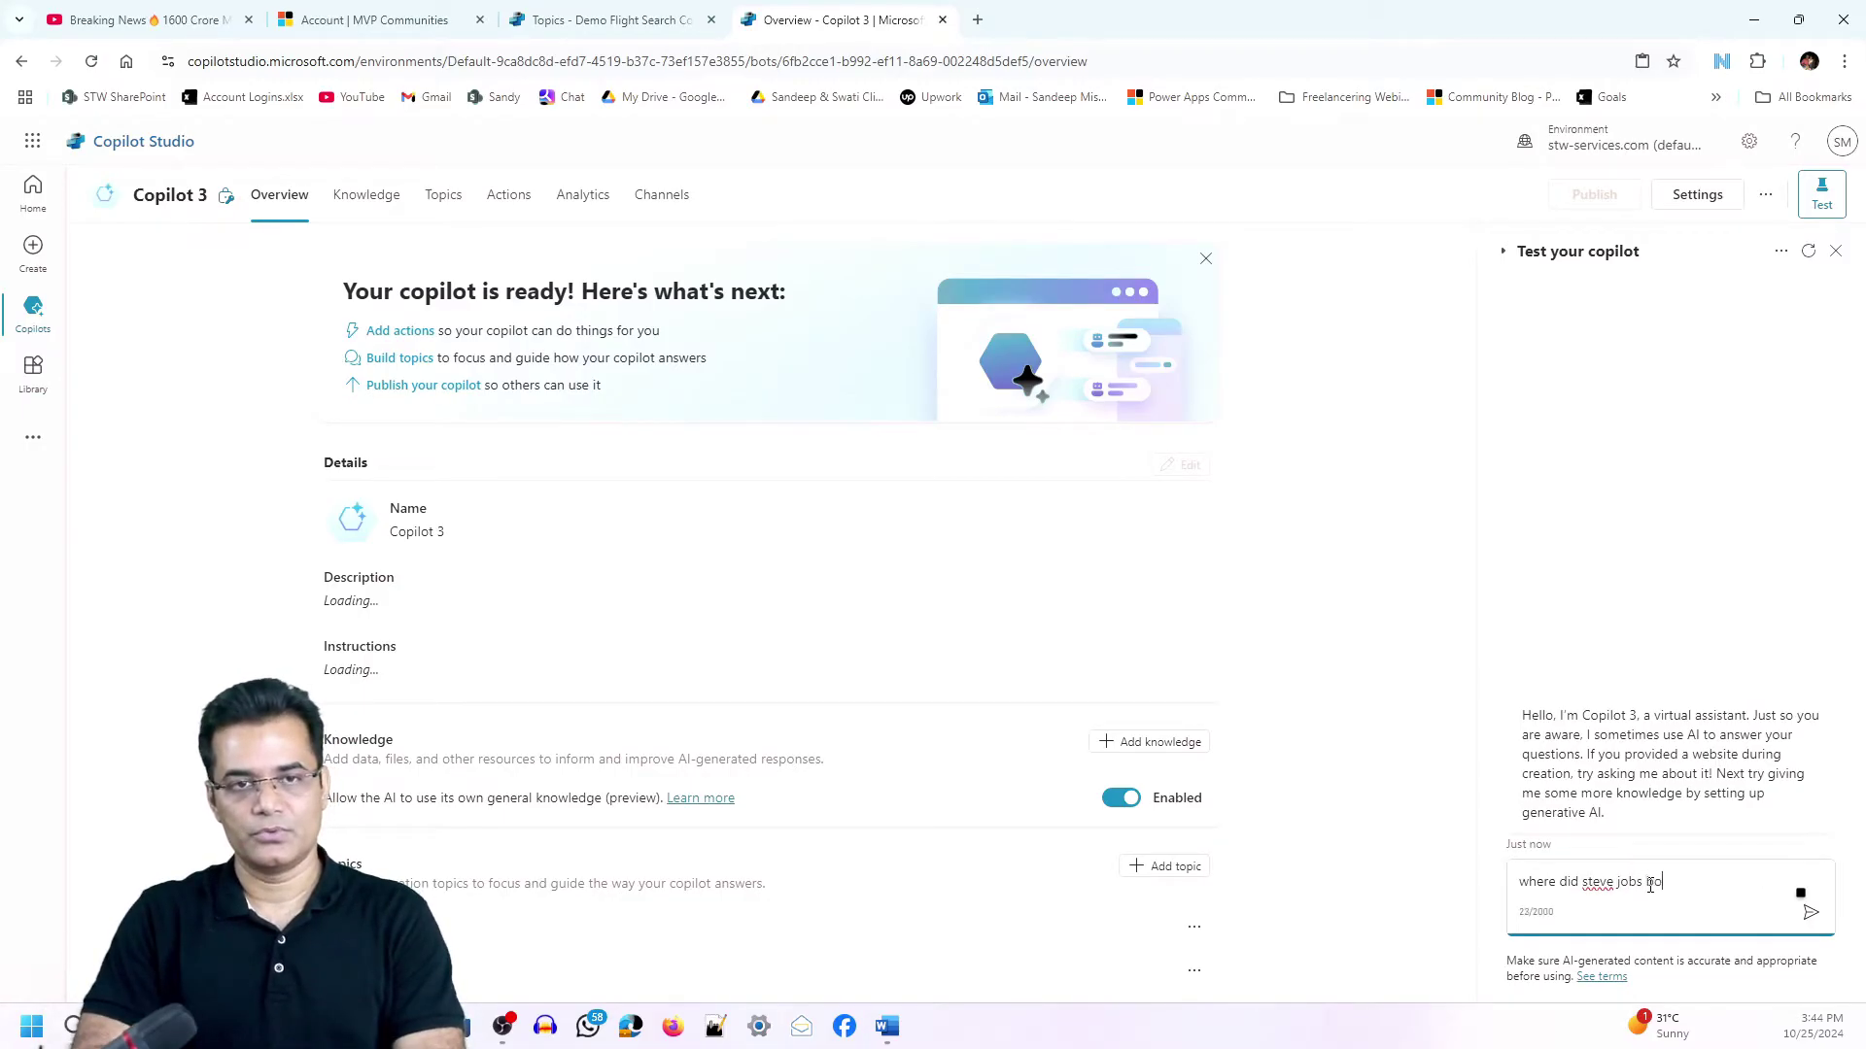
pyautogui.click(1649, 885)
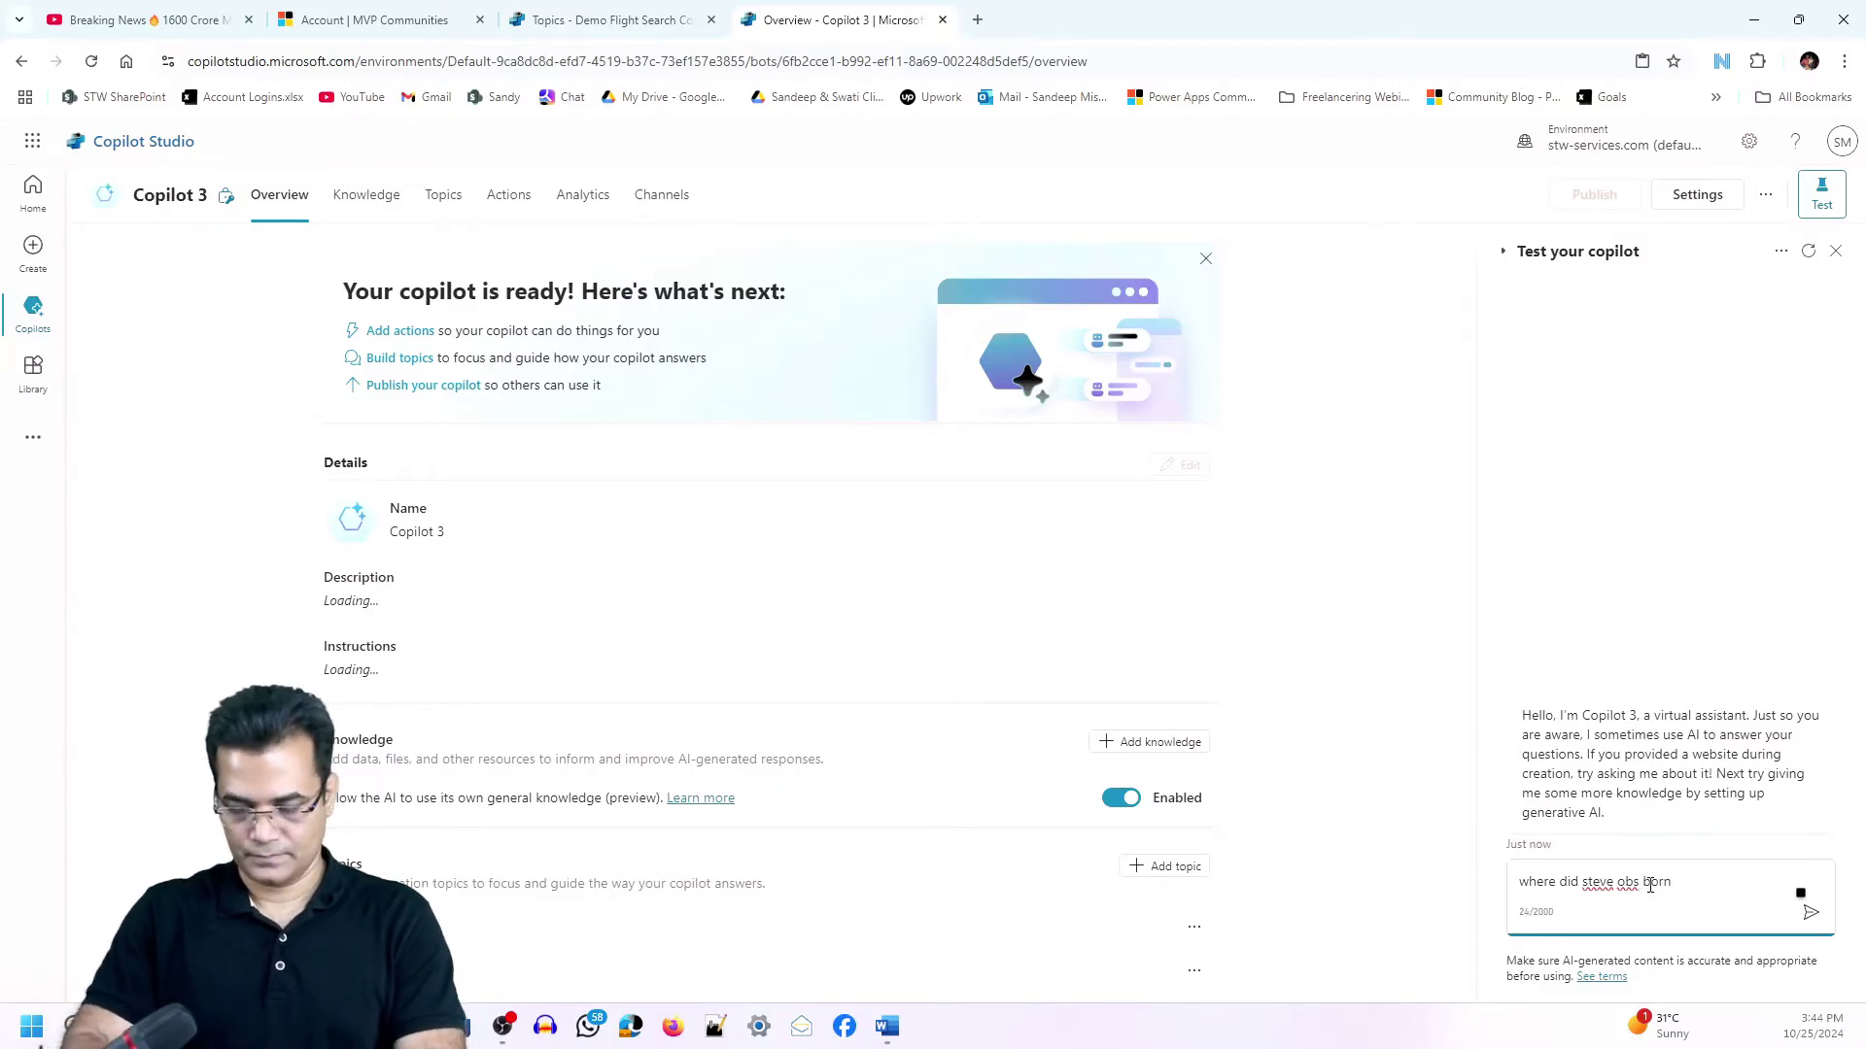
pyautogui.press('BackSpace')
pyautogui.write('S')
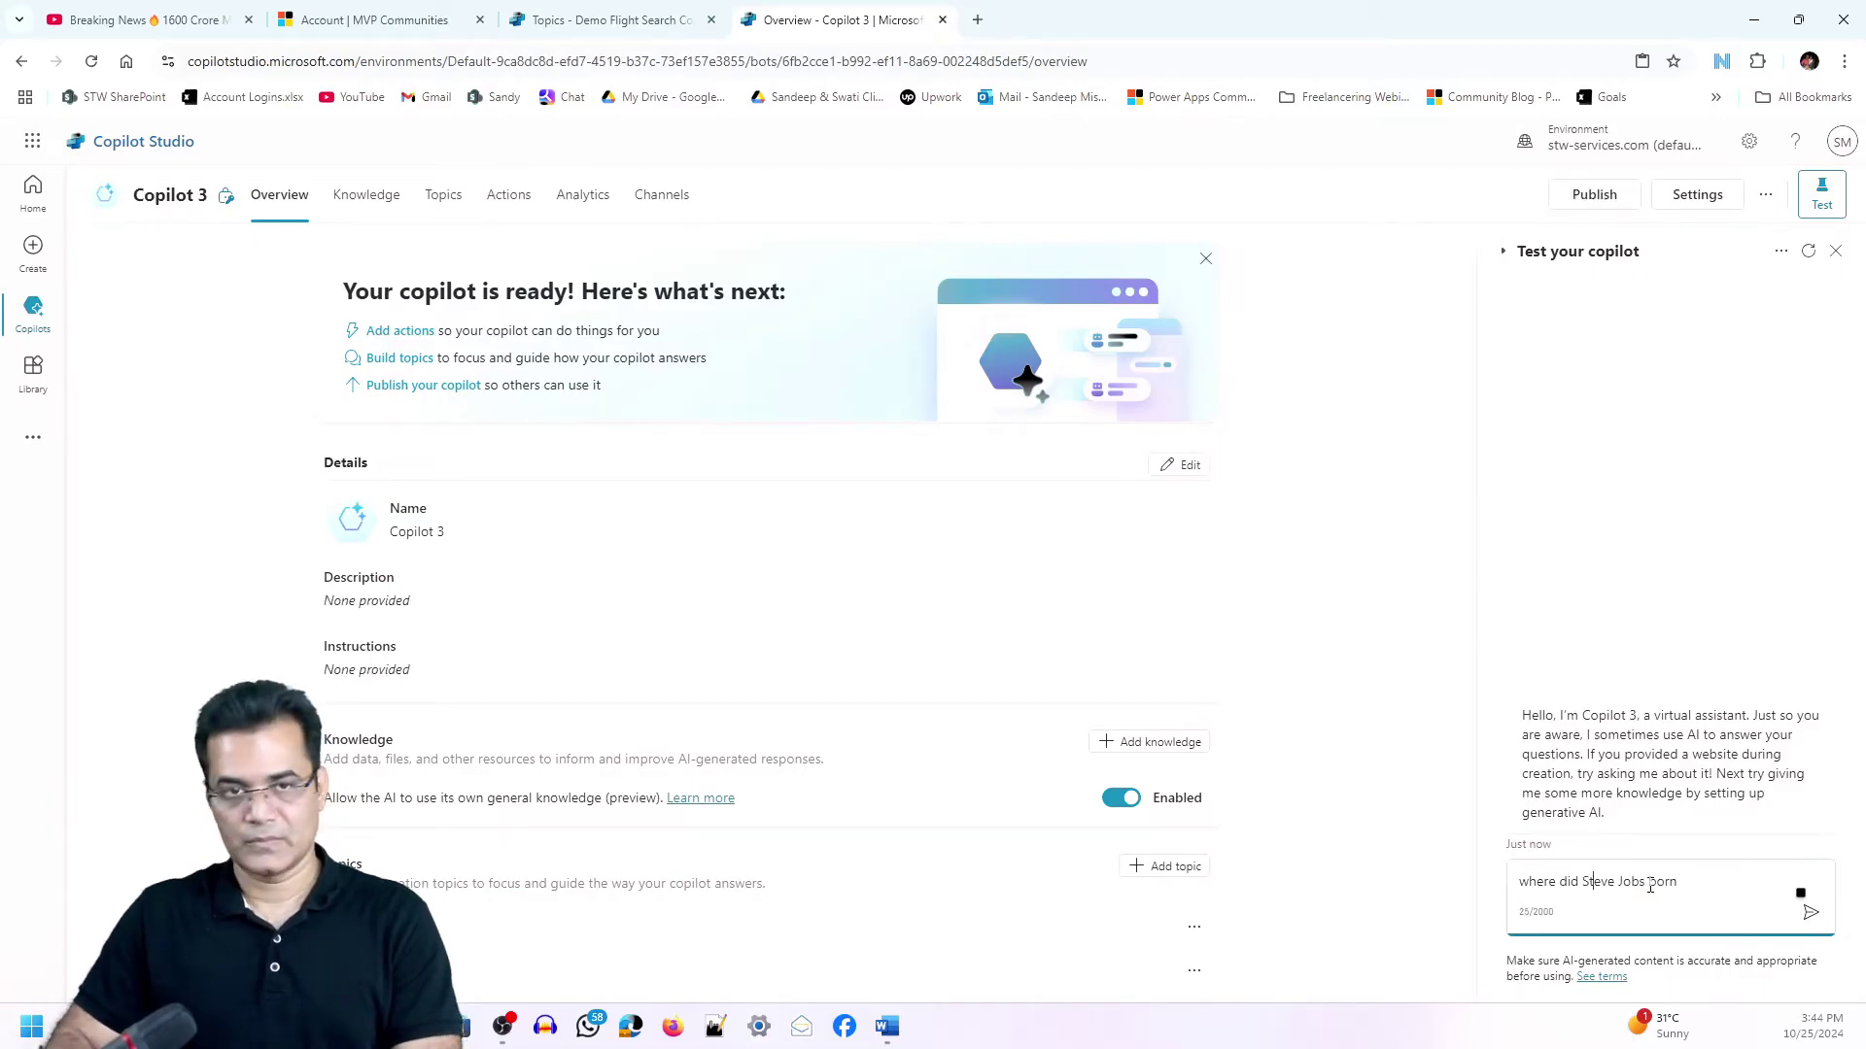
pyautogui.write('?')
pyautogui.press('Return')
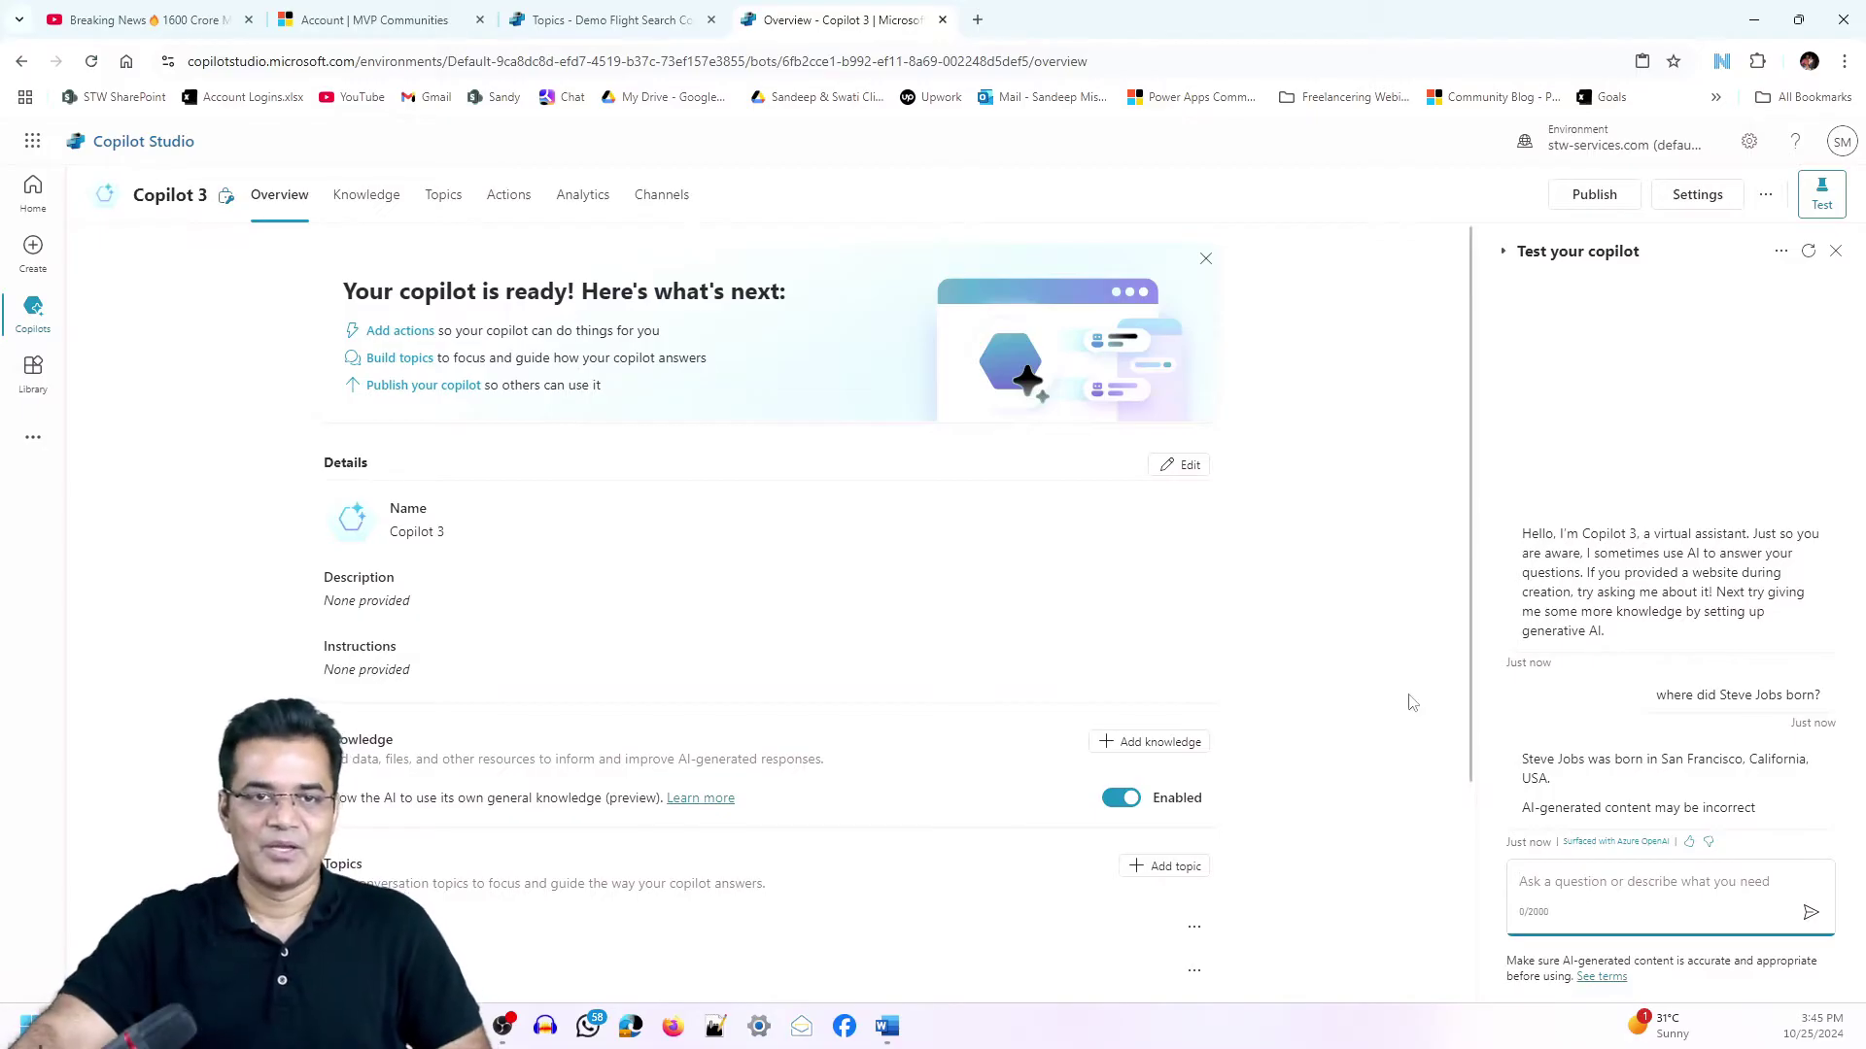
pyautogui.click(448, 195)
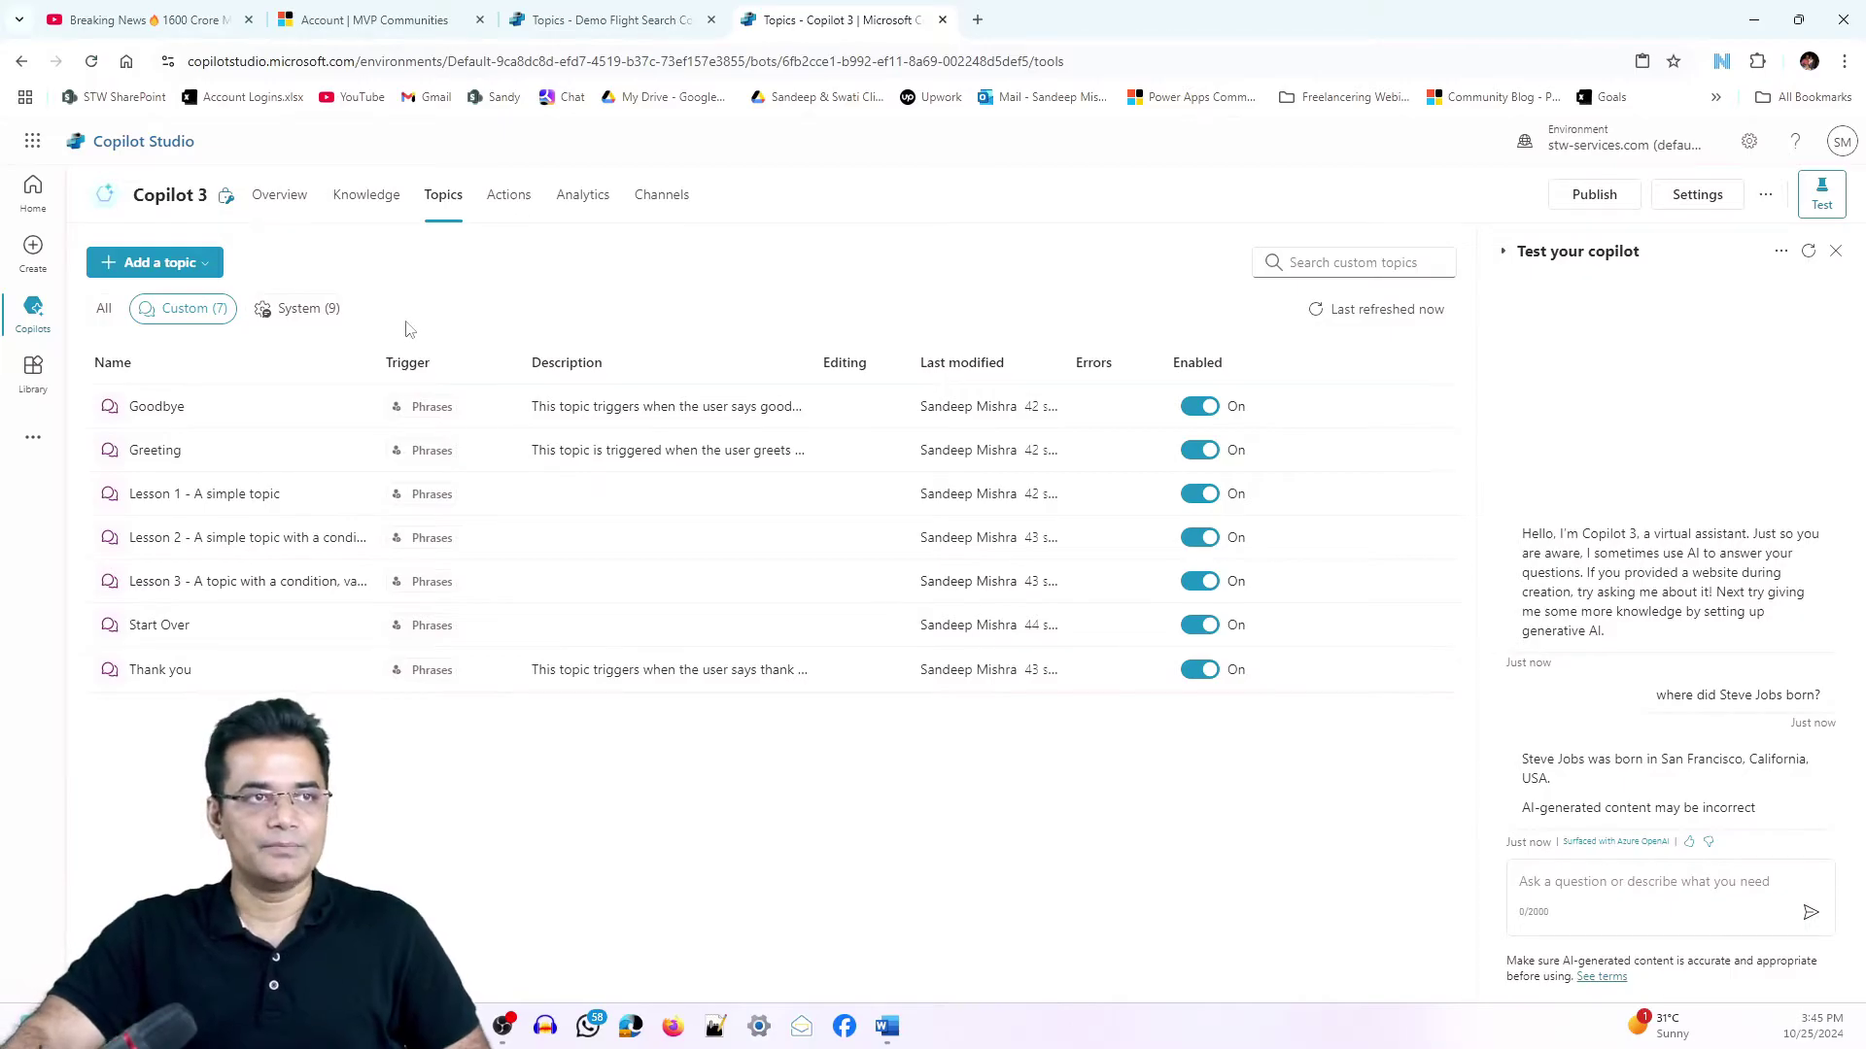
# Filter Topics to System and open the Conversational boosting topic.
pyautogui.click(331, 311)
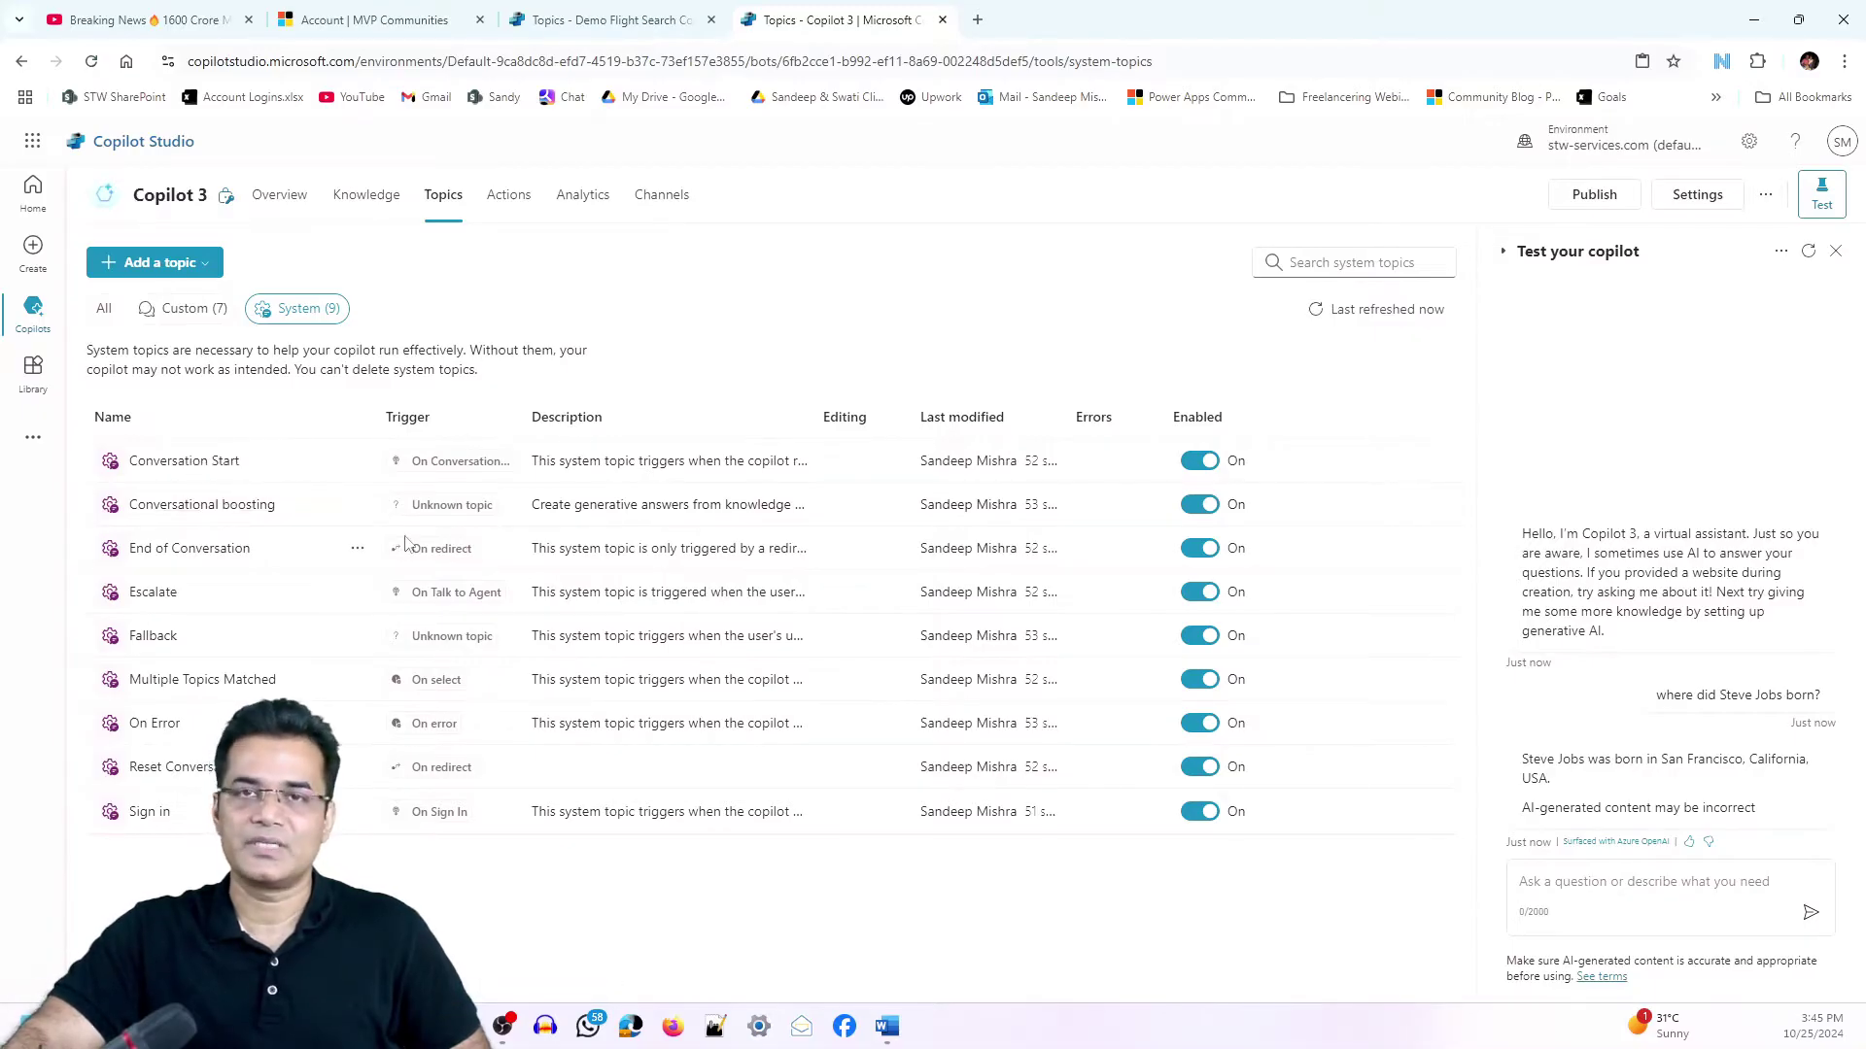
pyautogui.click(255, 506)
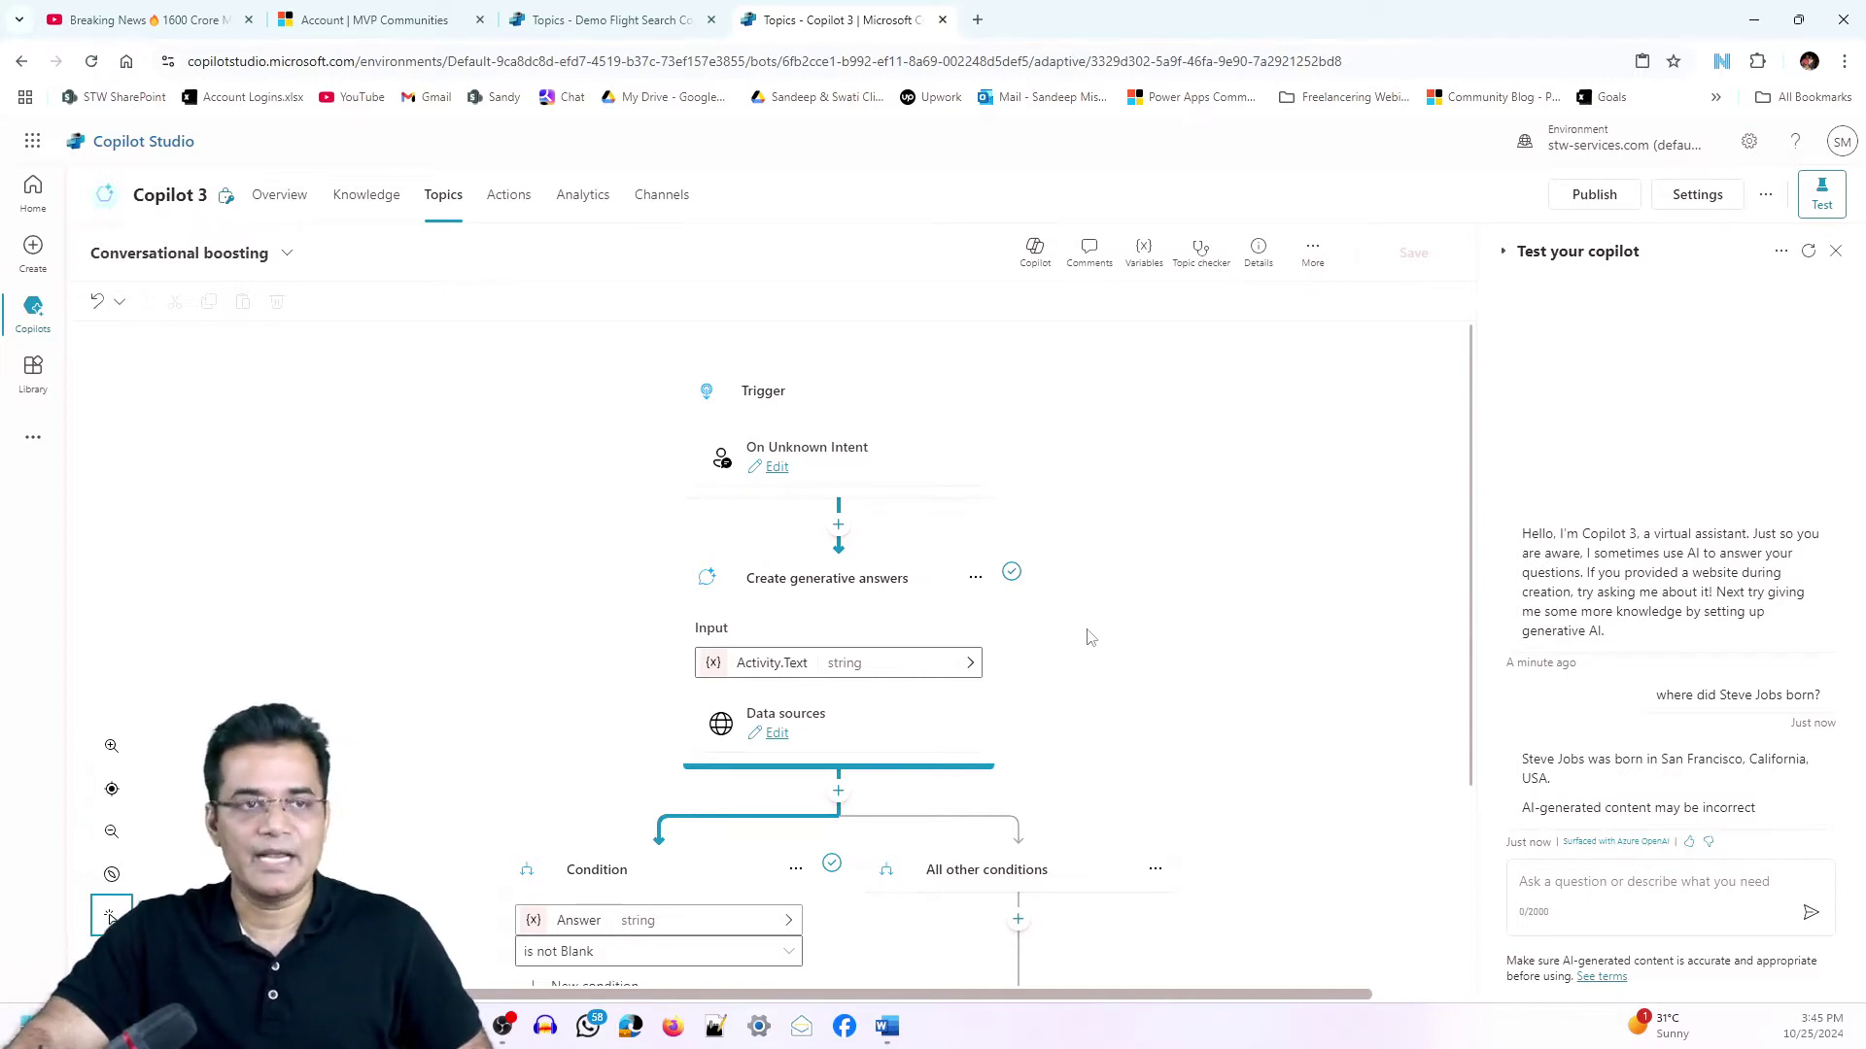
# Switch off general AI knowledge in Create generative answers, save, and type 'Where did Steve Jobs born?'.
pyautogui.click(777, 734)
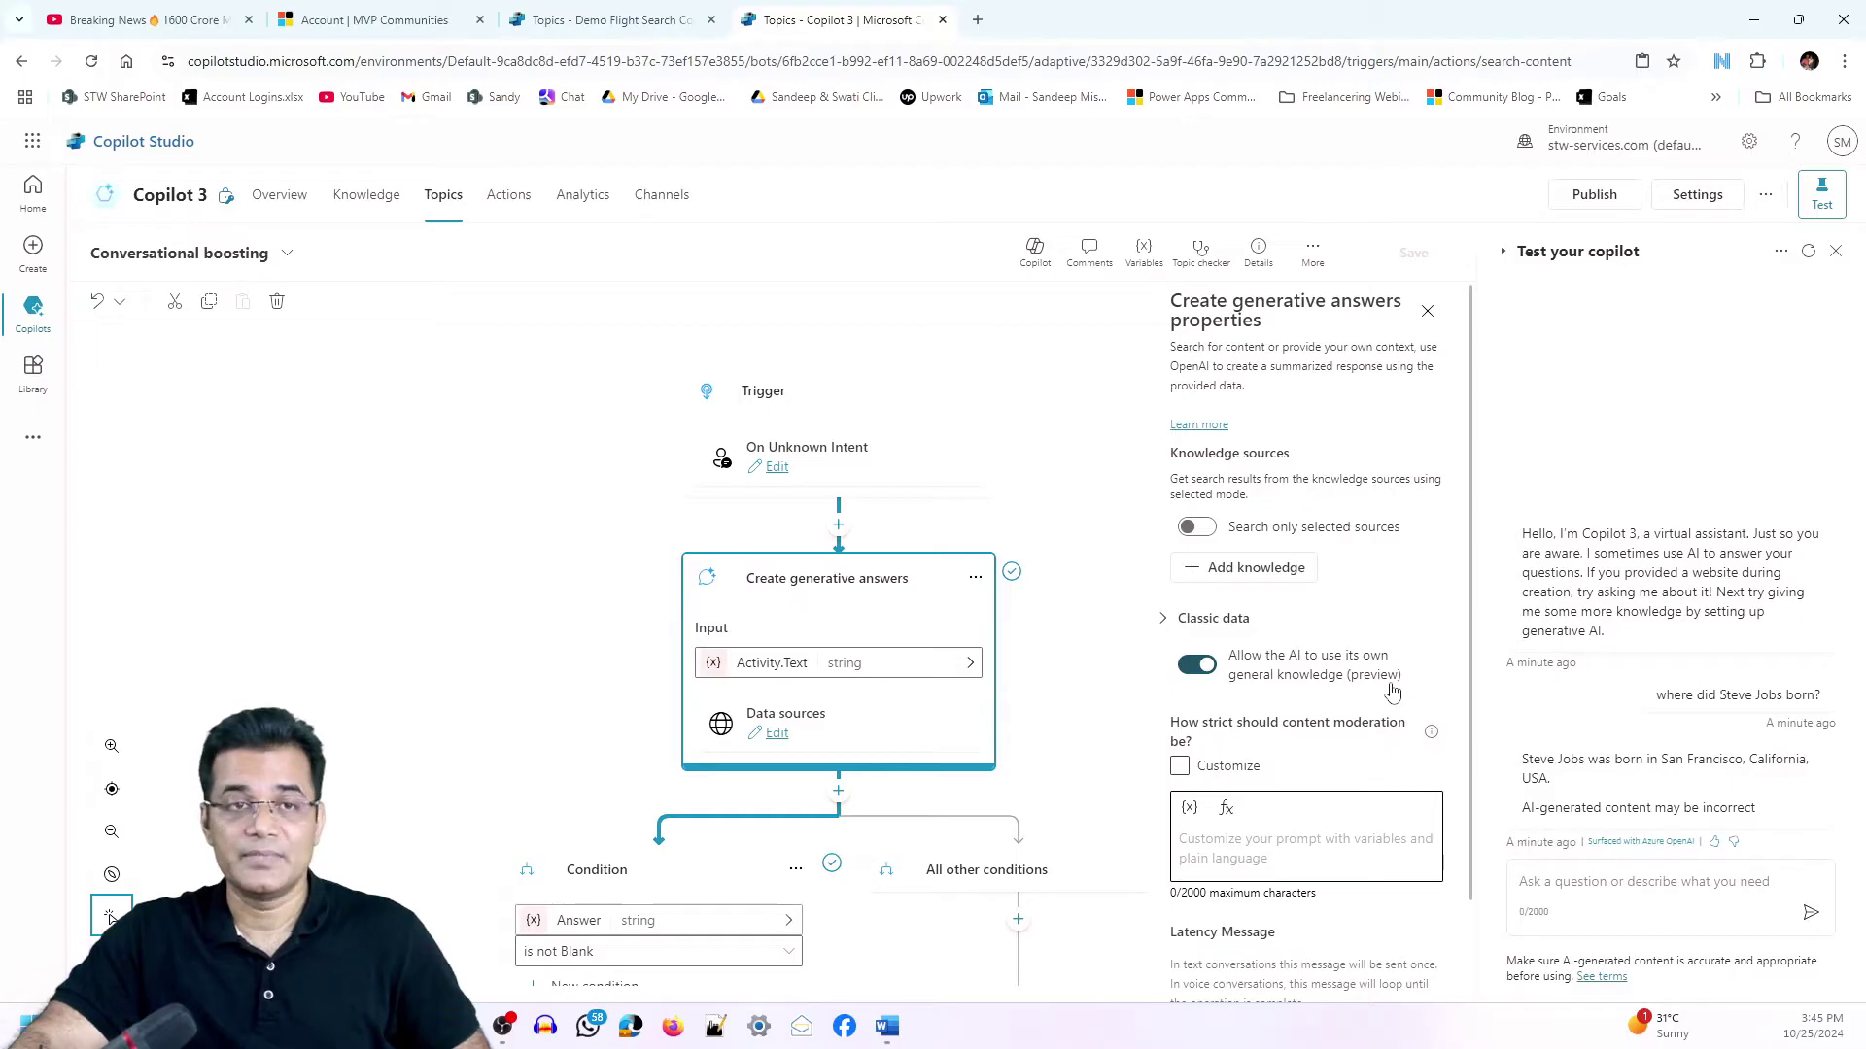
pyautogui.click(1193, 667)
pyautogui.click(1414, 253)
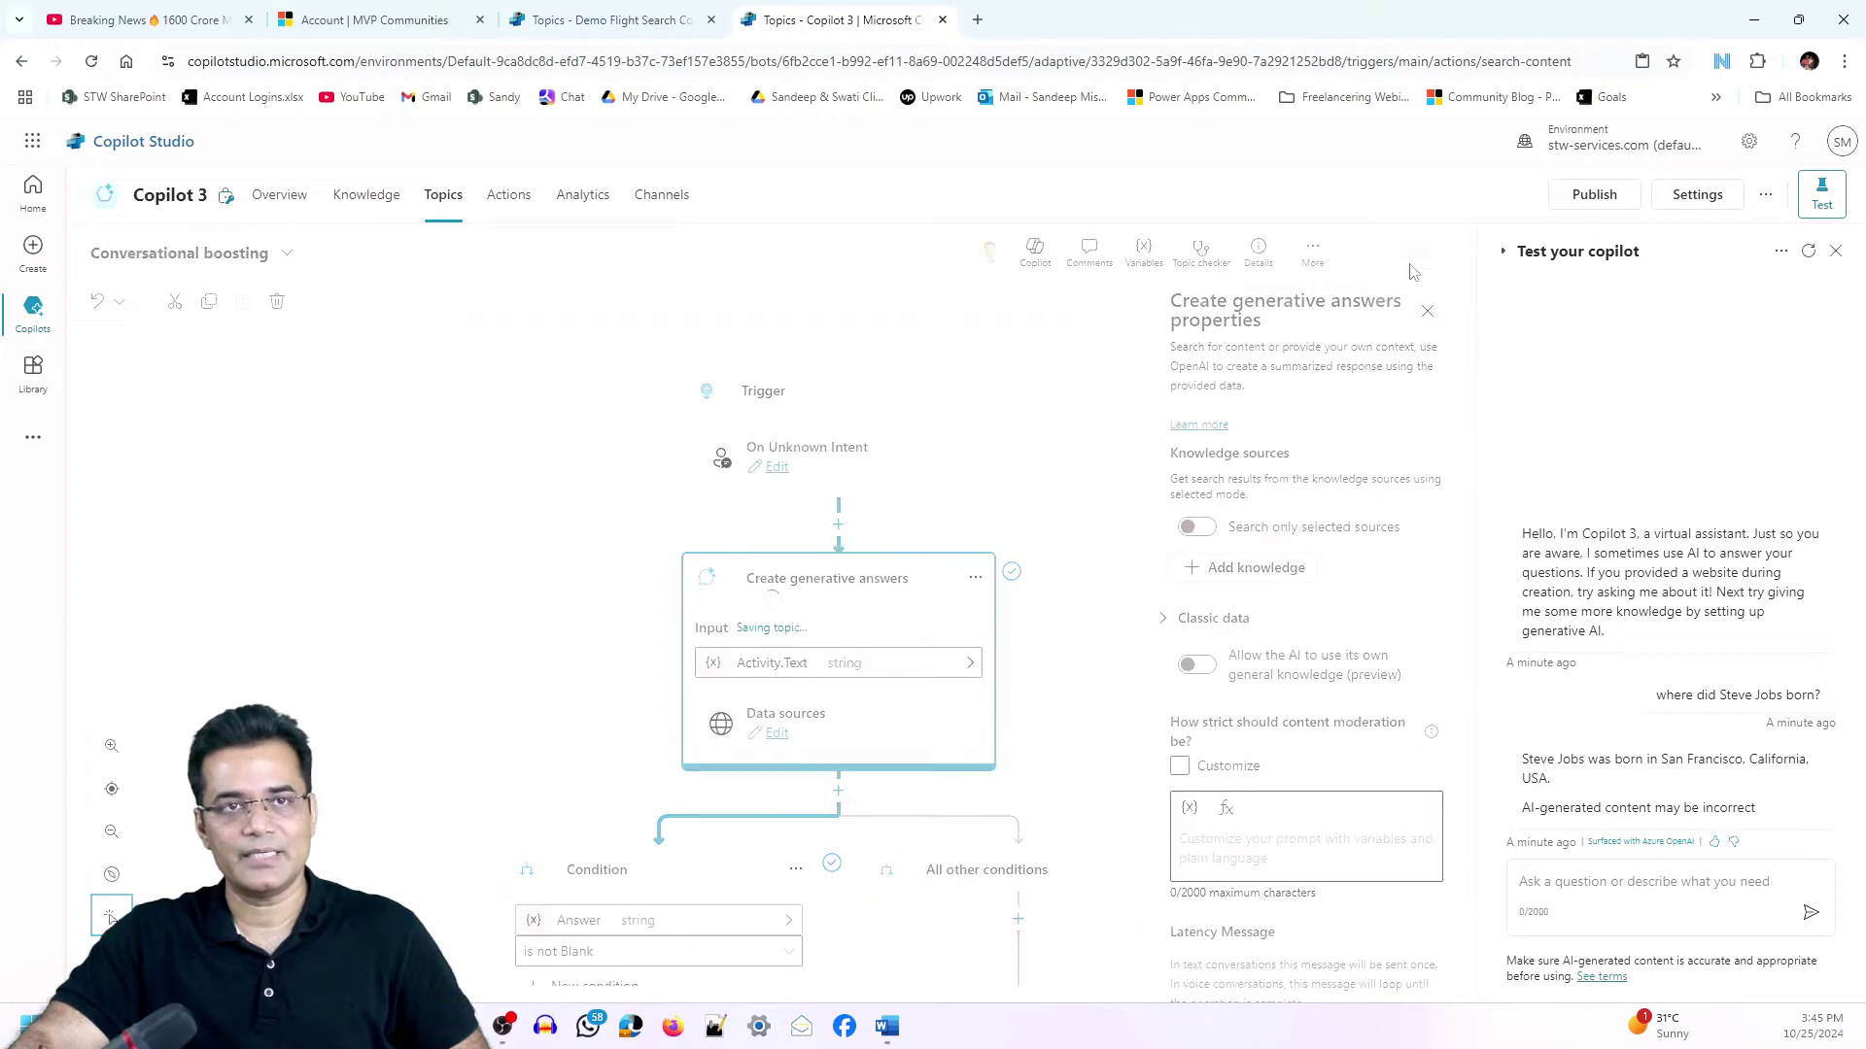
pyautogui.click(1629, 901)
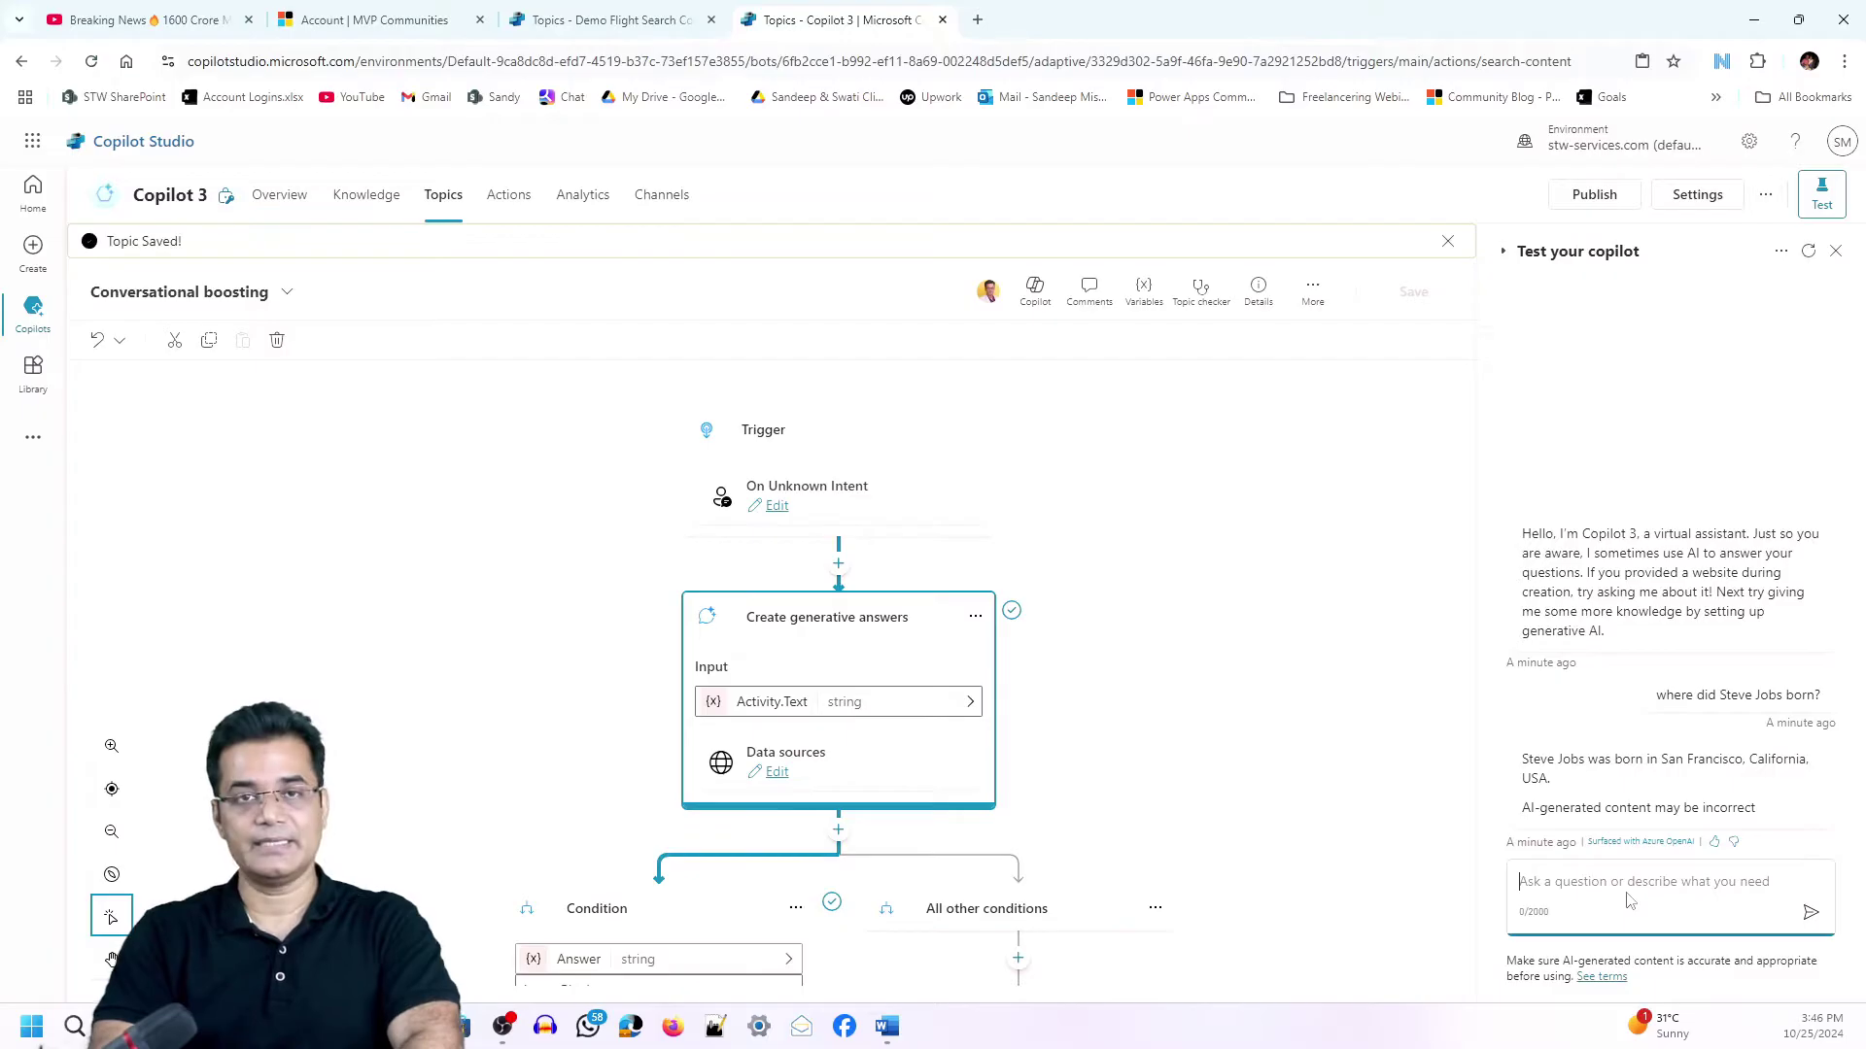
pyautogui.write('Whe')
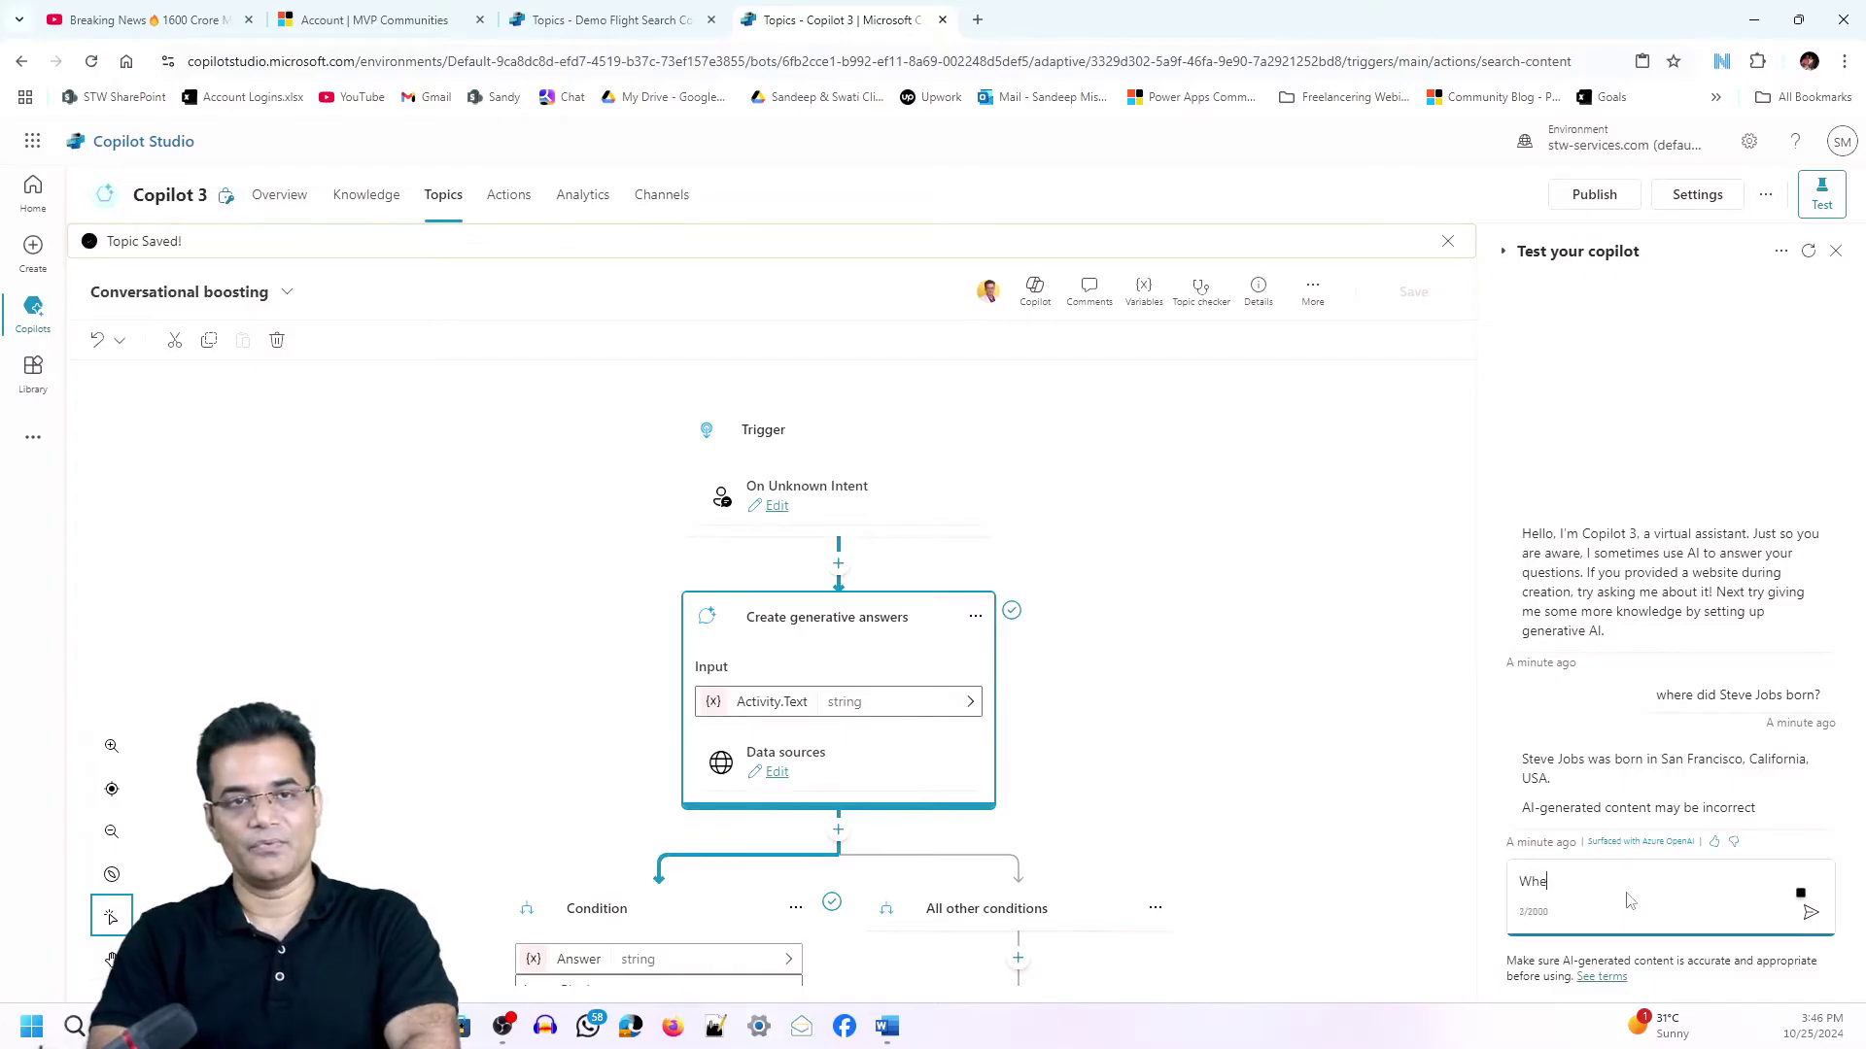
pyautogui.write('re did Ste')
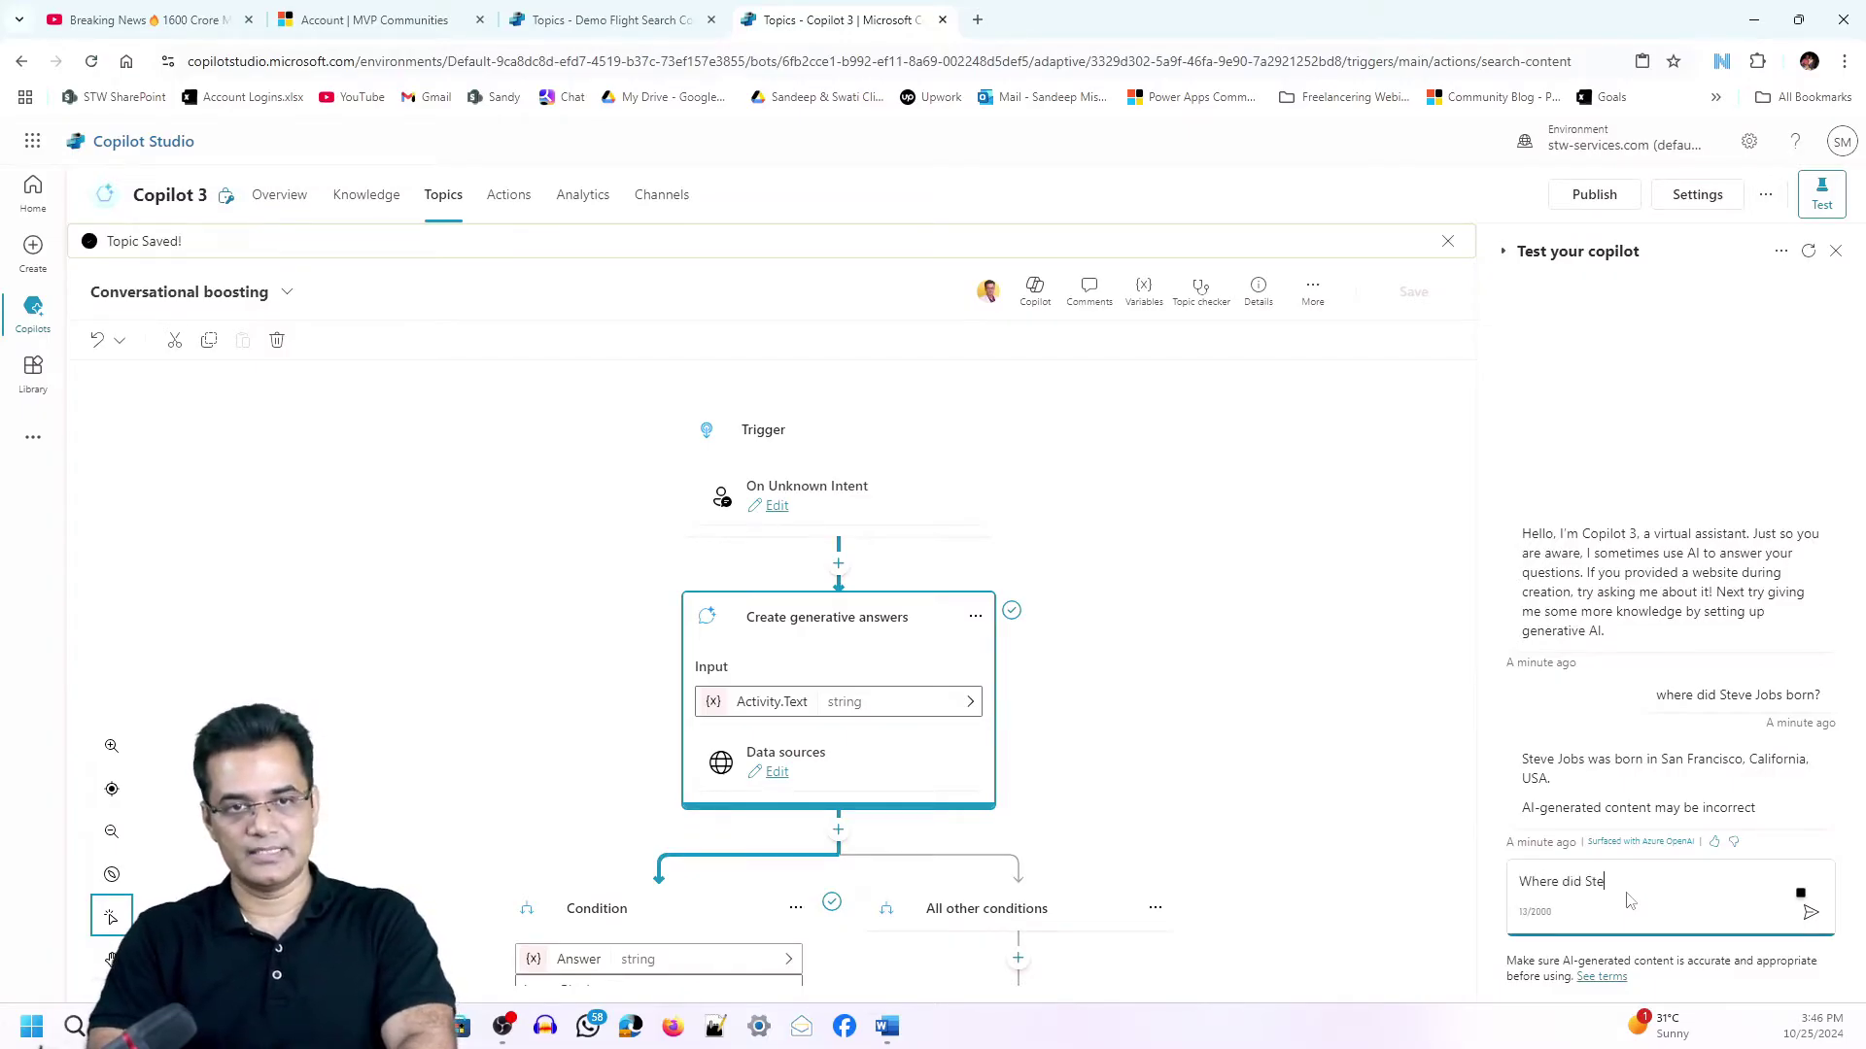
pyautogui.write('ve Jobs b')
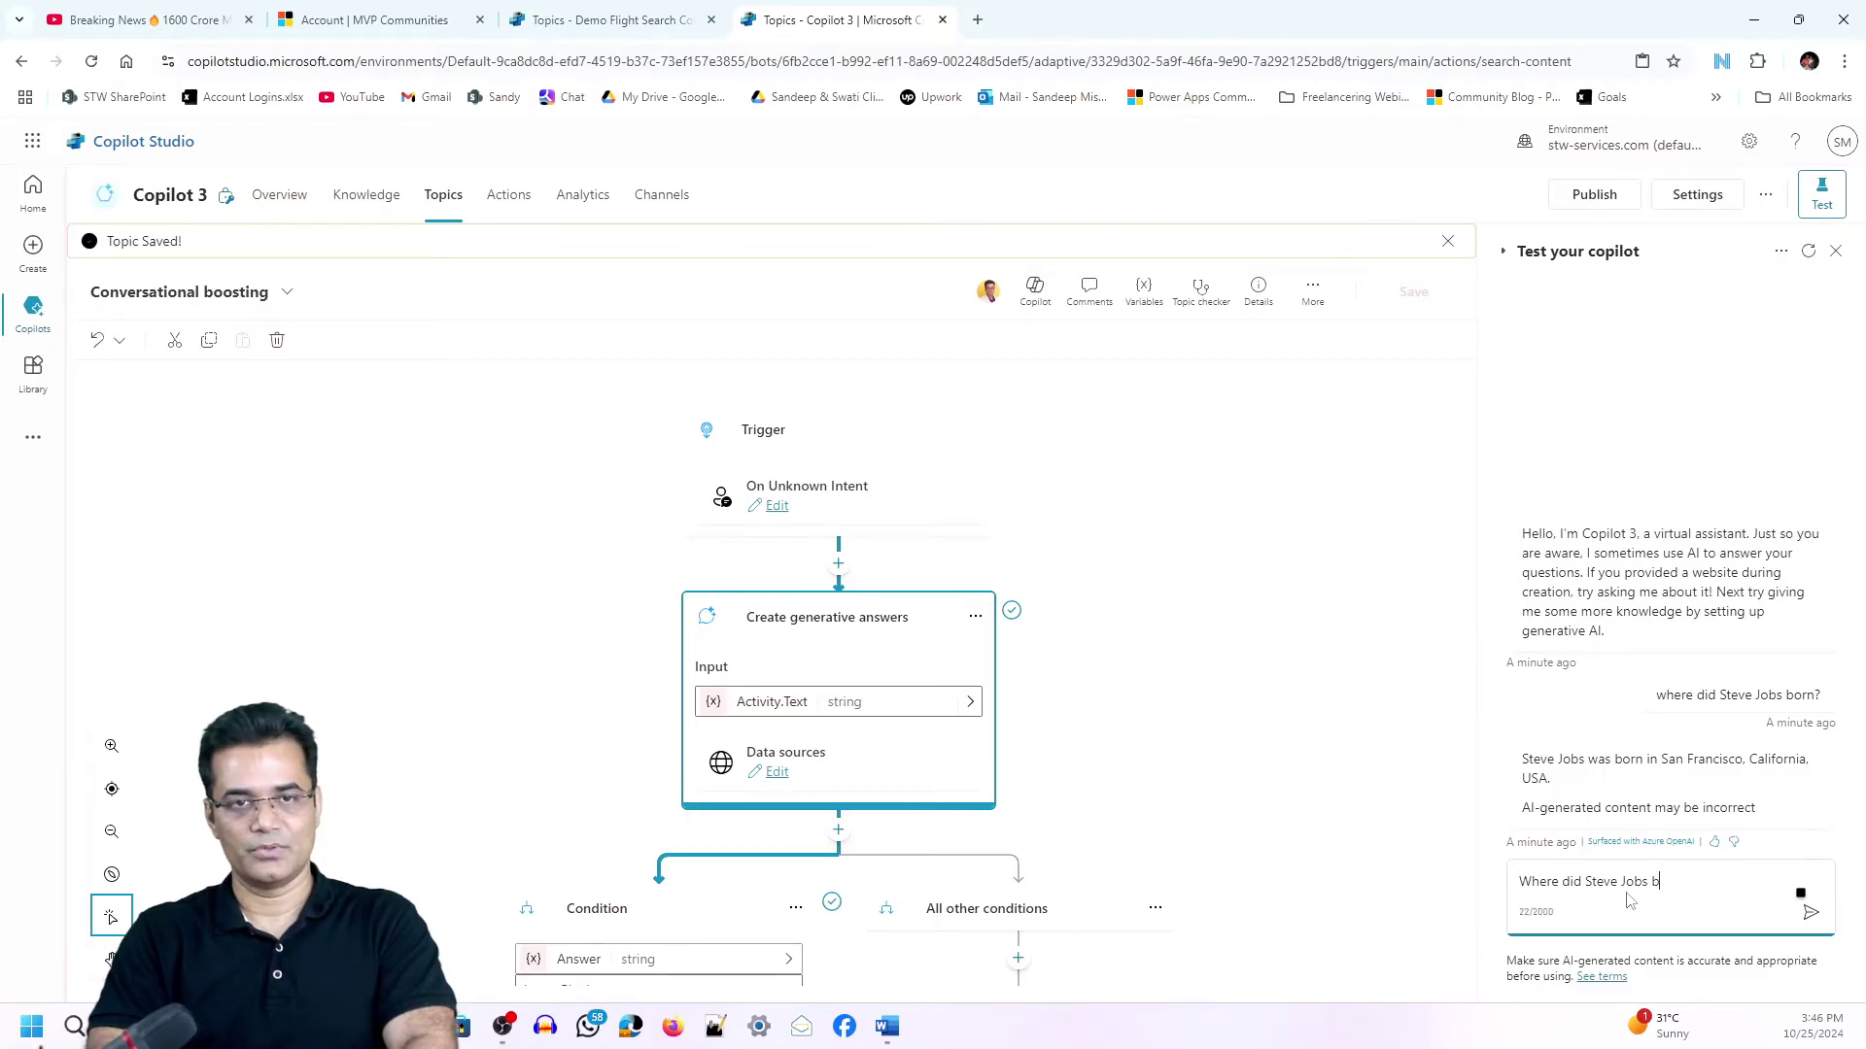
pyautogui.write('orn?')
# Send the birthplace question again, get a no-information reply, then view the empty Knowledge page.
pyautogui.press('Return')
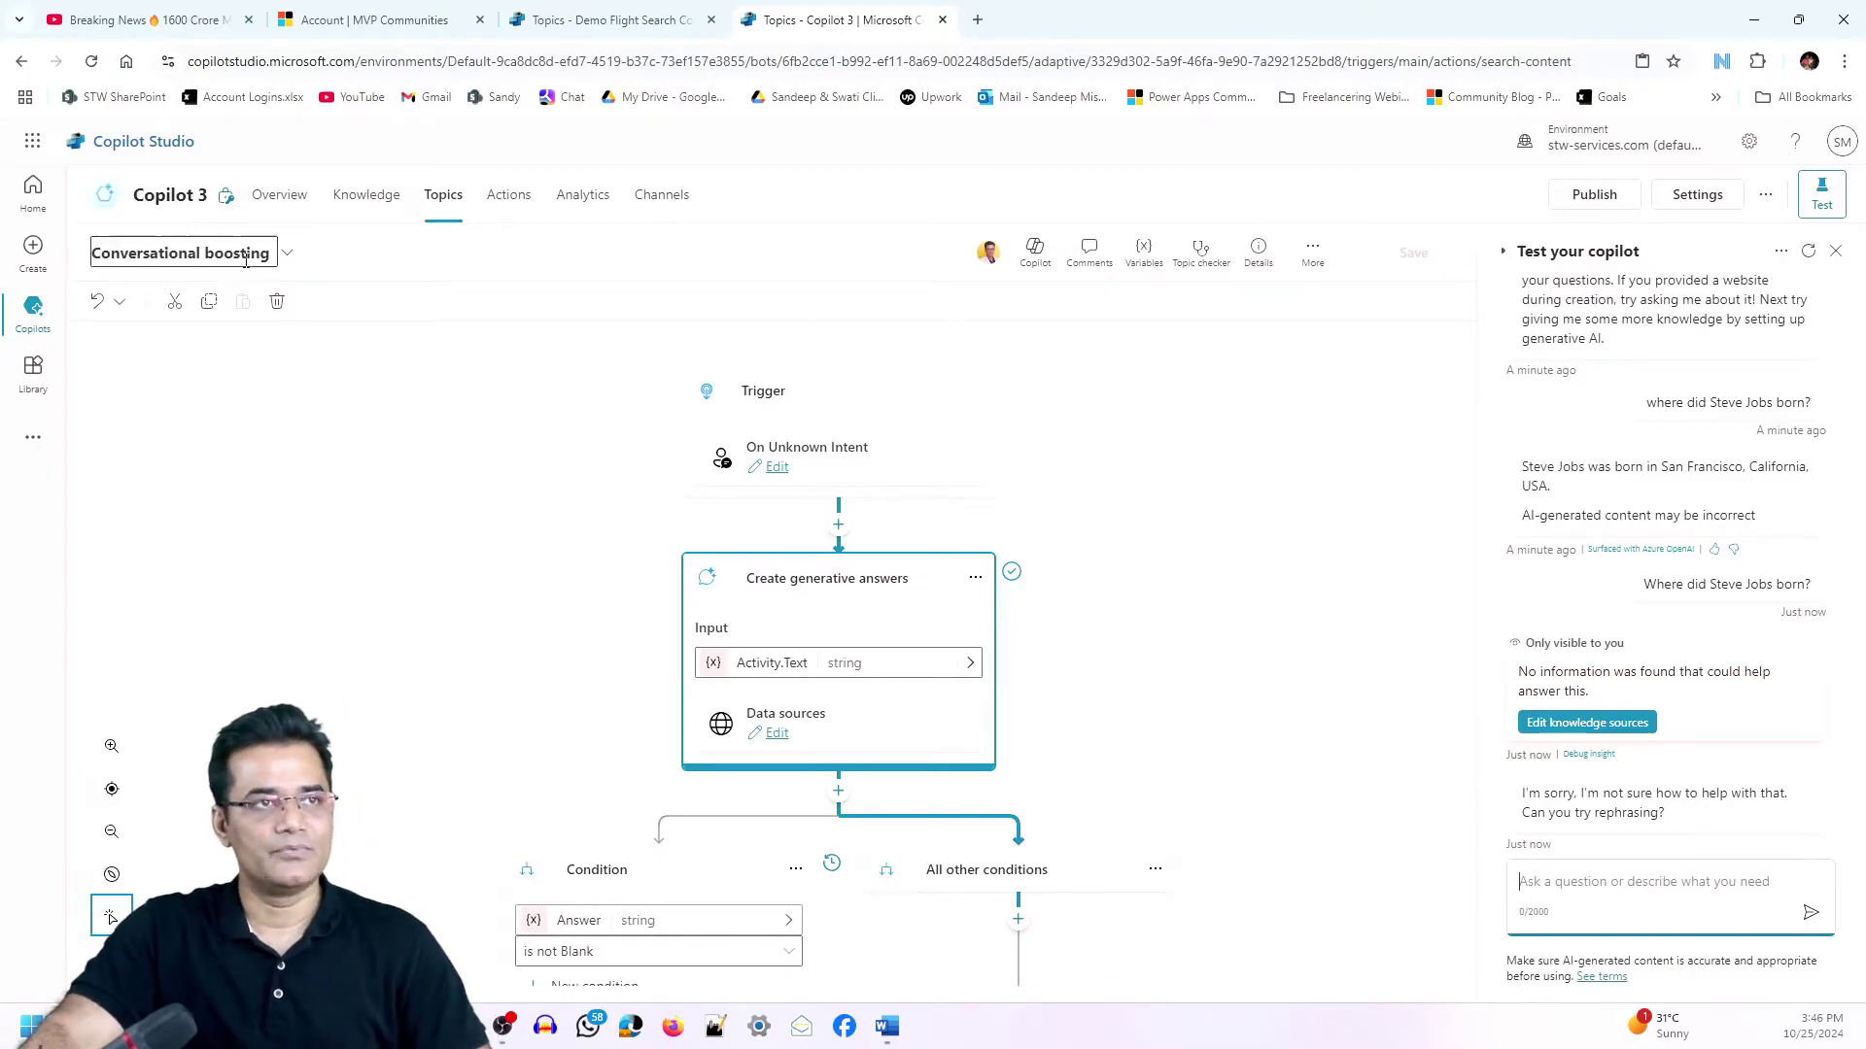
pyautogui.click(368, 198)
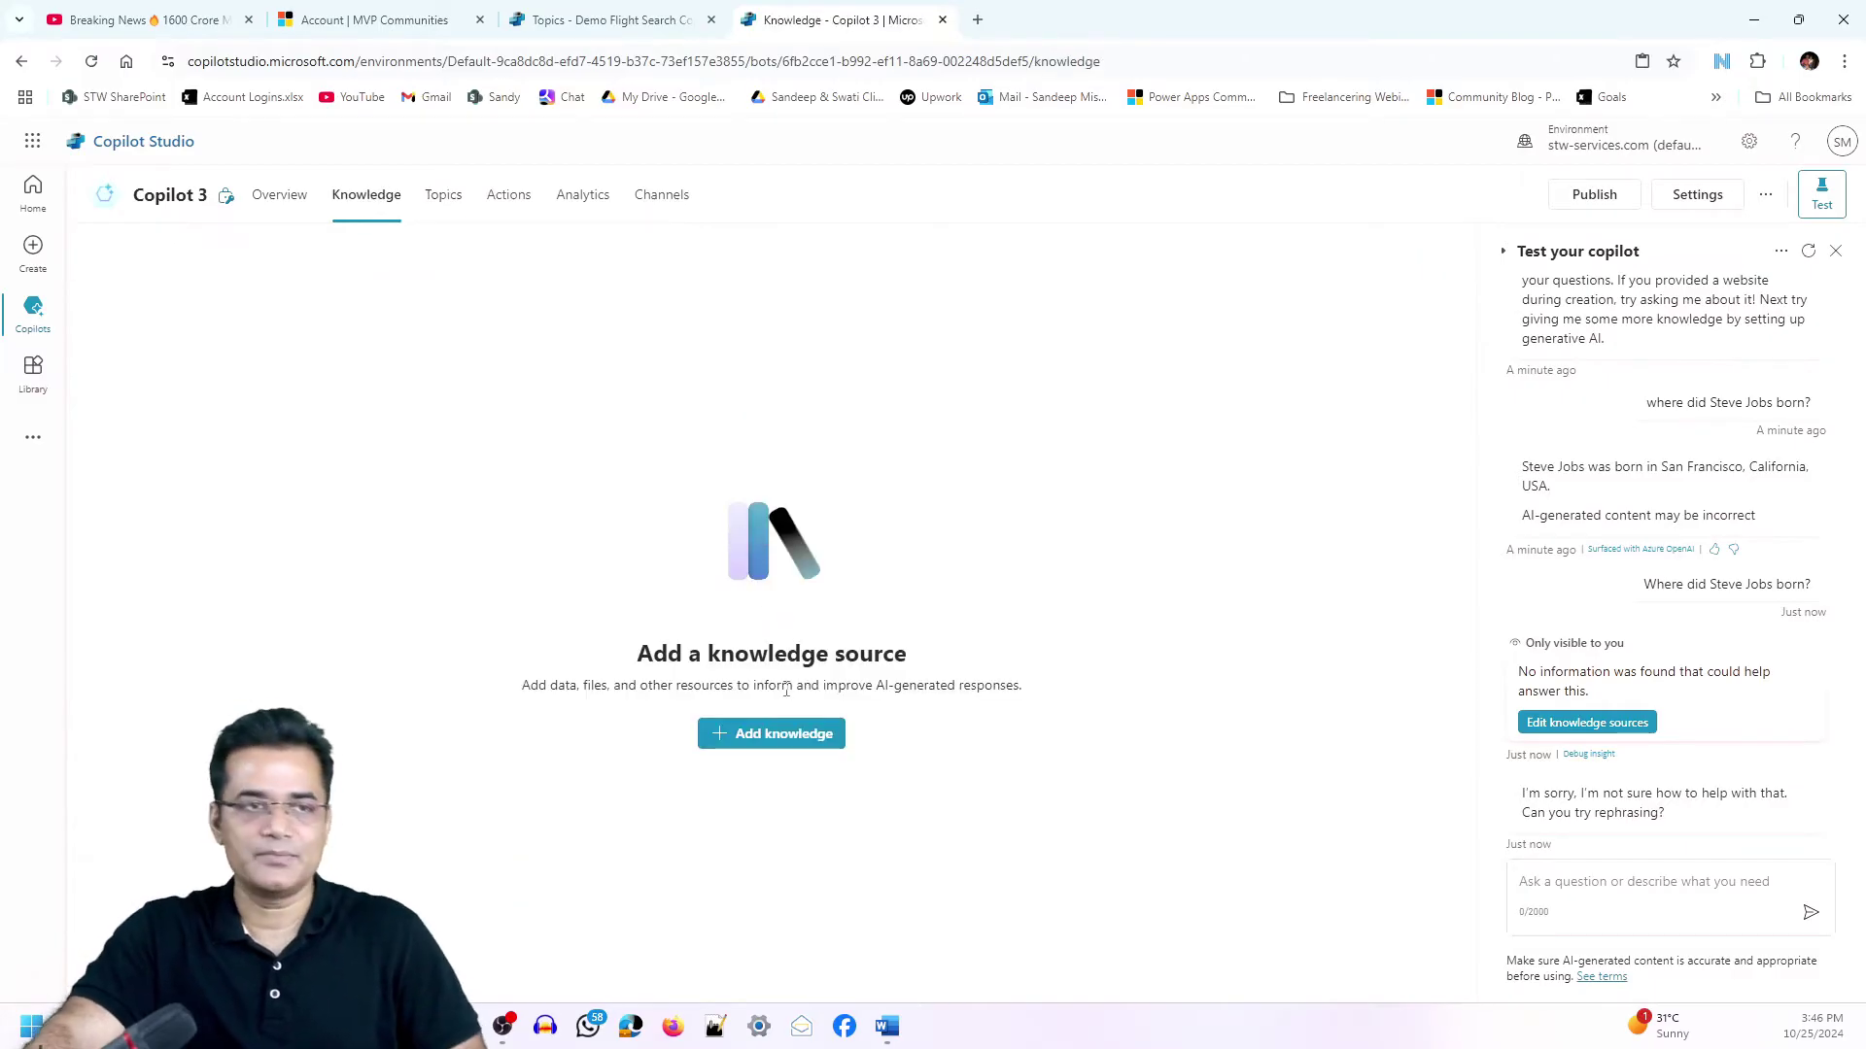
# Upload Steven Paul Jobs 1.docx from the computer as a file knowledge source.
pyautogui.click(794, 743)
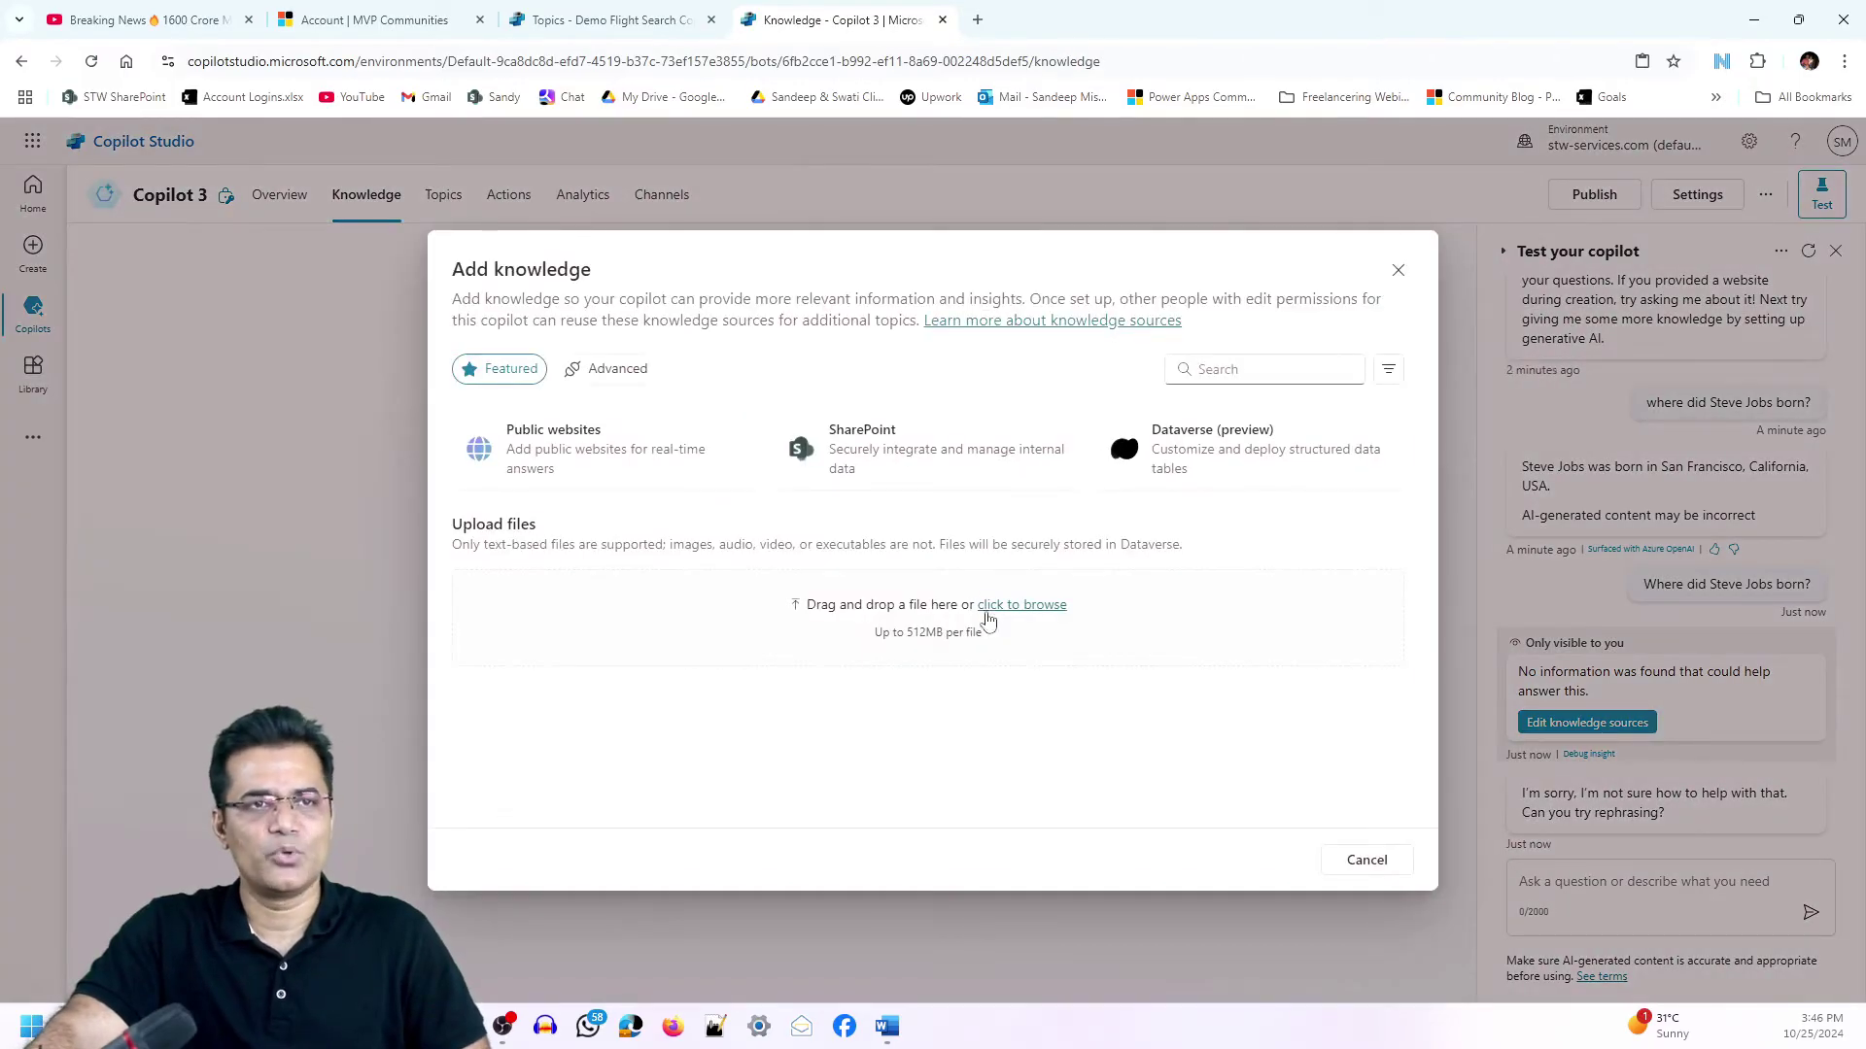
pyautogui.click(993, 604)
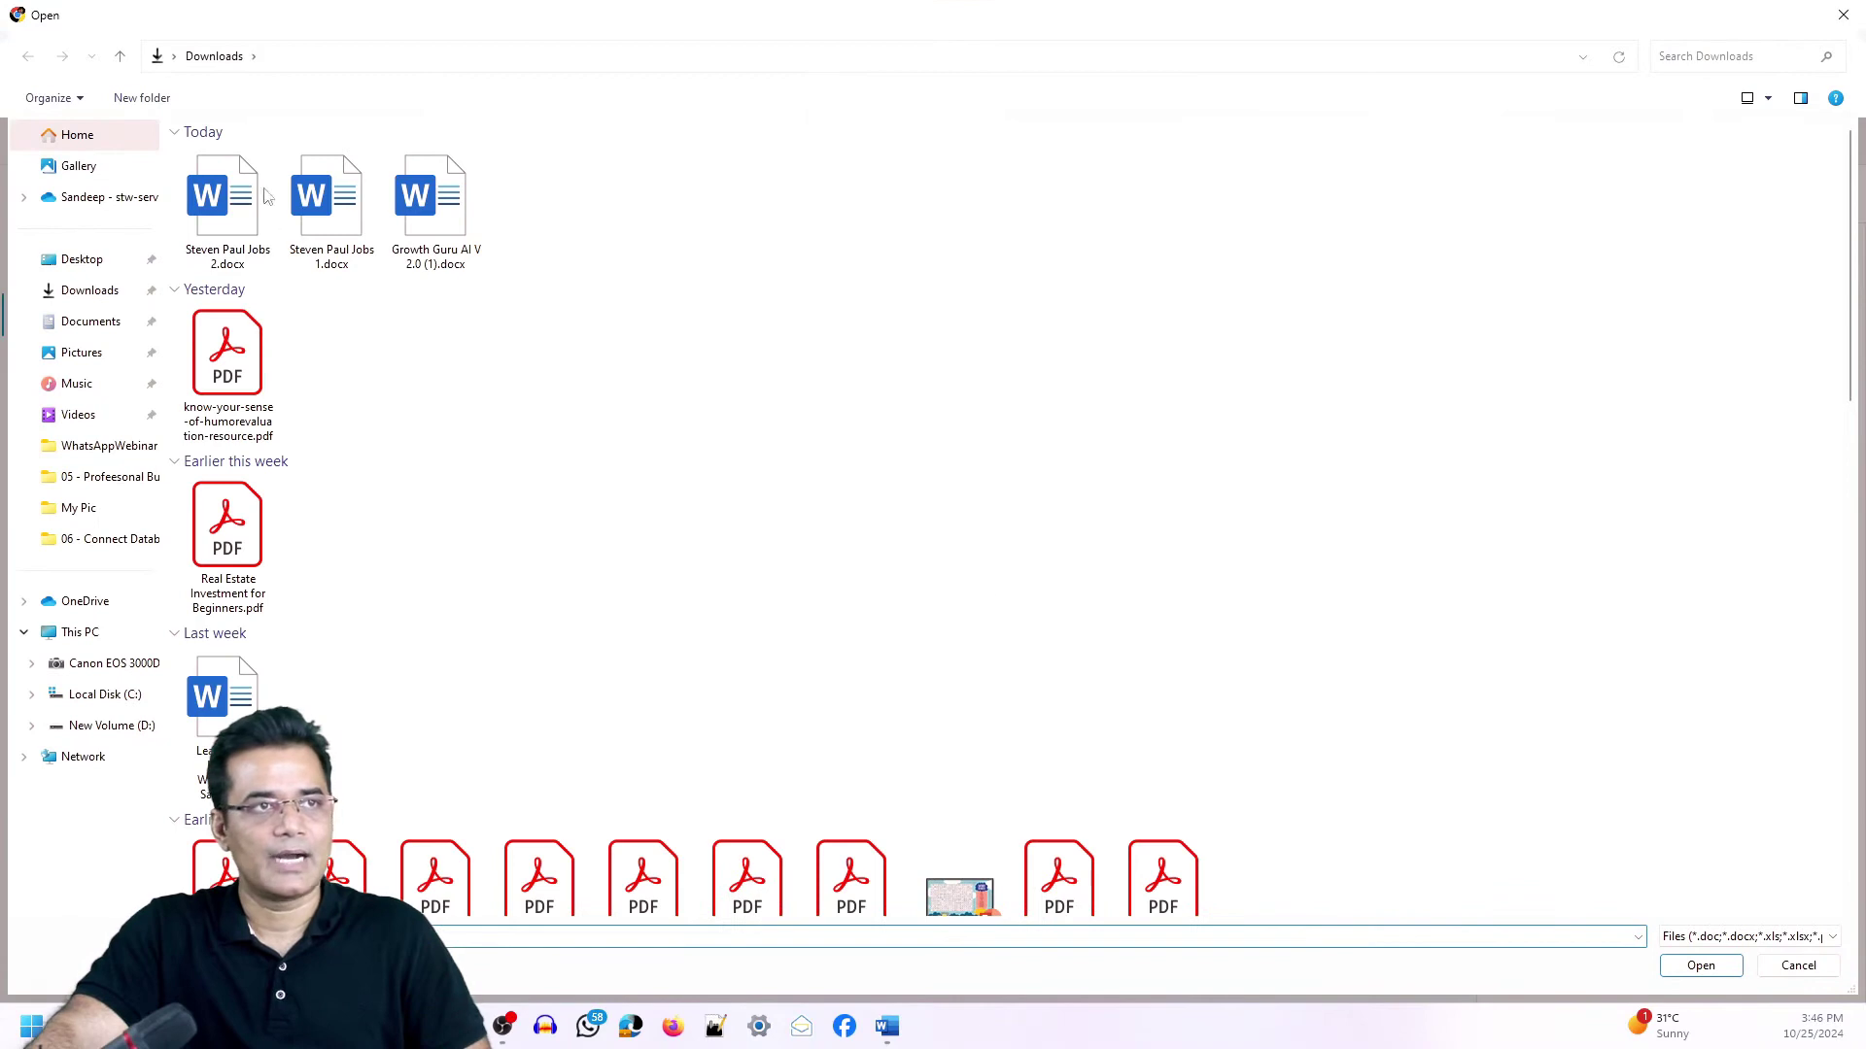
pyautogui.click(331, 222)
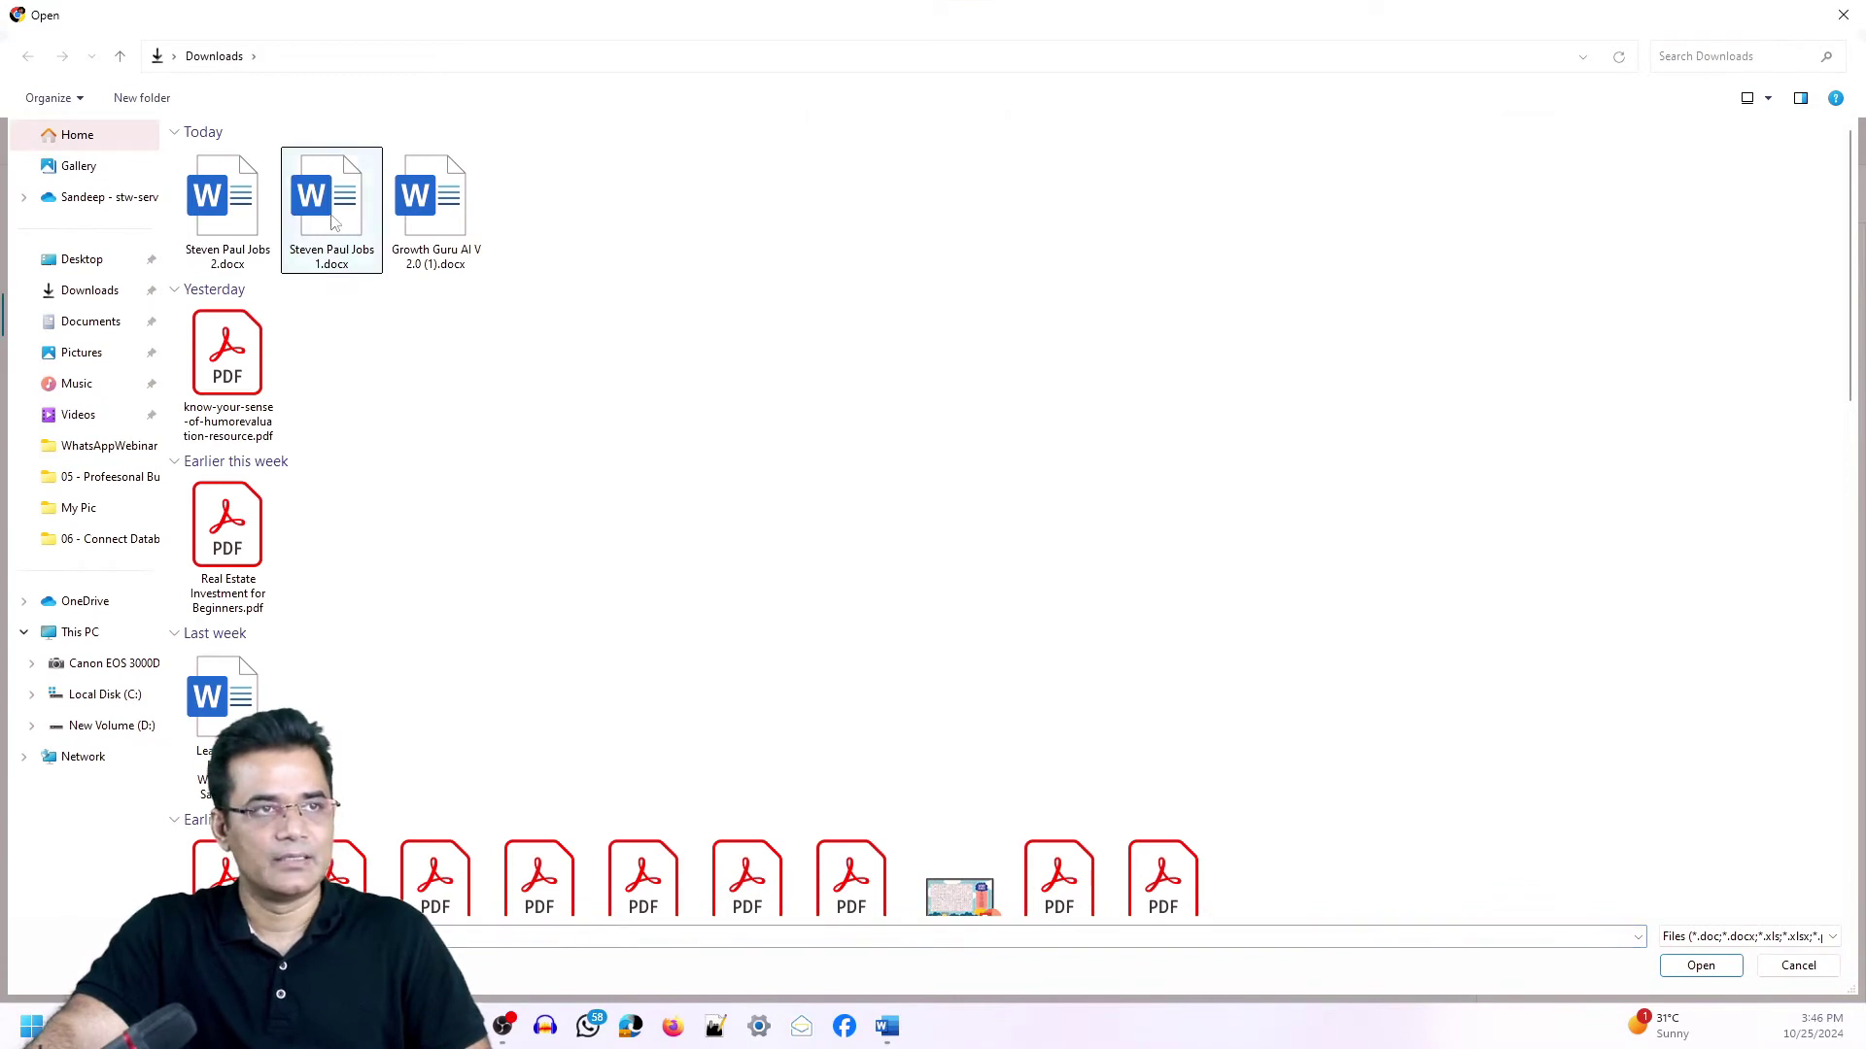
pyautogui.click(1702, 964)
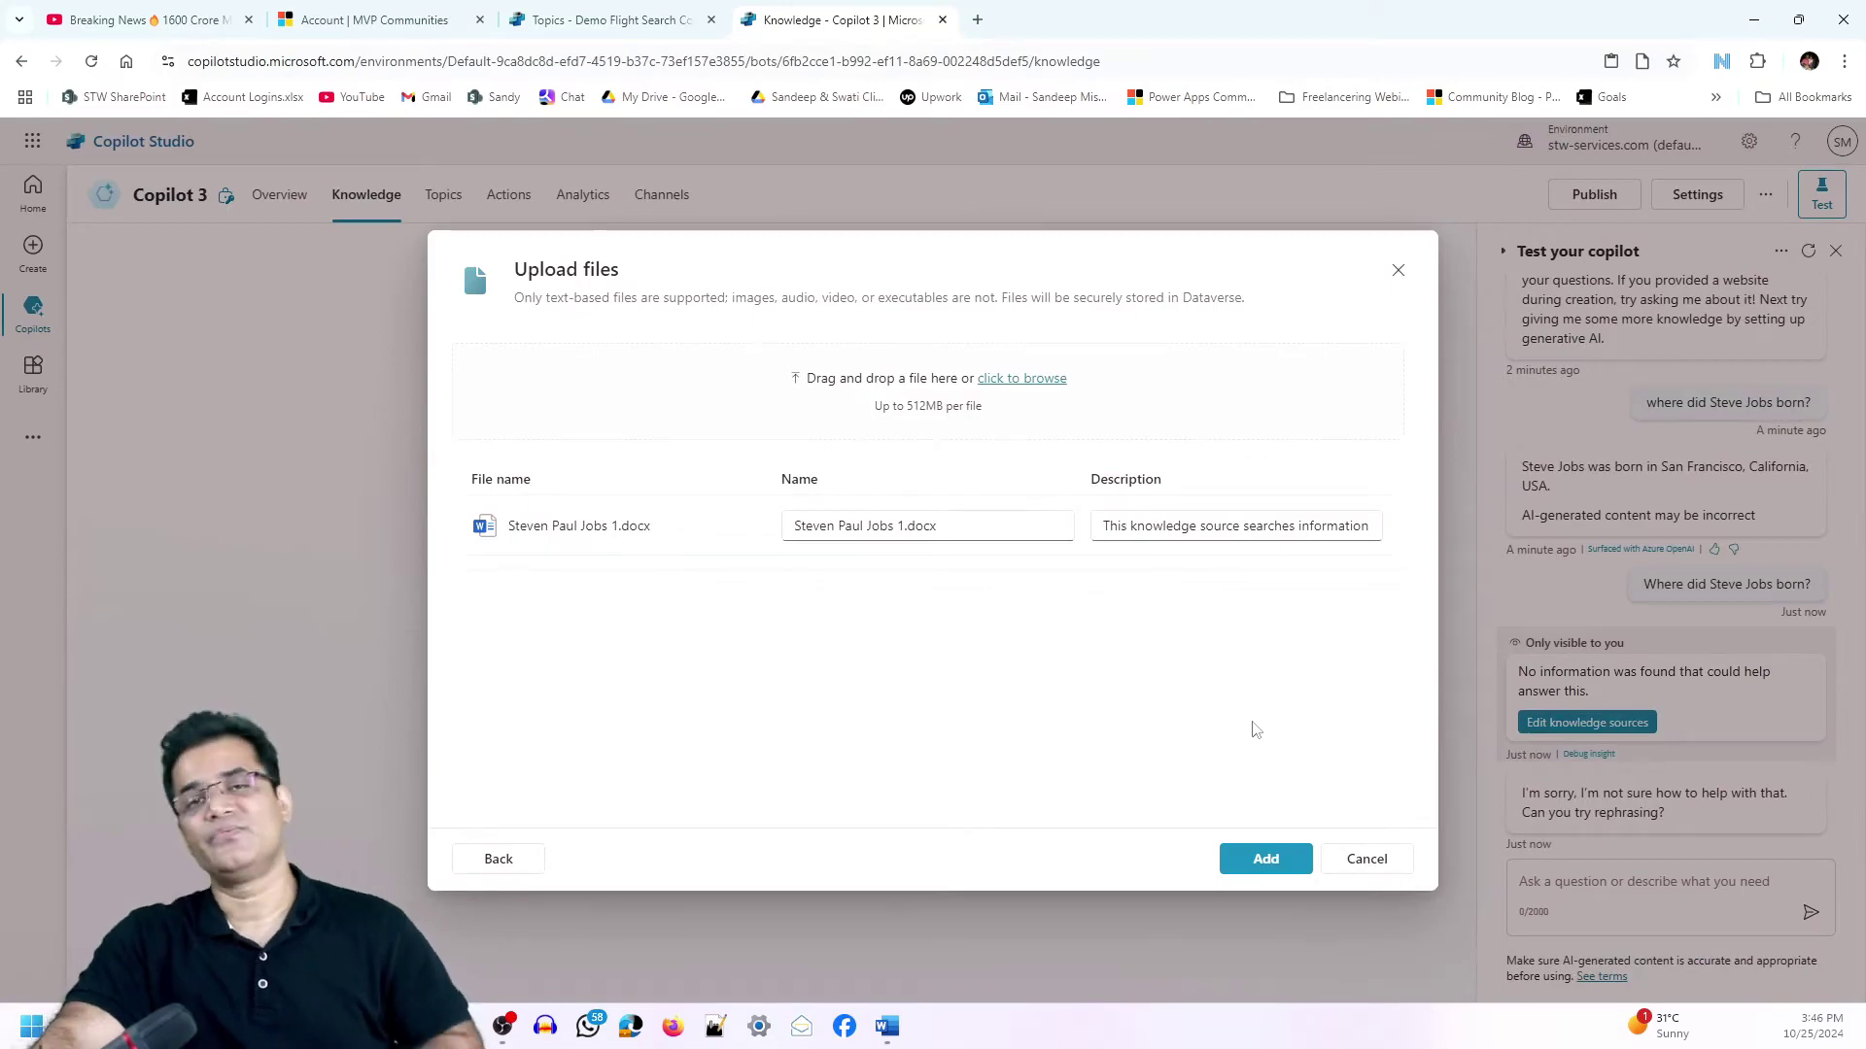
pyautogui.click(1265, 859)
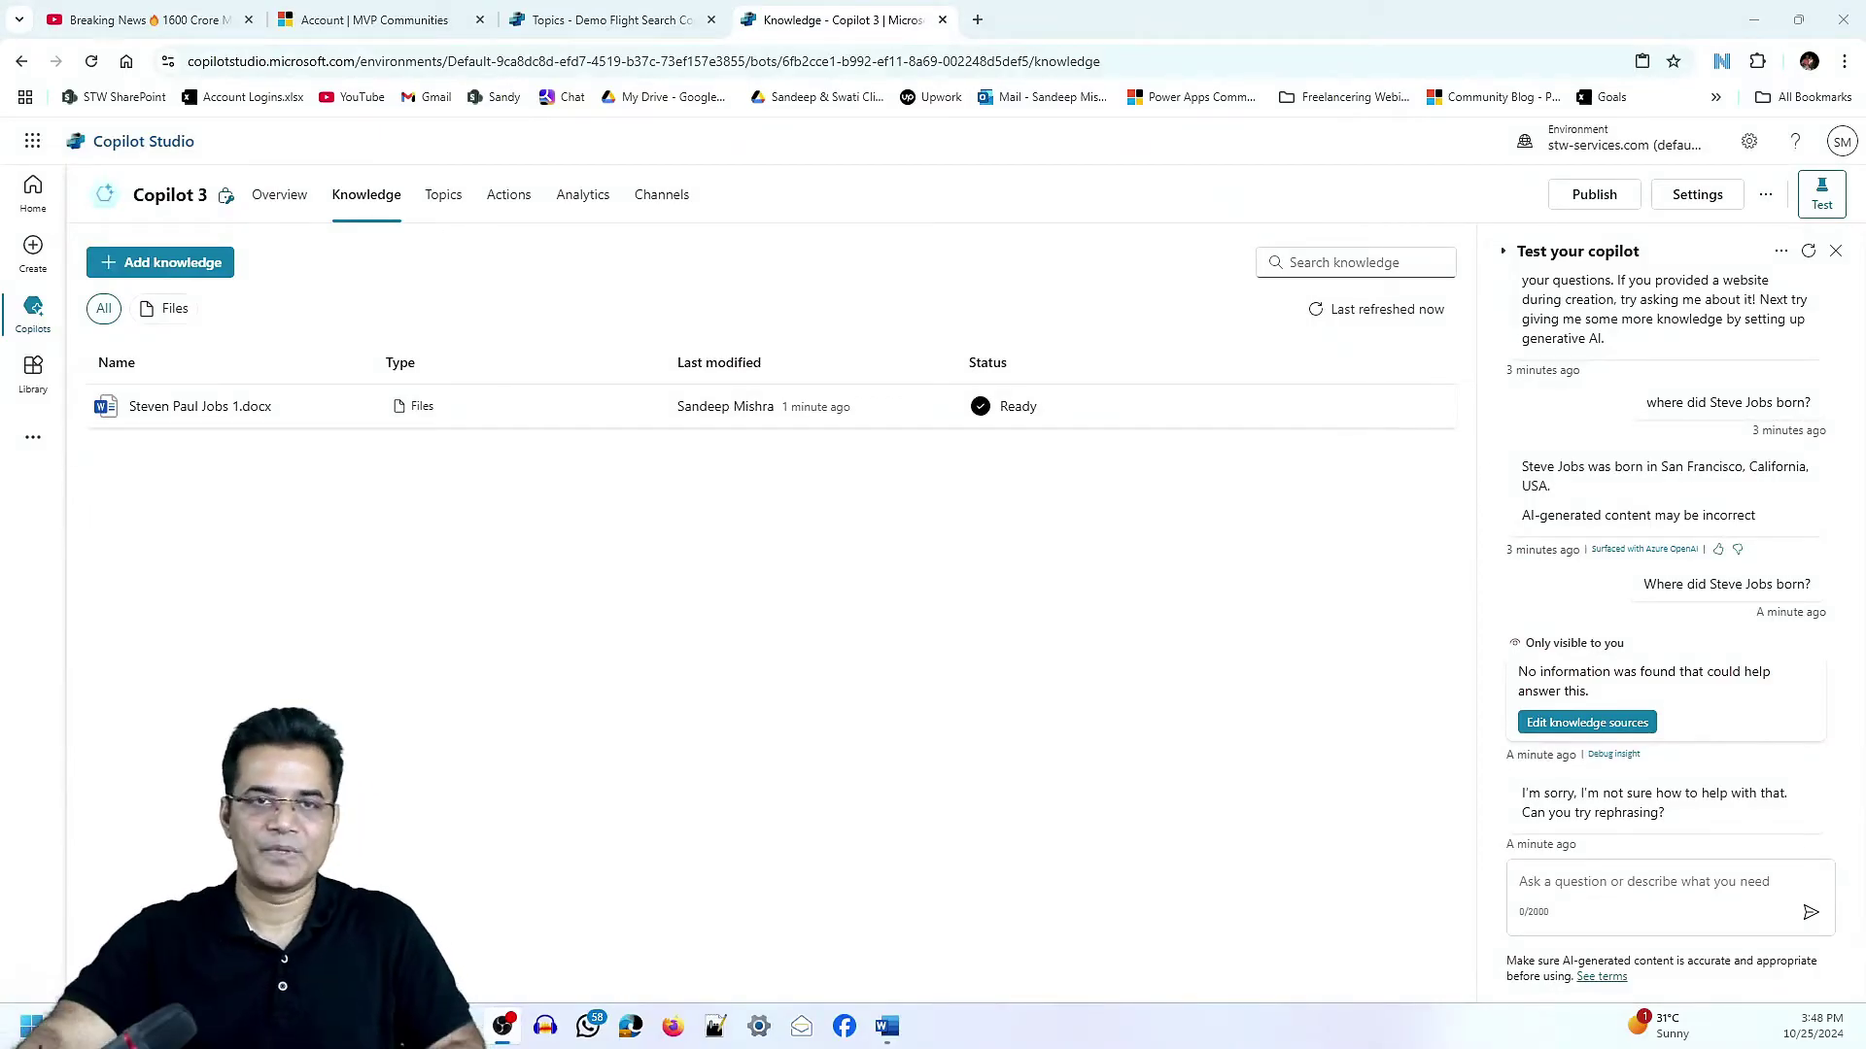
# Restart the test chat, ask 'Where did Steve Jobs born?', then go to the Topics page.
pyautogui.click(1809, 255)
pyautogui.click(1627, 902)
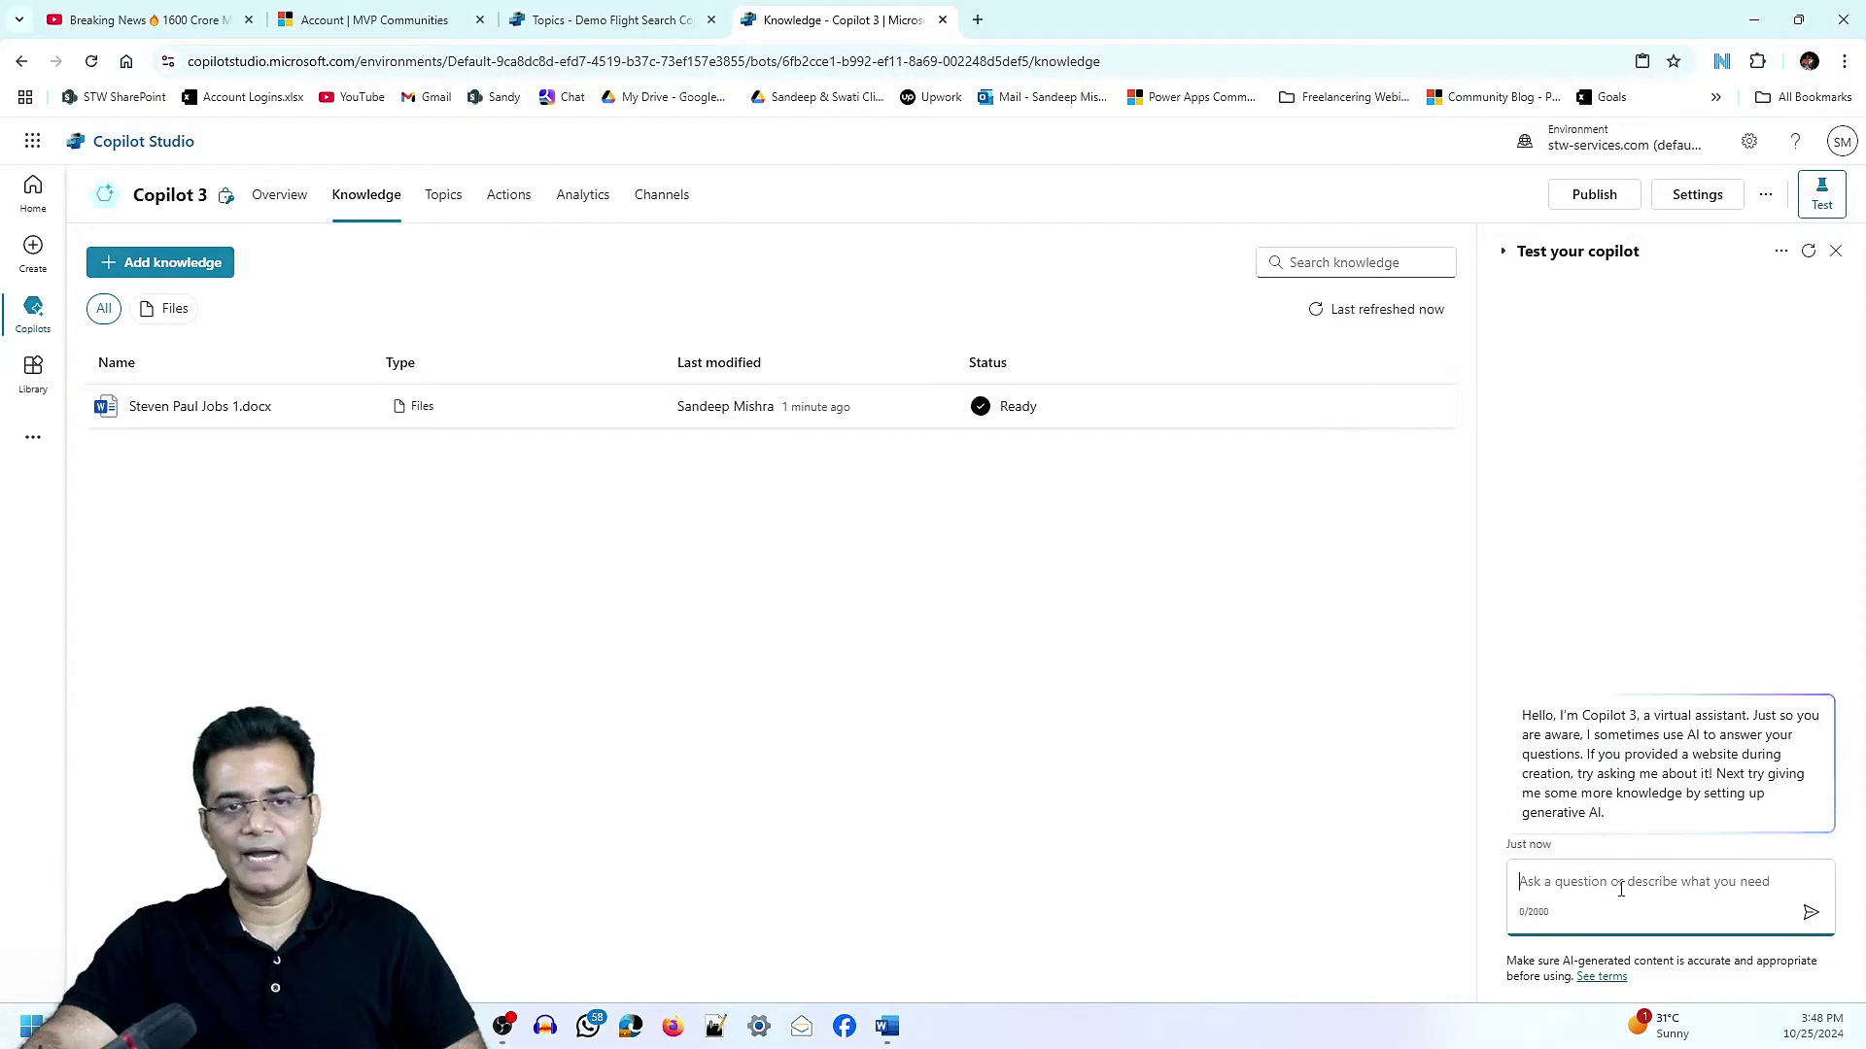
pyautogui.write('Whe')
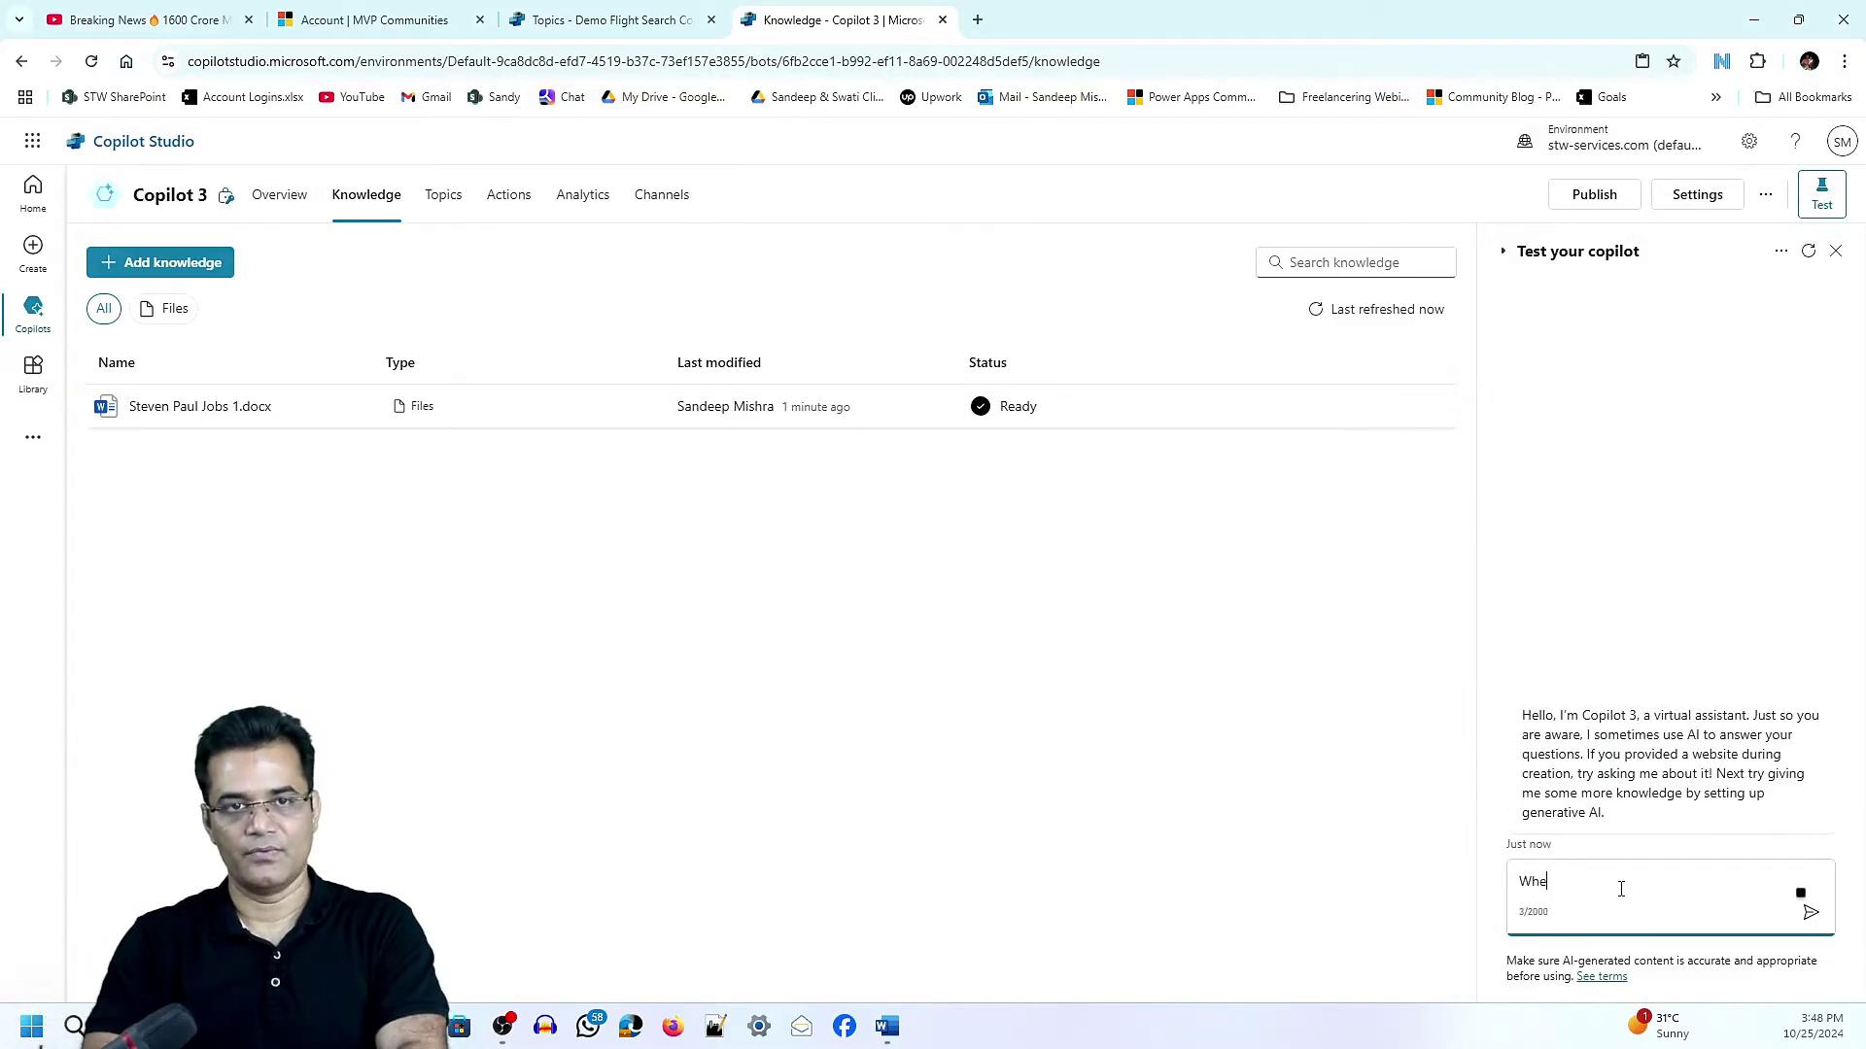
pyautogui.write('re did St')
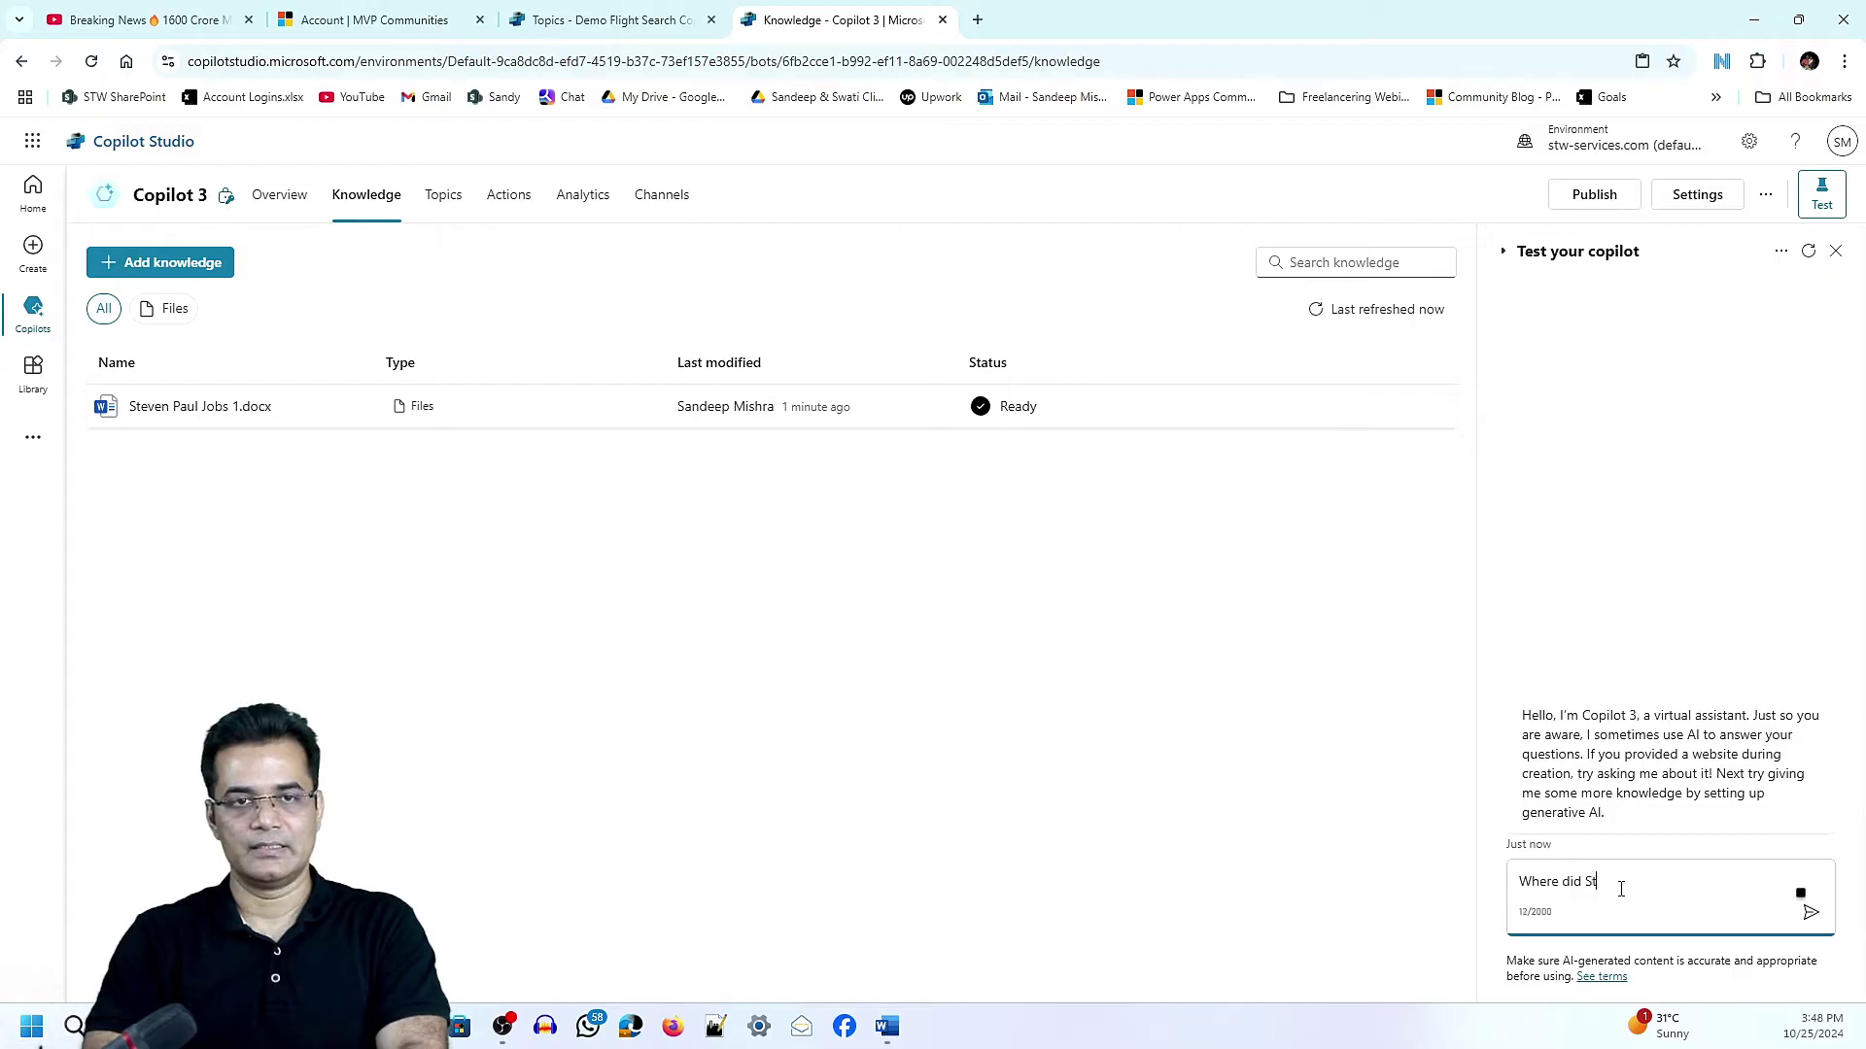
pyautogui.write('eve Jobs ')
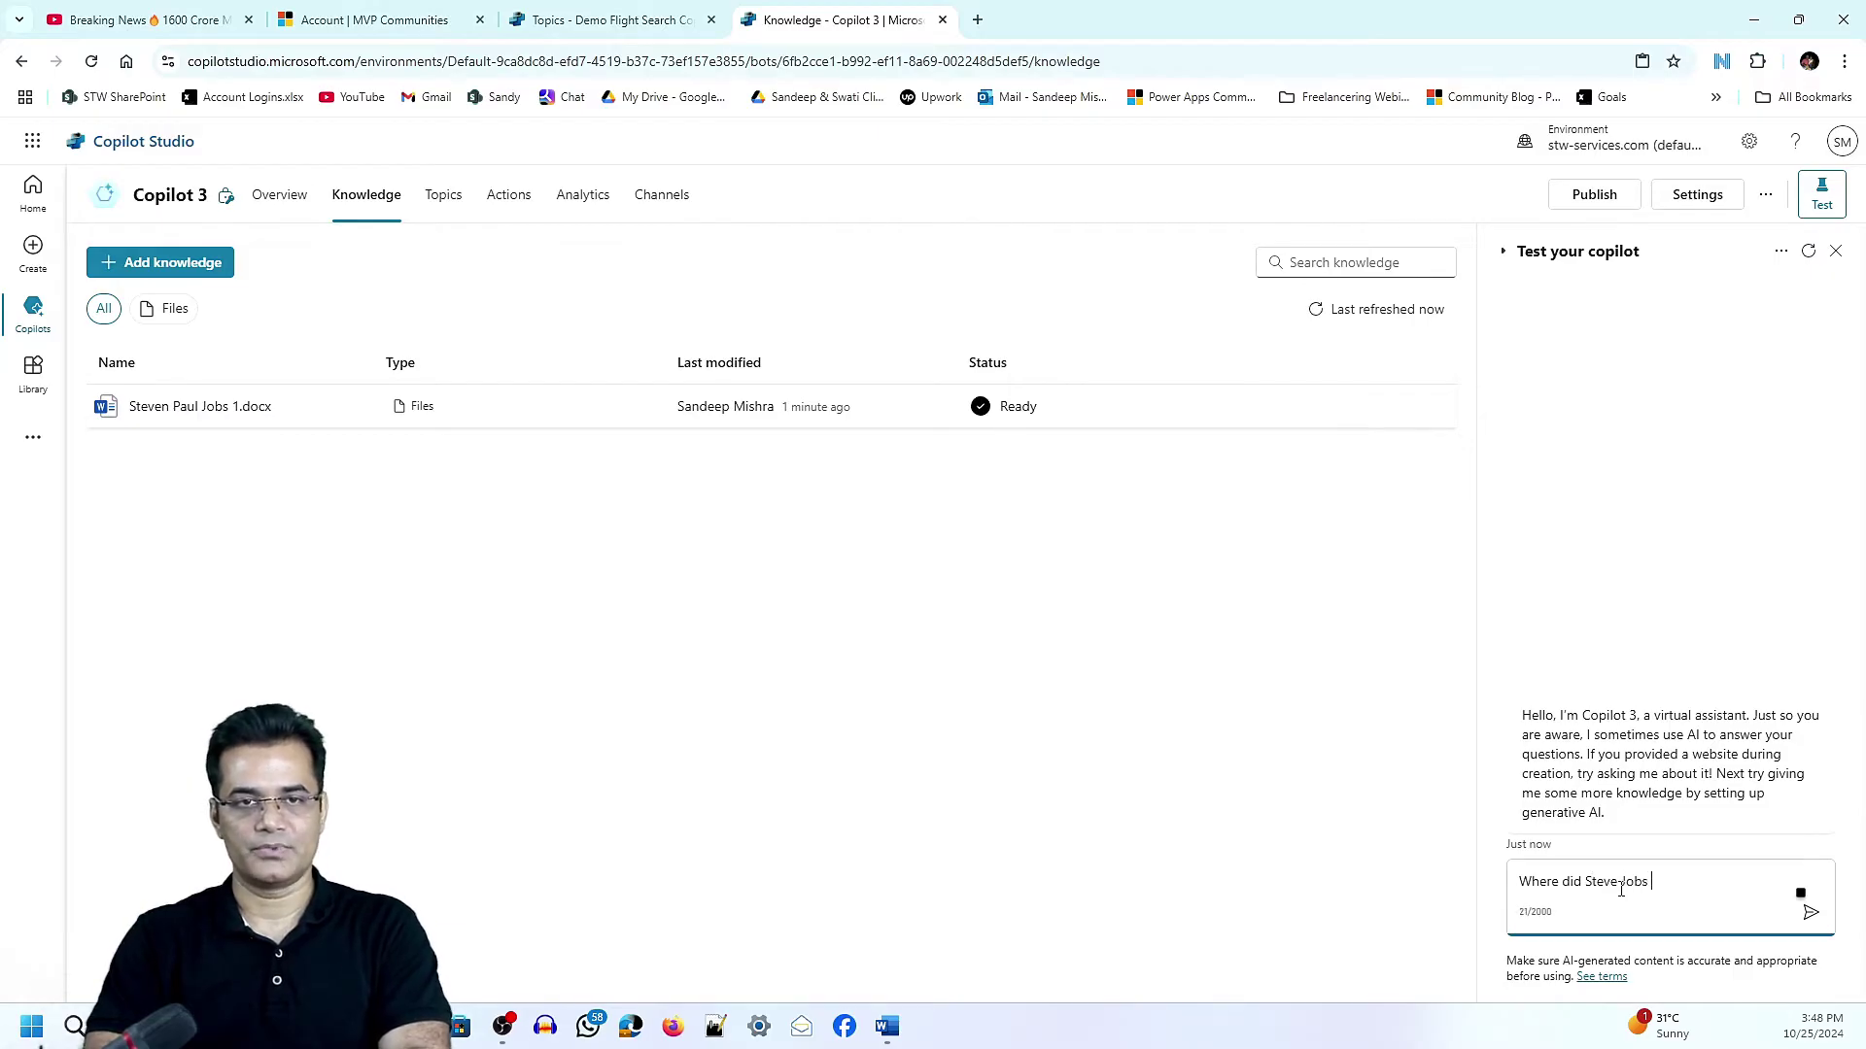
pyautogui.write('born?')
pyautogui.press('Return')
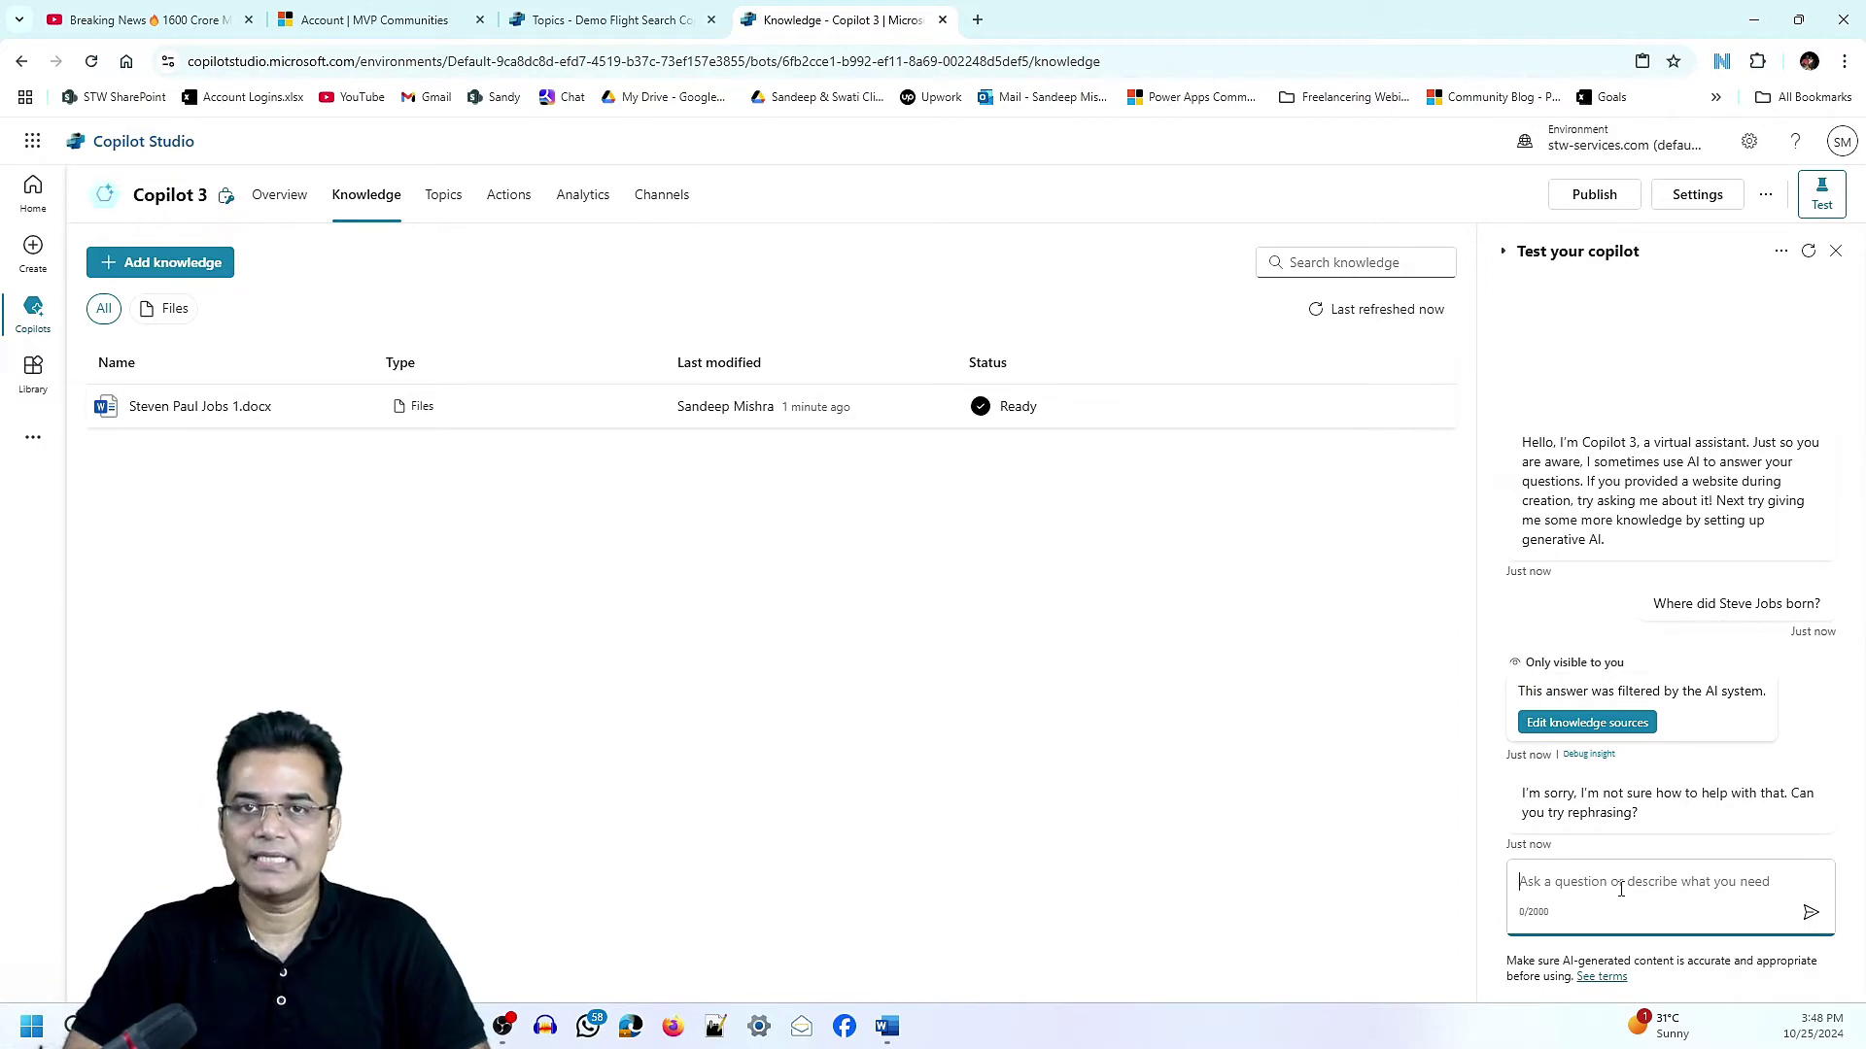
pyautogui.write('I')
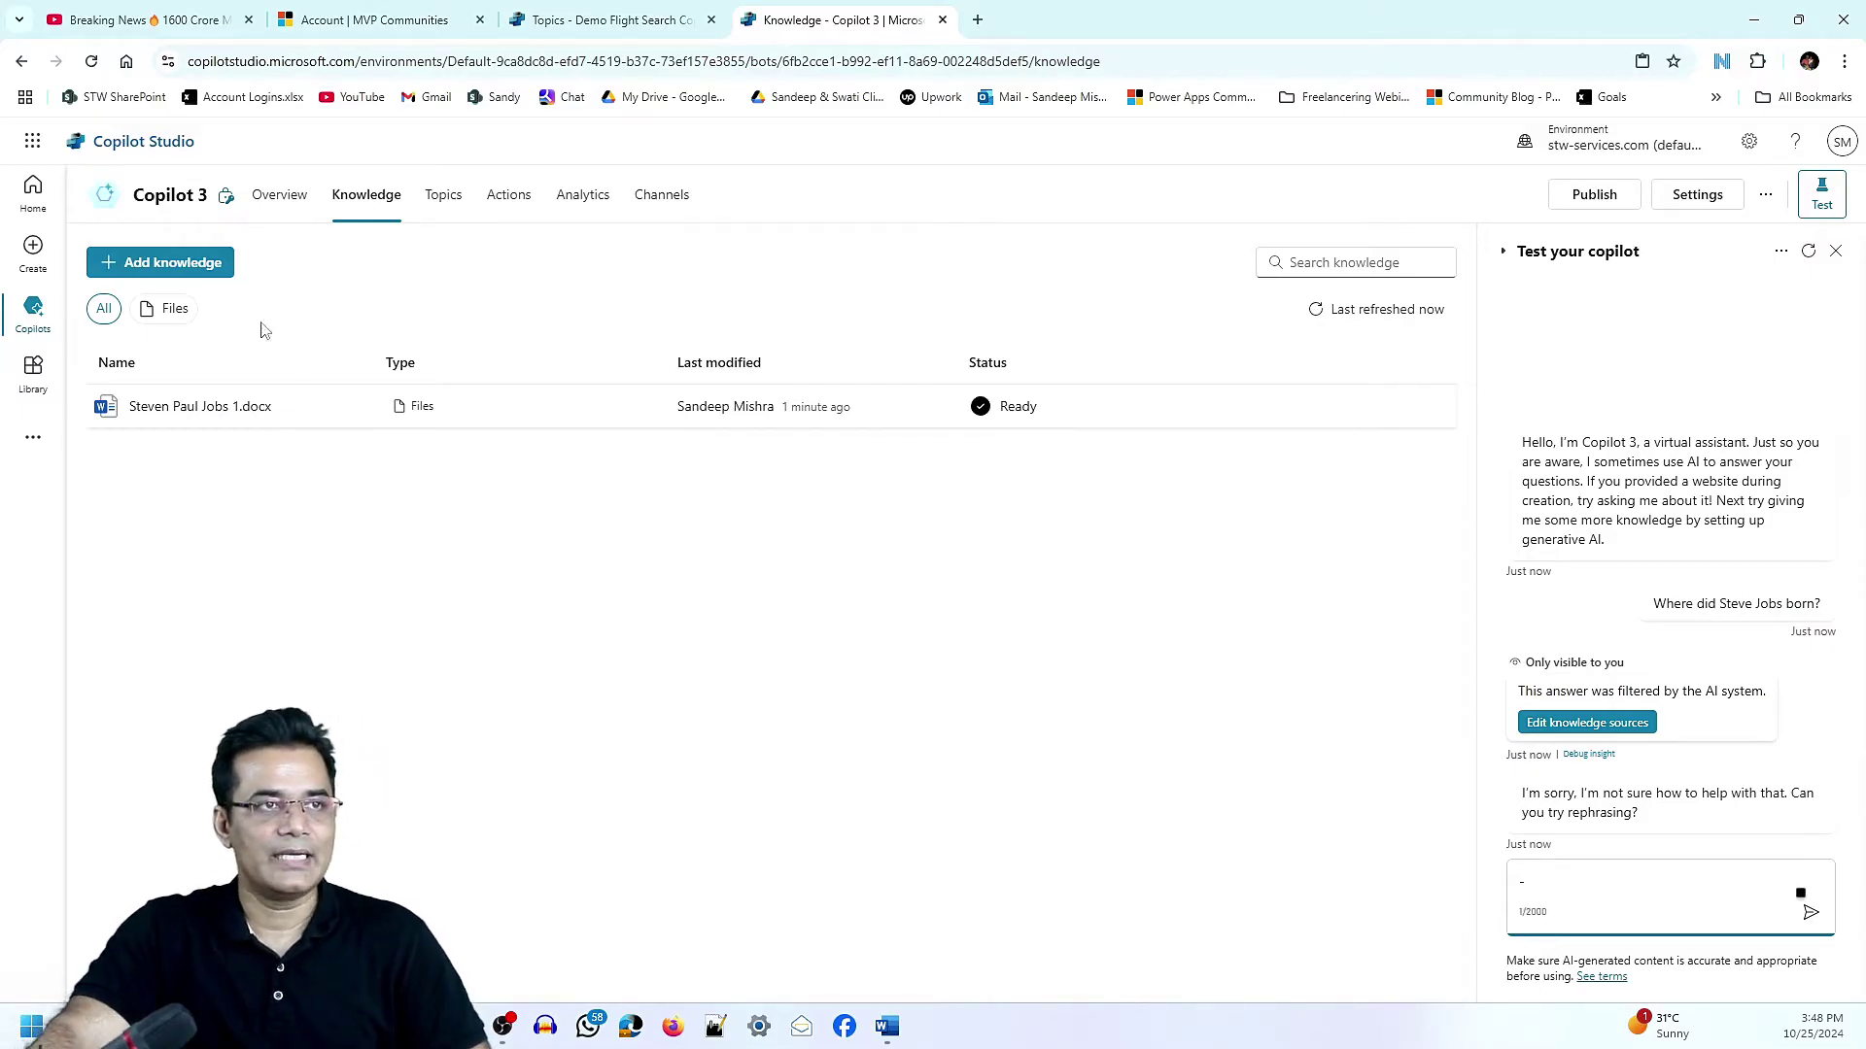
pyautogui.click(443, 195)
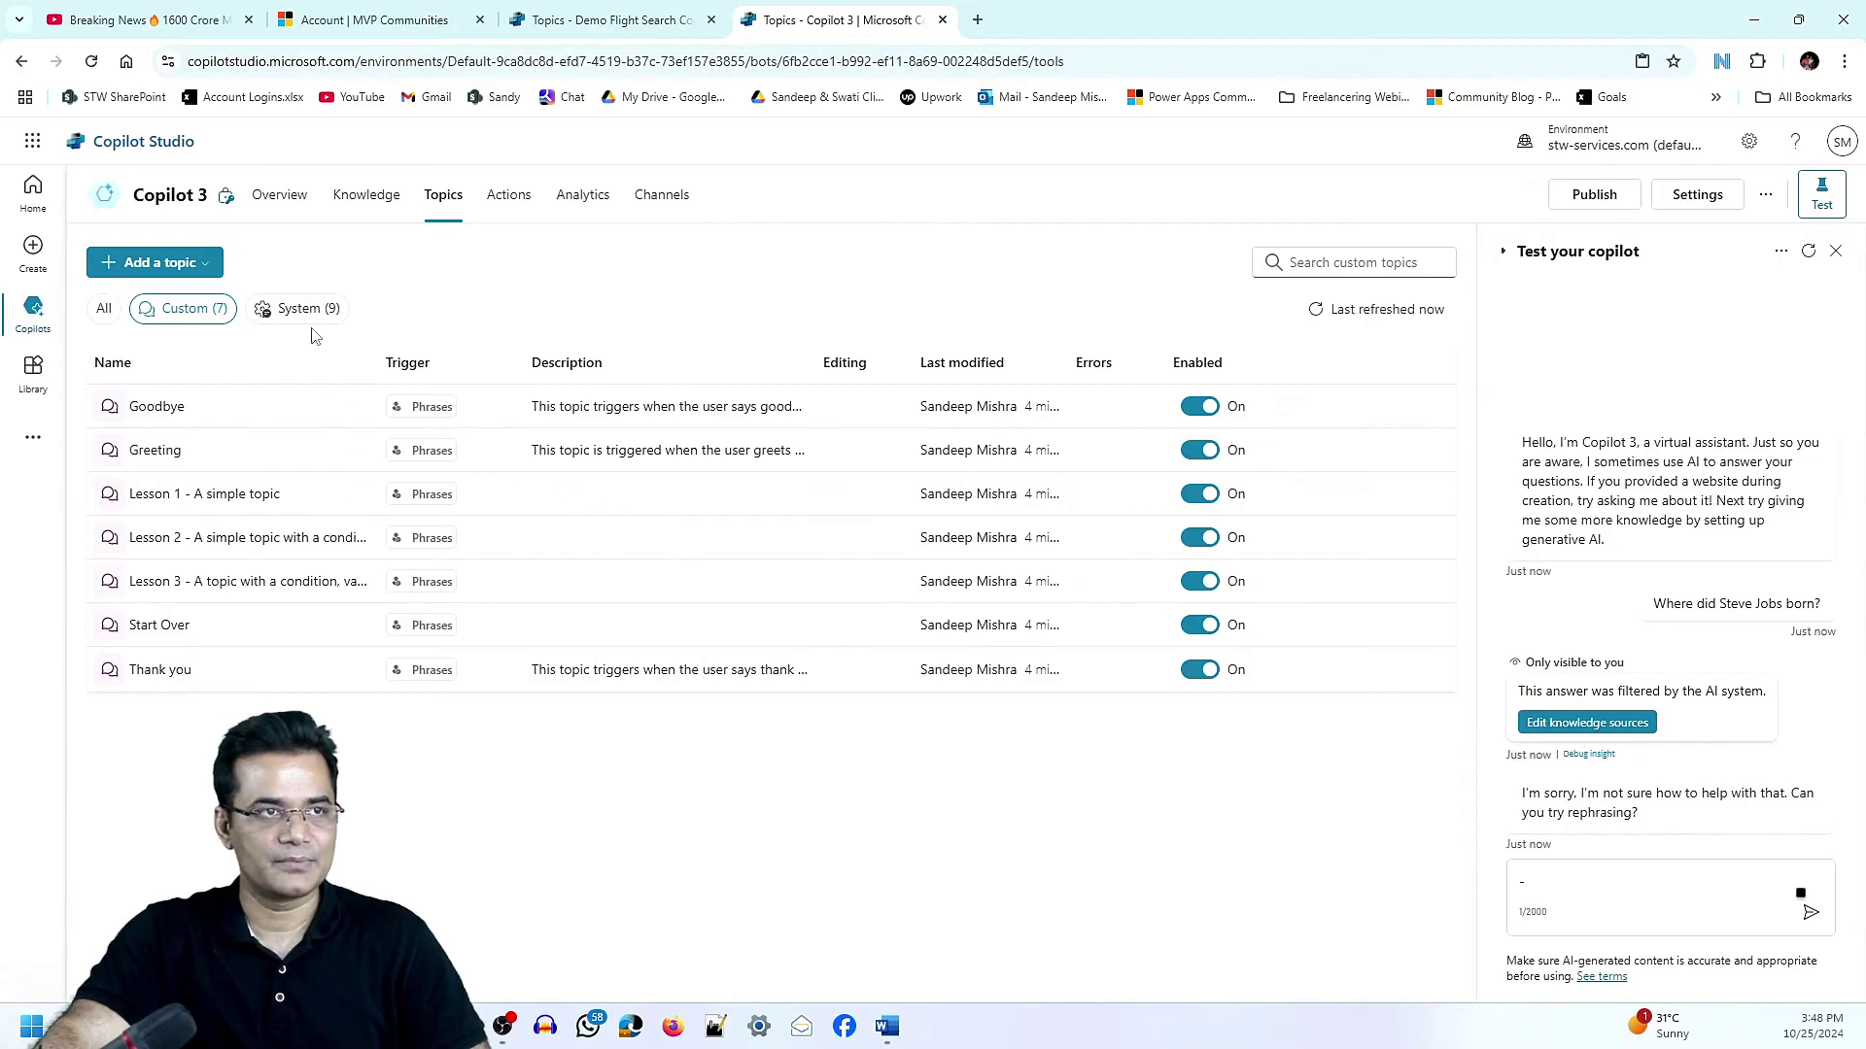
# Open the Create generative answers properties in the Conversational boosting system topic.
pyautogui.click(264, 309)
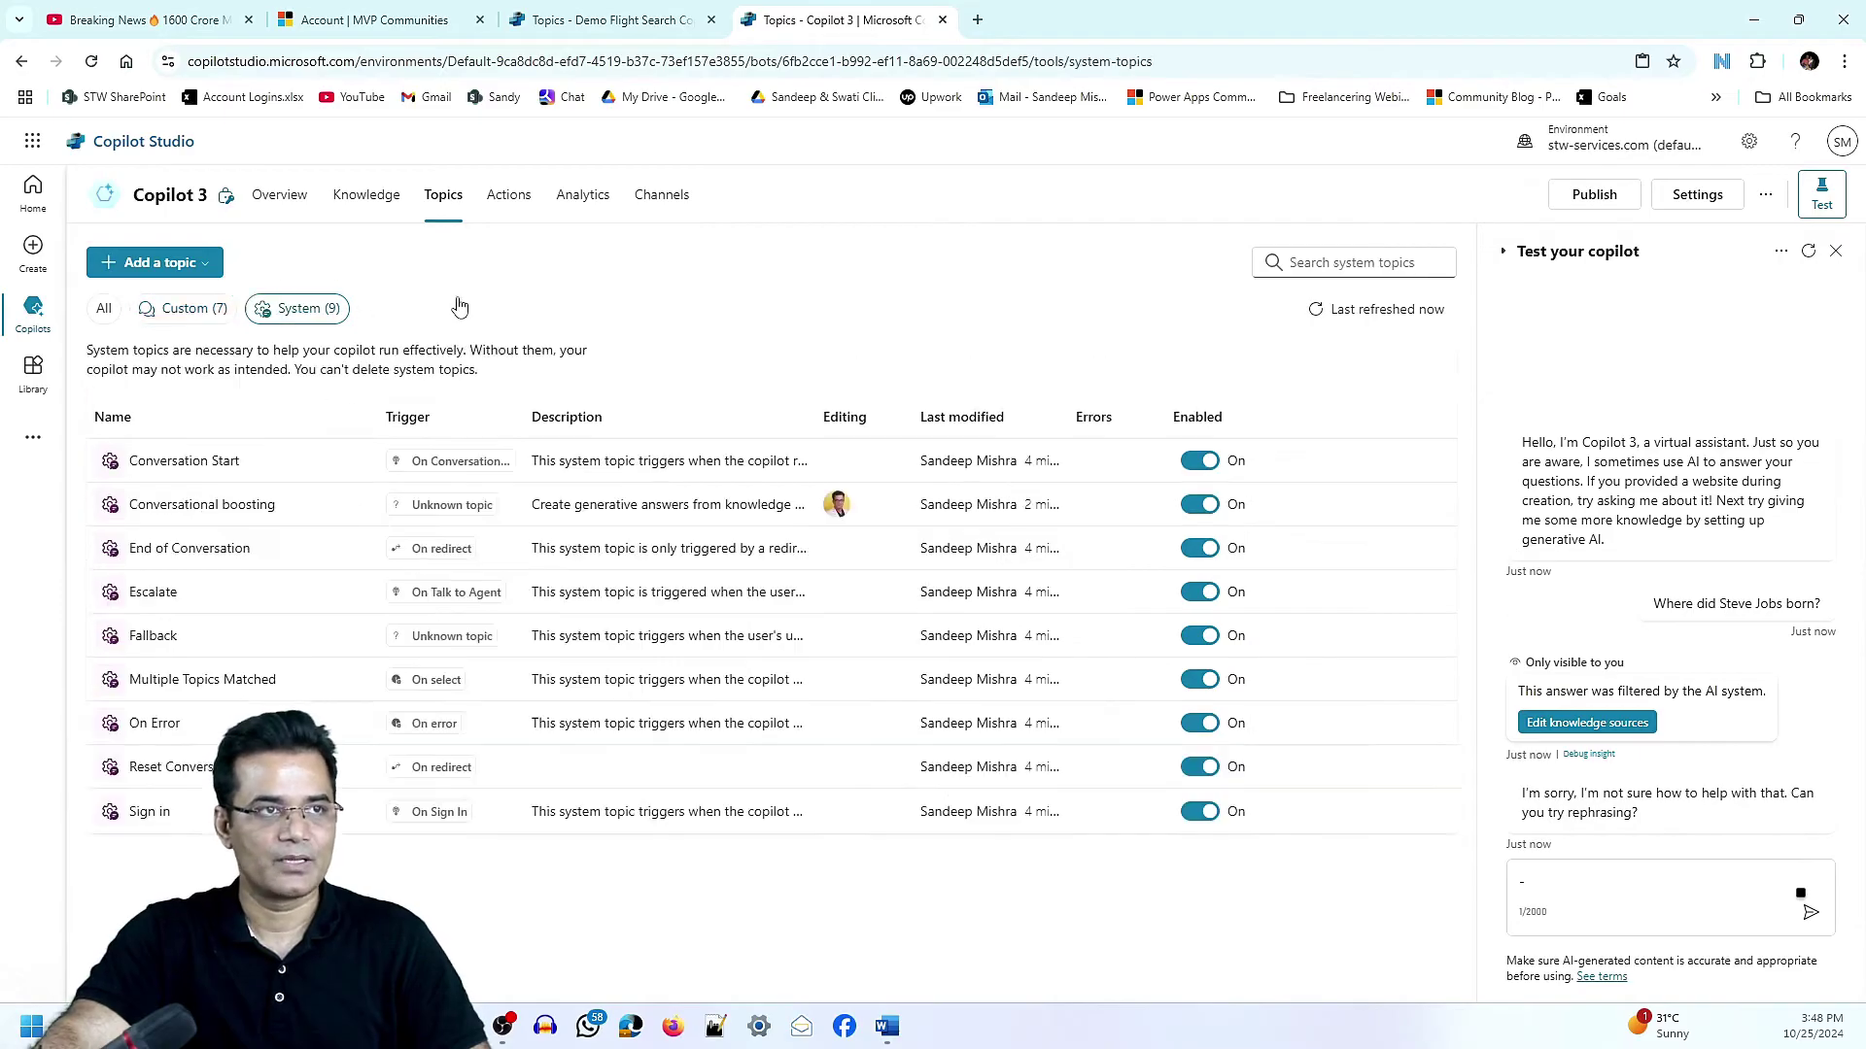
pyautogui.click(242, 508)
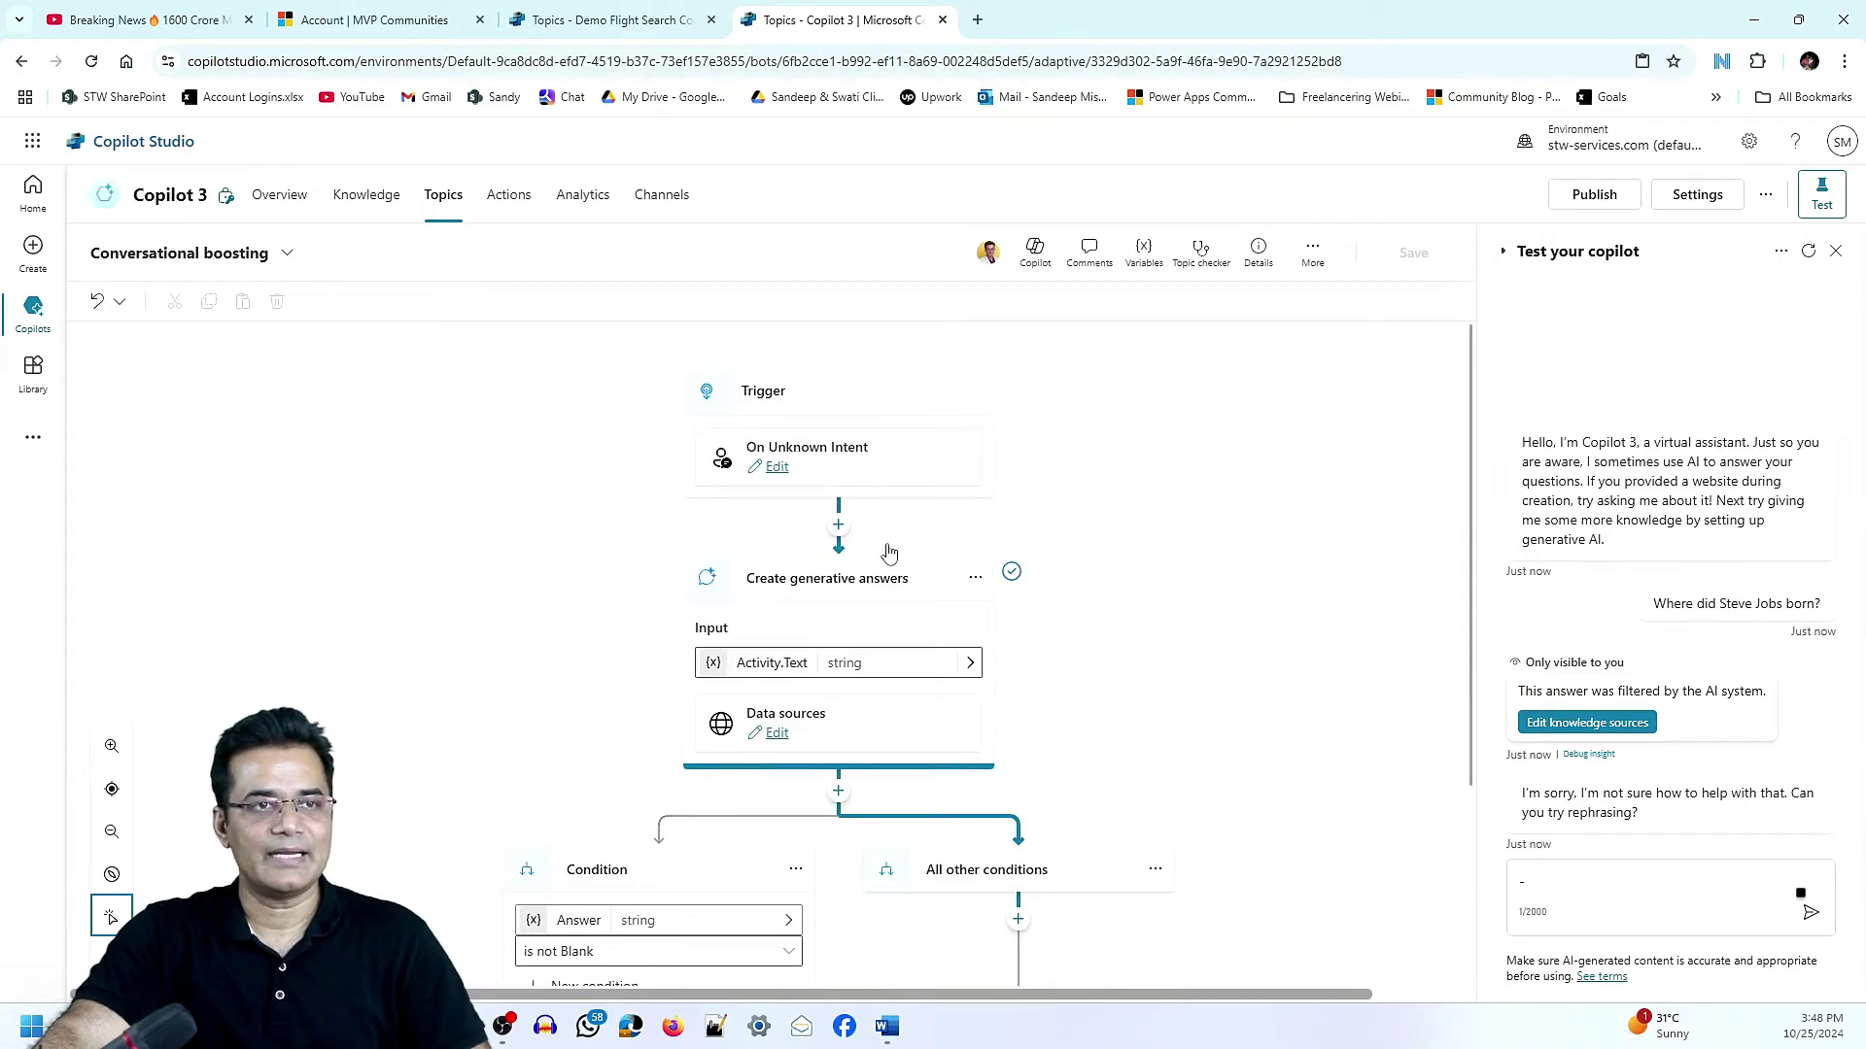
pyautogui.click(778, 740)
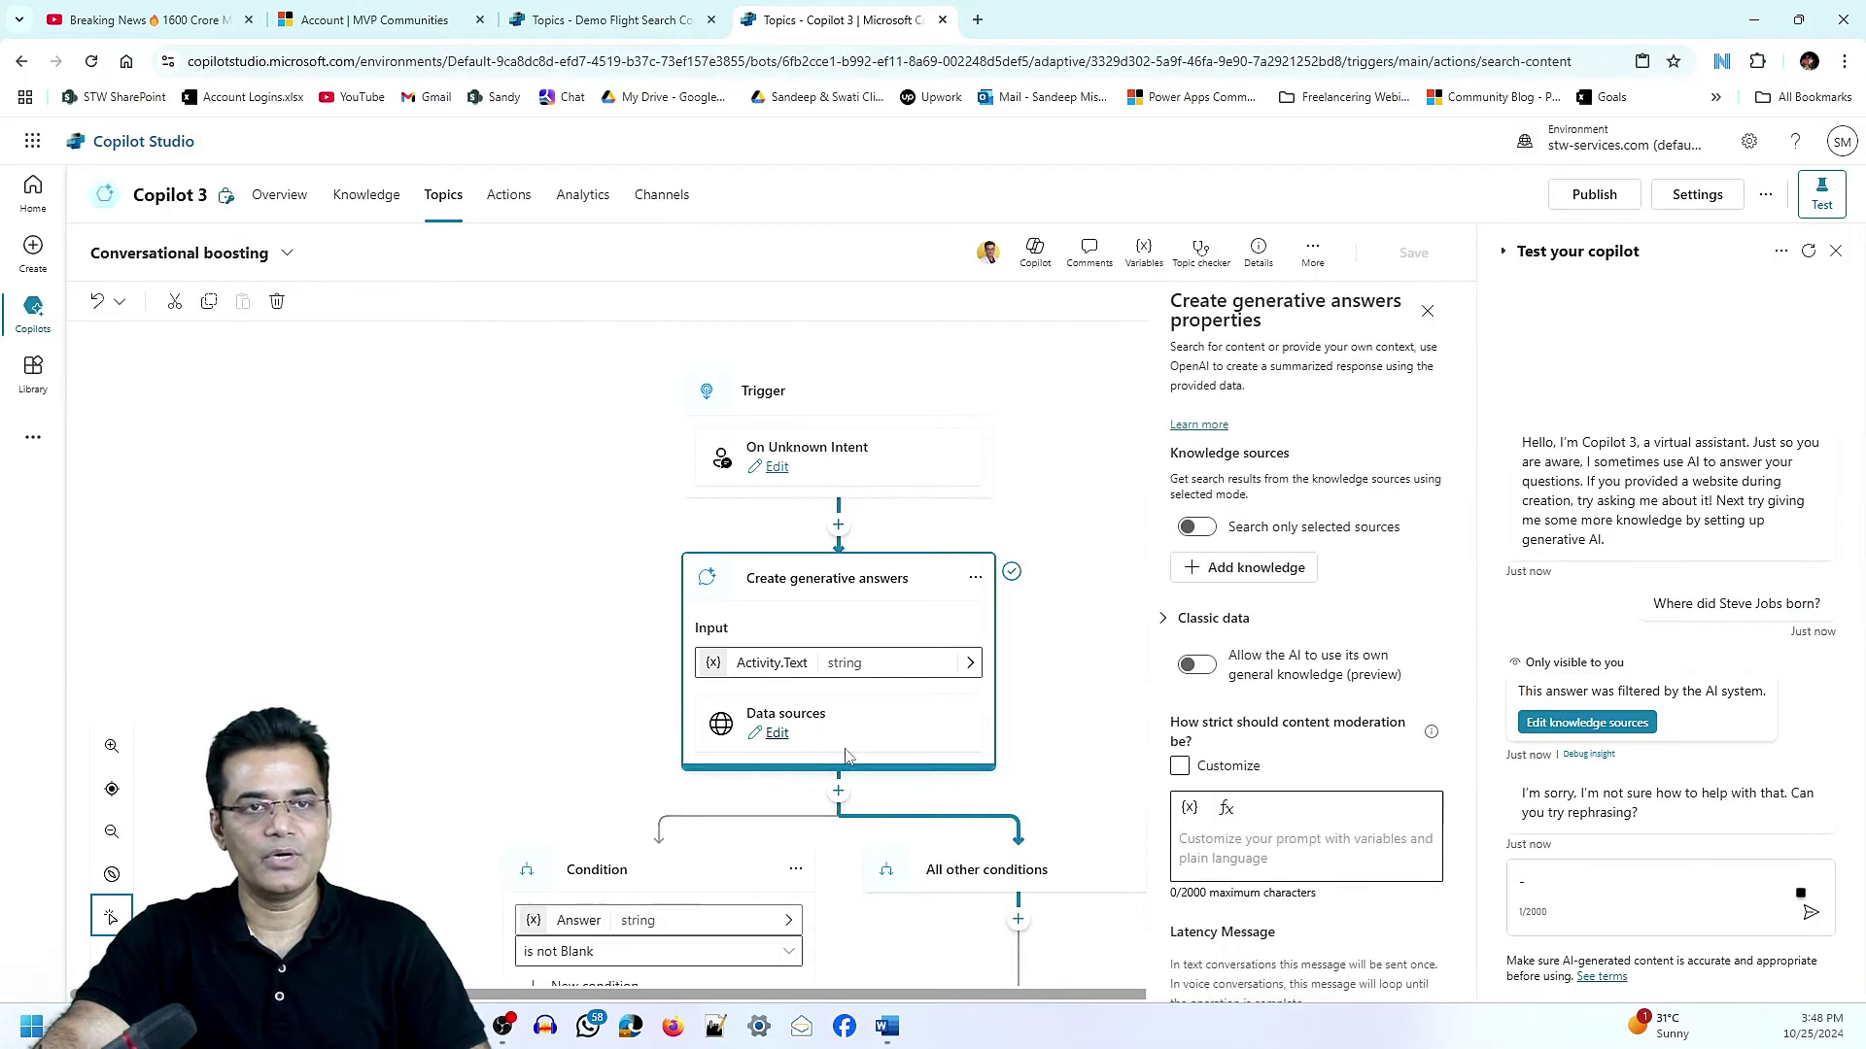
# Enable 'Search only selected sources' with Steven Paul Jobs 1.docx ticked, save, and restart the test chat.
pyautogui.click(1255, 570)
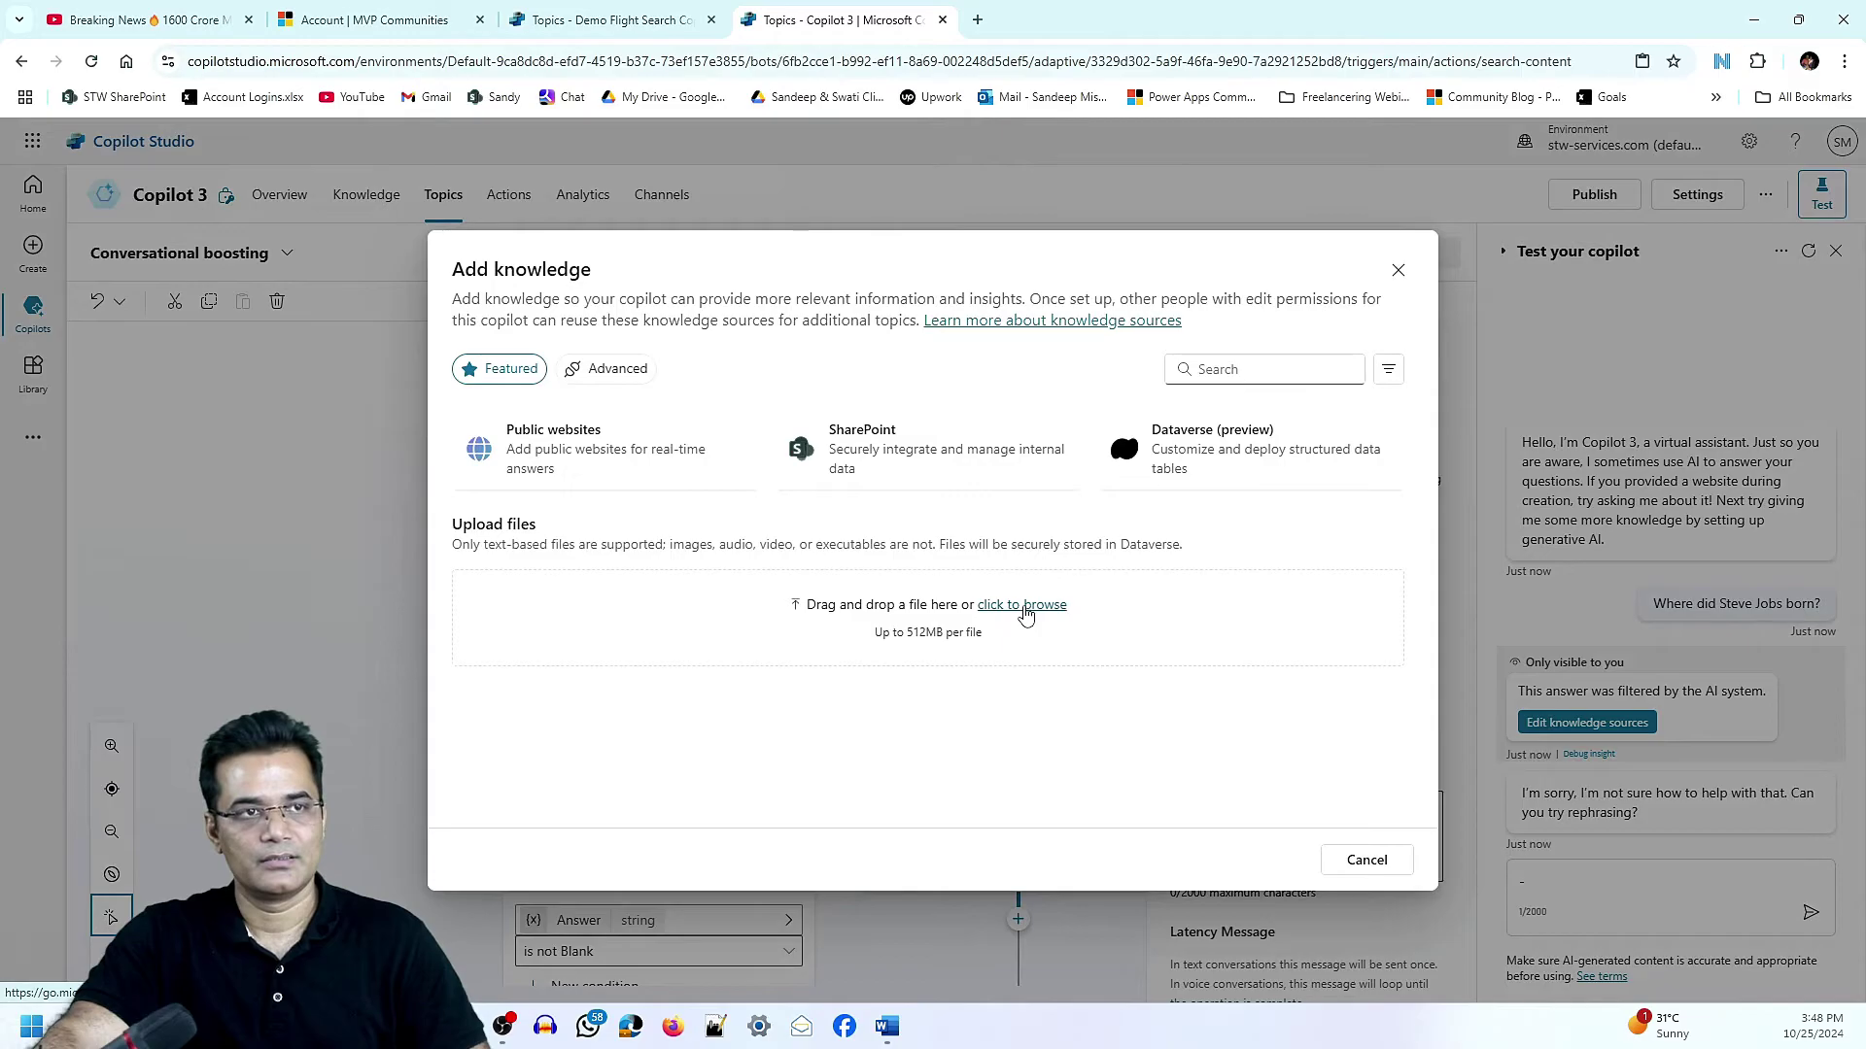
pyautogui.click(1399, 271)
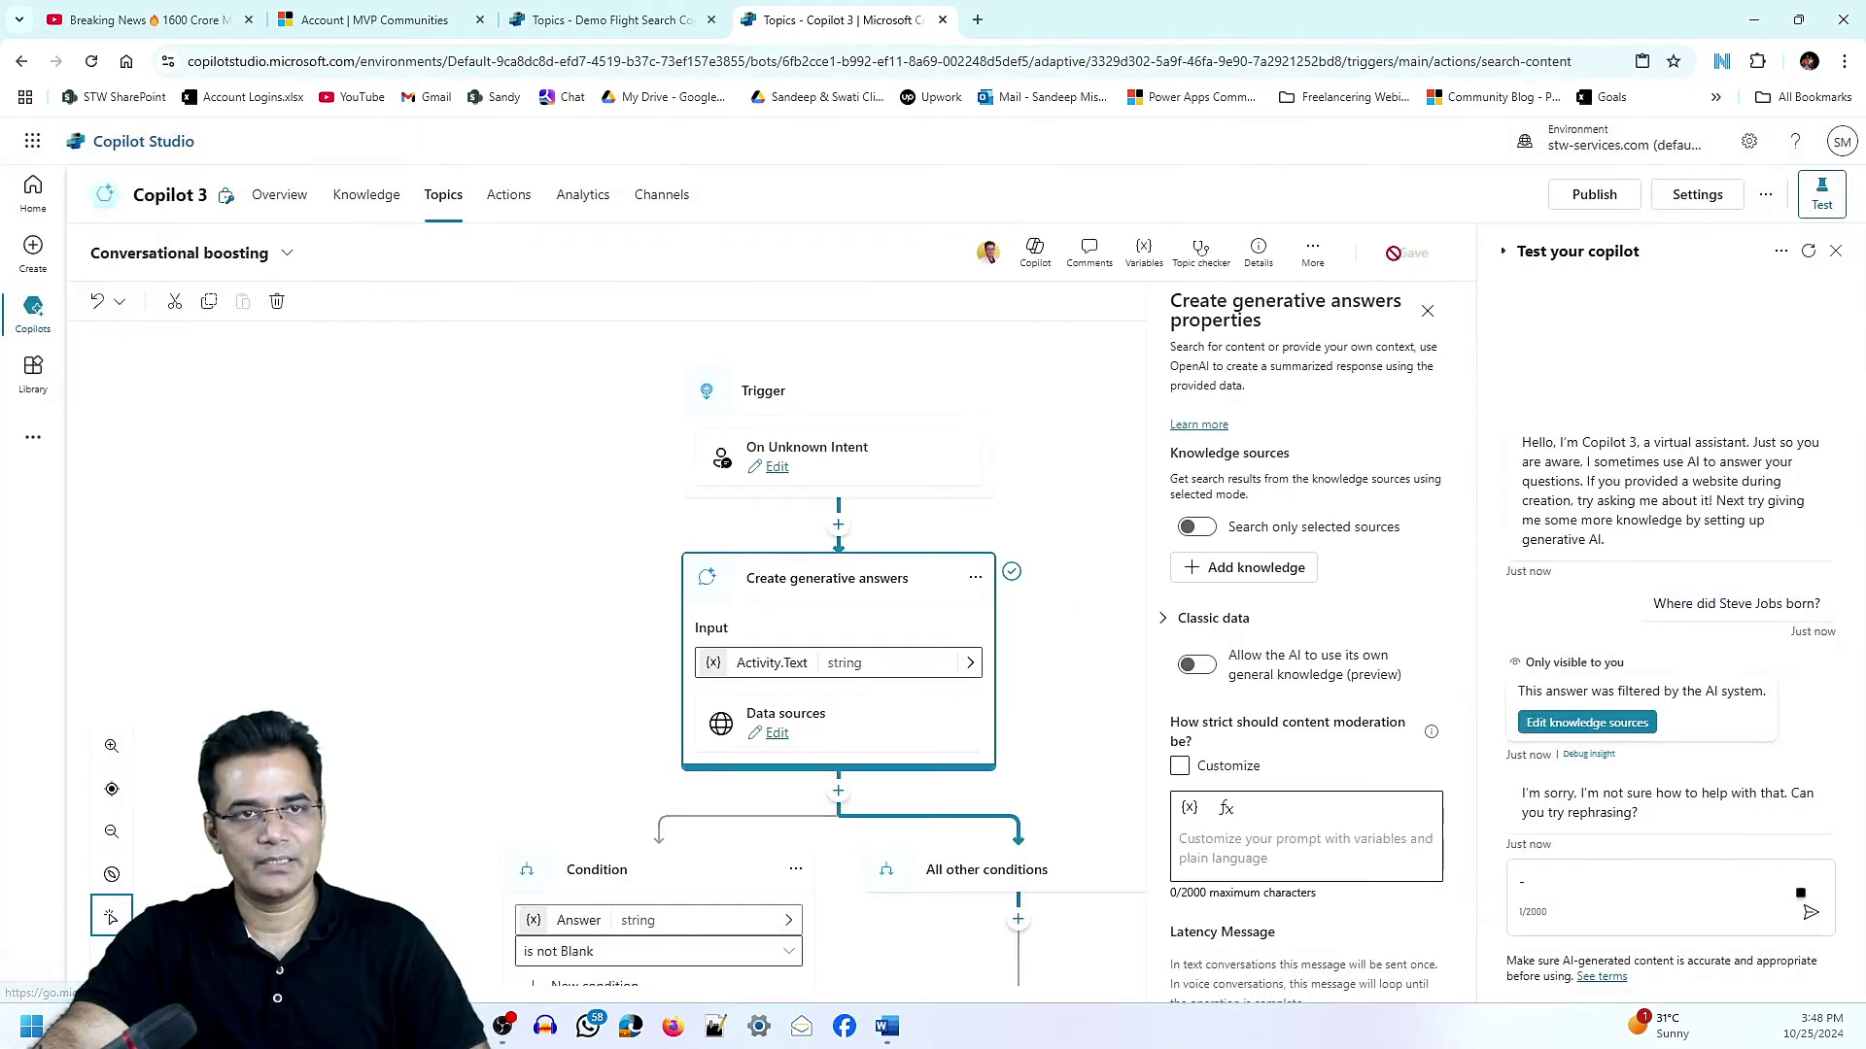
pyautogui.click(1197, 526)
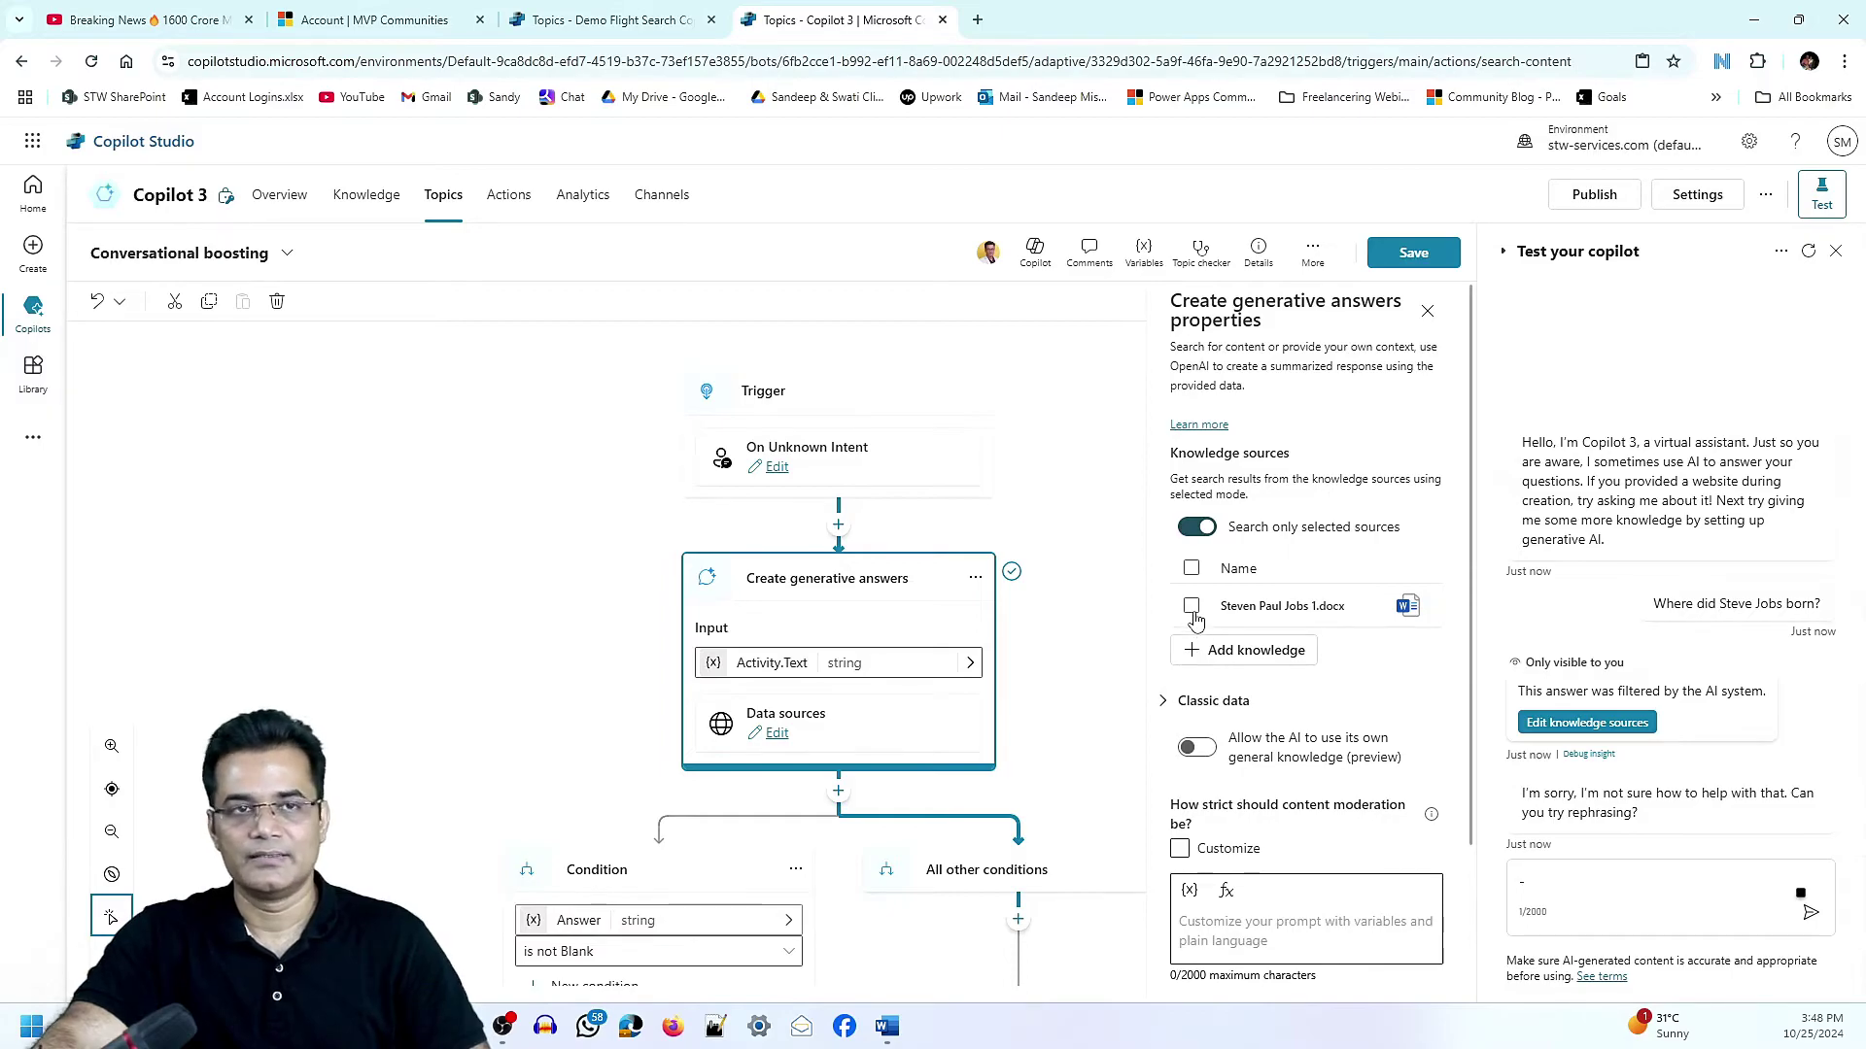
pyautogui.click(1193, 608)
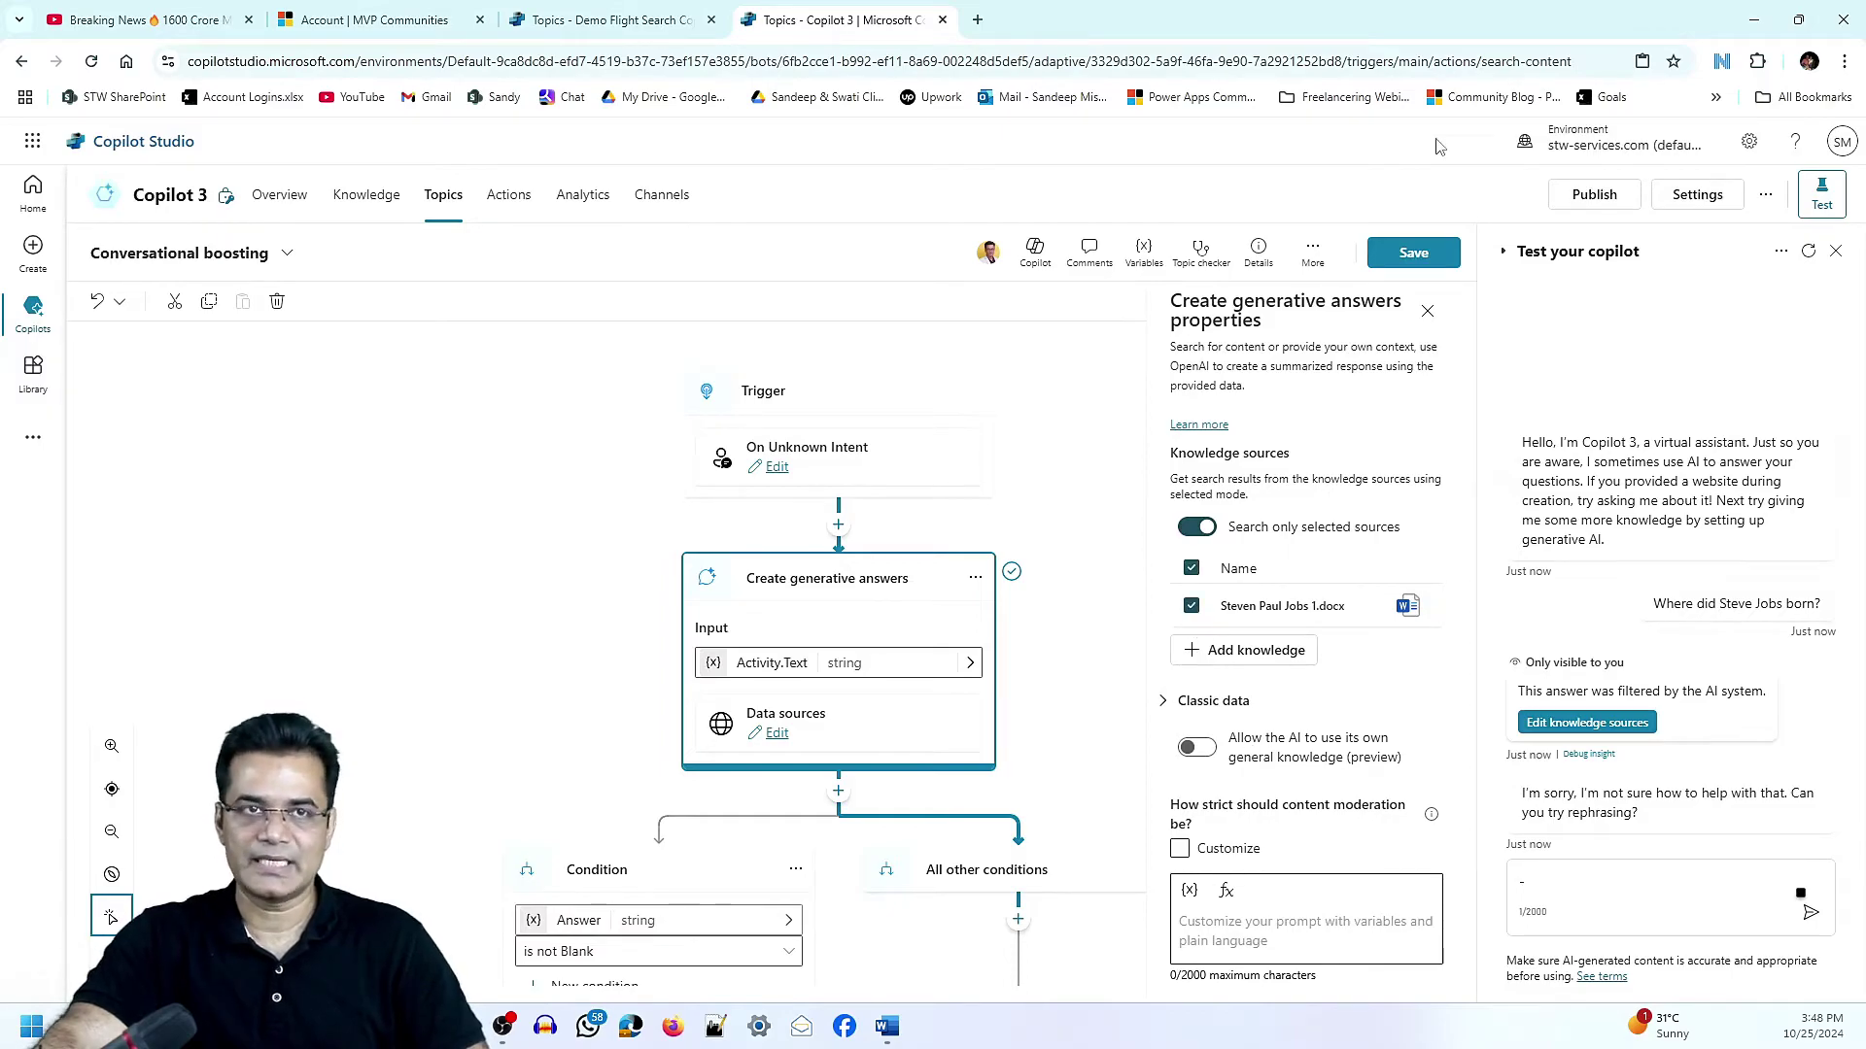
pyautogui.click(1414, 252)
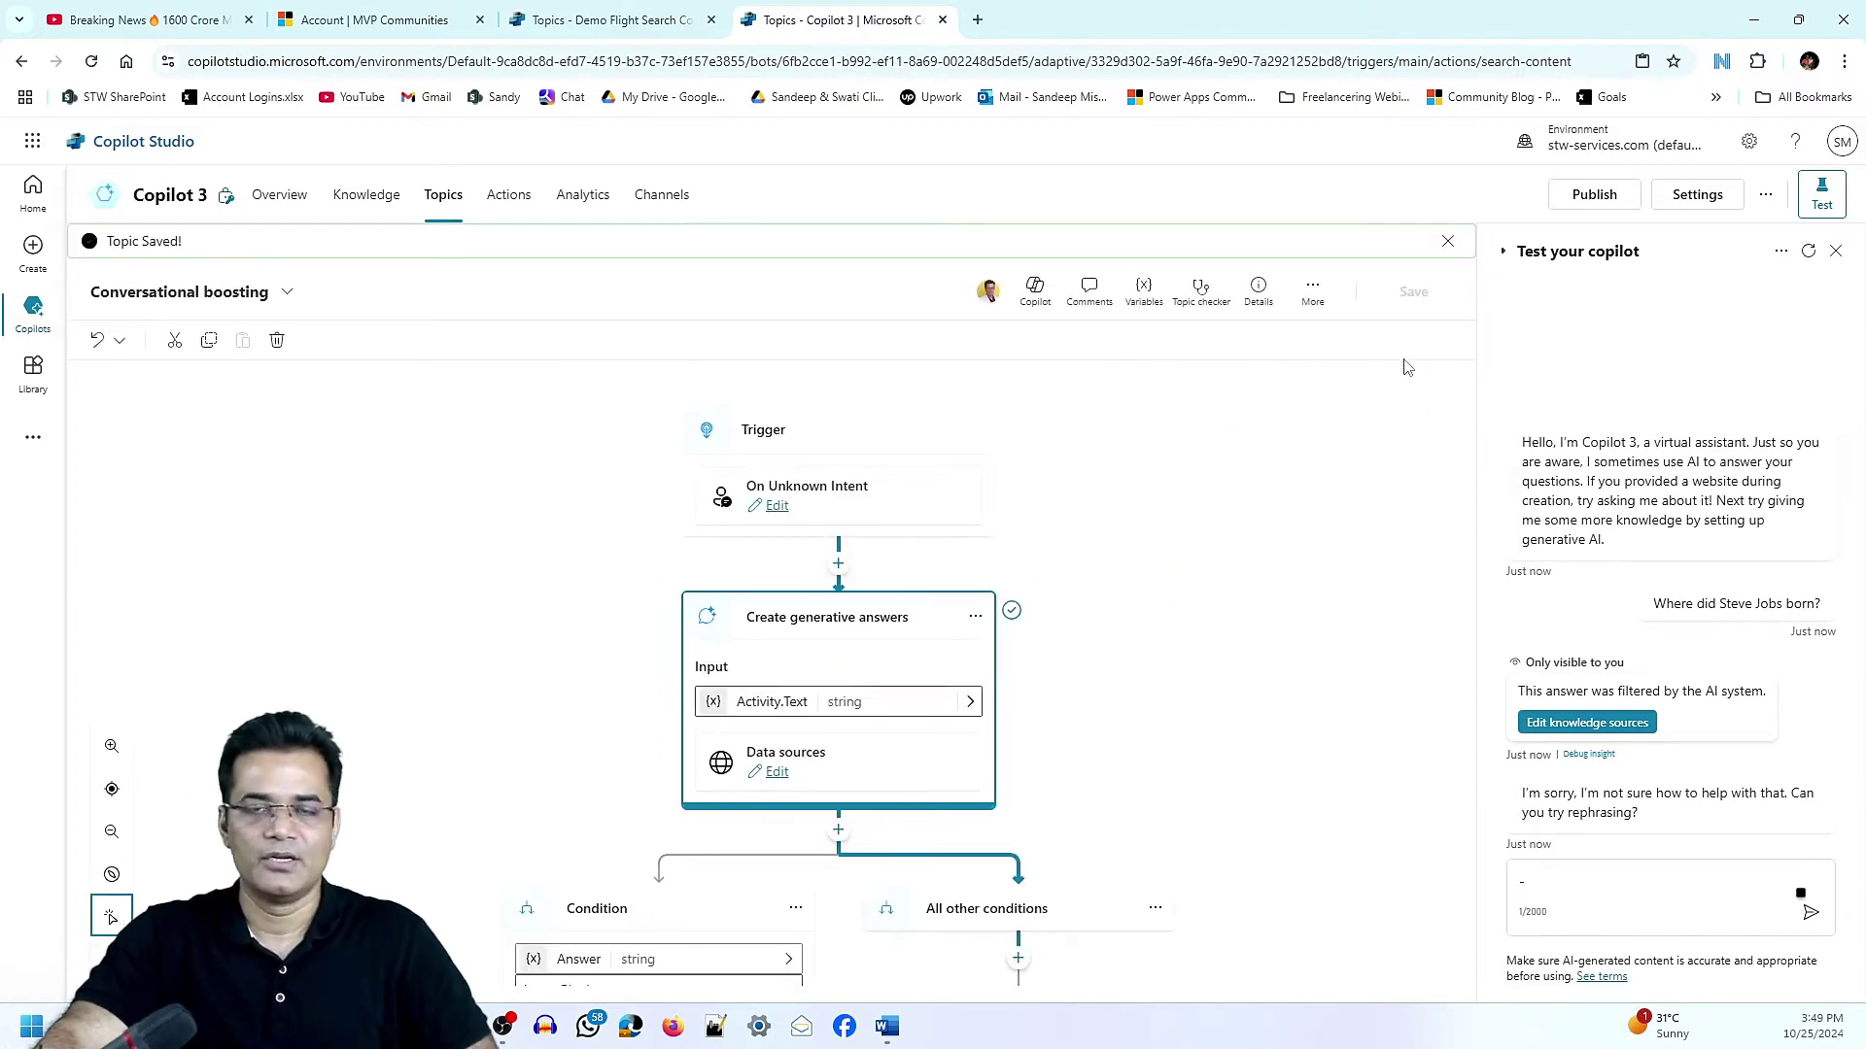
pyautogui.click(1808, 251)
# Ask 'Where did steve Jobs born?' in the fresh chat; the AI filters the answer.
pyautogui.click(1608, 884)
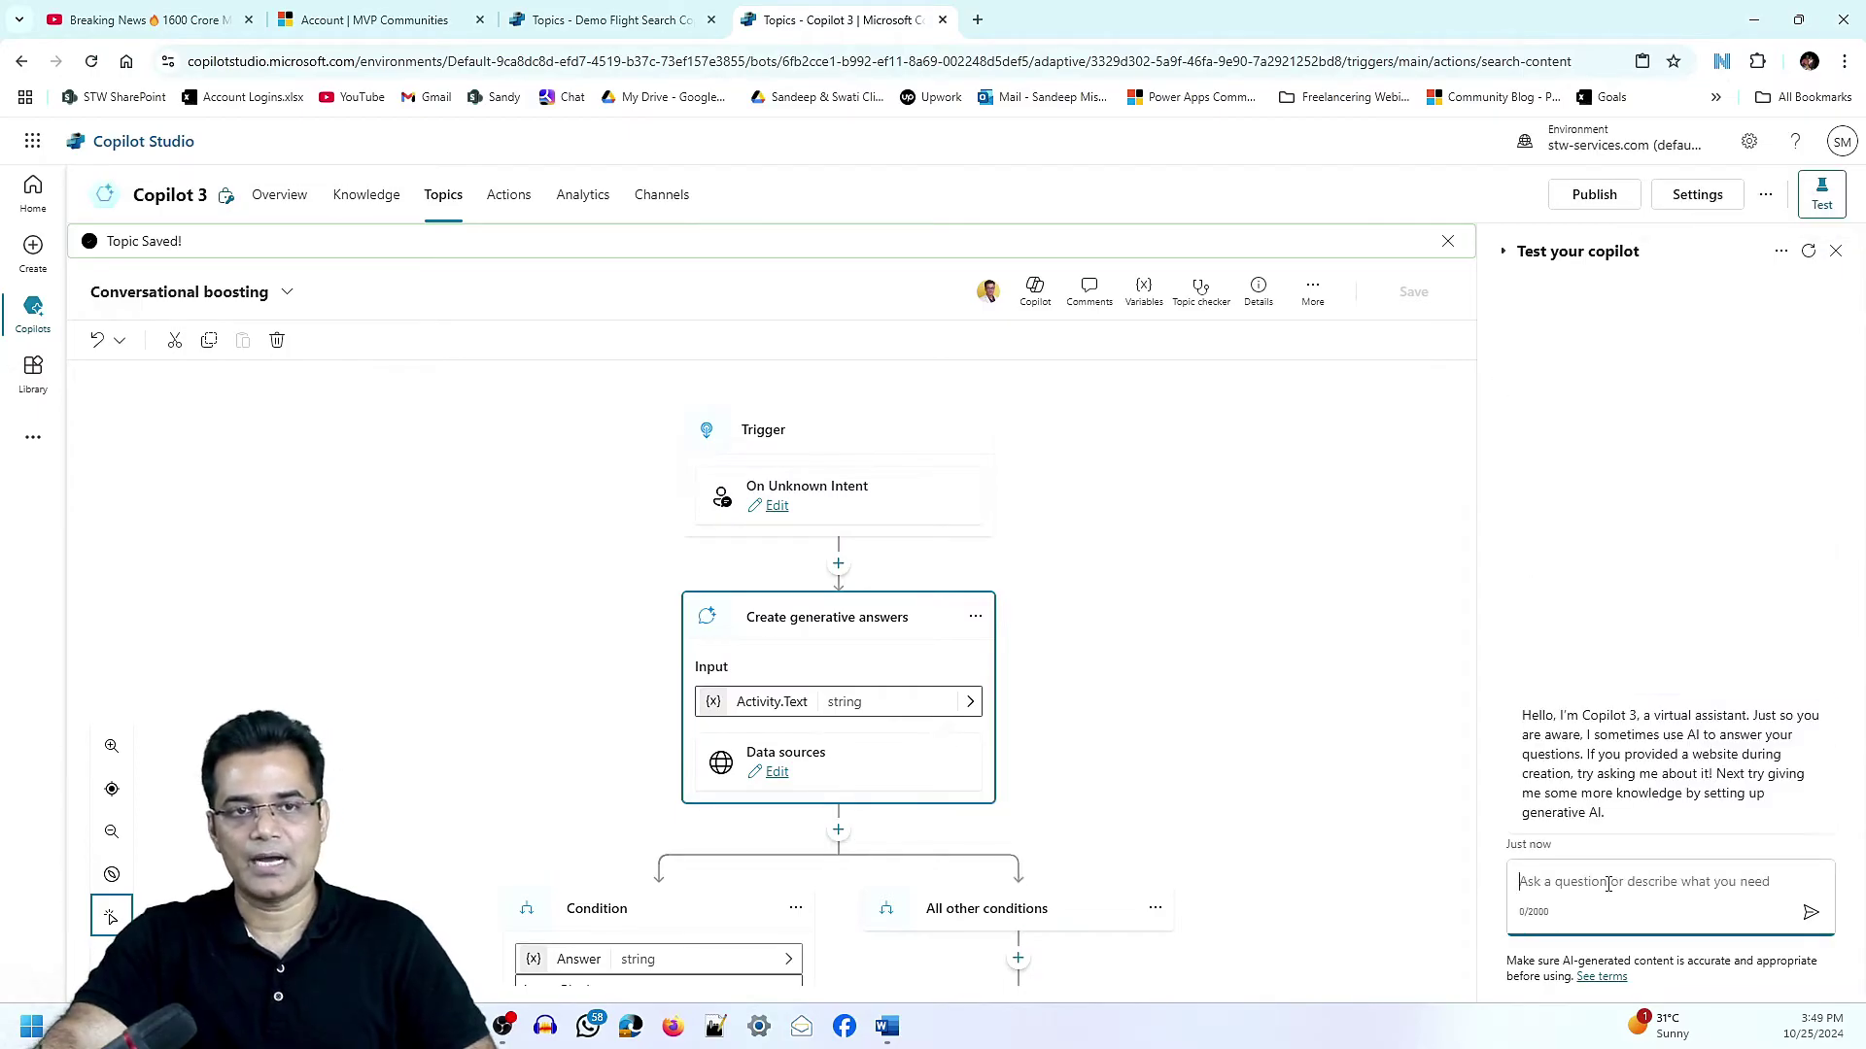
pyautogui.write('W')
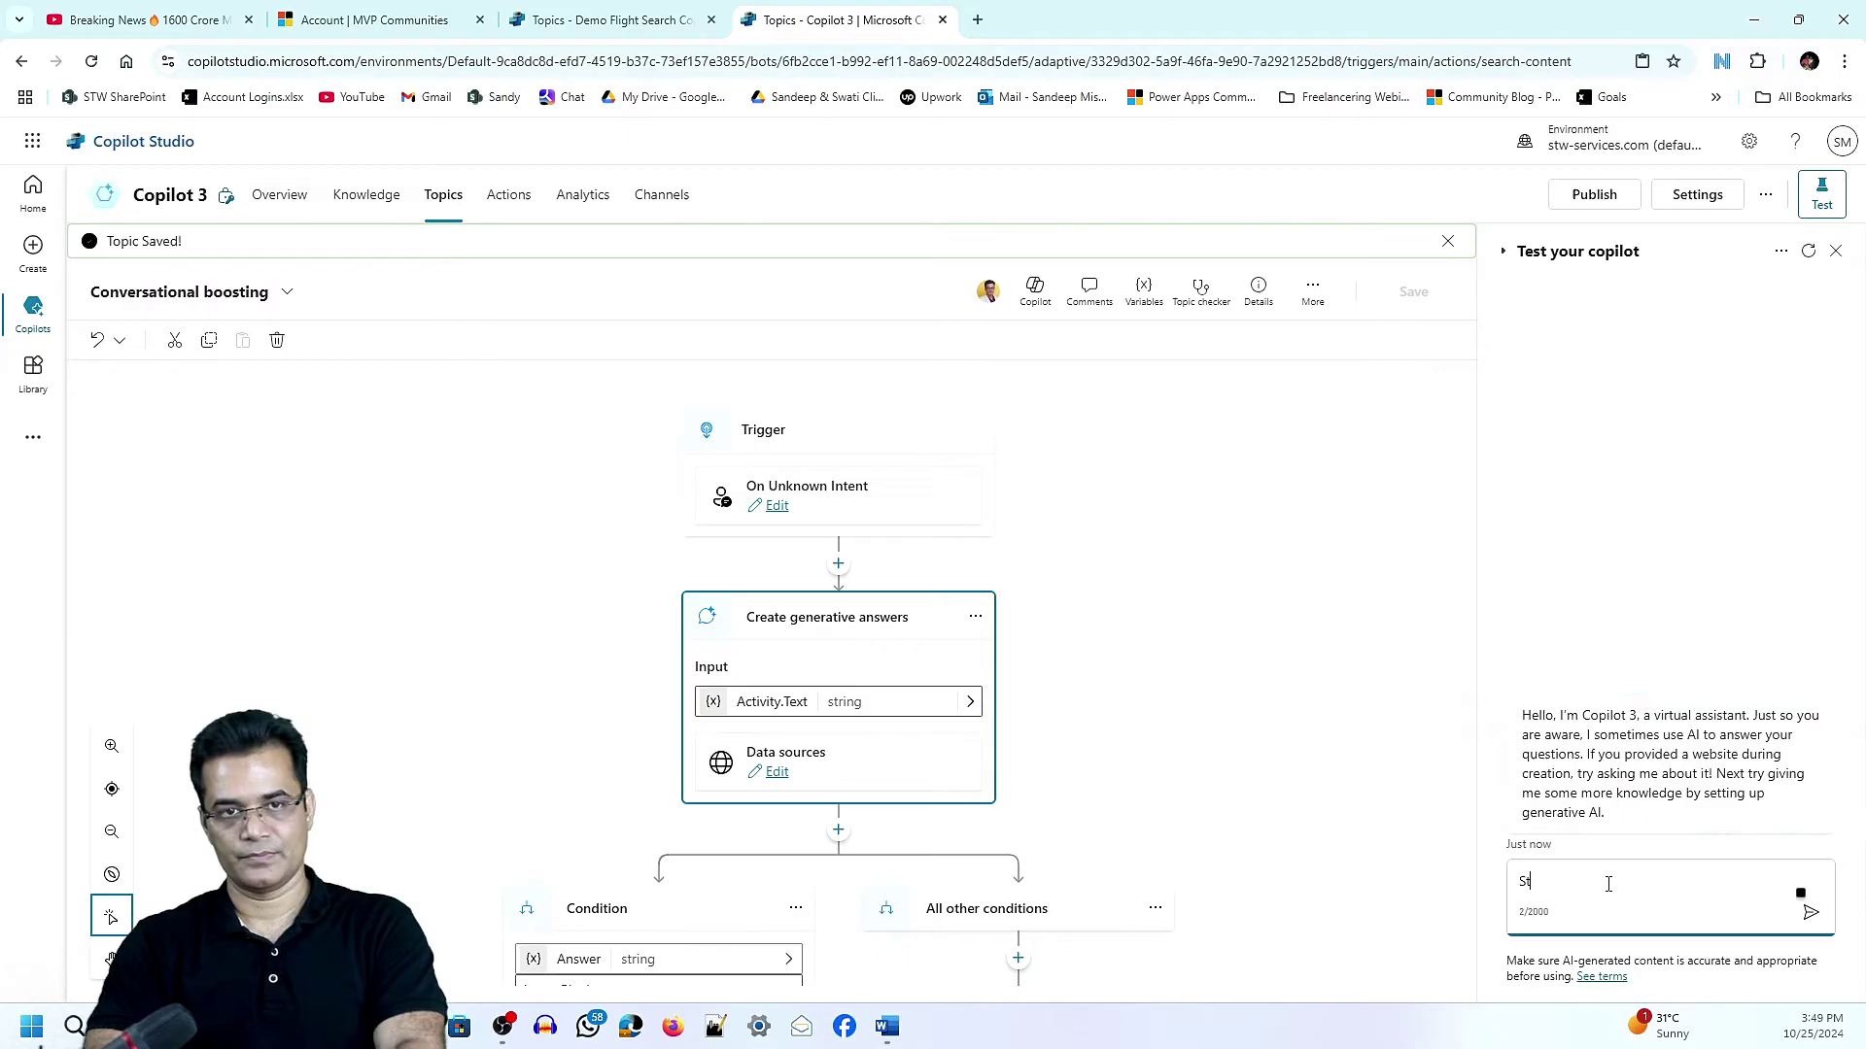
pyautogui.write('here did')
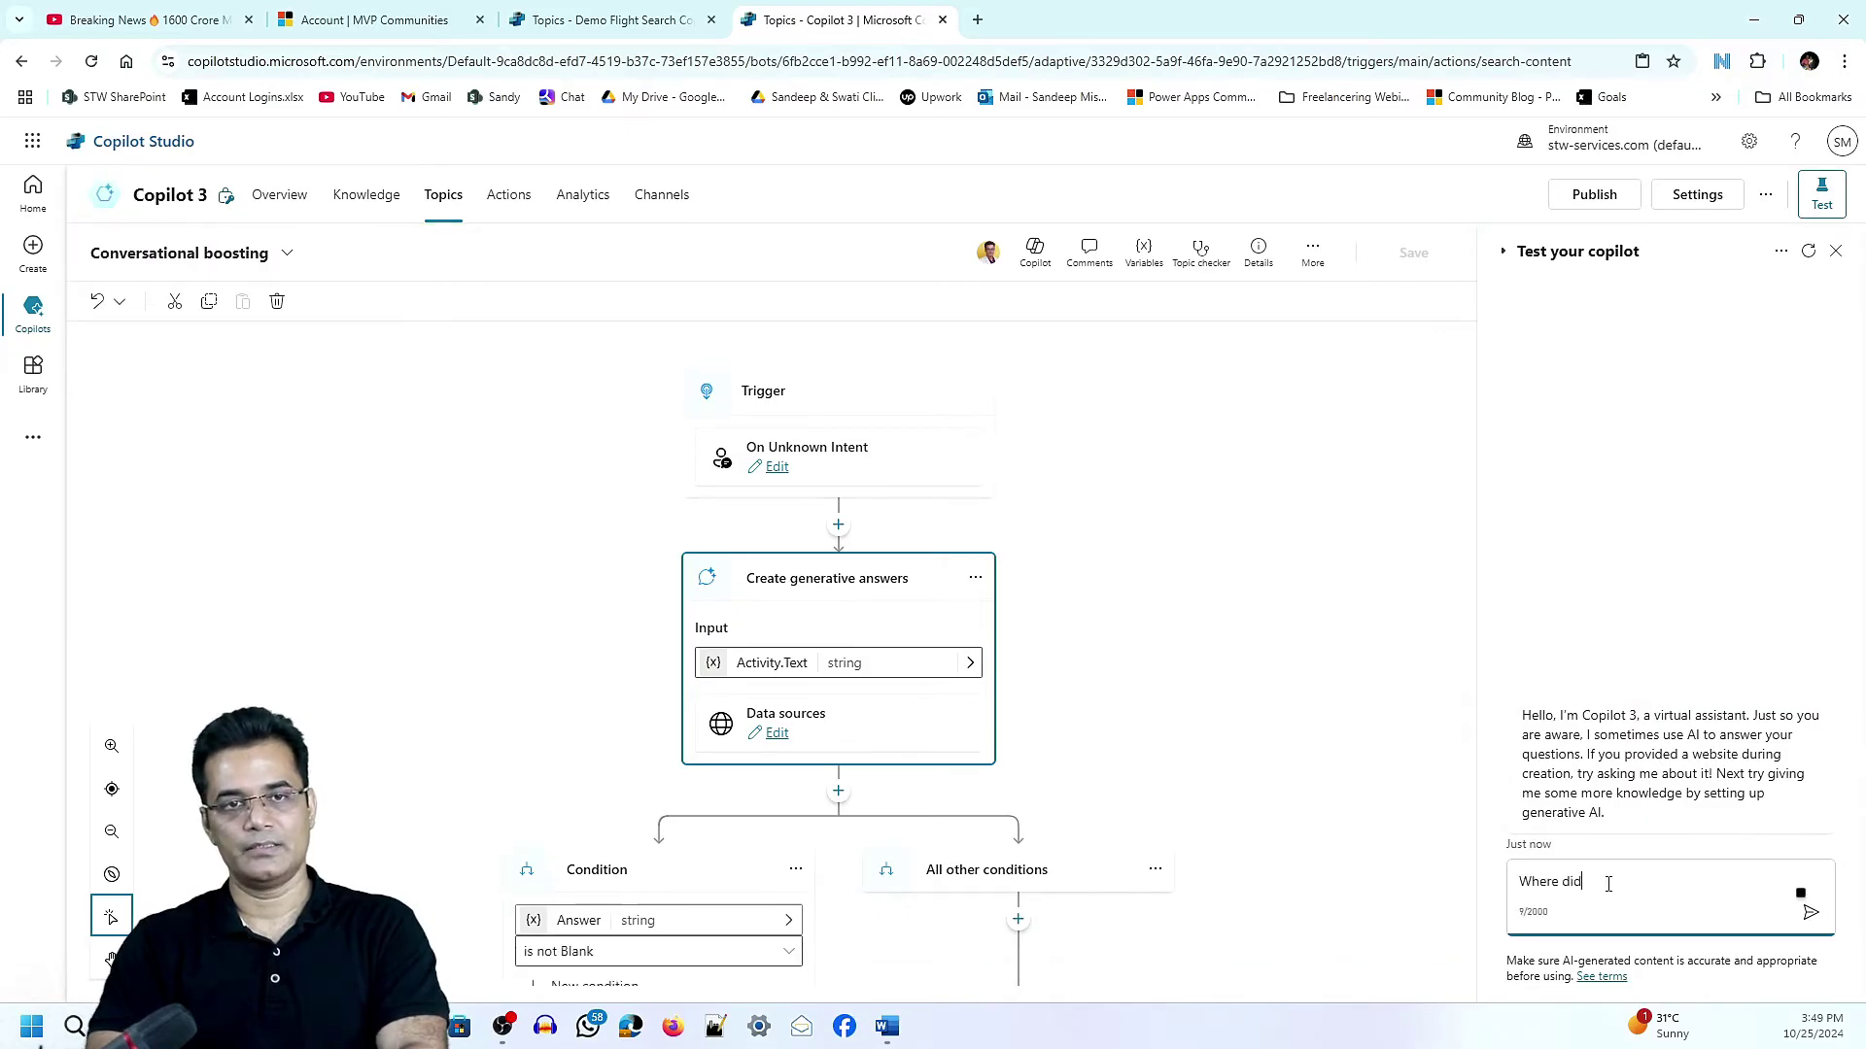
pyautogui.write(' steve Jobs born')
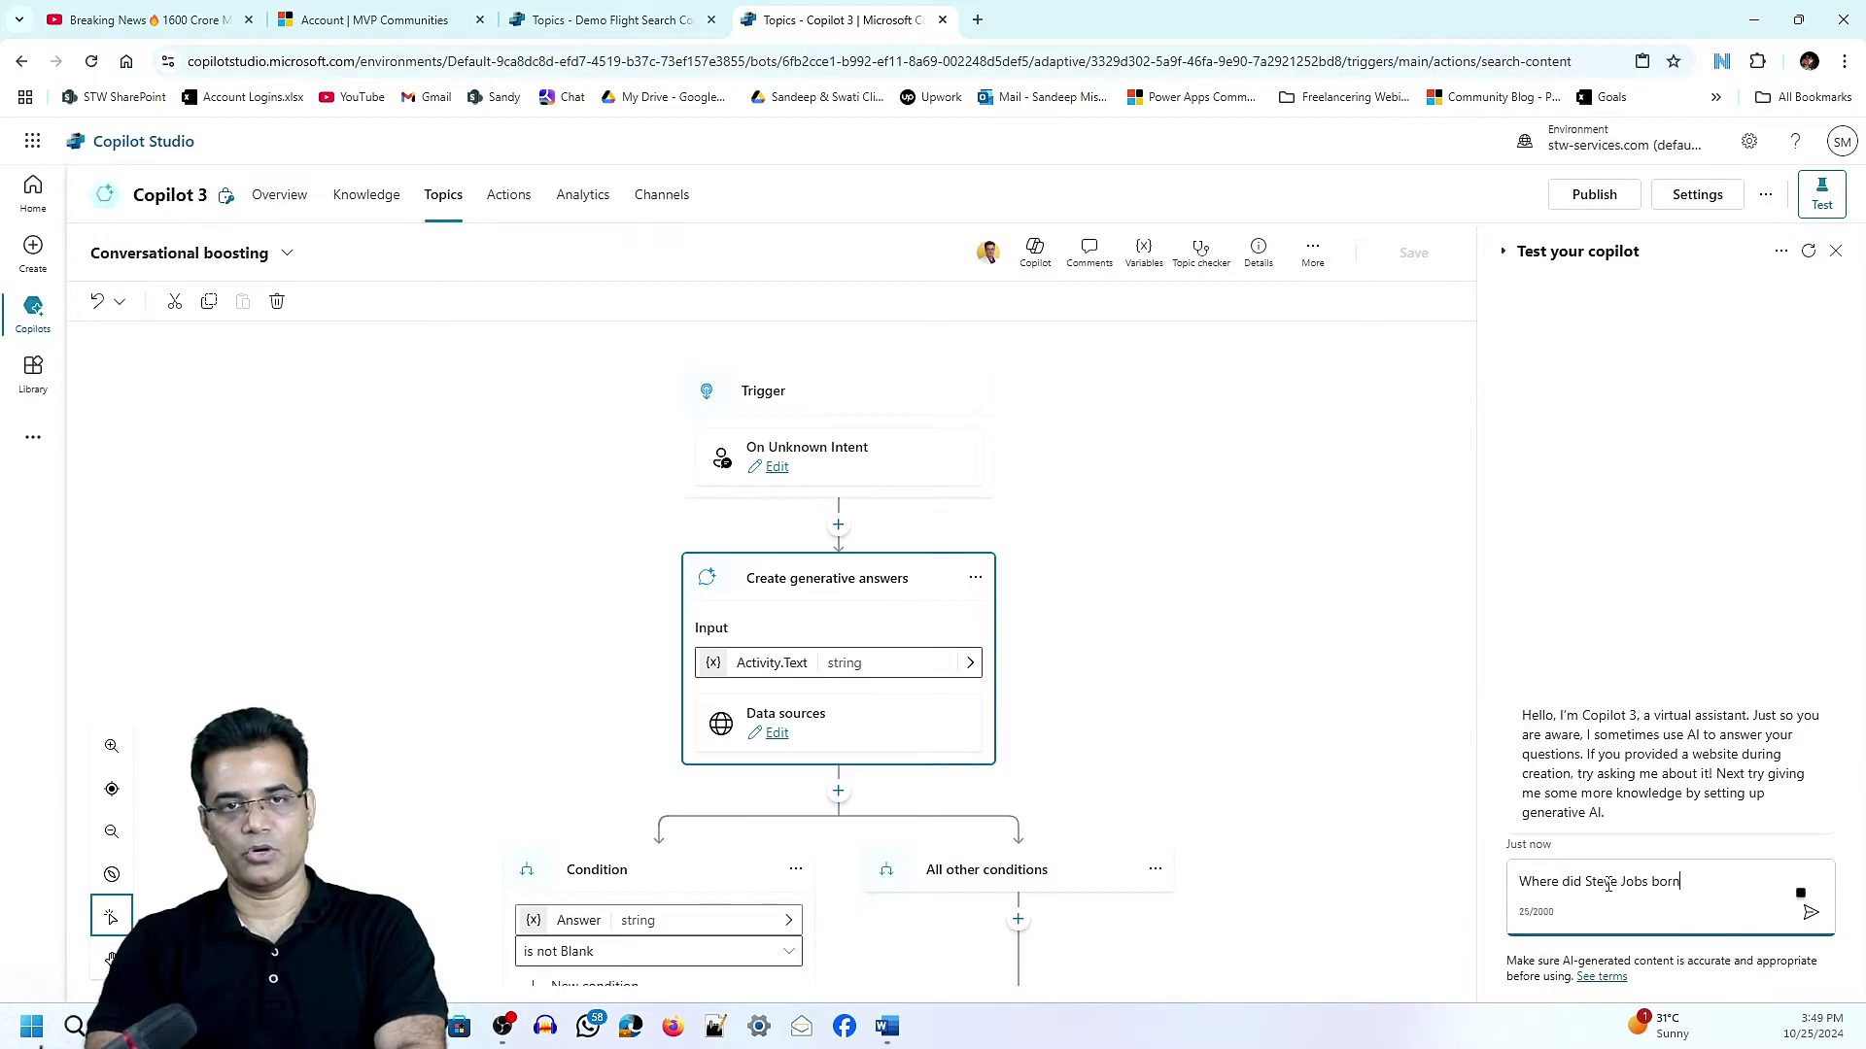
pyautogui.write('?')
pyautogui.press('Return')
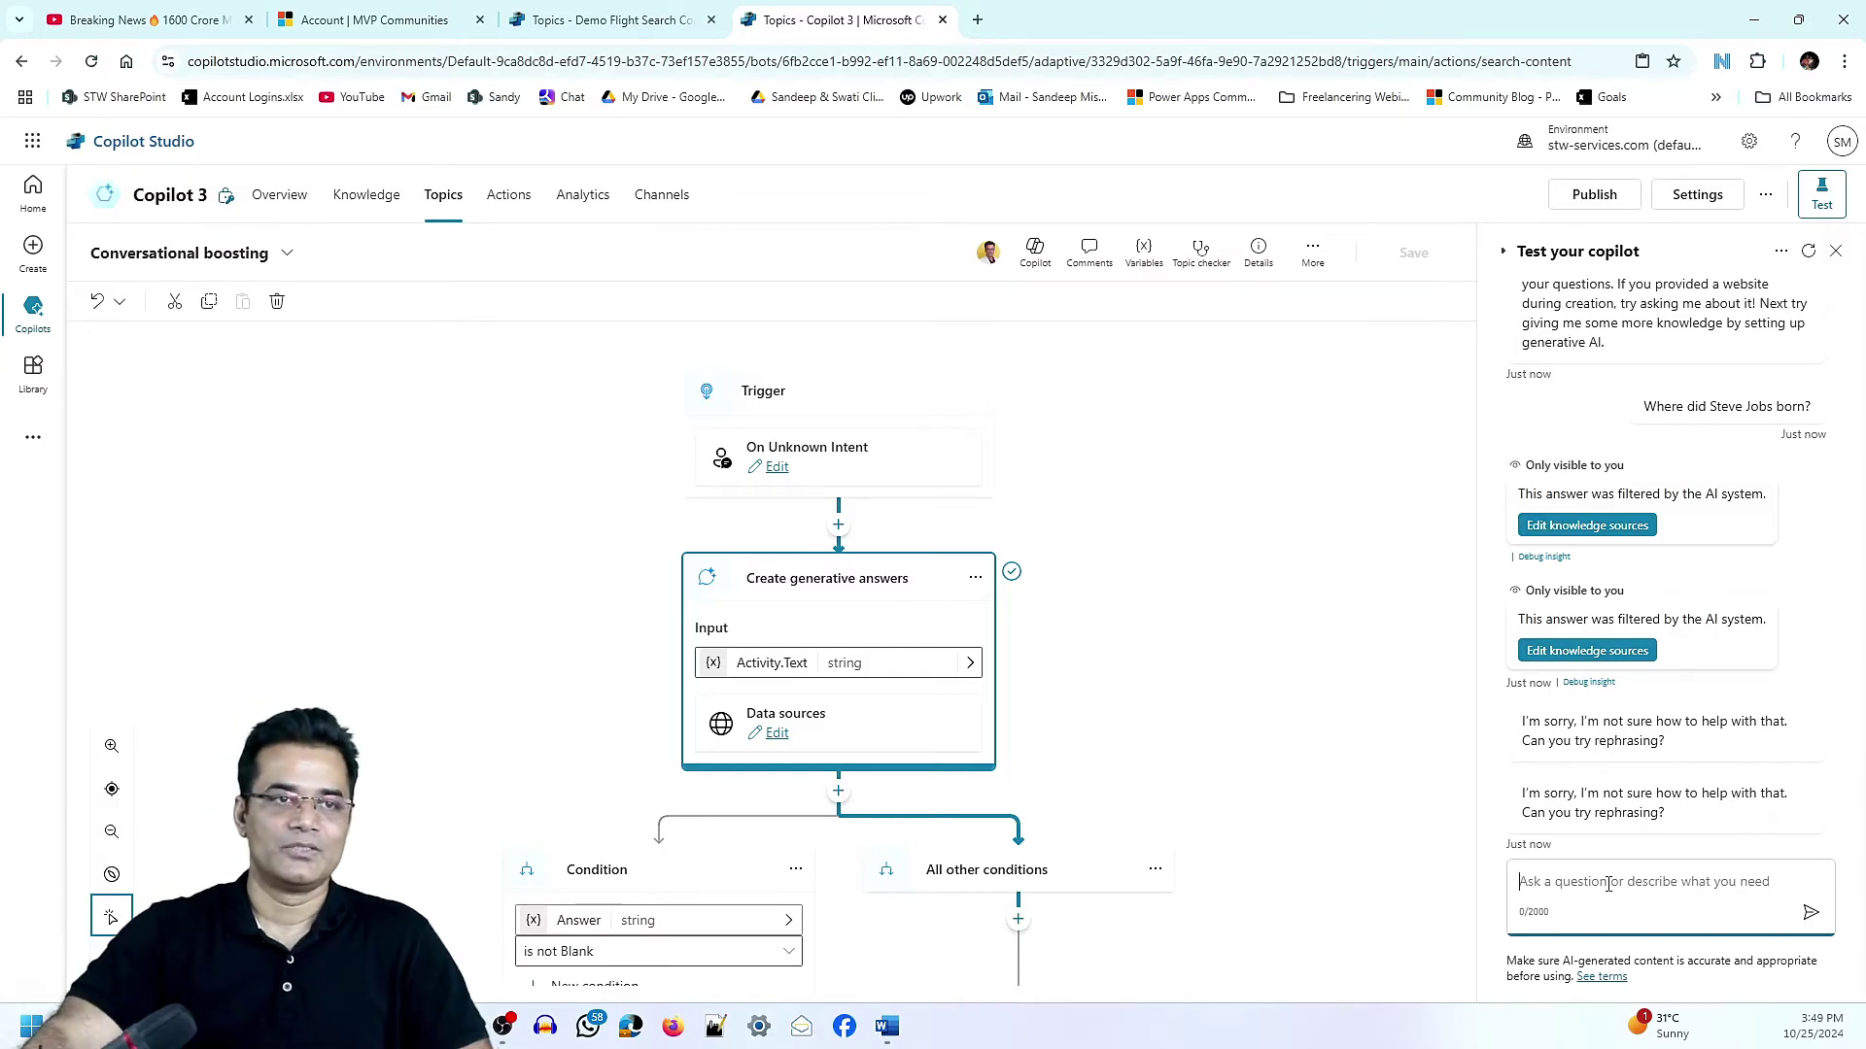
pyautogui.click(359, 202)
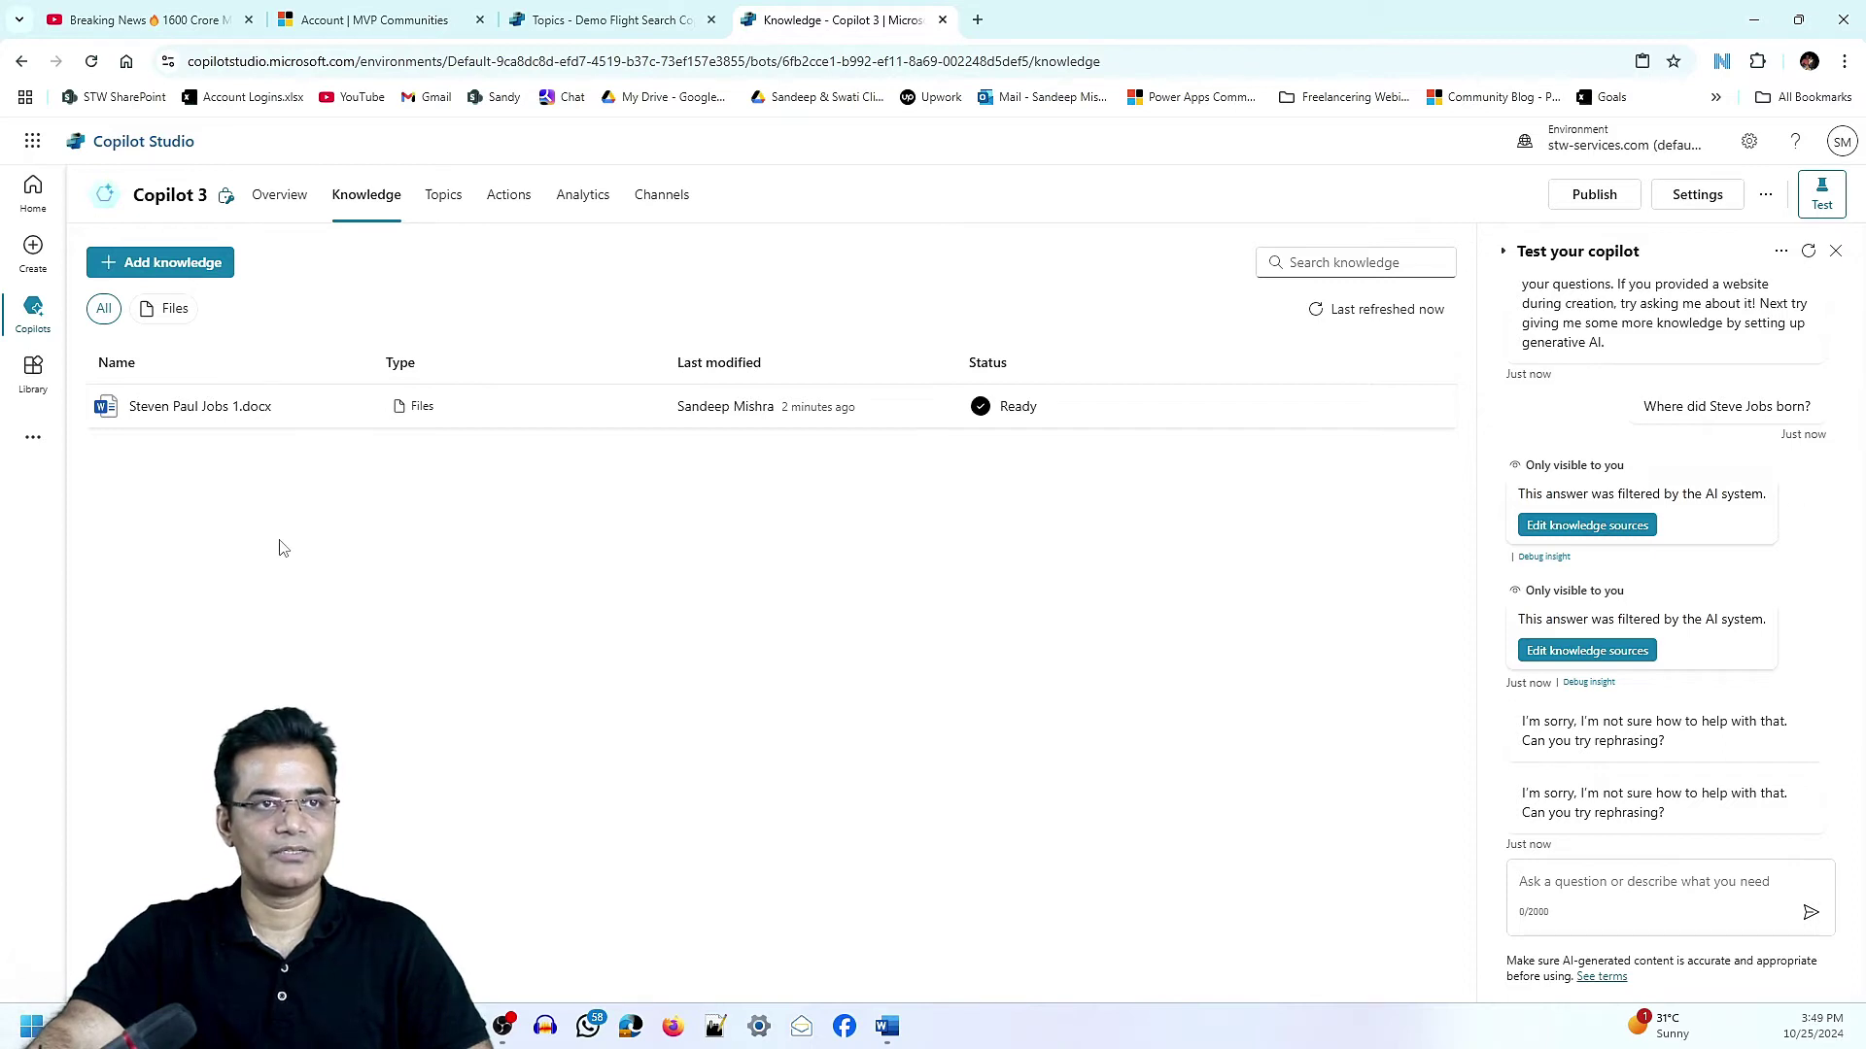
# Upload Steven Paul Jobs 2.docx from Downloads as a new file knowledge source.
pyautogui.click(190, 264)
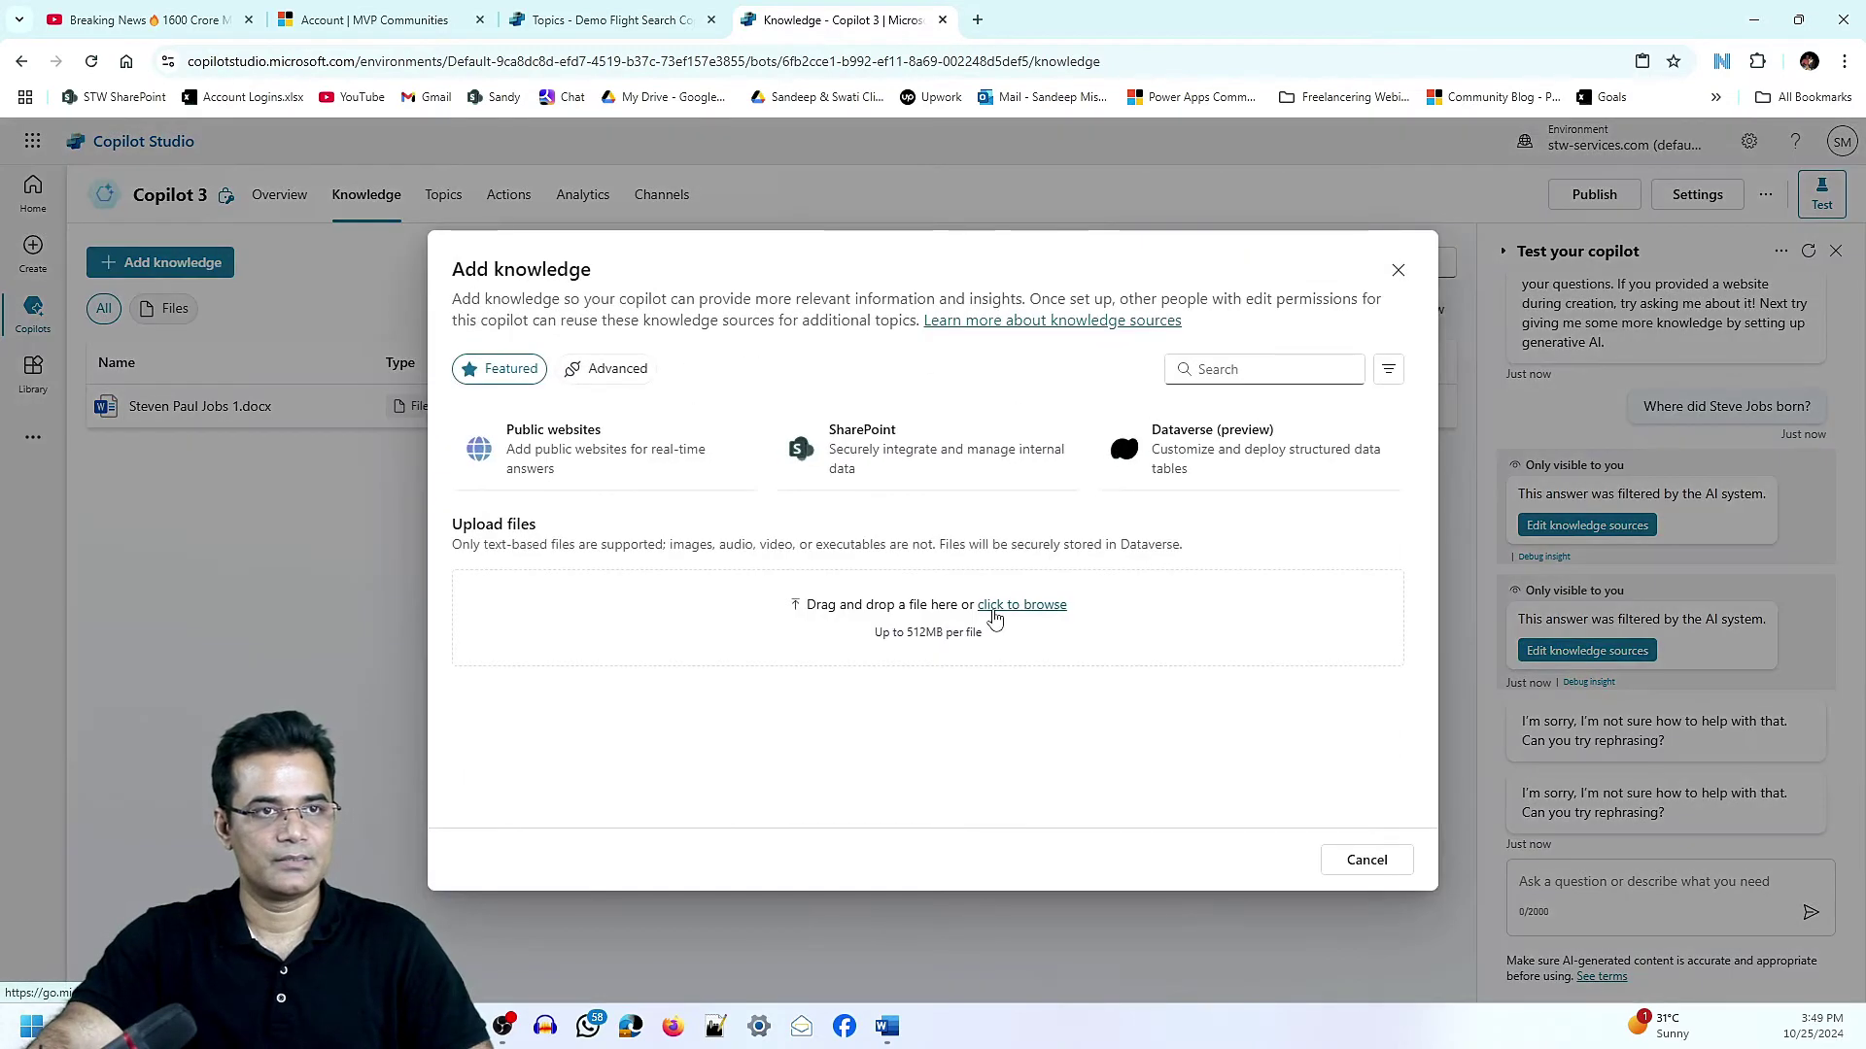
pyautogui.click(1037, 616)
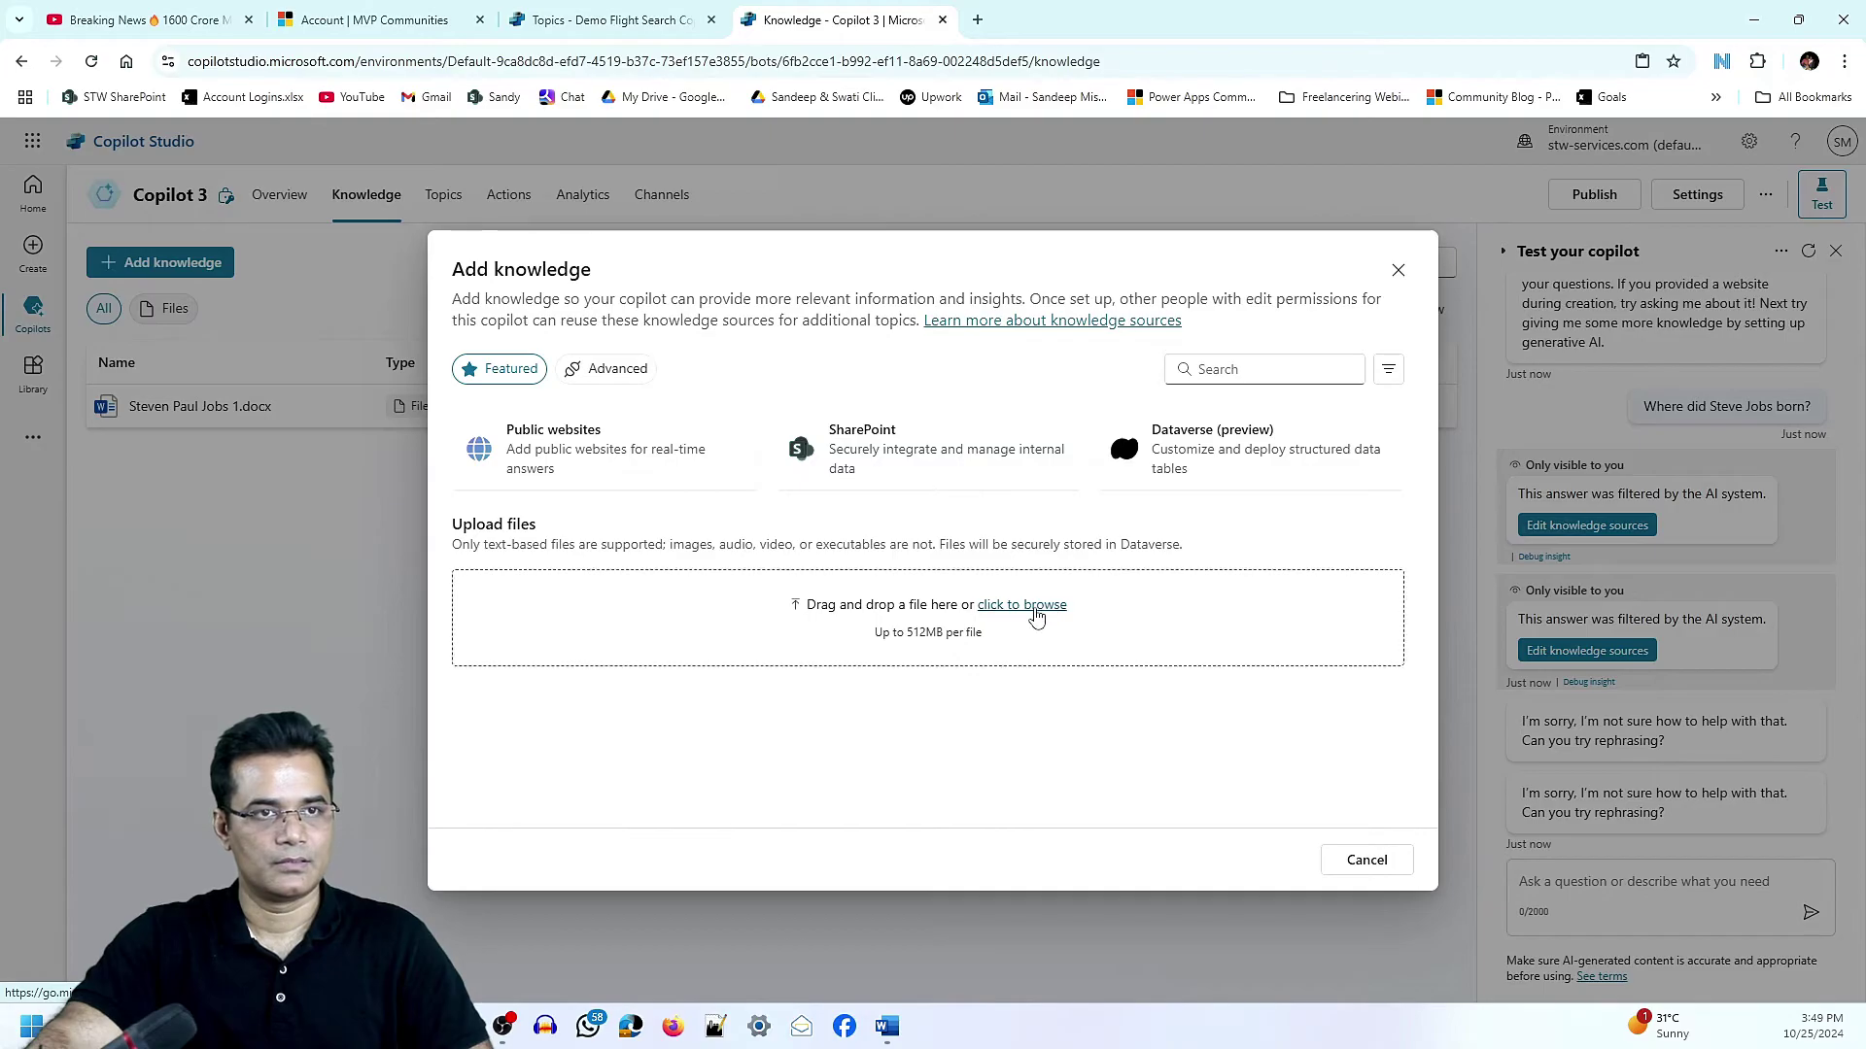
pyautogui.click(233, 219)
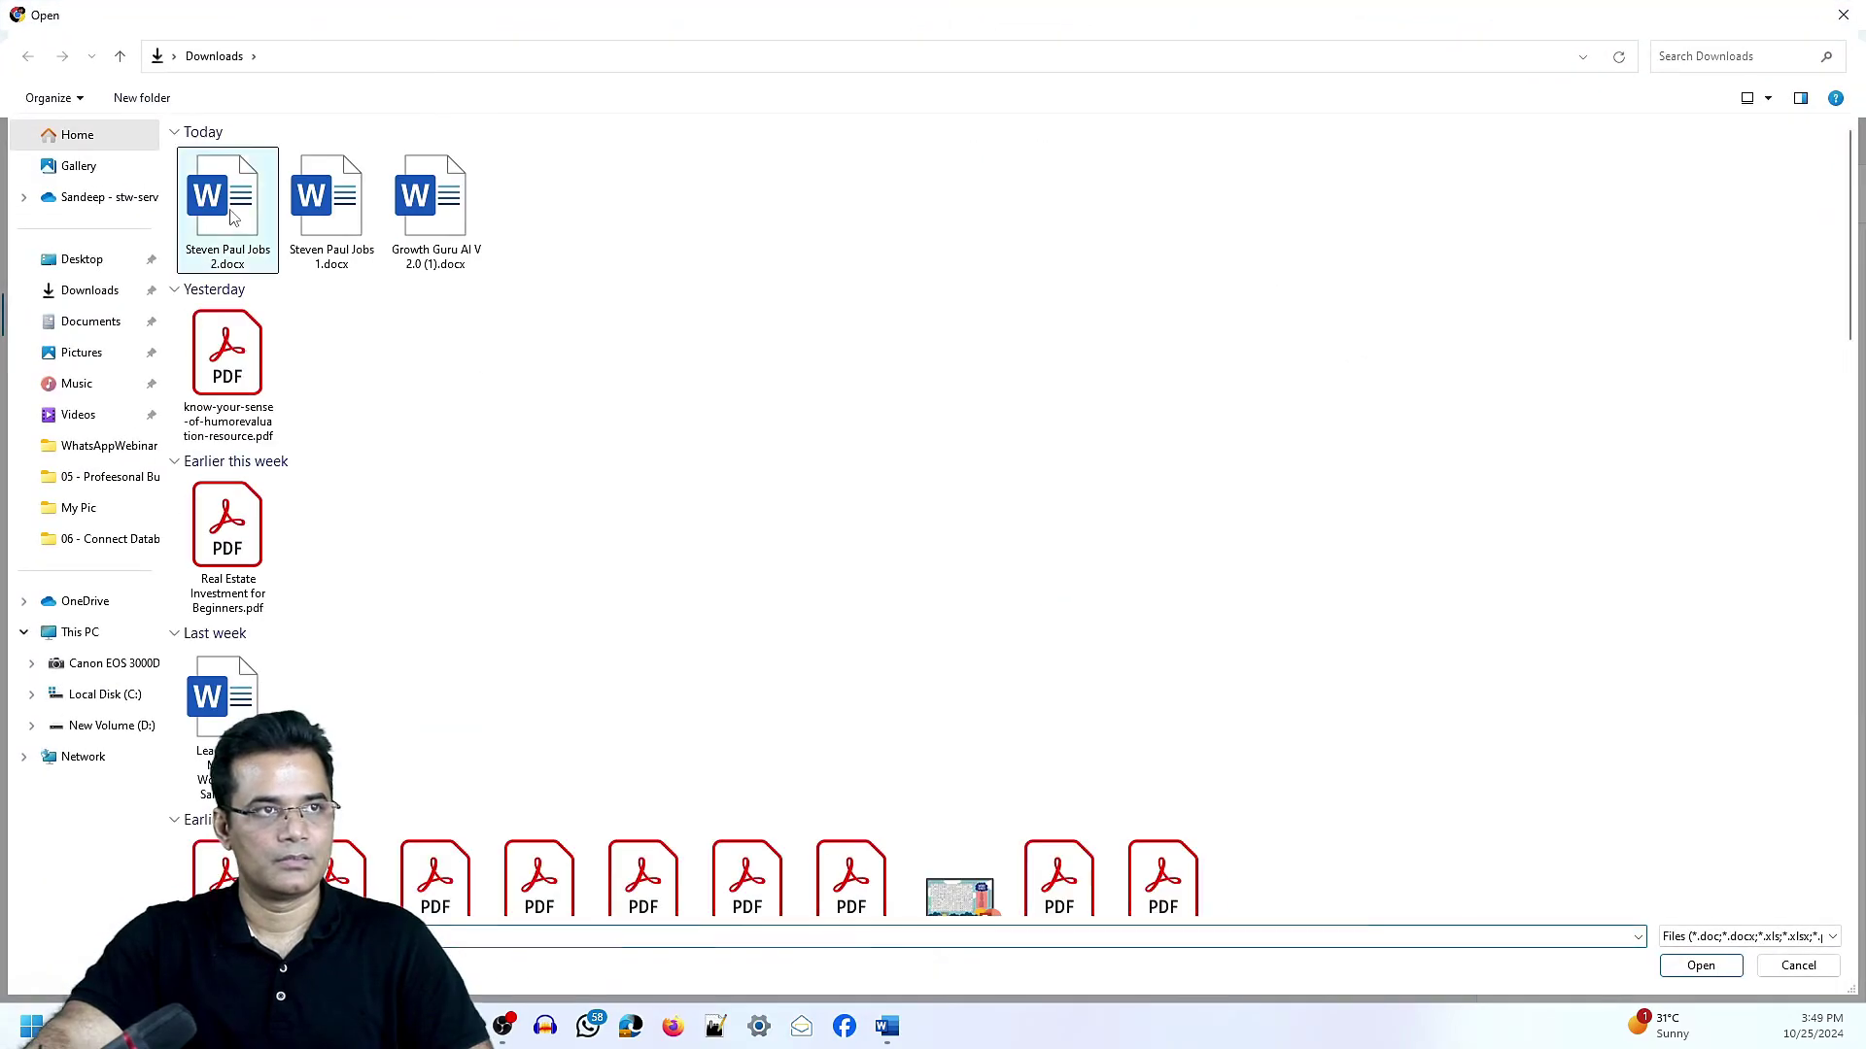
pyautogui.click(1701, 965)
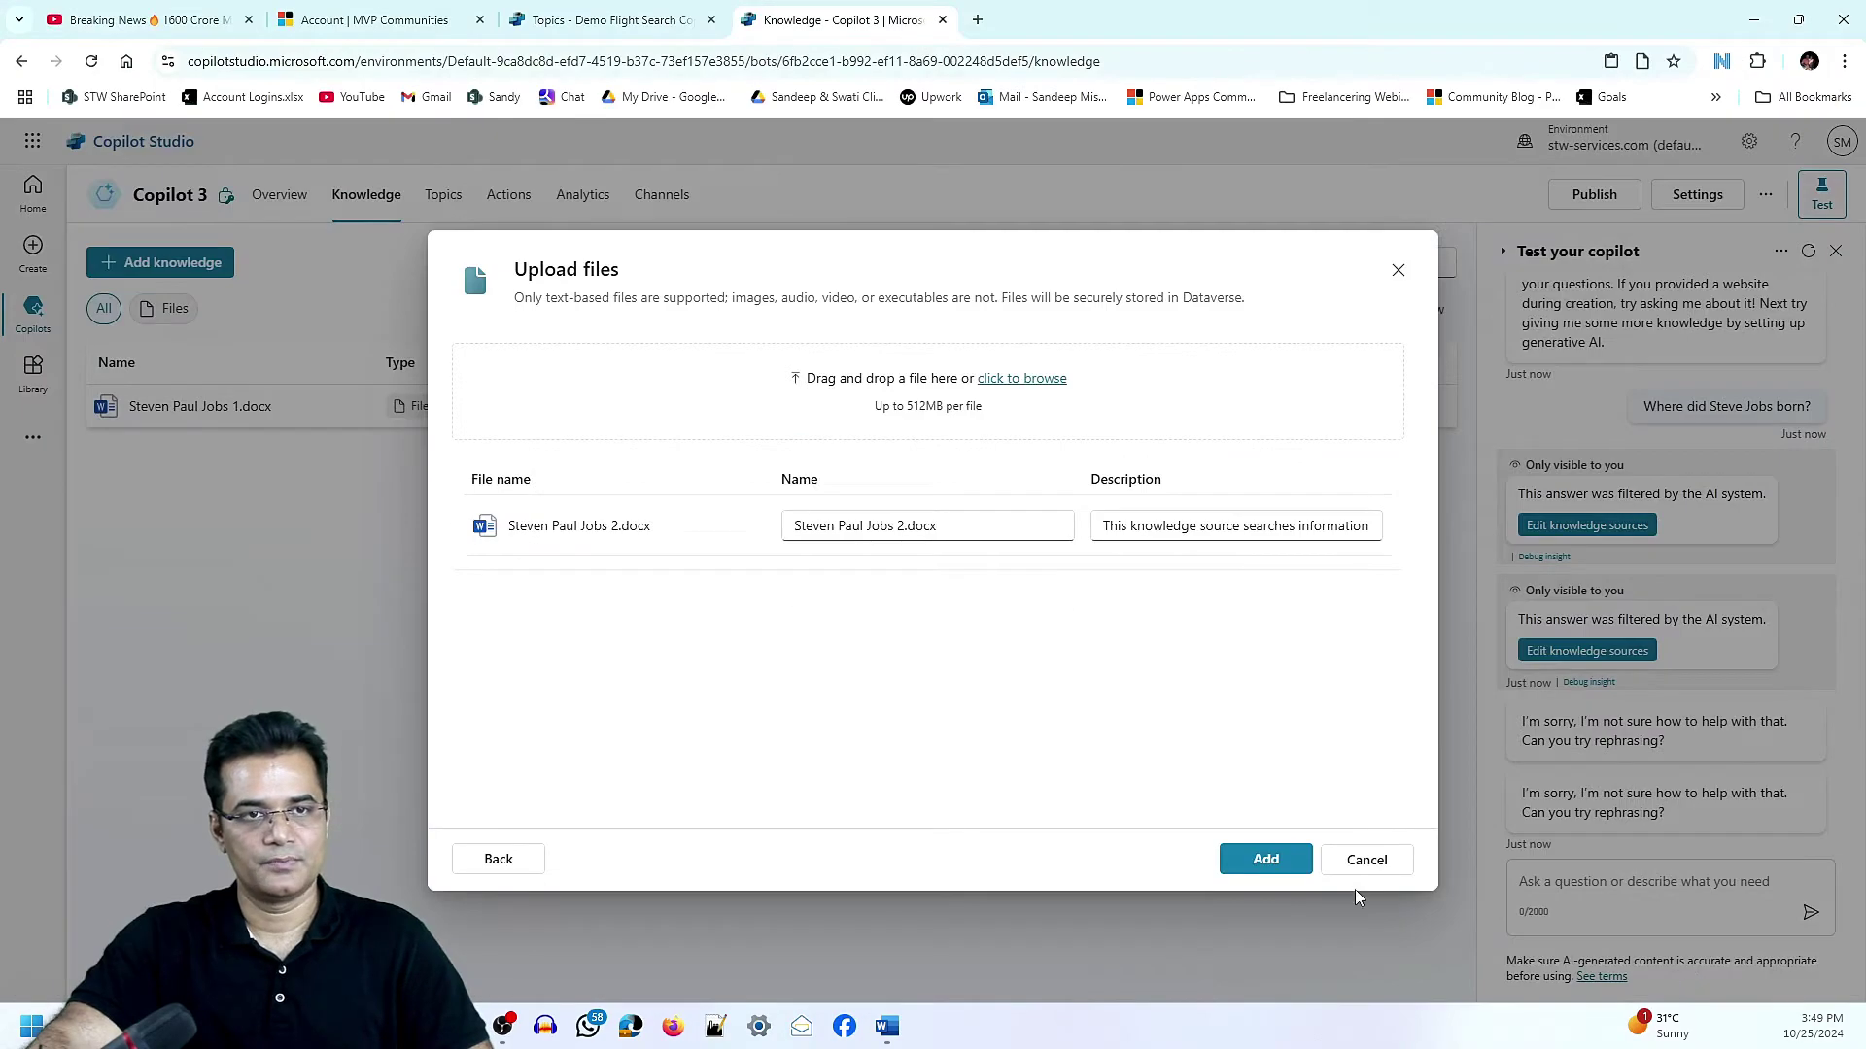
pyautogui.click(1263, 860)
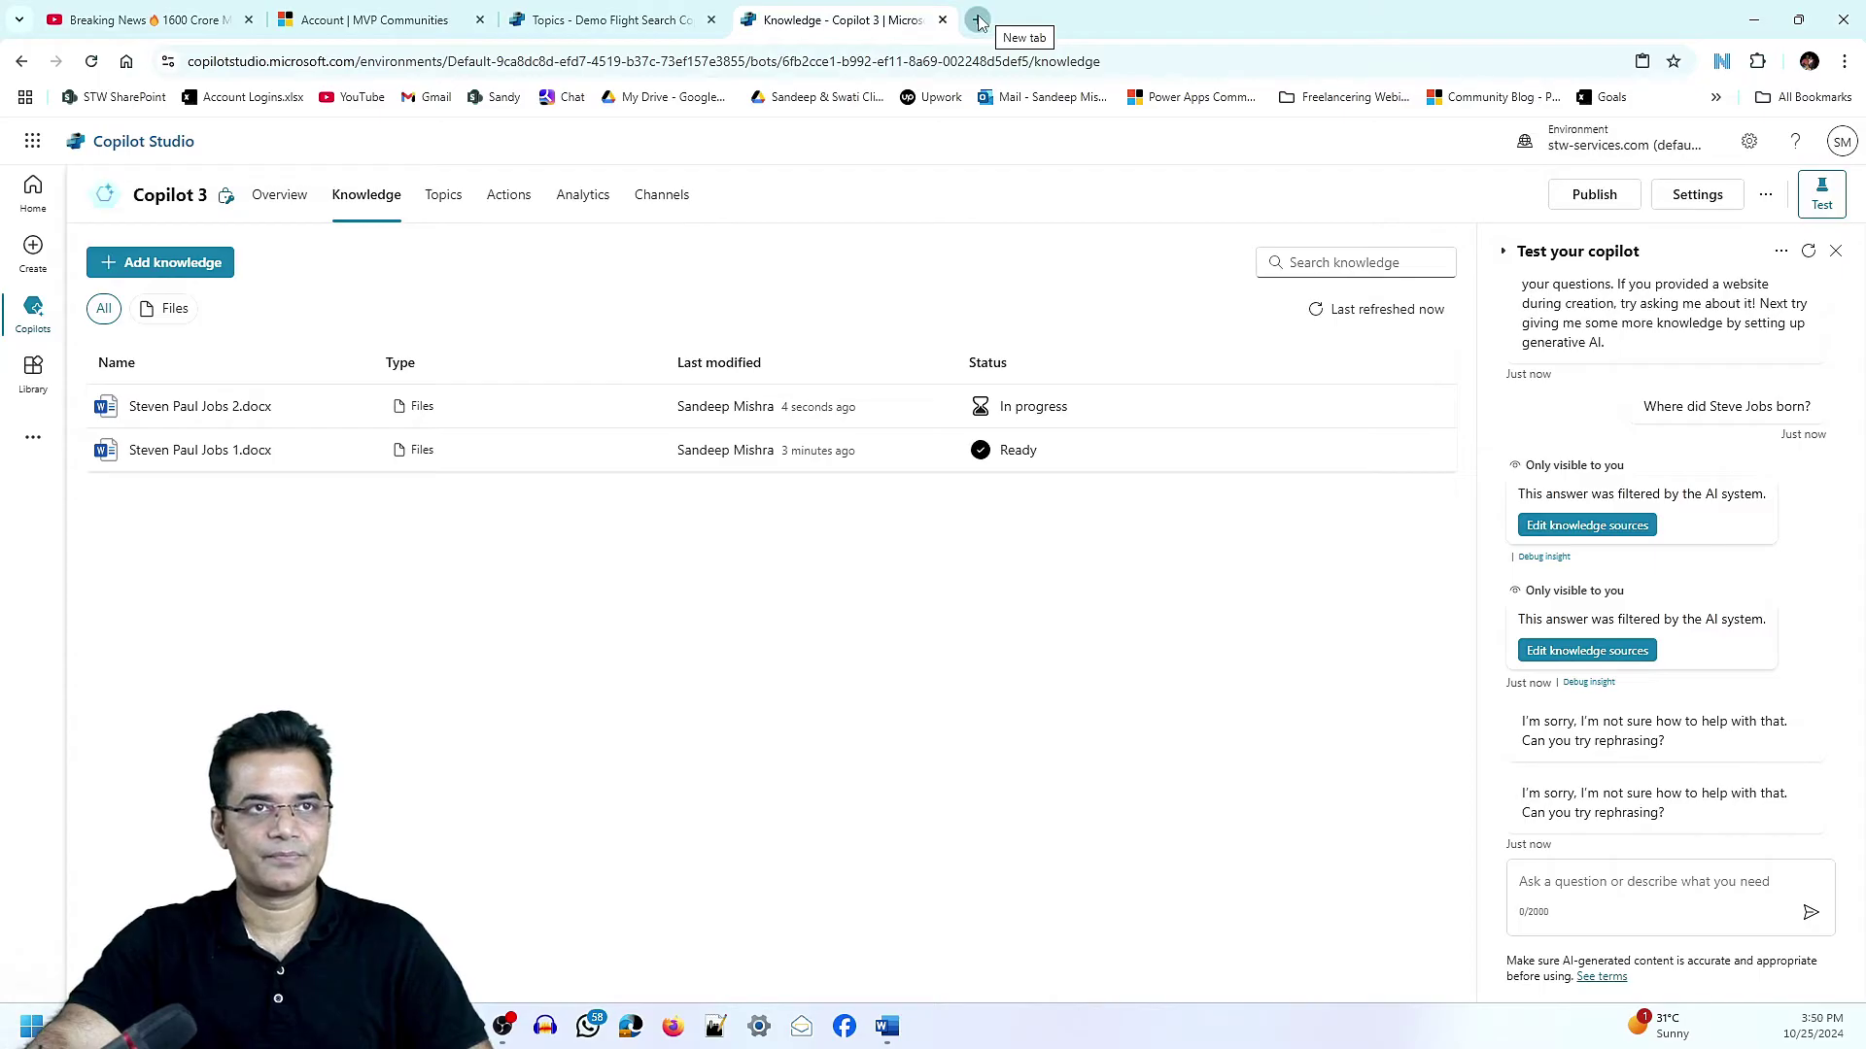
# Open google.com in a new tab and search for 'steve jobs'.
pyautogui.click(979, 21)
pyautogui.write('st')
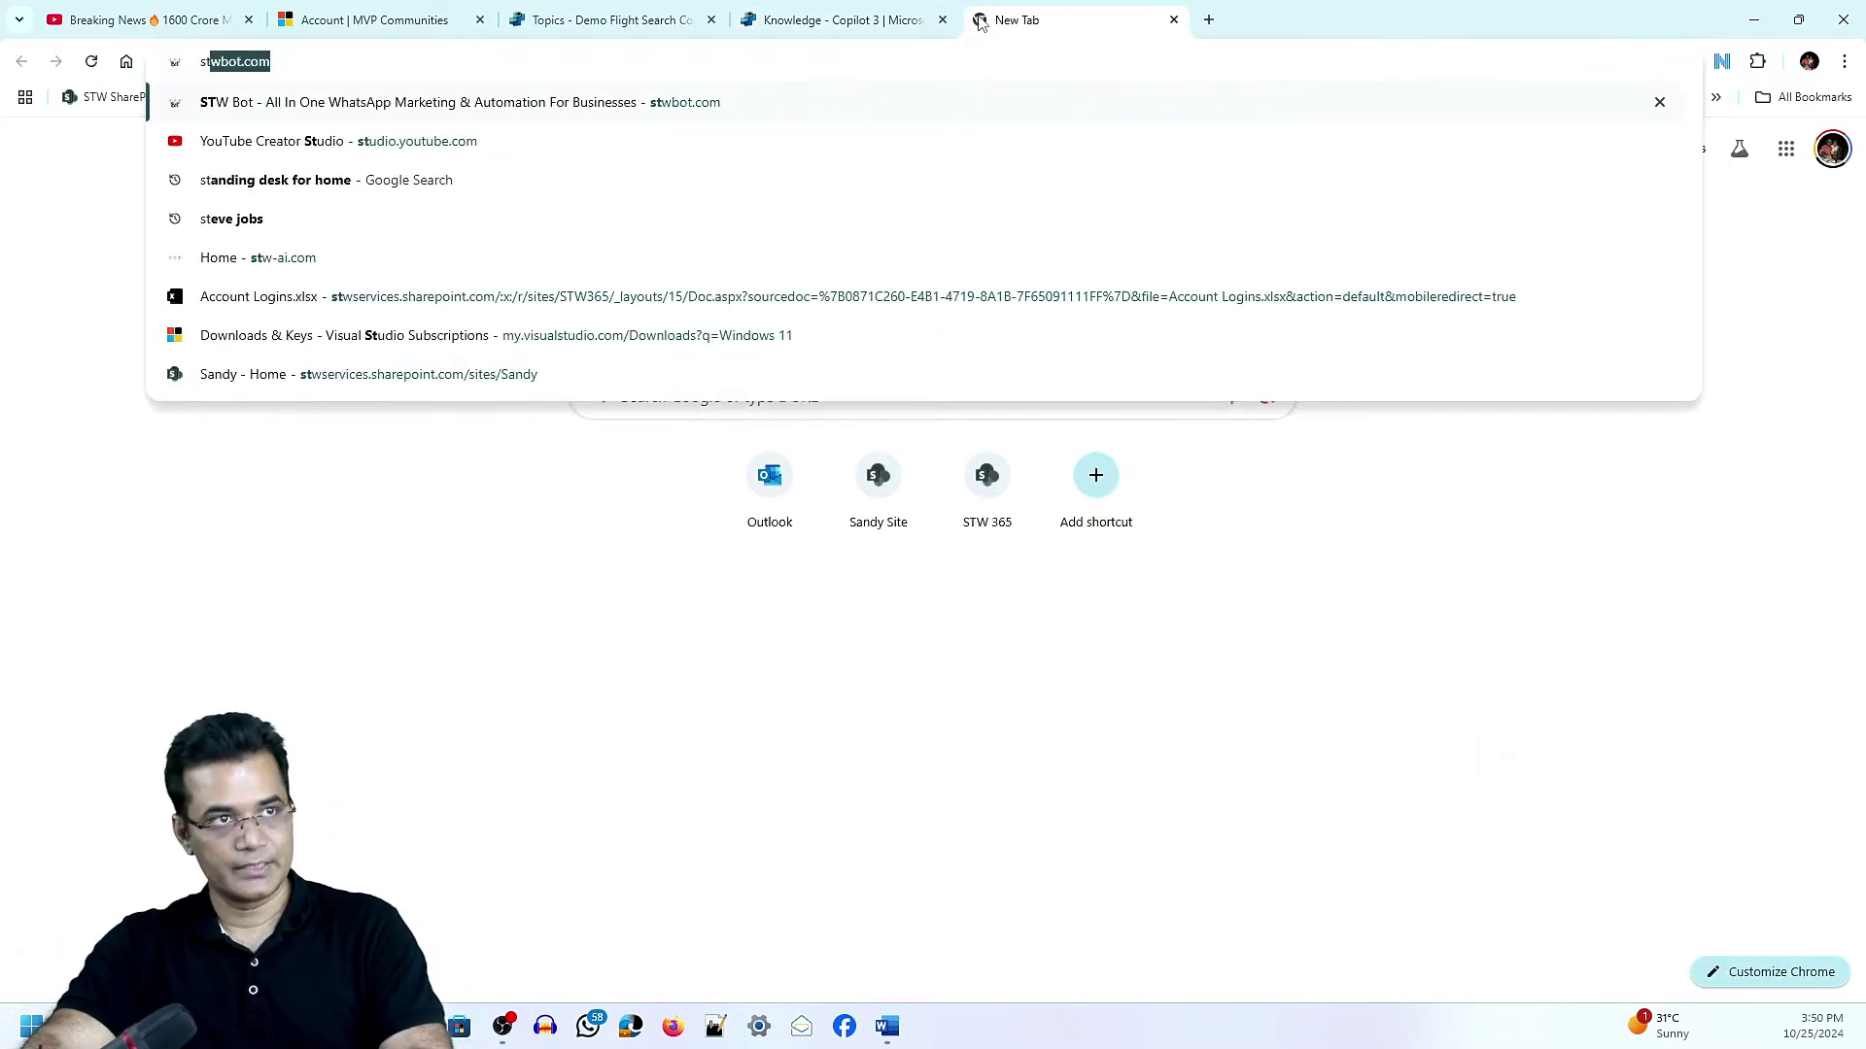
pyautogui.press('BackSpace')
pyautogui.press('BackSpace')
pyautogui.press('BackSpace')
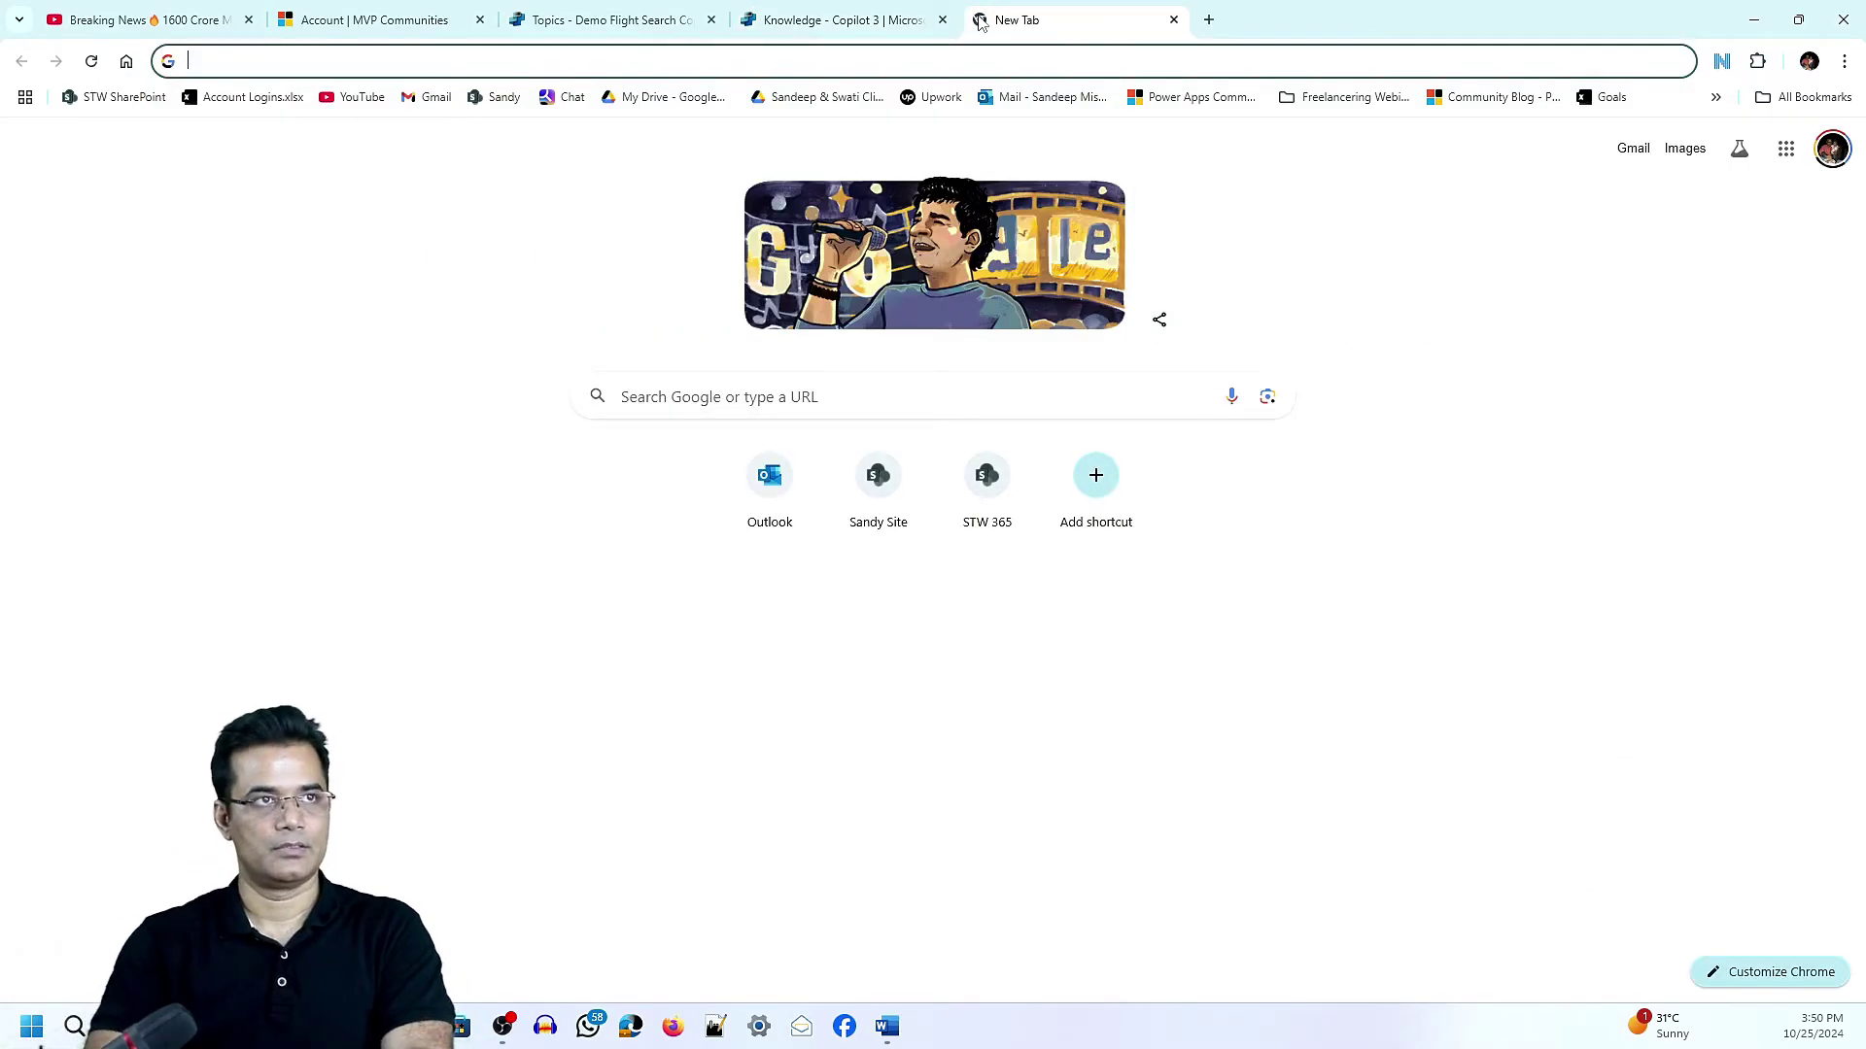
pyautogui.write('google.com')
pyautogui.press('Return')
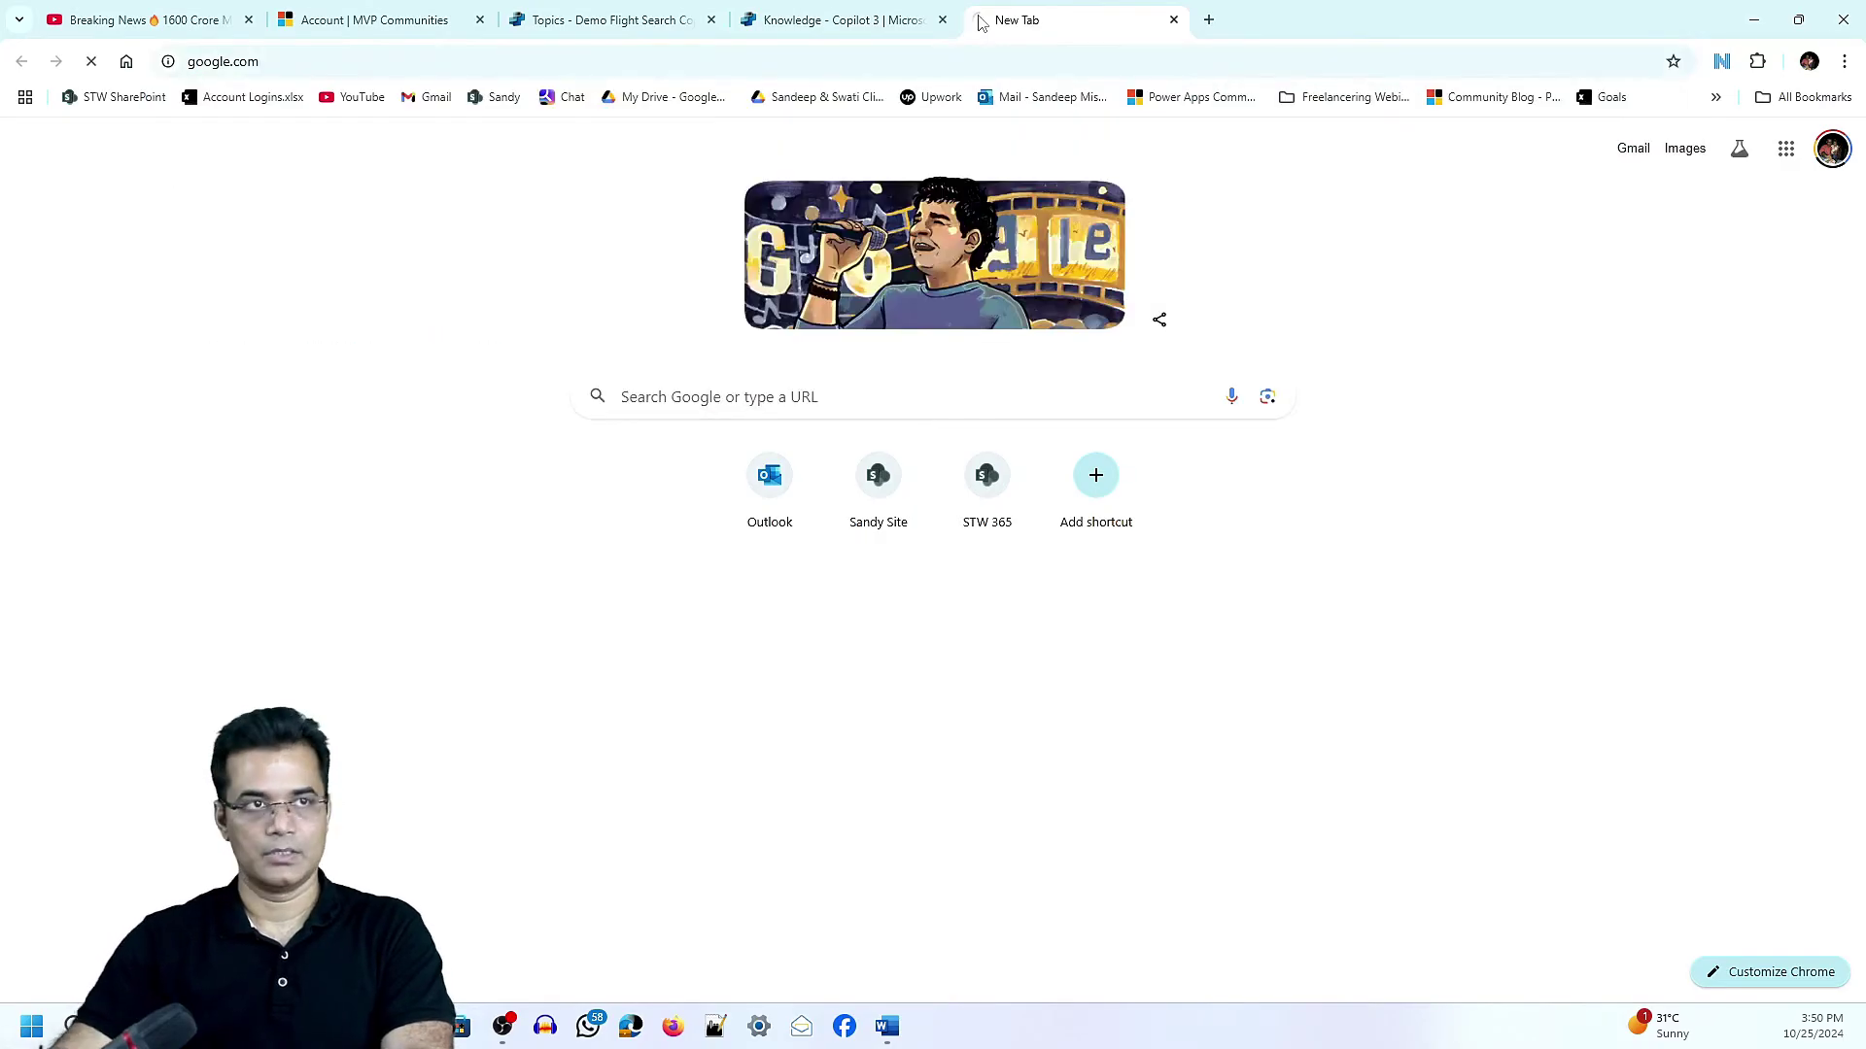
pyautogui.click(800, 497)
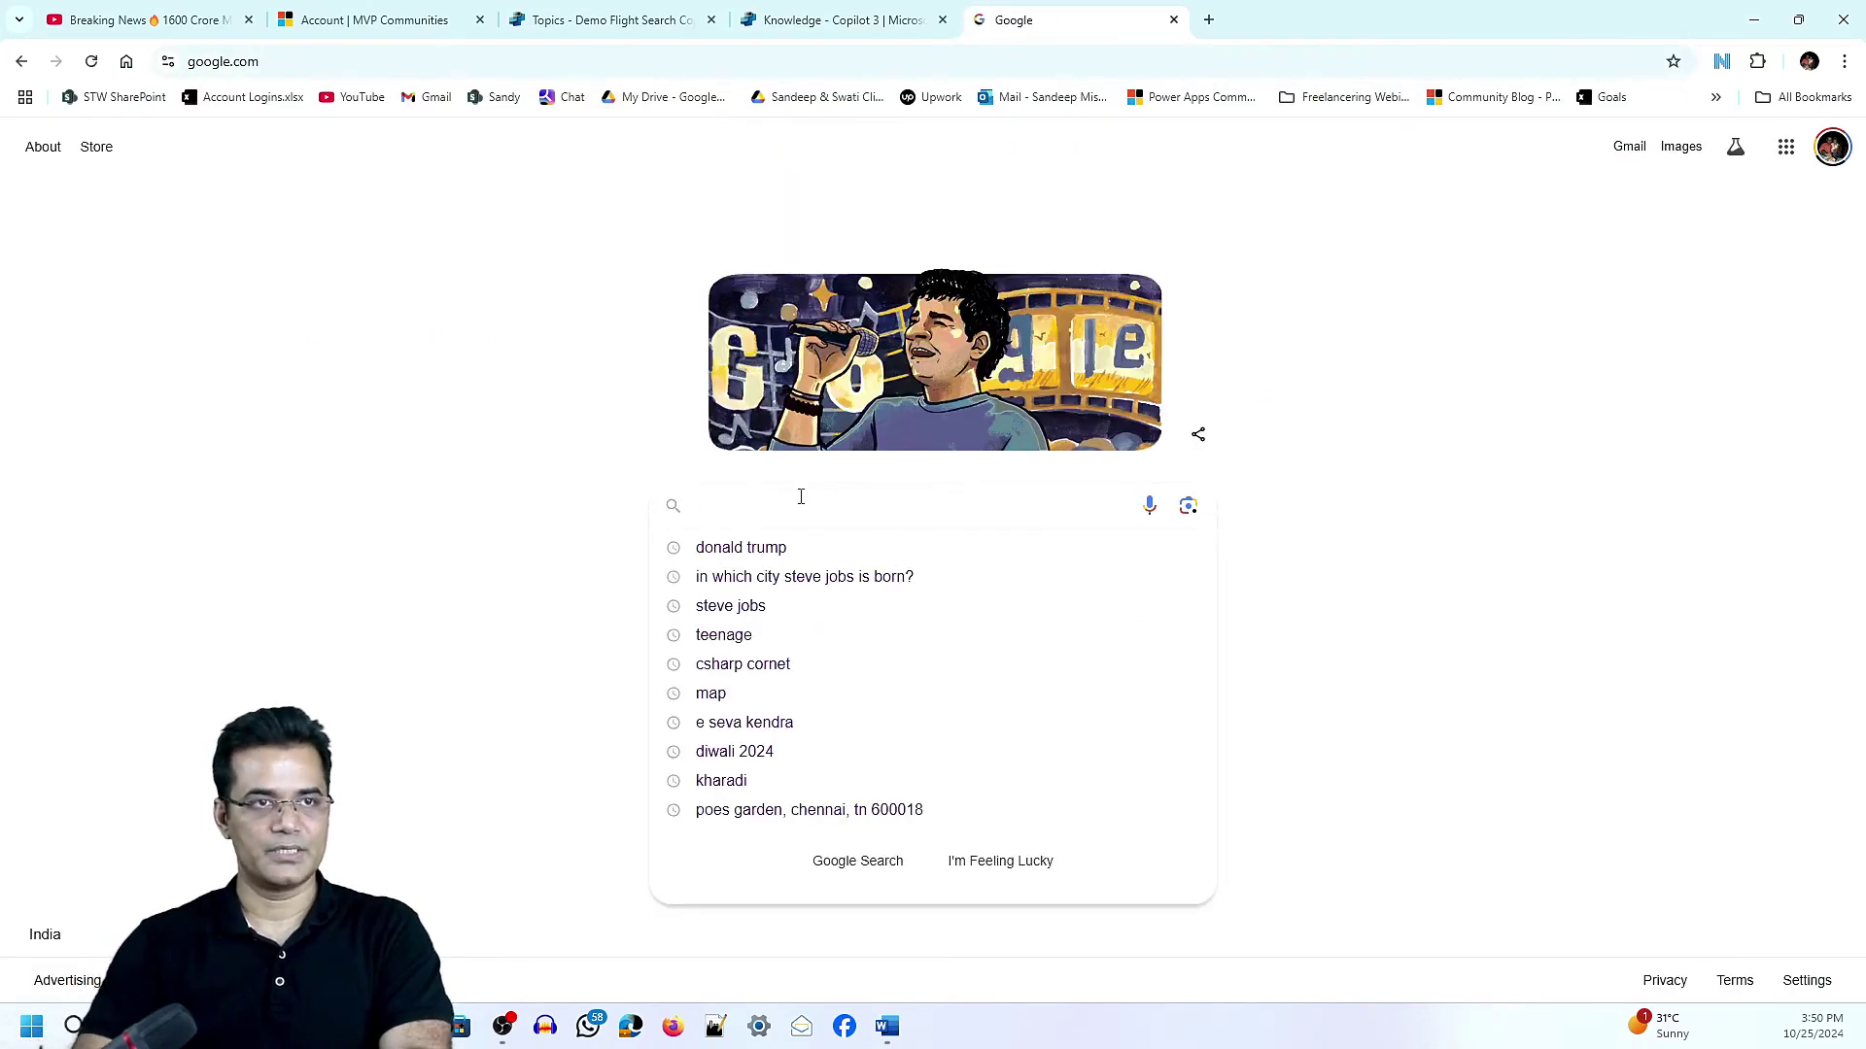
pyautogui.write('ste')
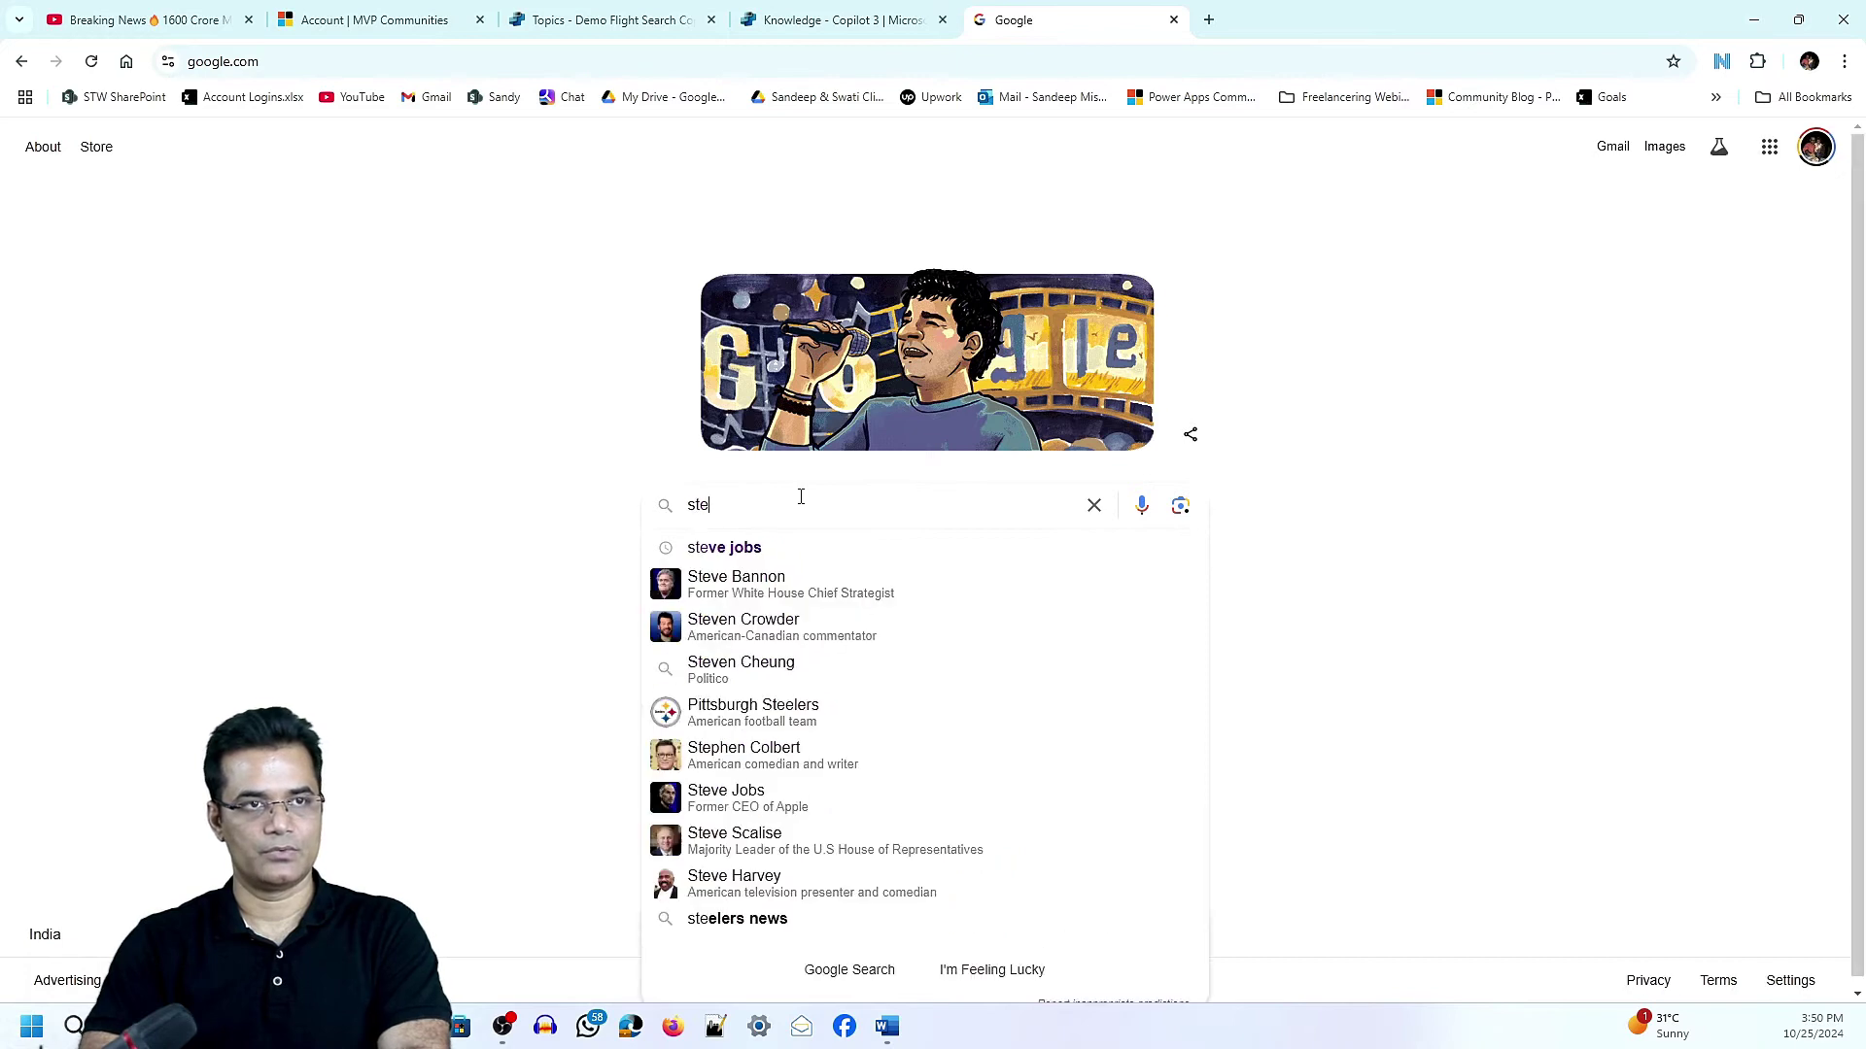
pyautogui.write('ve jobs')
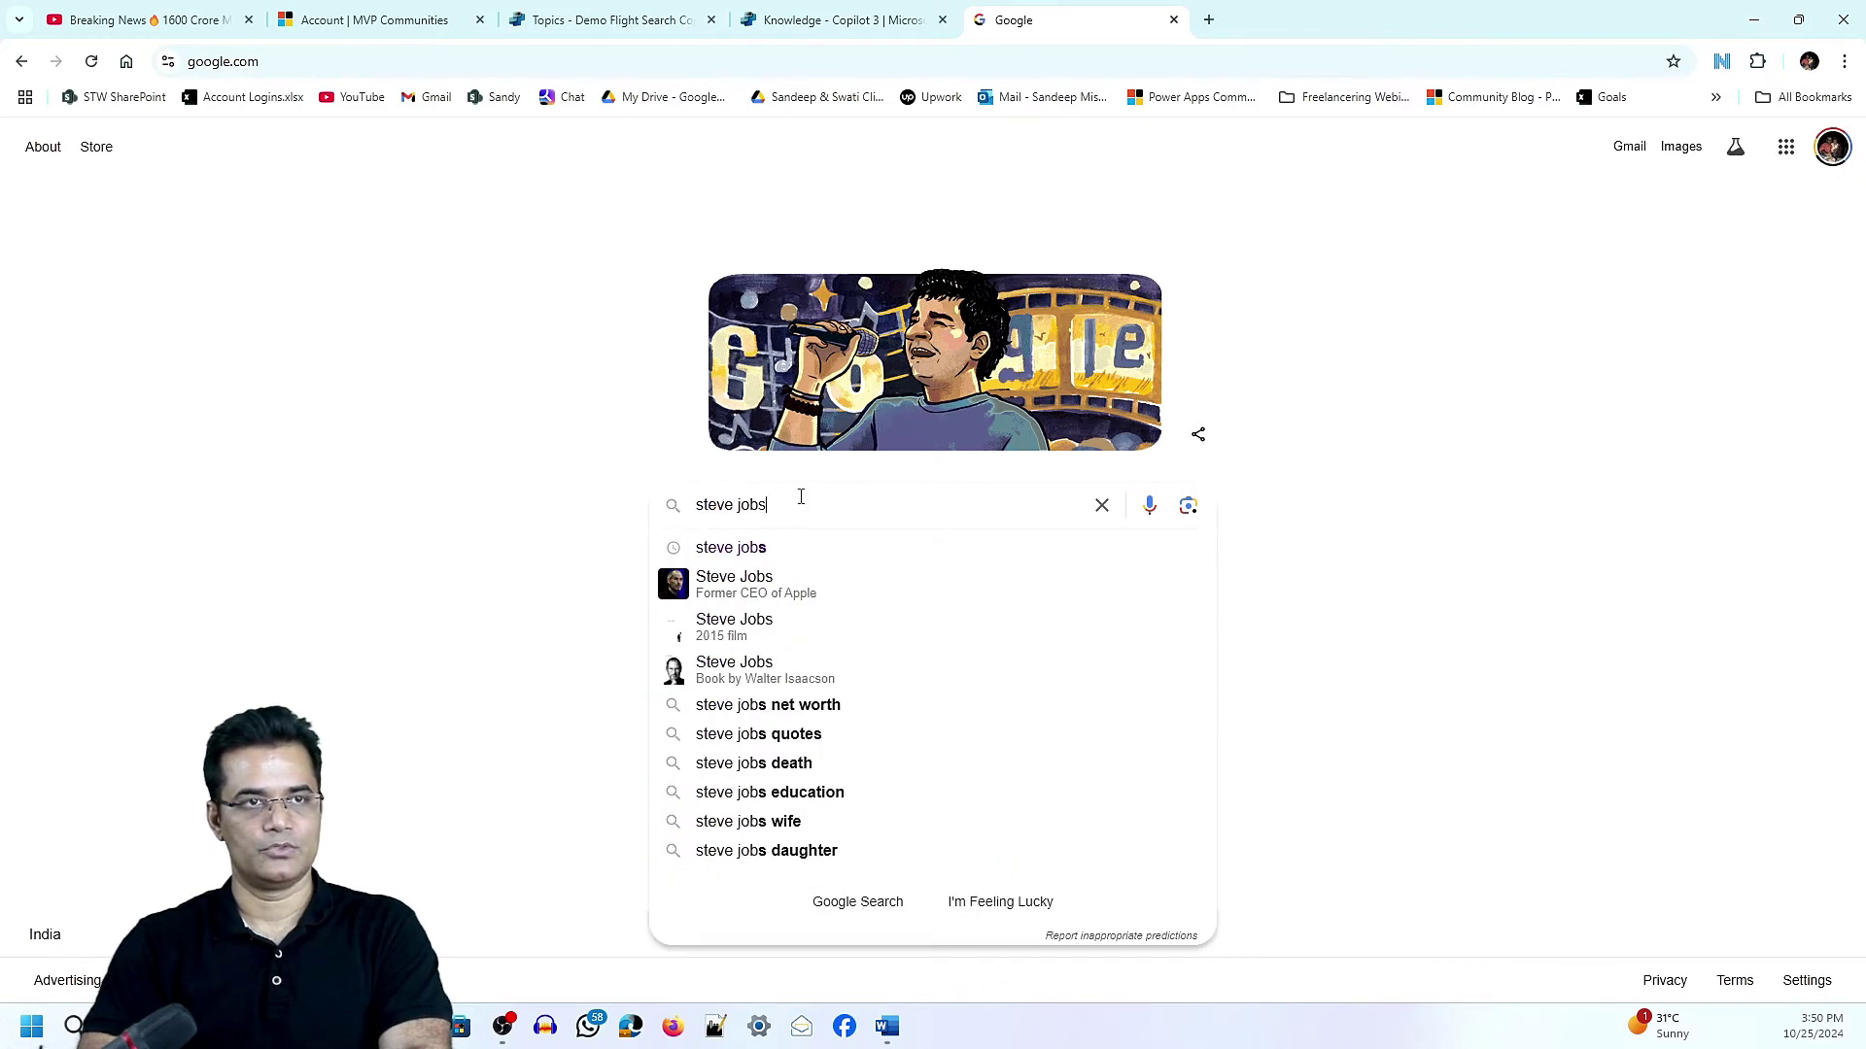
pyautogui.press('Return')
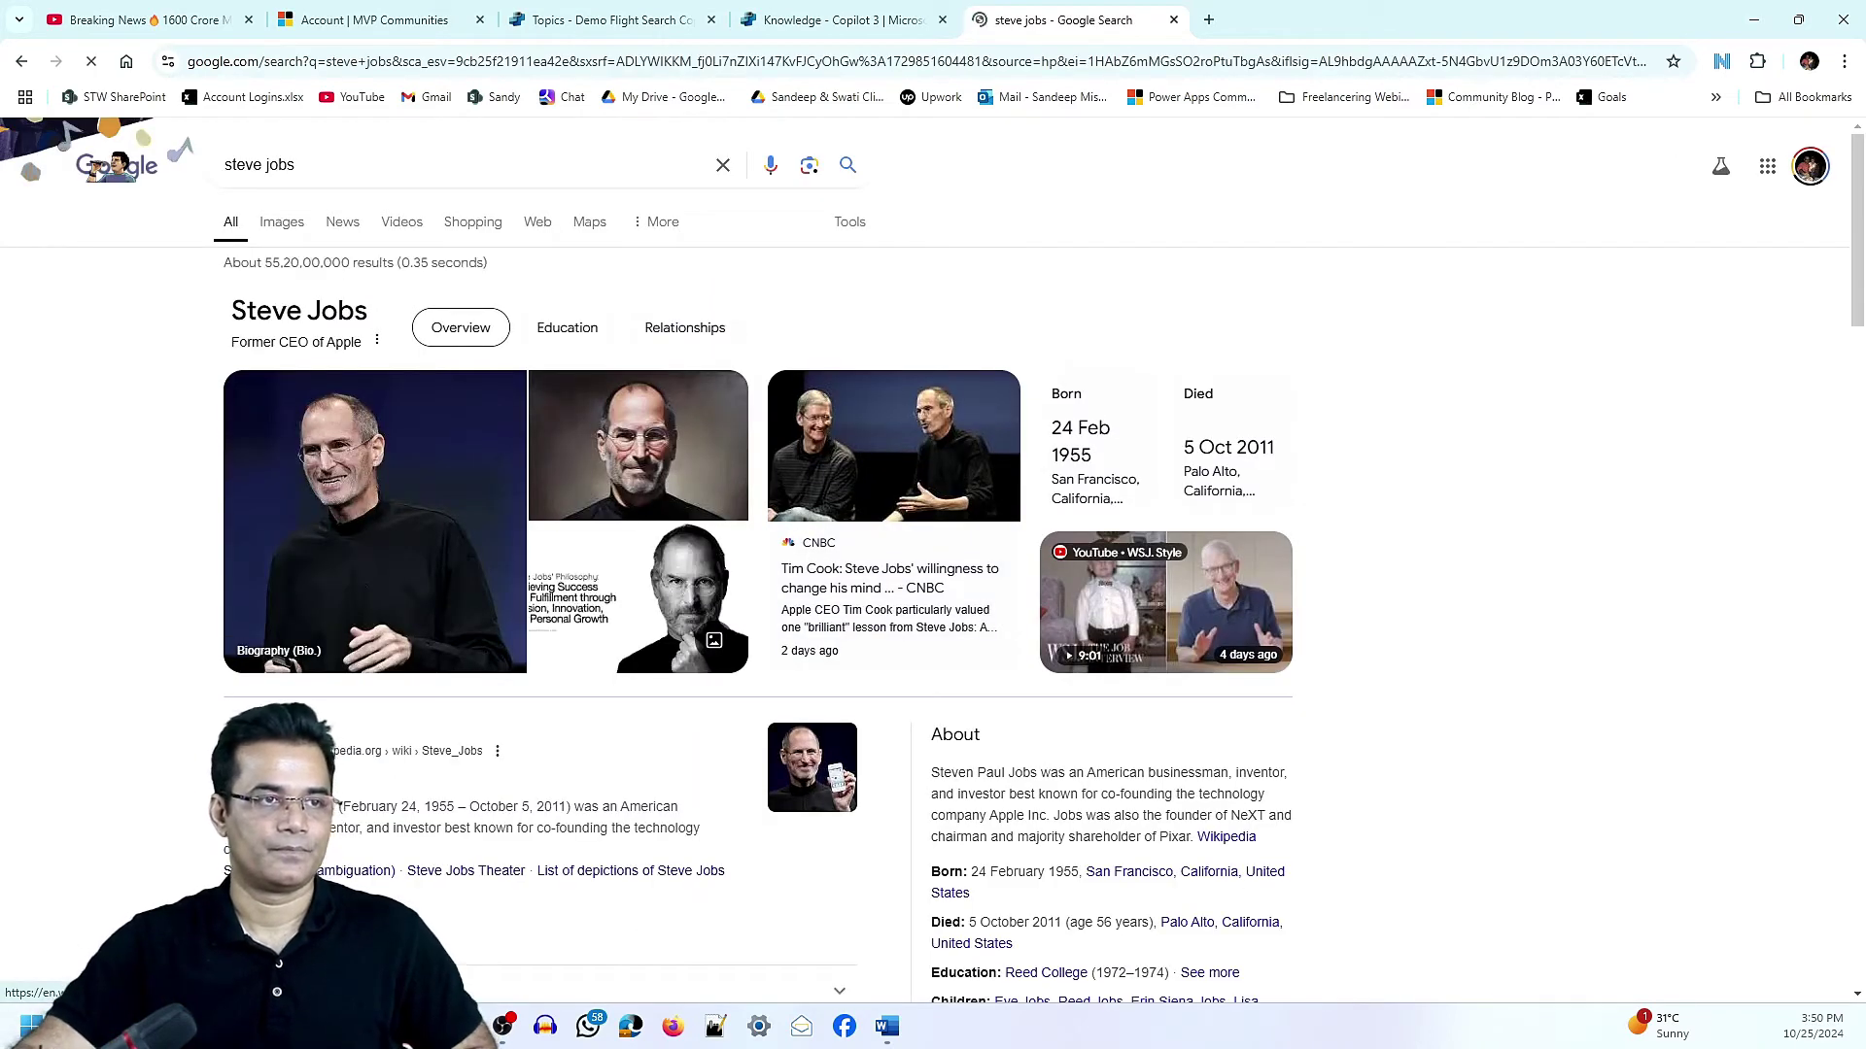
# Select the birth and college paragraph in the Steve Jobs Wikipedia article.
pyautogui.click(419, 742)
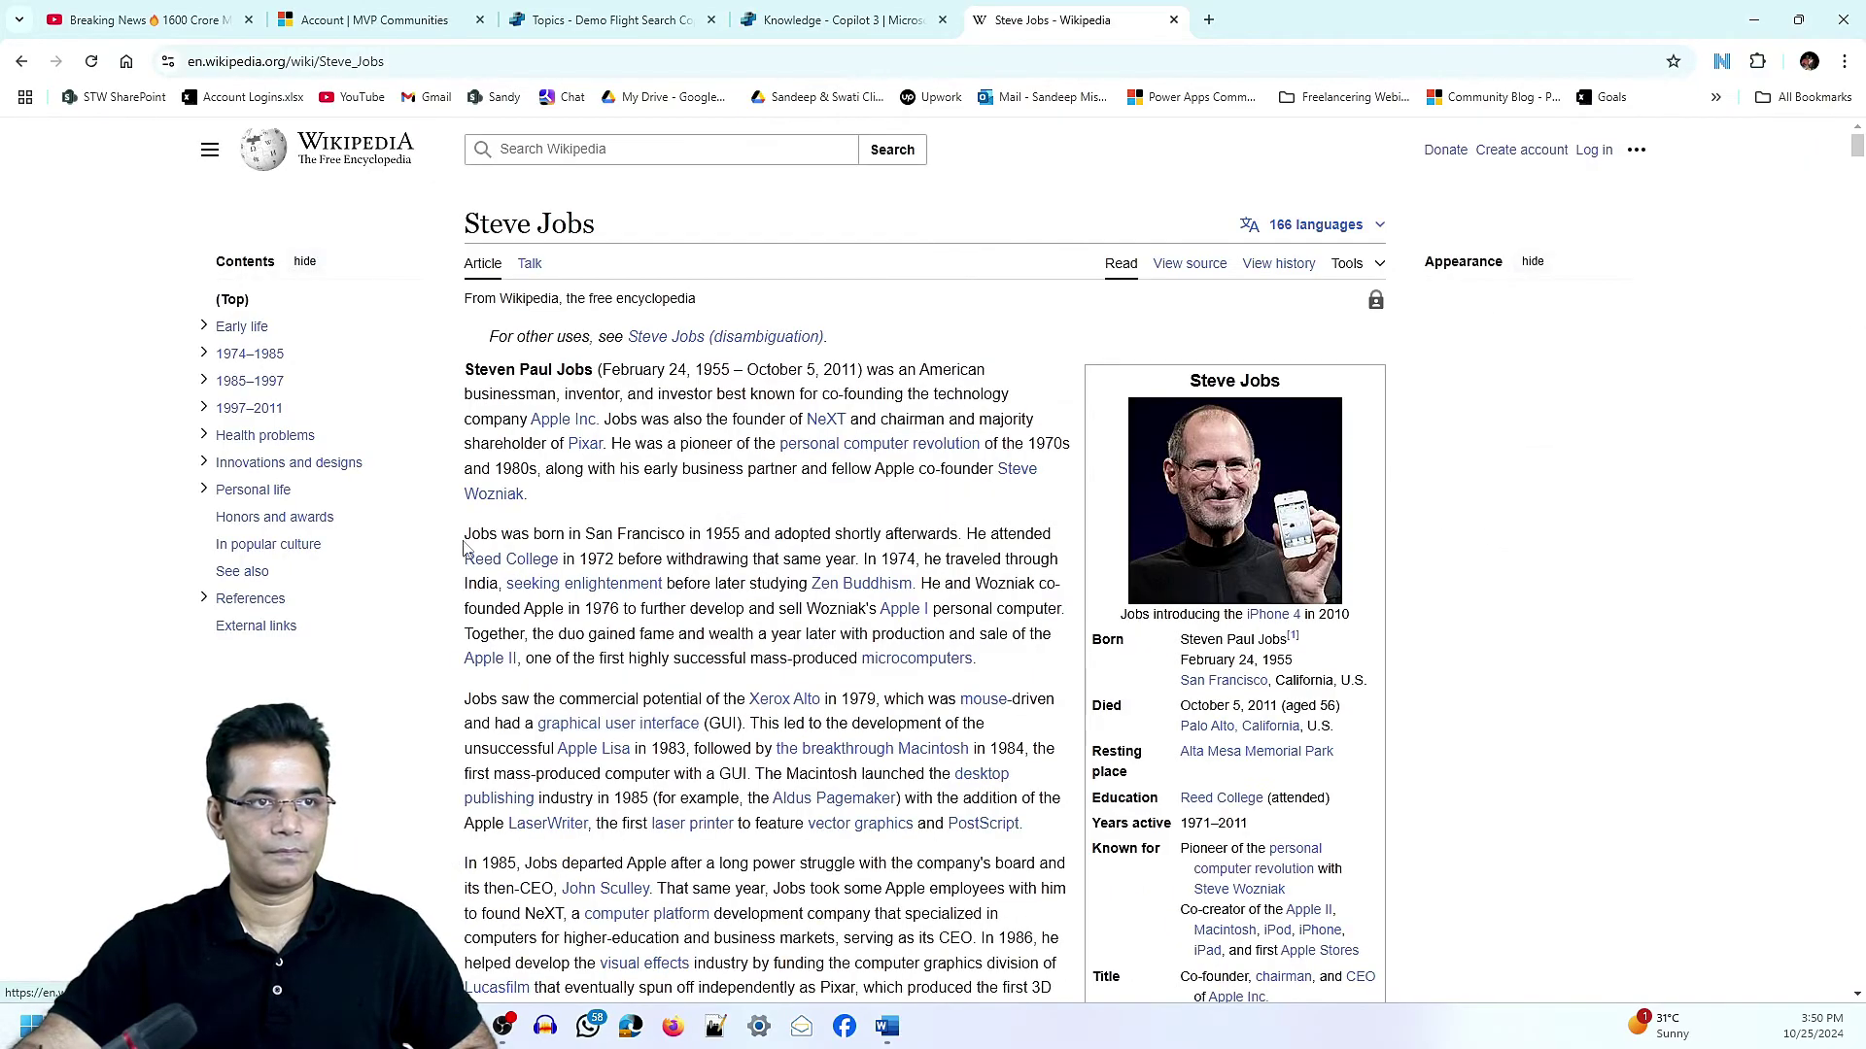
pyautogui.moveTo(462, 540); pyautogui.dragTo(861, 555)
pyautogui.hotkey('ctrl', 'c')
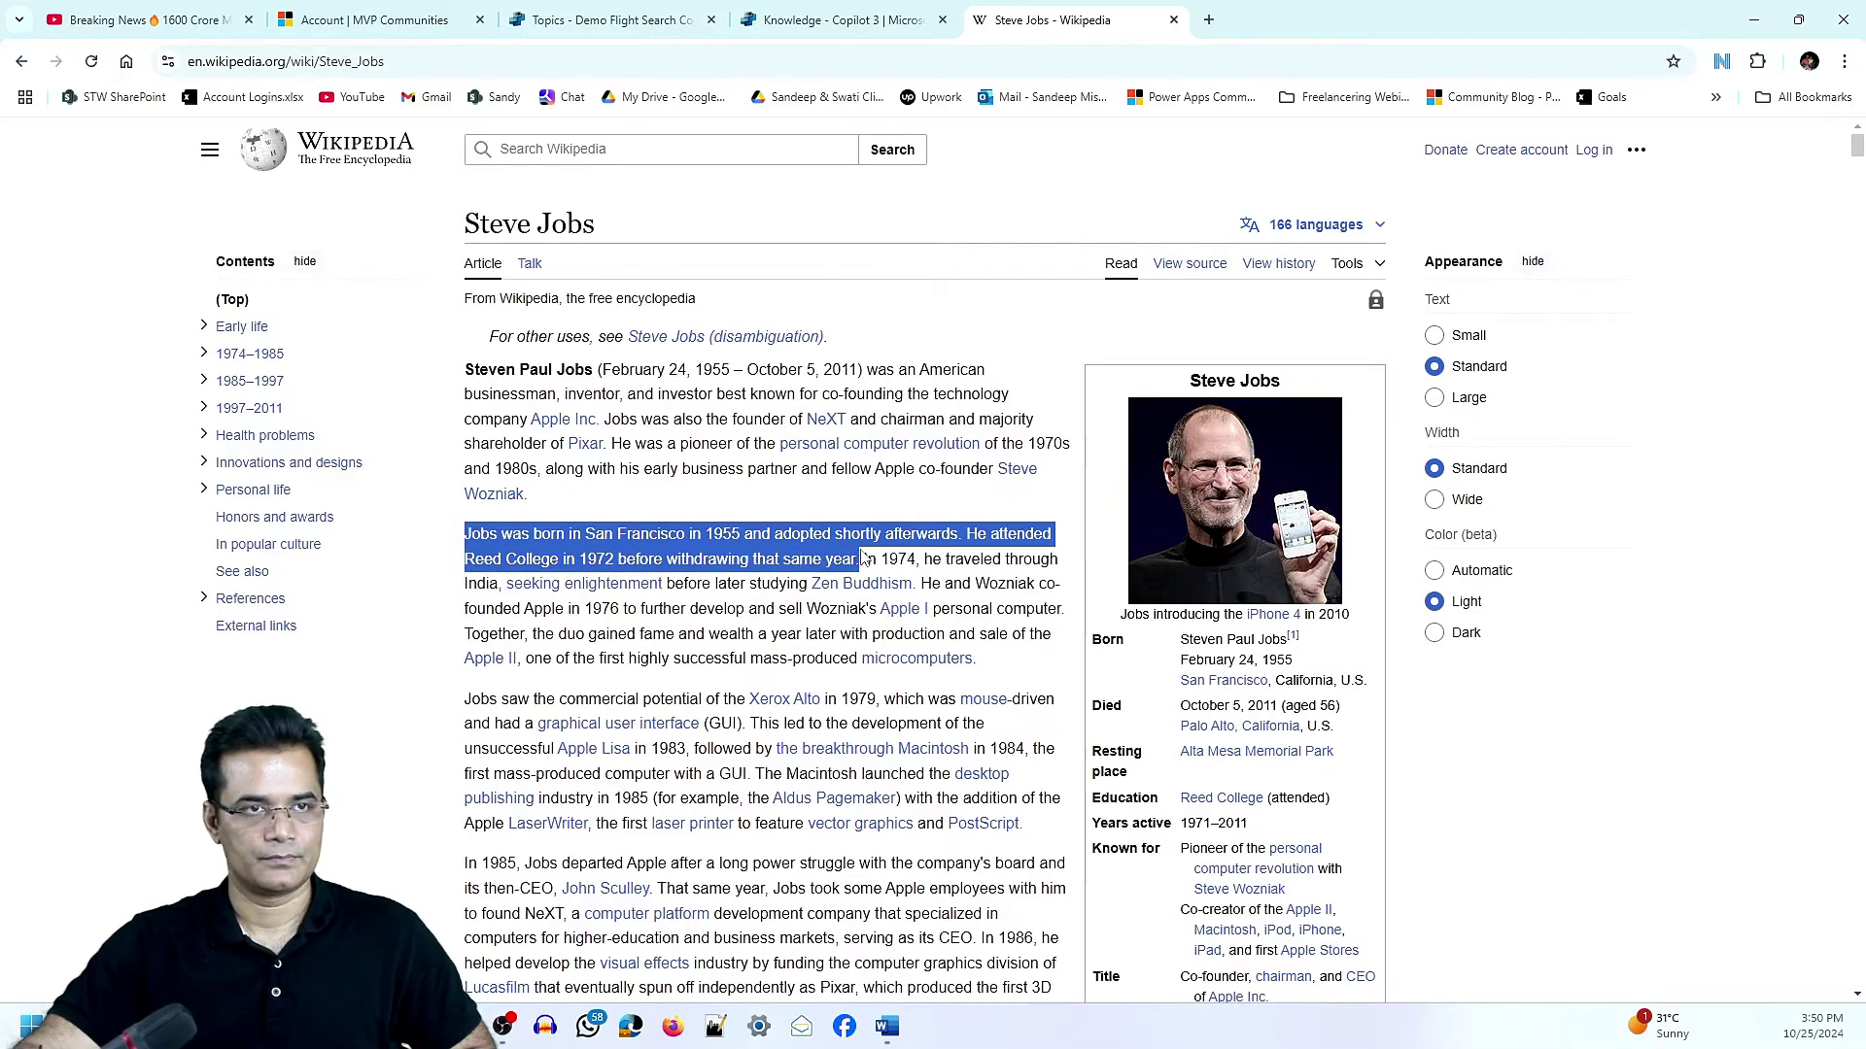
pyautogui.hotkey('ctrl', 'shift', 'Tab')
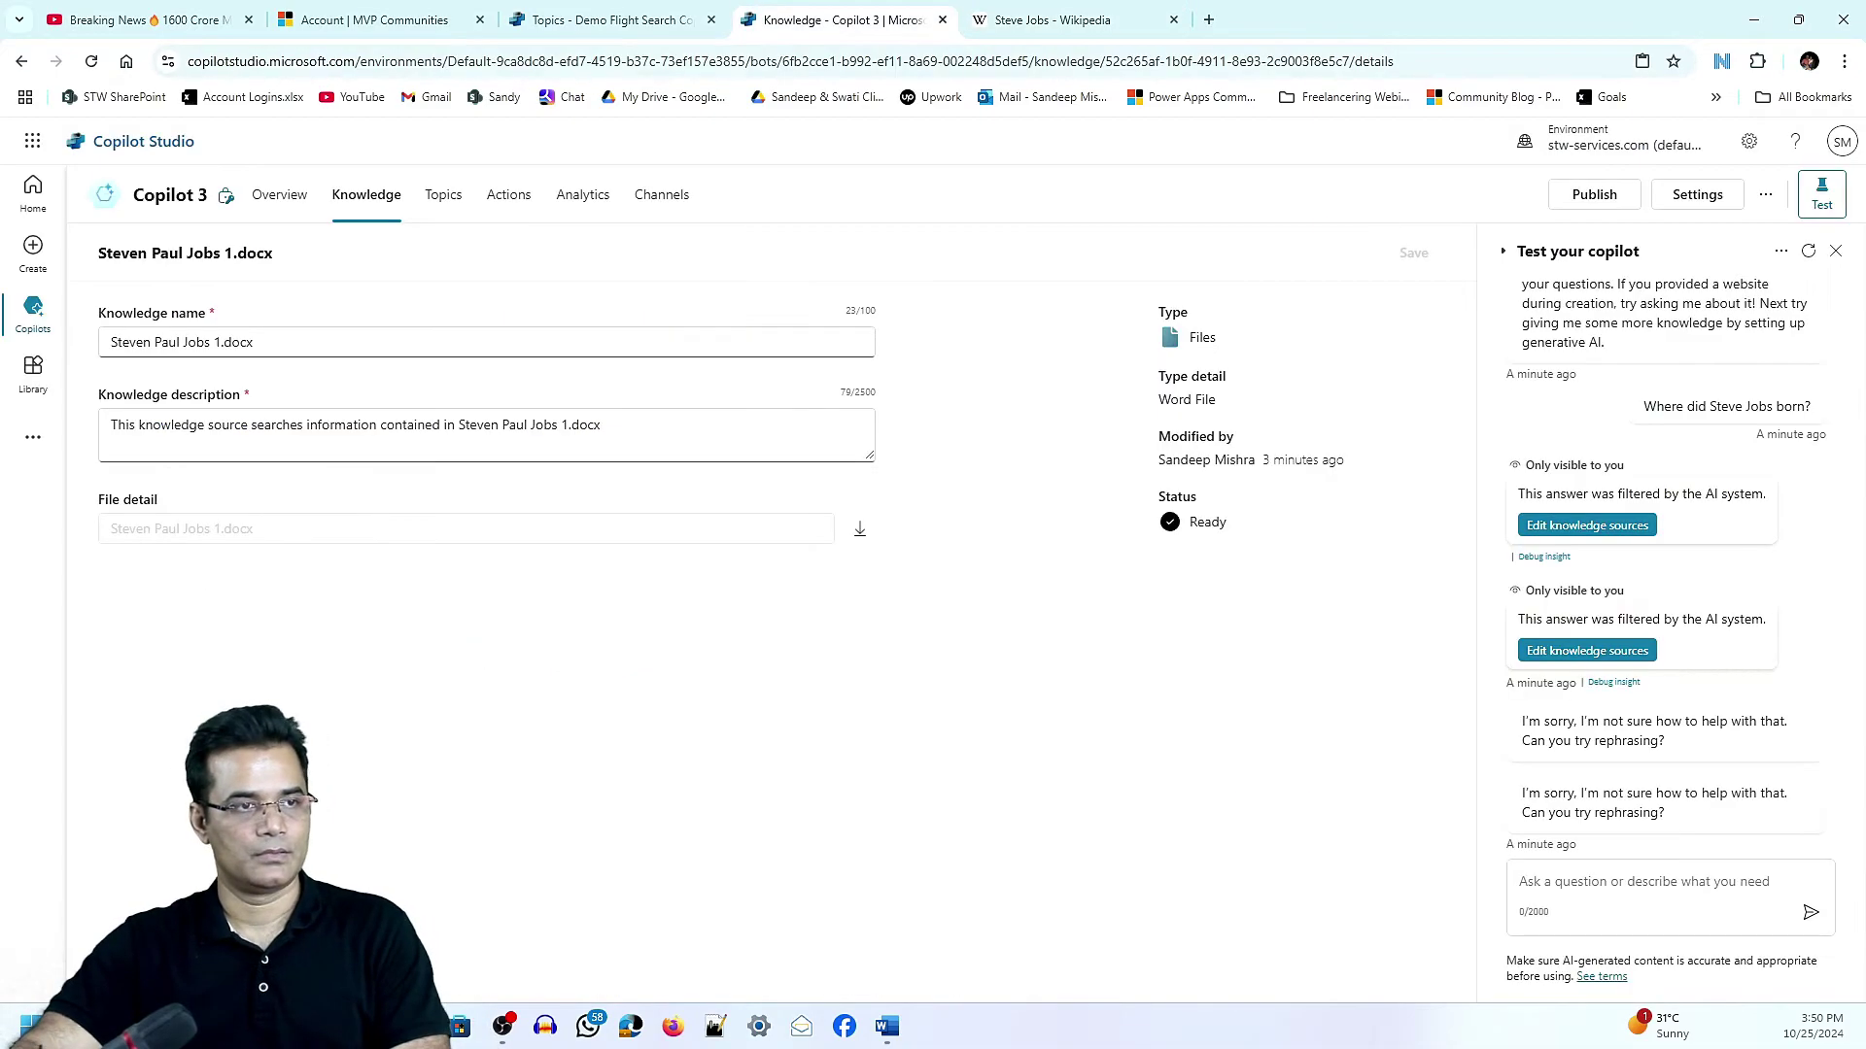
# Paste the Wikipedia paragraph below the first paragraph of Steven Paul Jobs 1.docx.
pyautogui.hotkey('alt', 'Tab')
pyautogui.doubleClick(595, 231)
pyautogui.click(1101, 315)
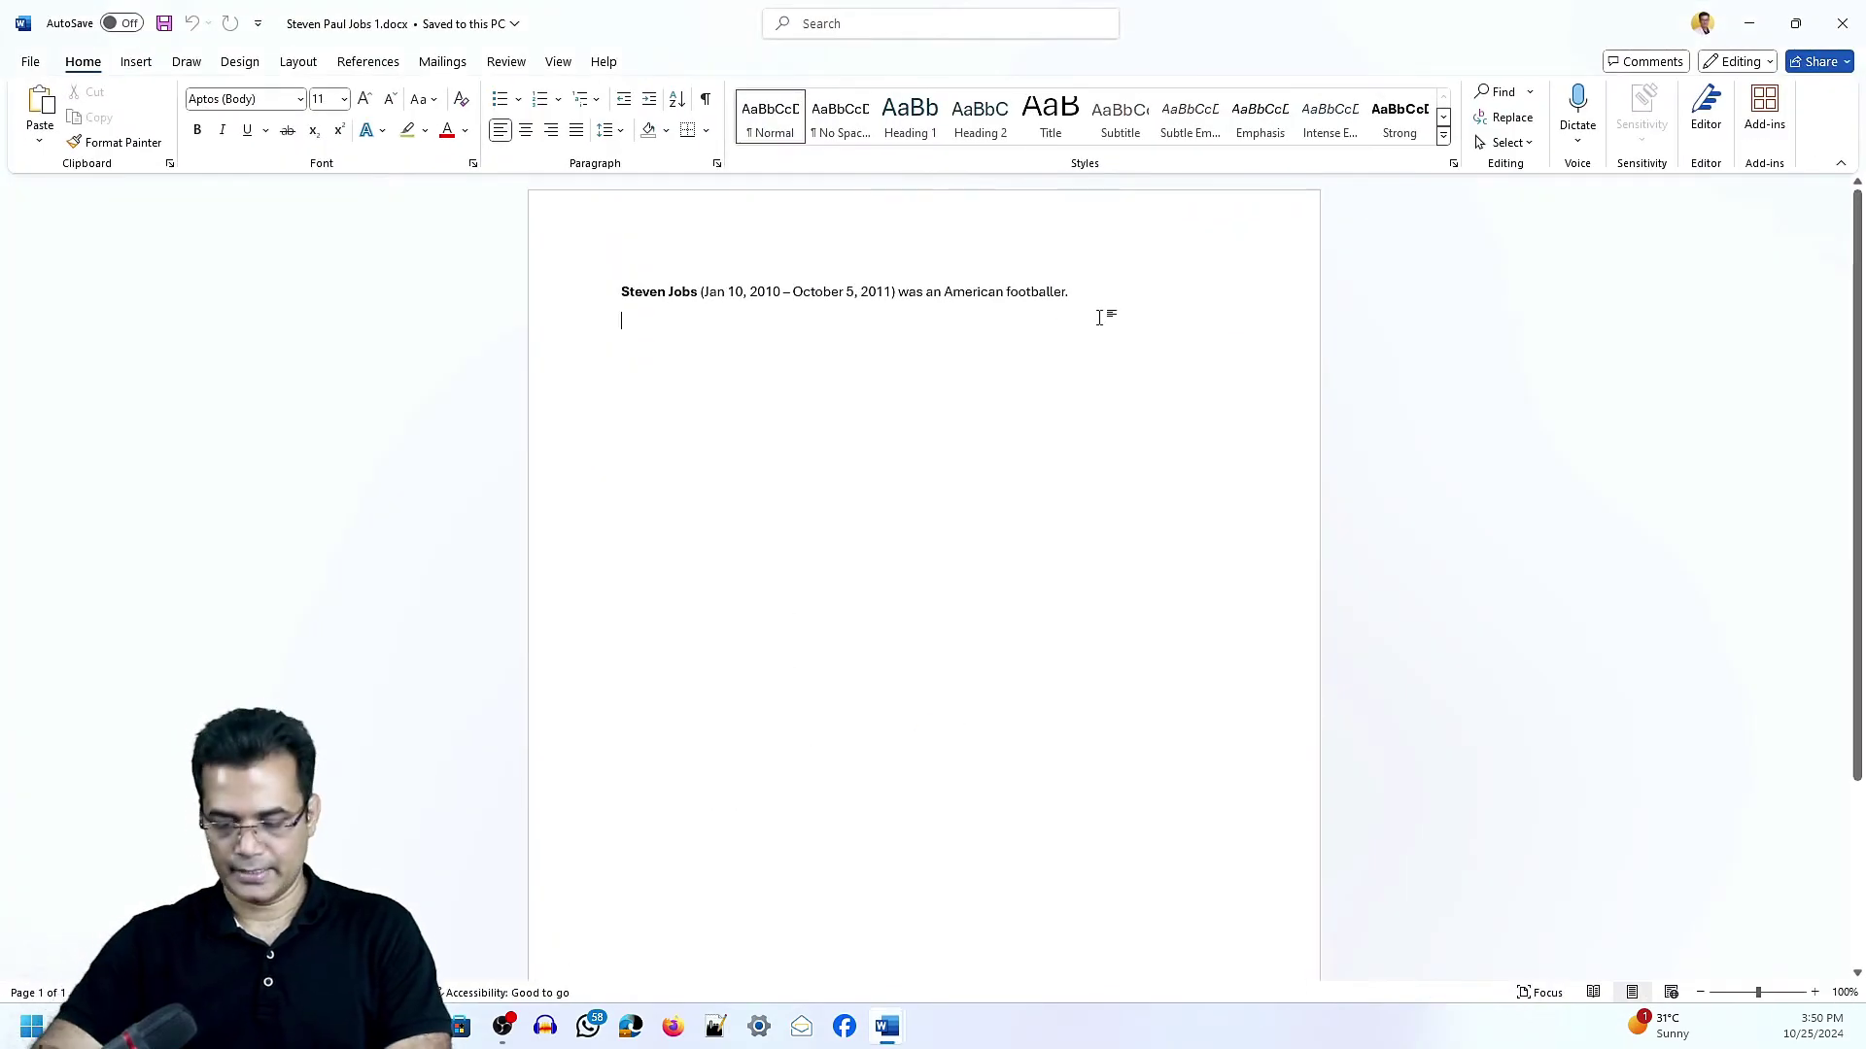
pyautogui.hotkey('ctrl', 'v')
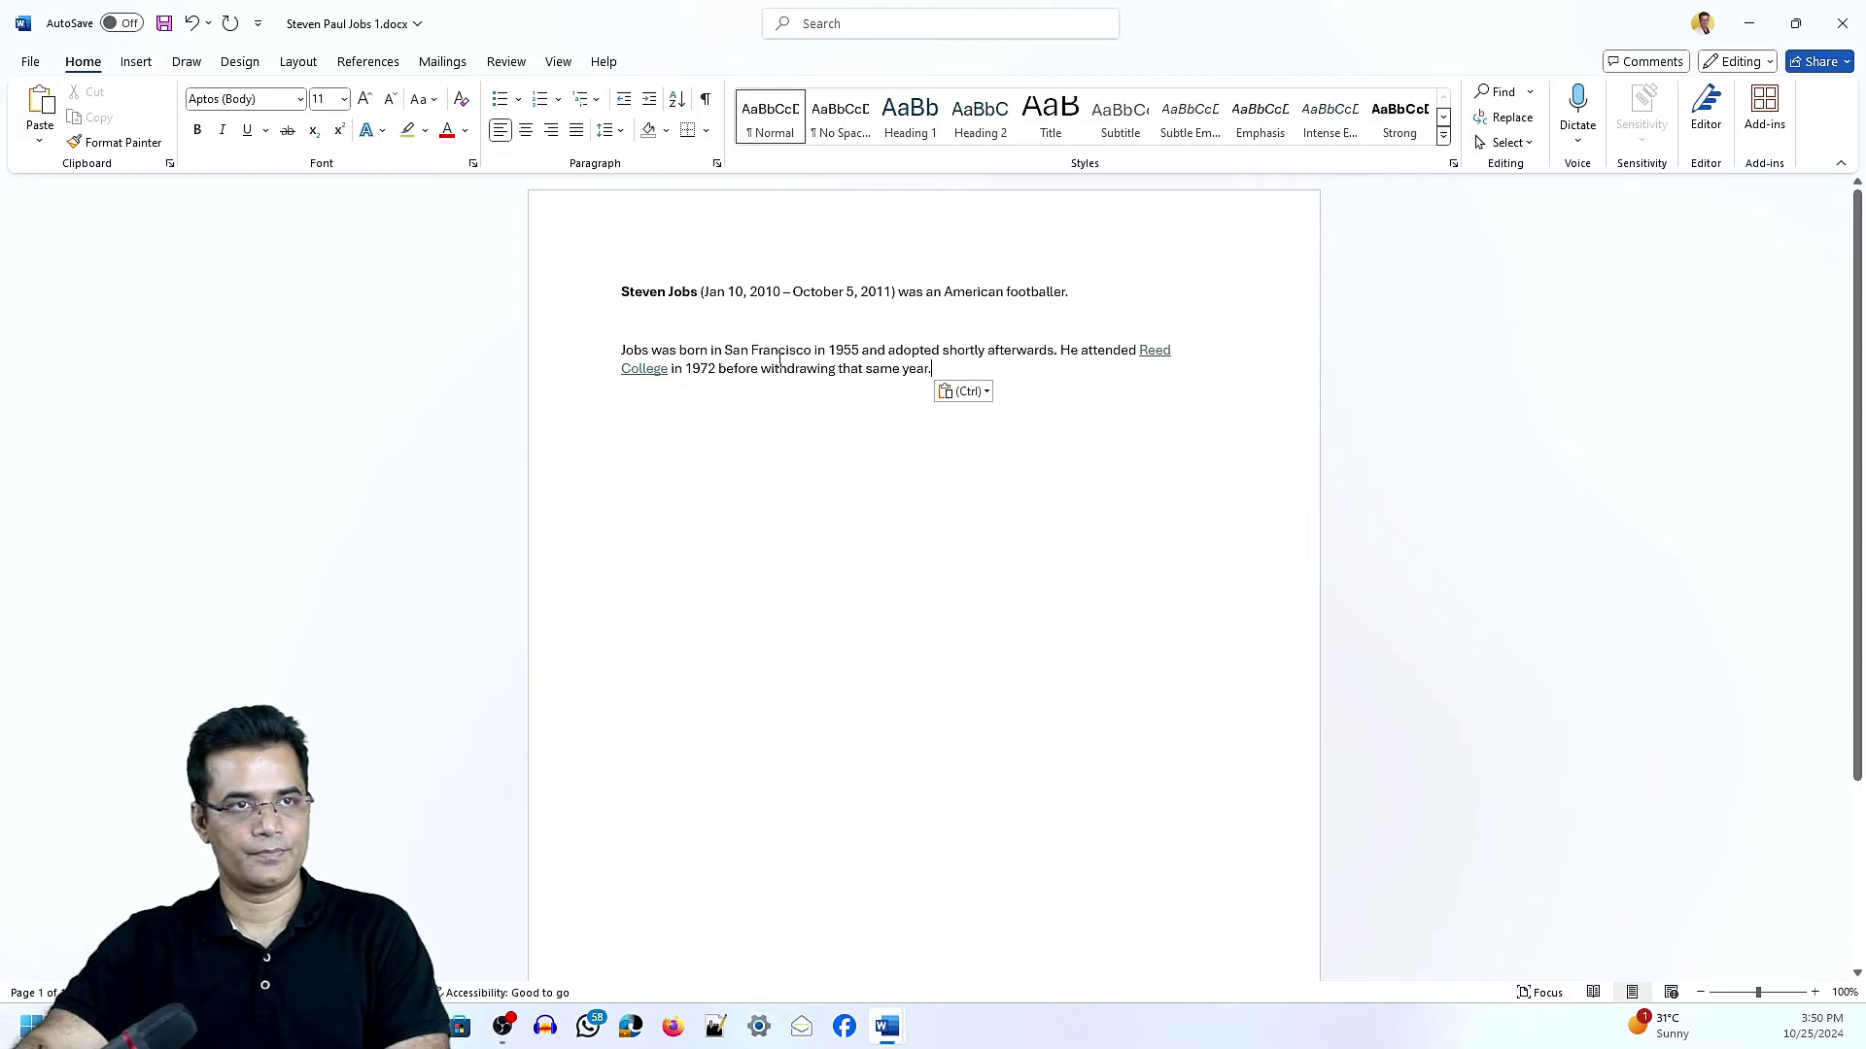
# Replace 'San Francisco' with 'New York' and save the document.
pyautogui.moveTo(743, 355); pyautogui.dragTo(814, 354)
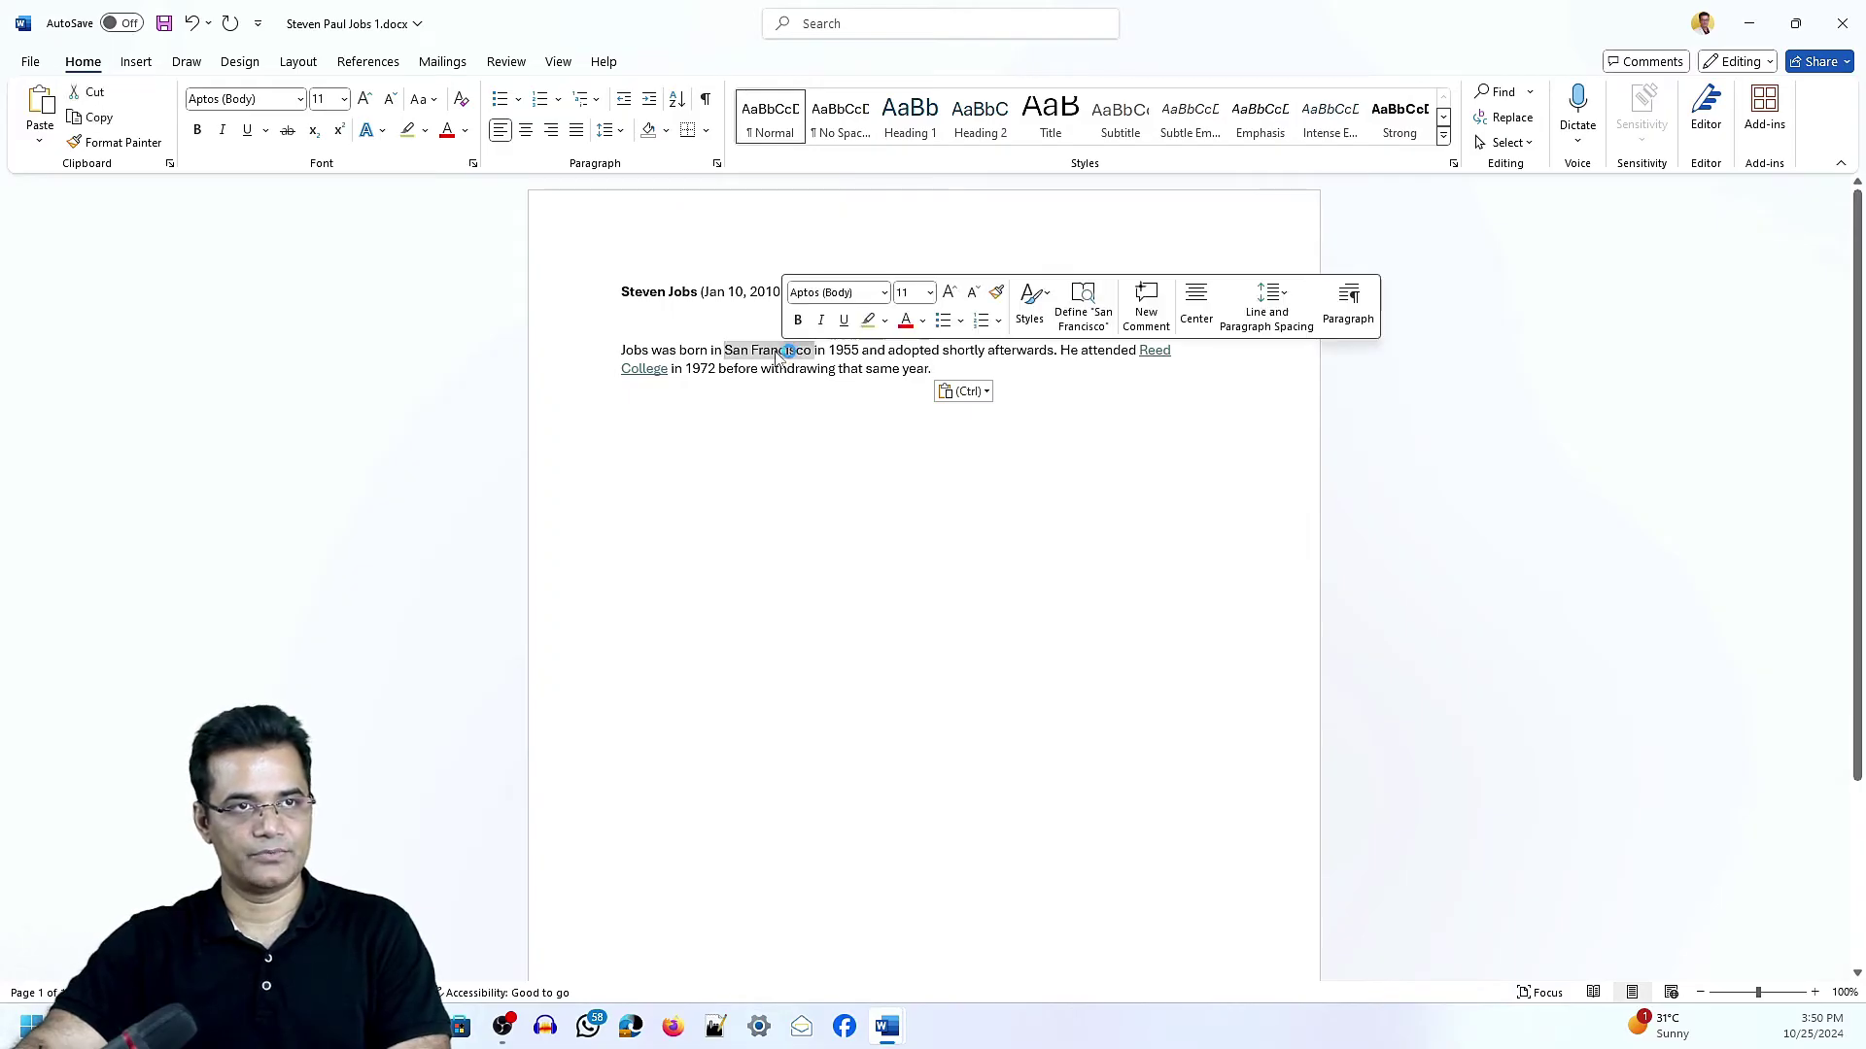
pyautogui.press('Delete')
pyautogui.write('New Y')
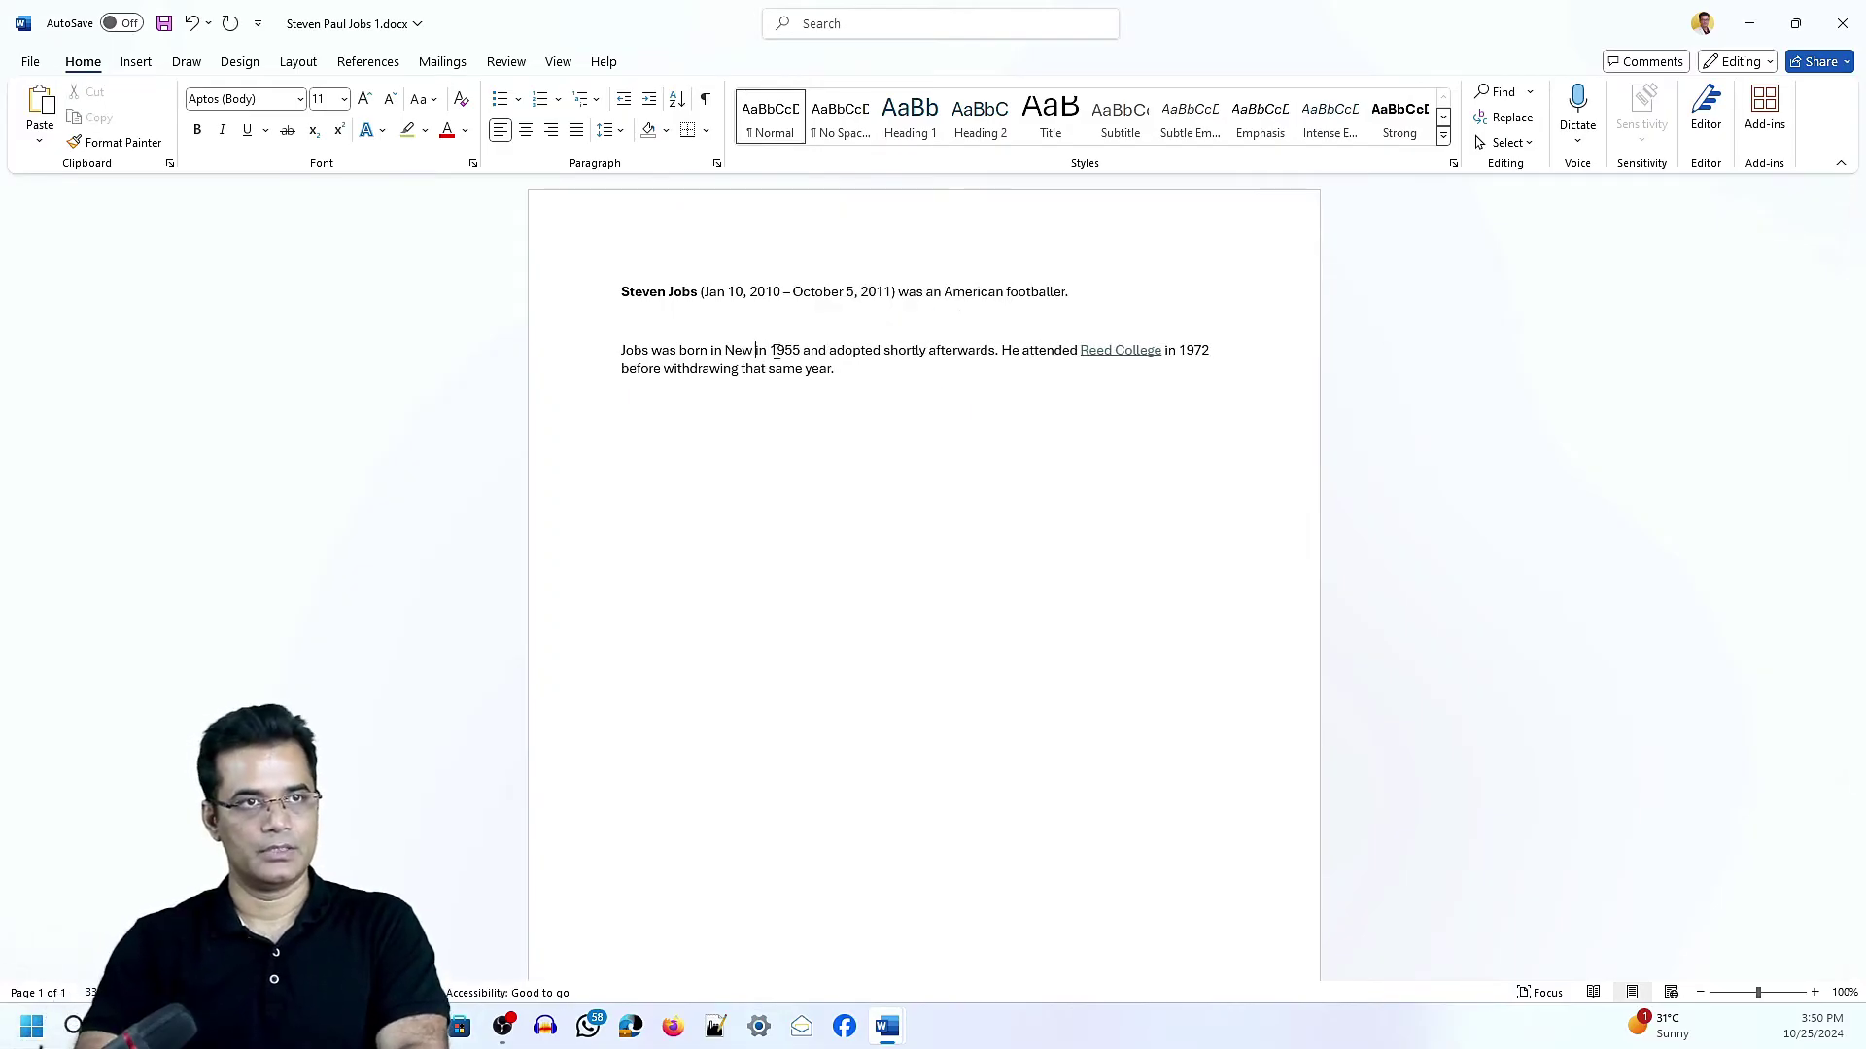
pyautogui.write('ork')
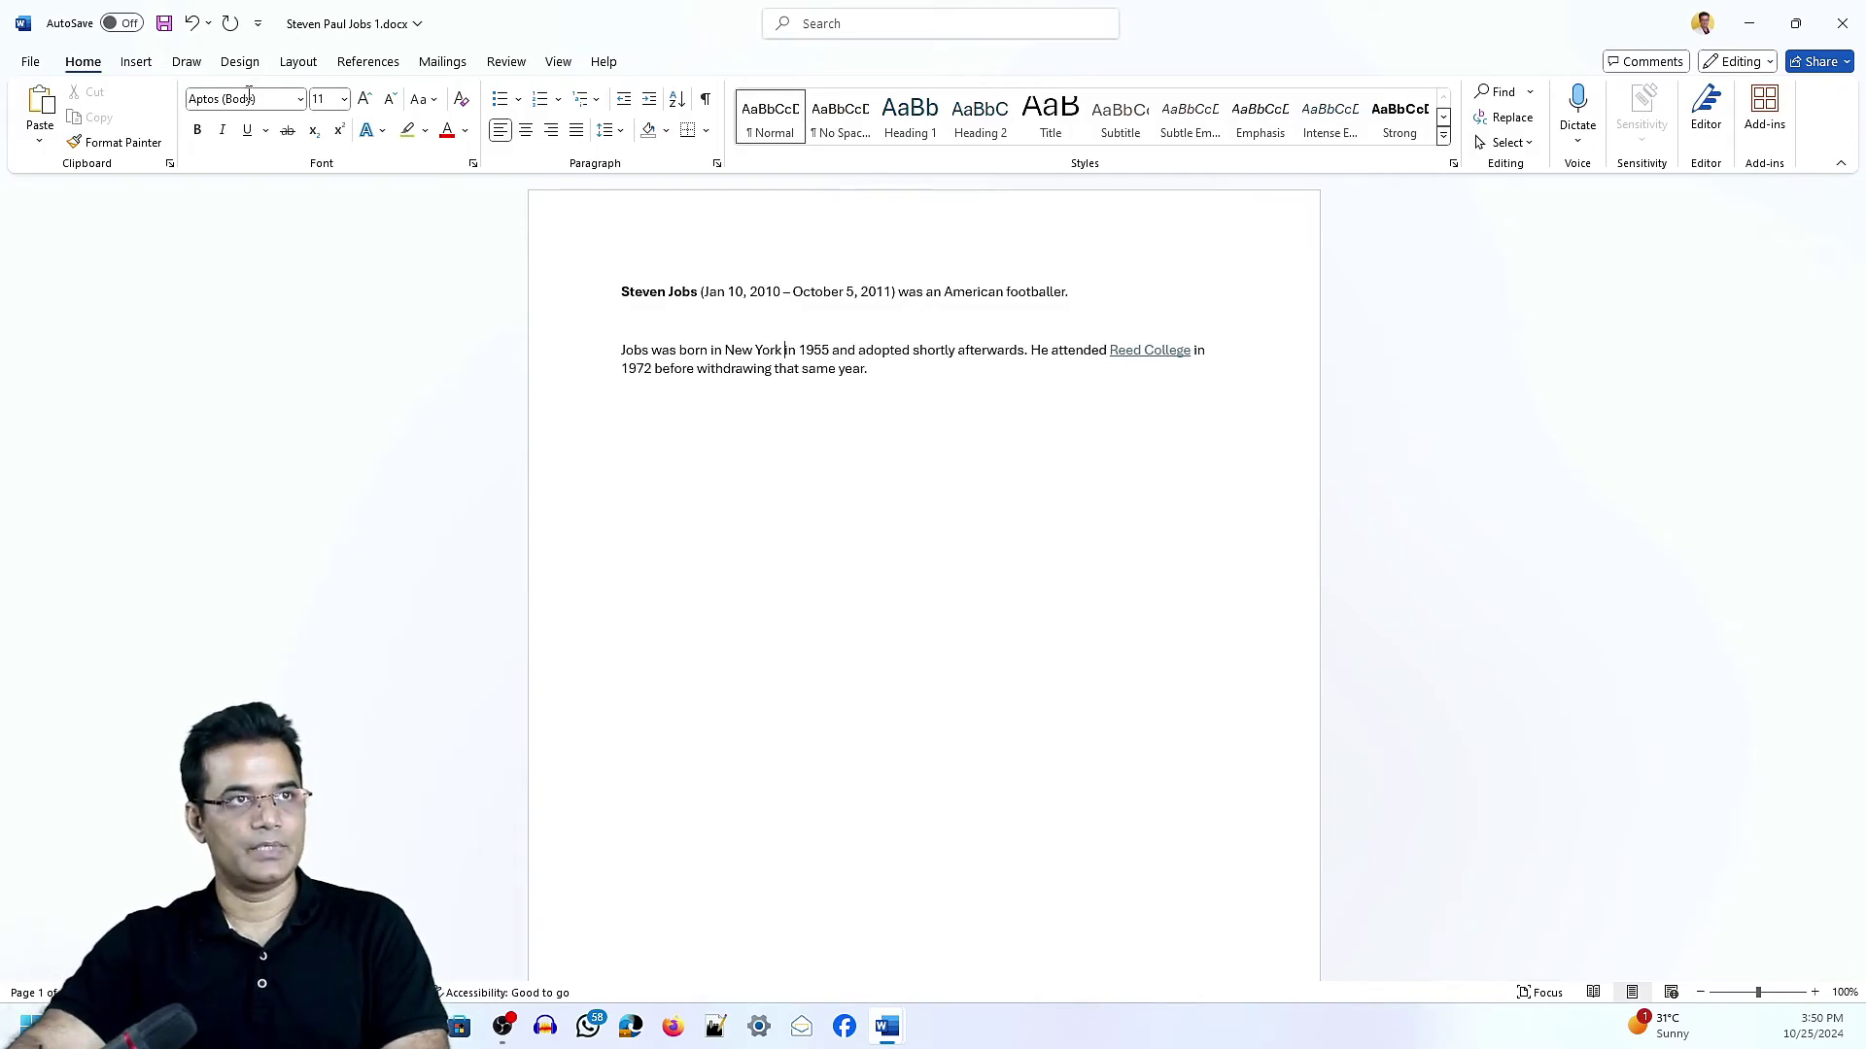
pyautogui.click(165, 25)
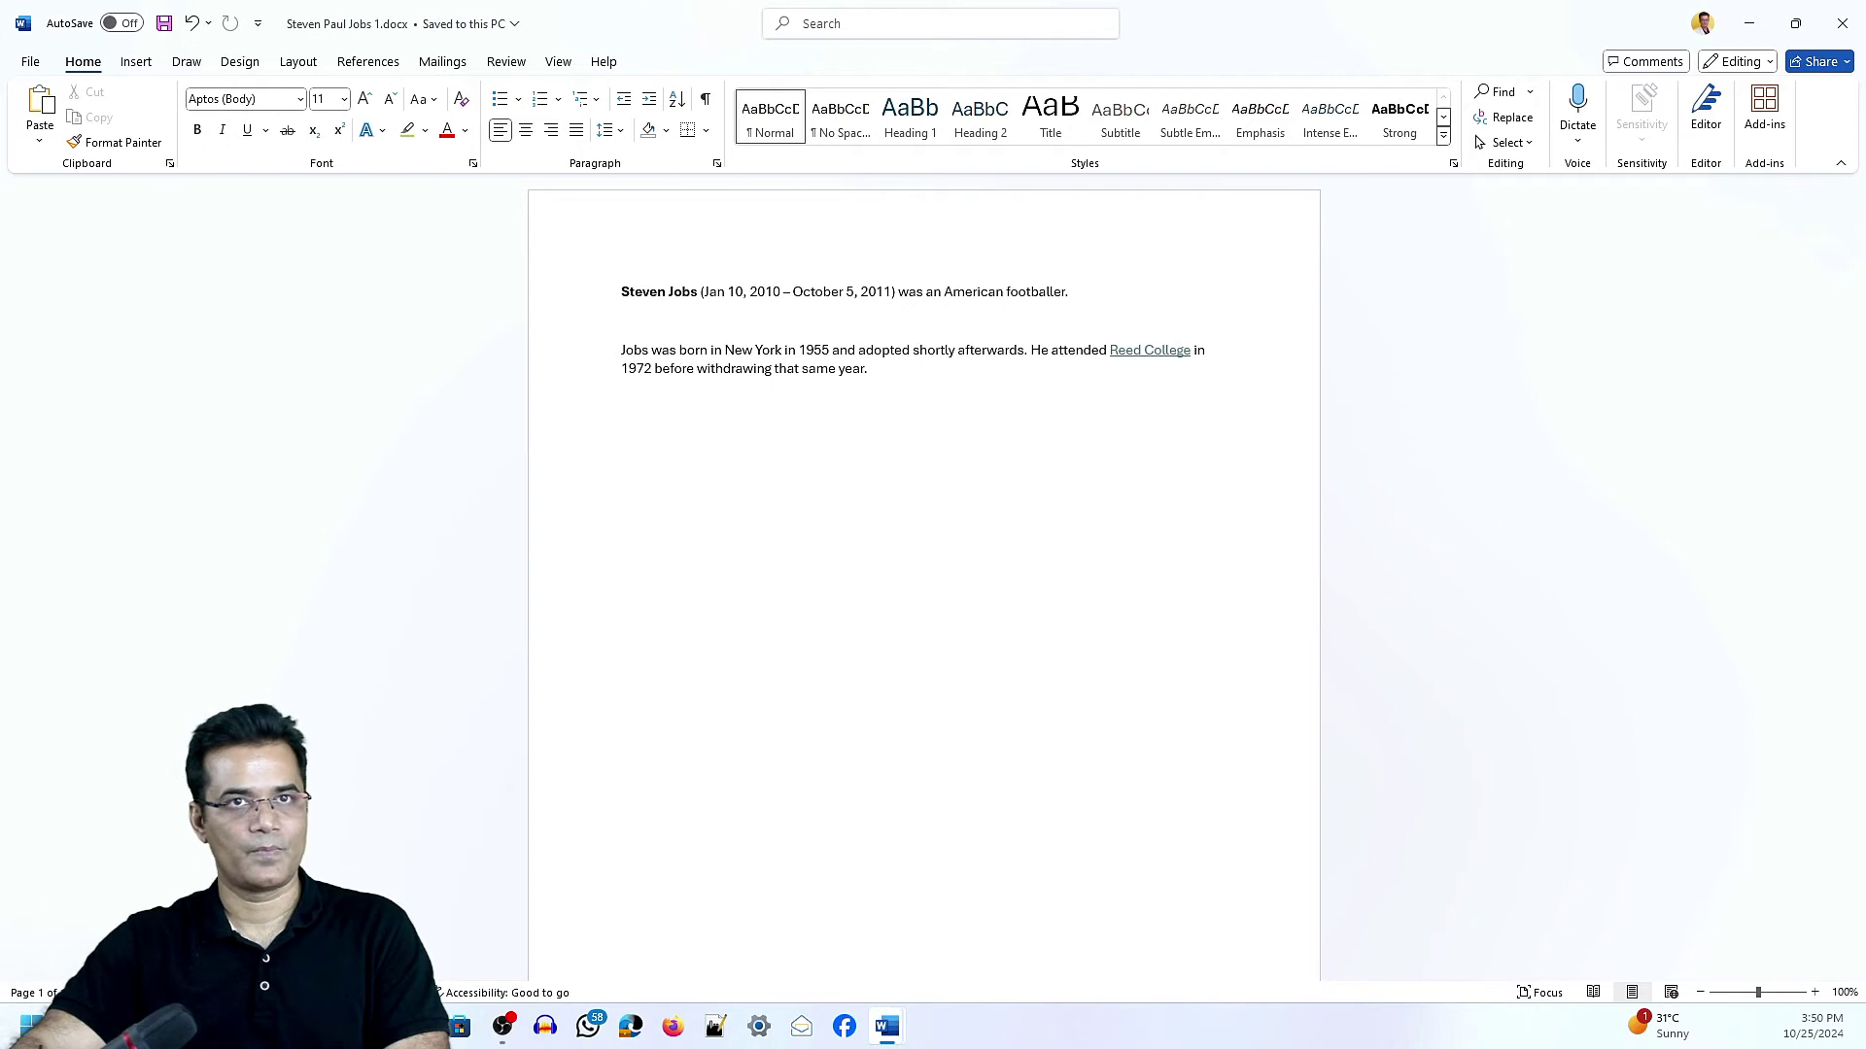
pyautogui.click(1749, 25)
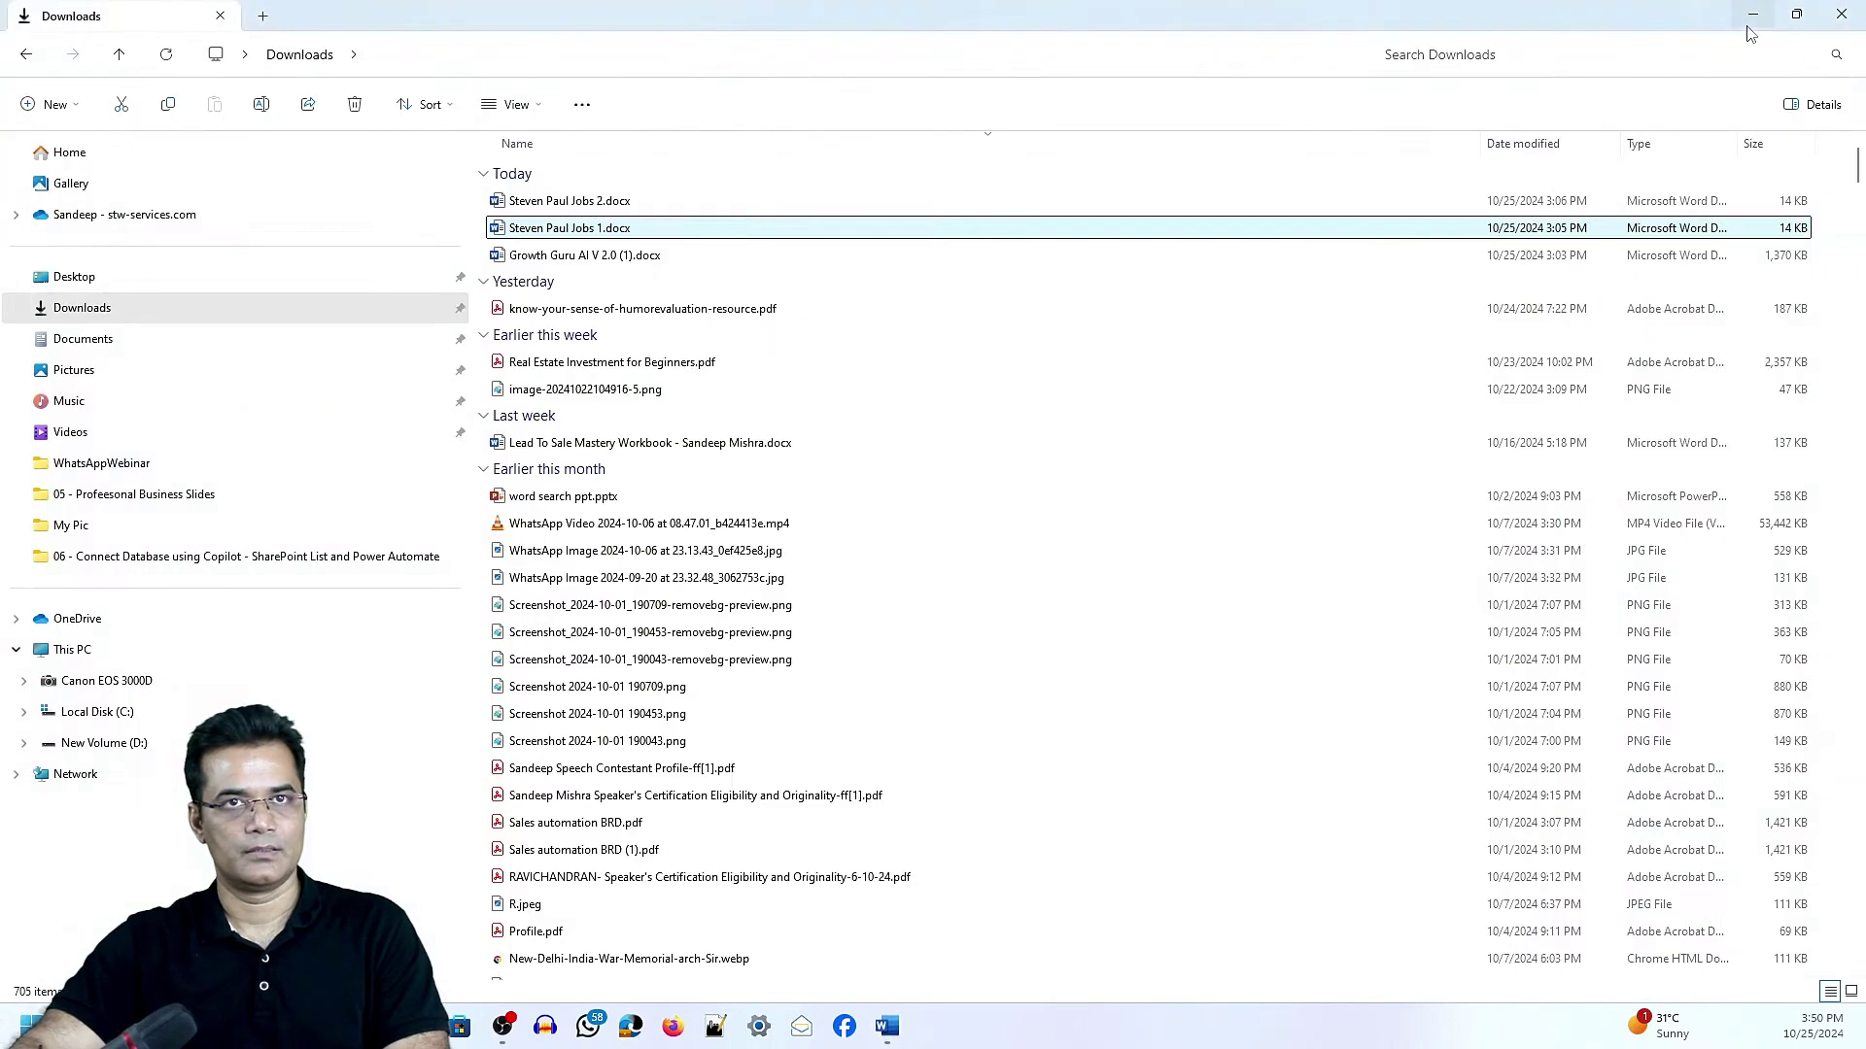
# Upload the edited Steven Paul Jobs 1.docx to the copilot's knowledge again.
pyautogui.click(209, 1026)
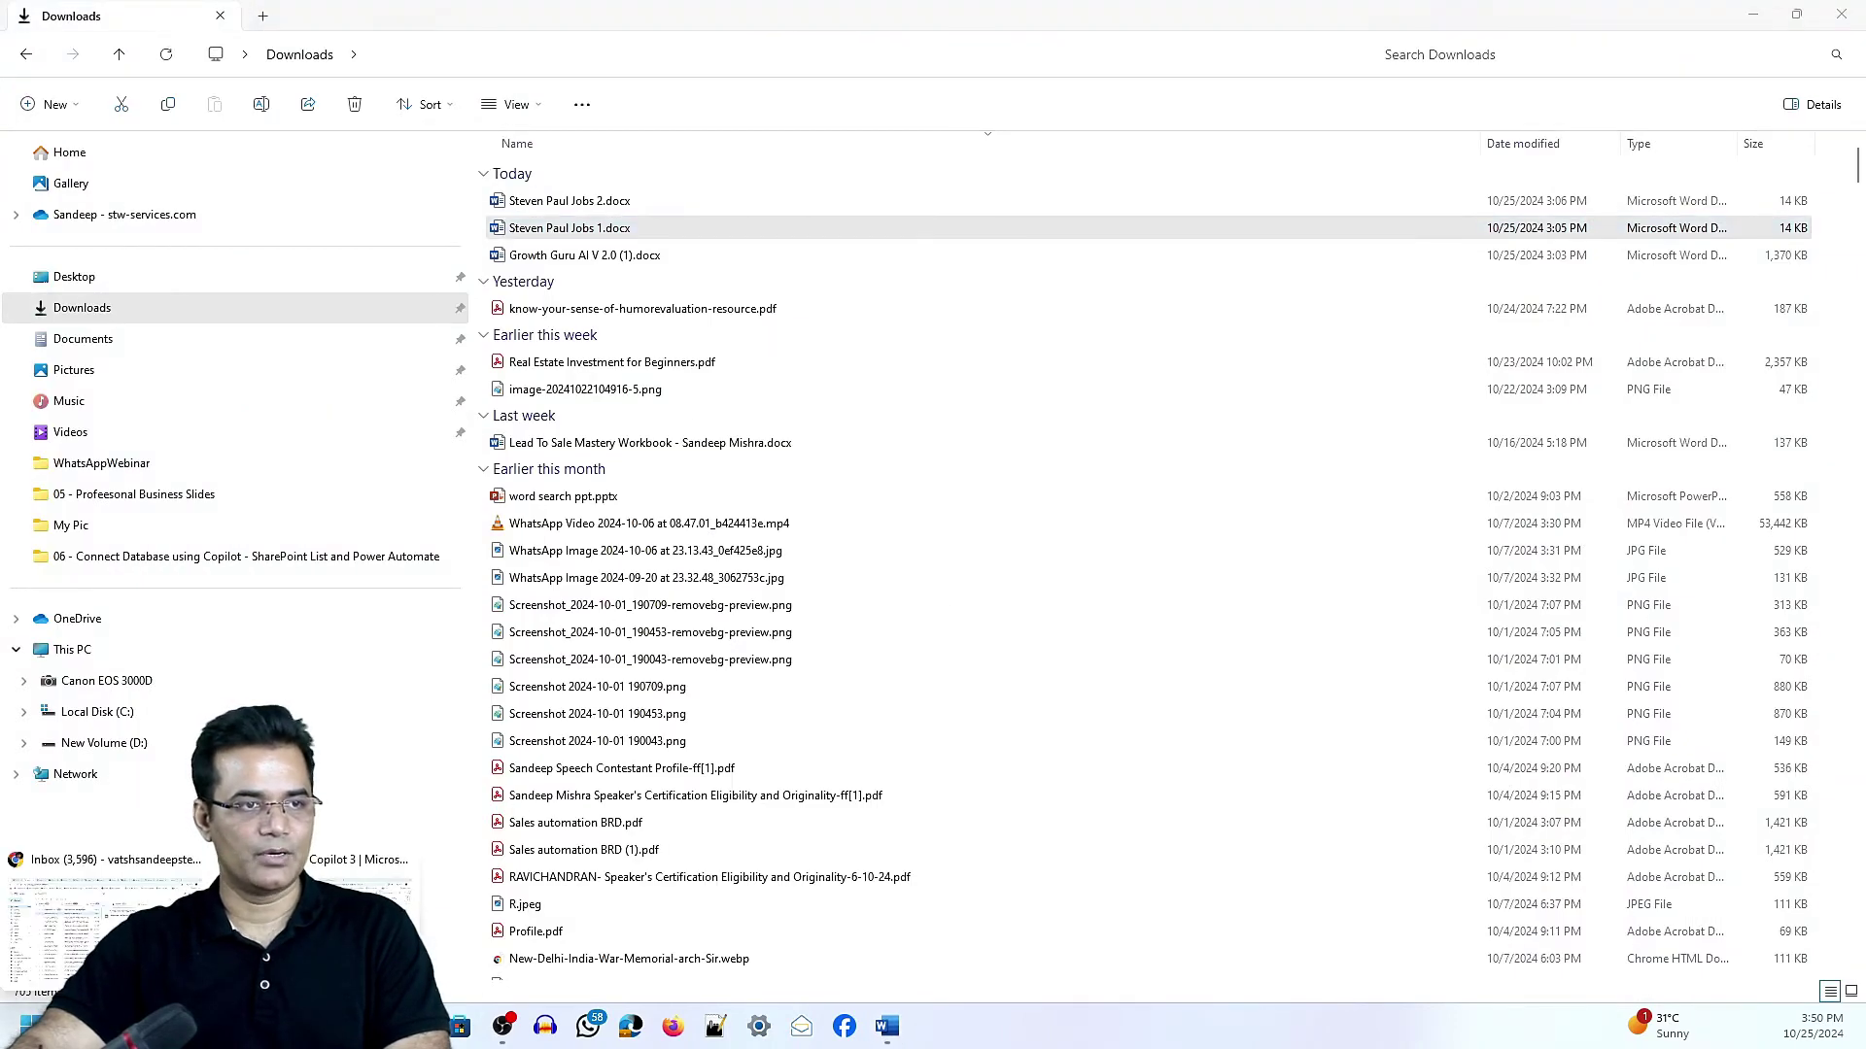
pyautogui.click(330, 923)
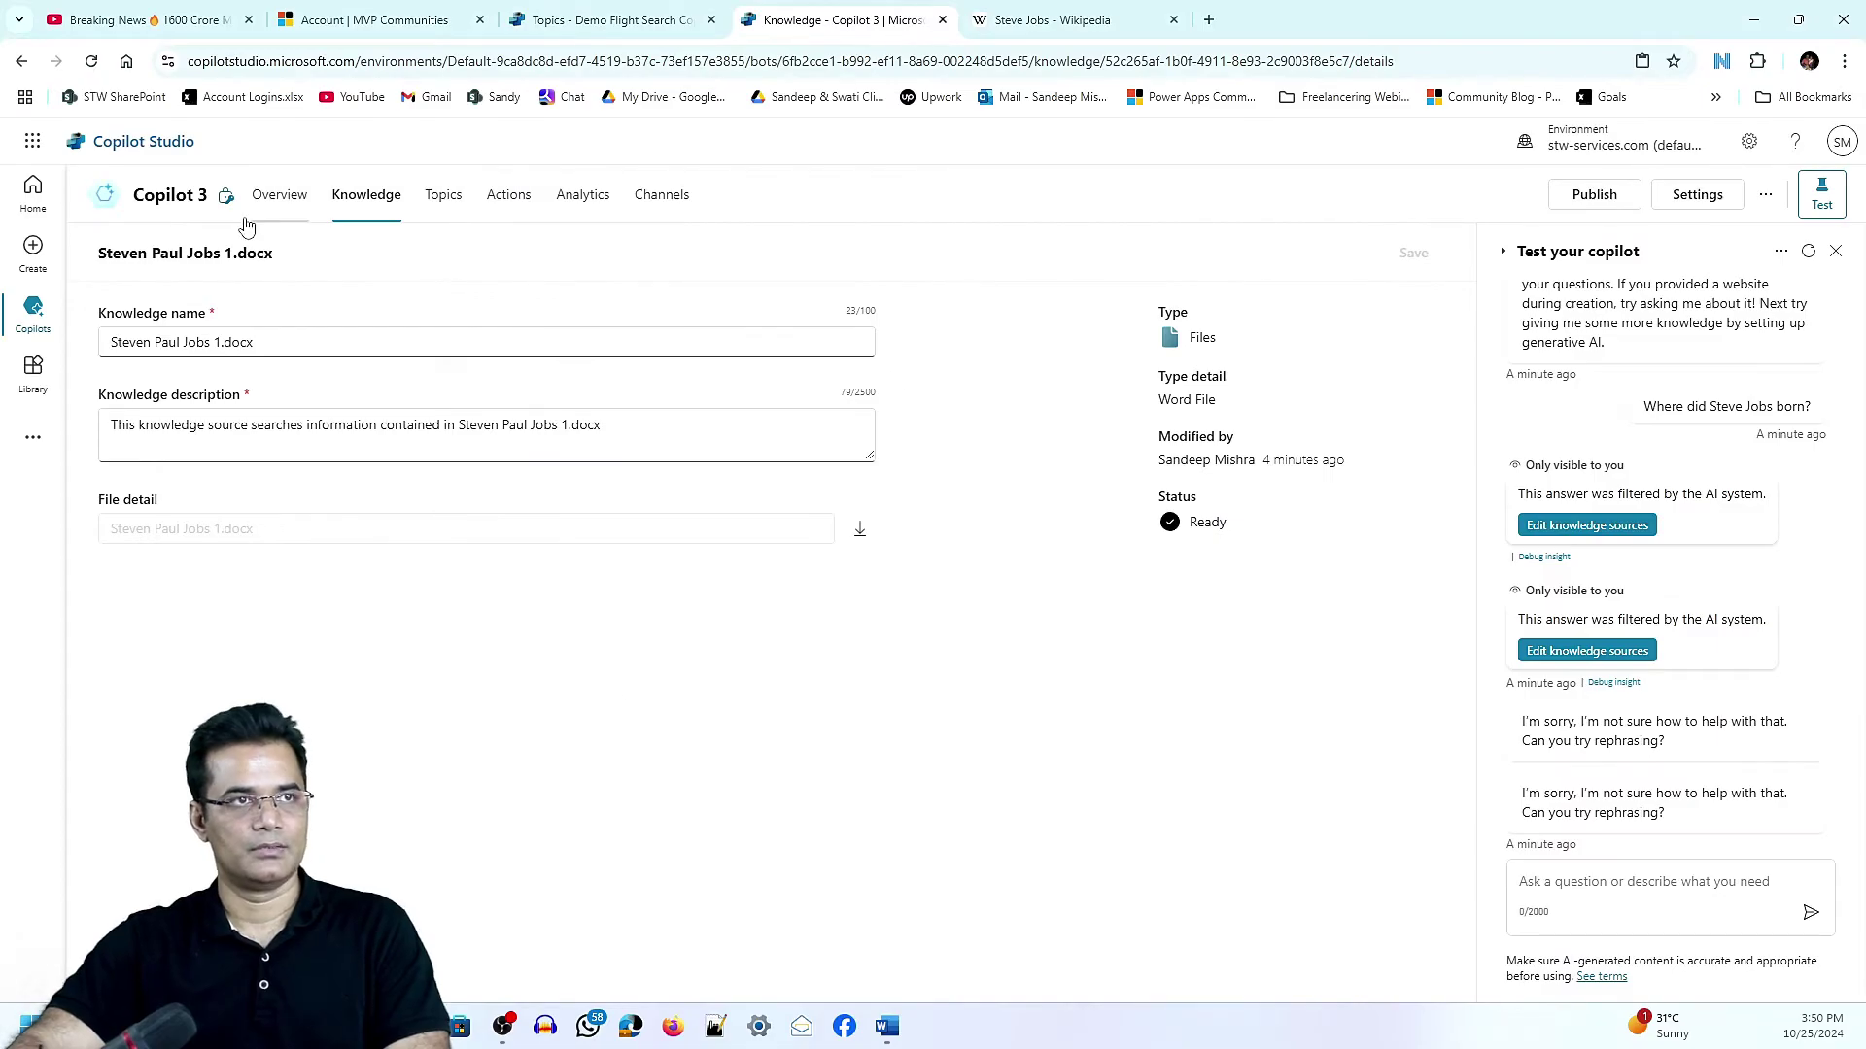
pyautogui.click(375, 198)
pyautogui.click(175, 266)
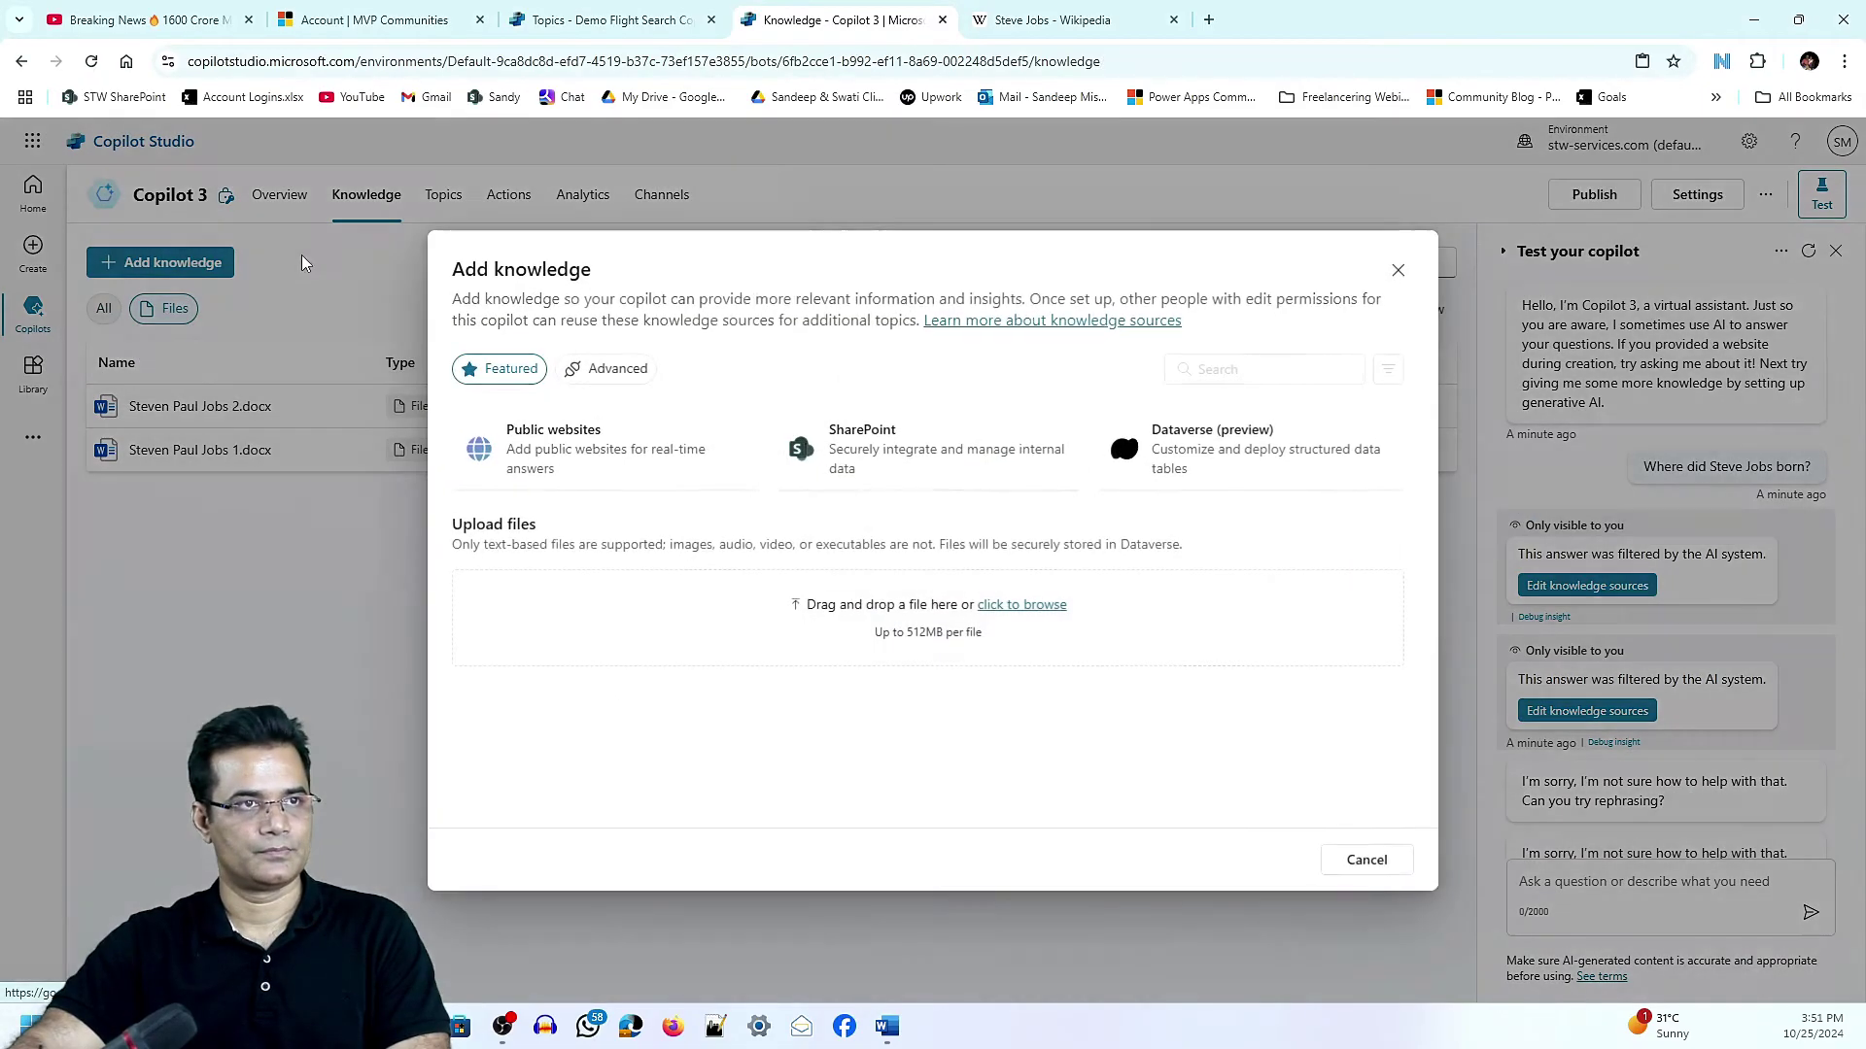
pyautogui.click(1011, 606)
pyautogui.click(1700, 965)
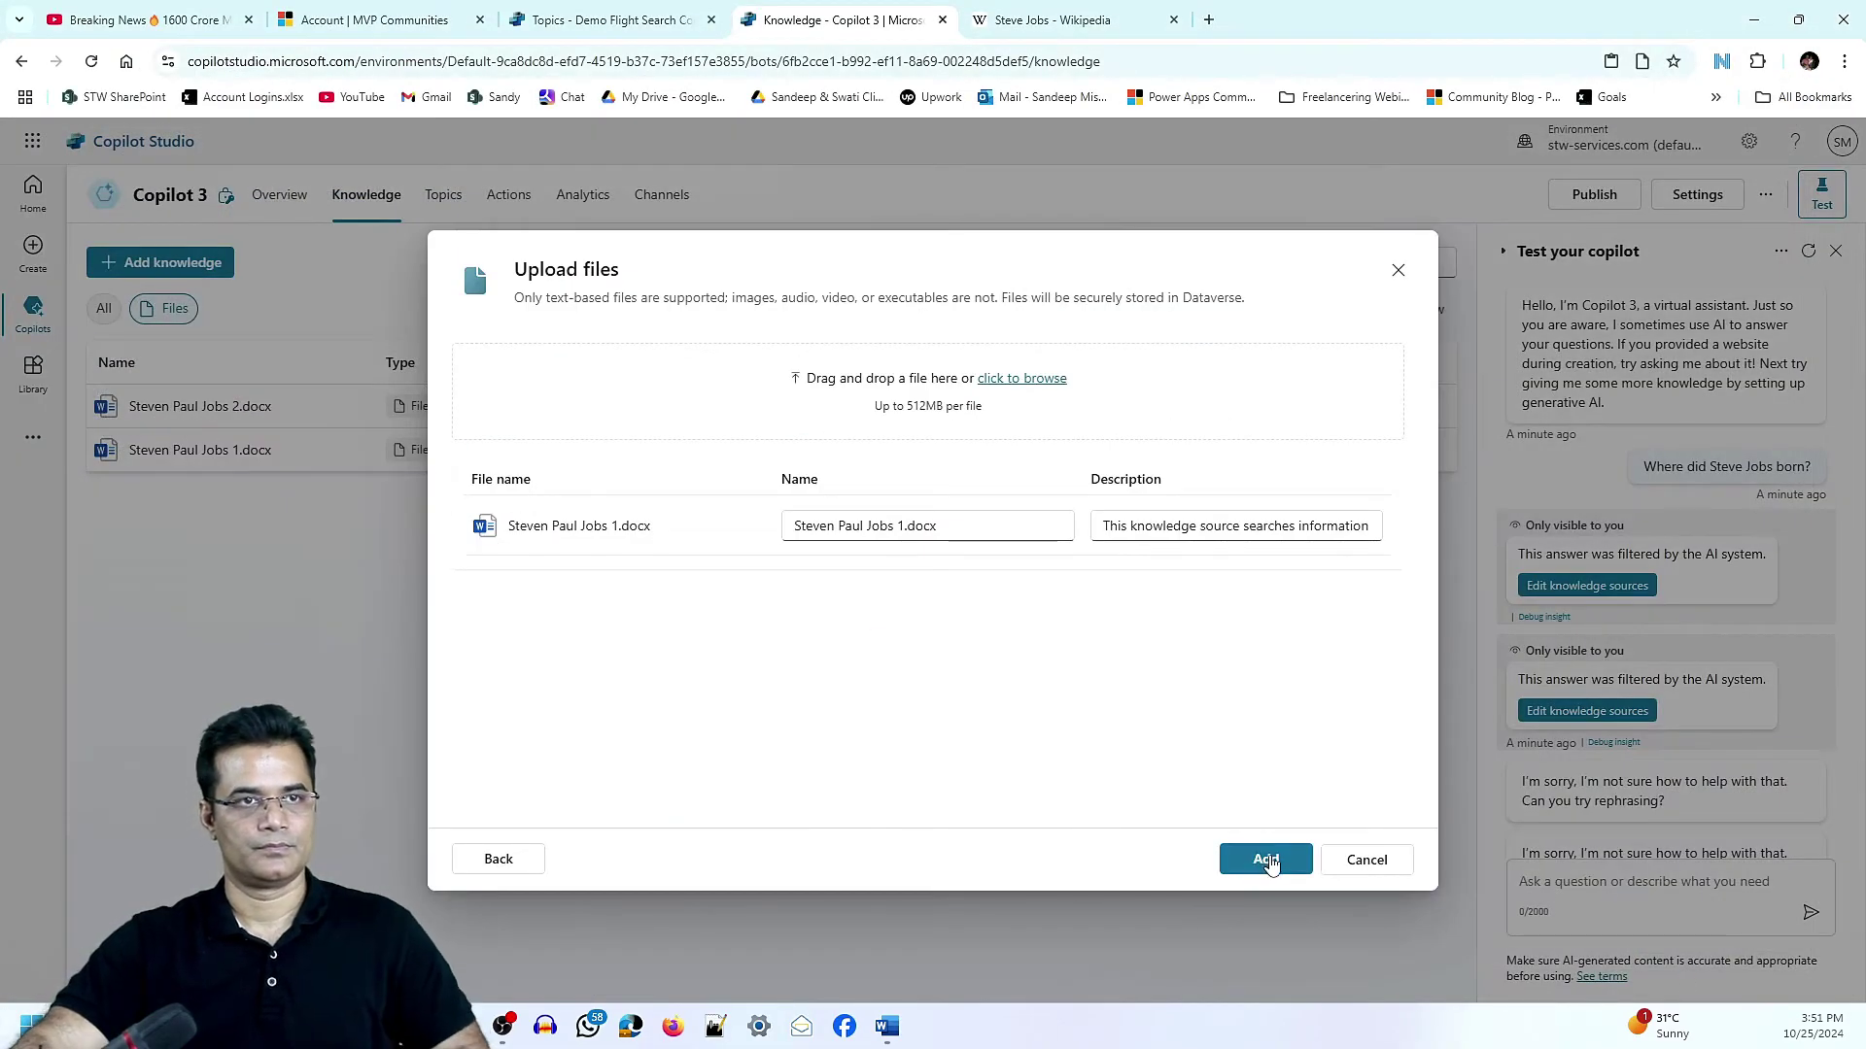
pyautogui.click(1264, 861)
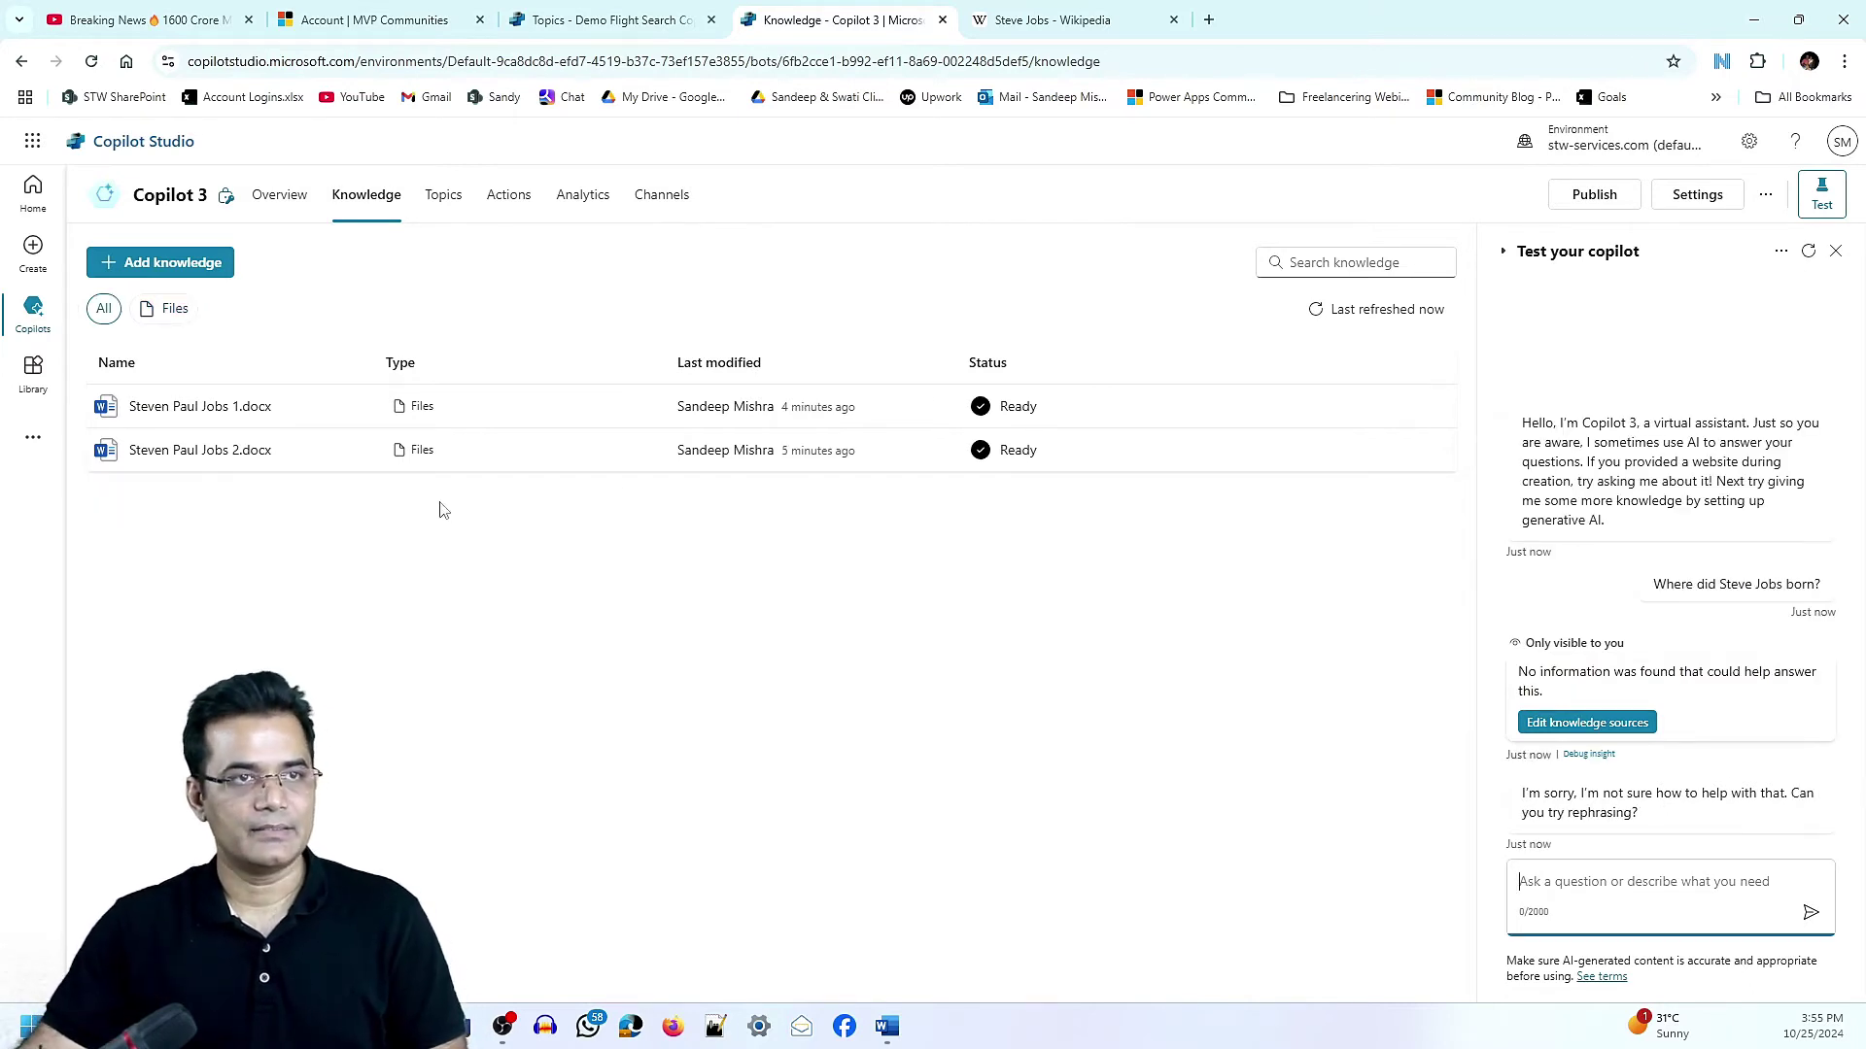
# Have Conversational boosting's generative answers use both Steven Paul Jobs files, and save the topic.
pyautogui.click(441, 195)
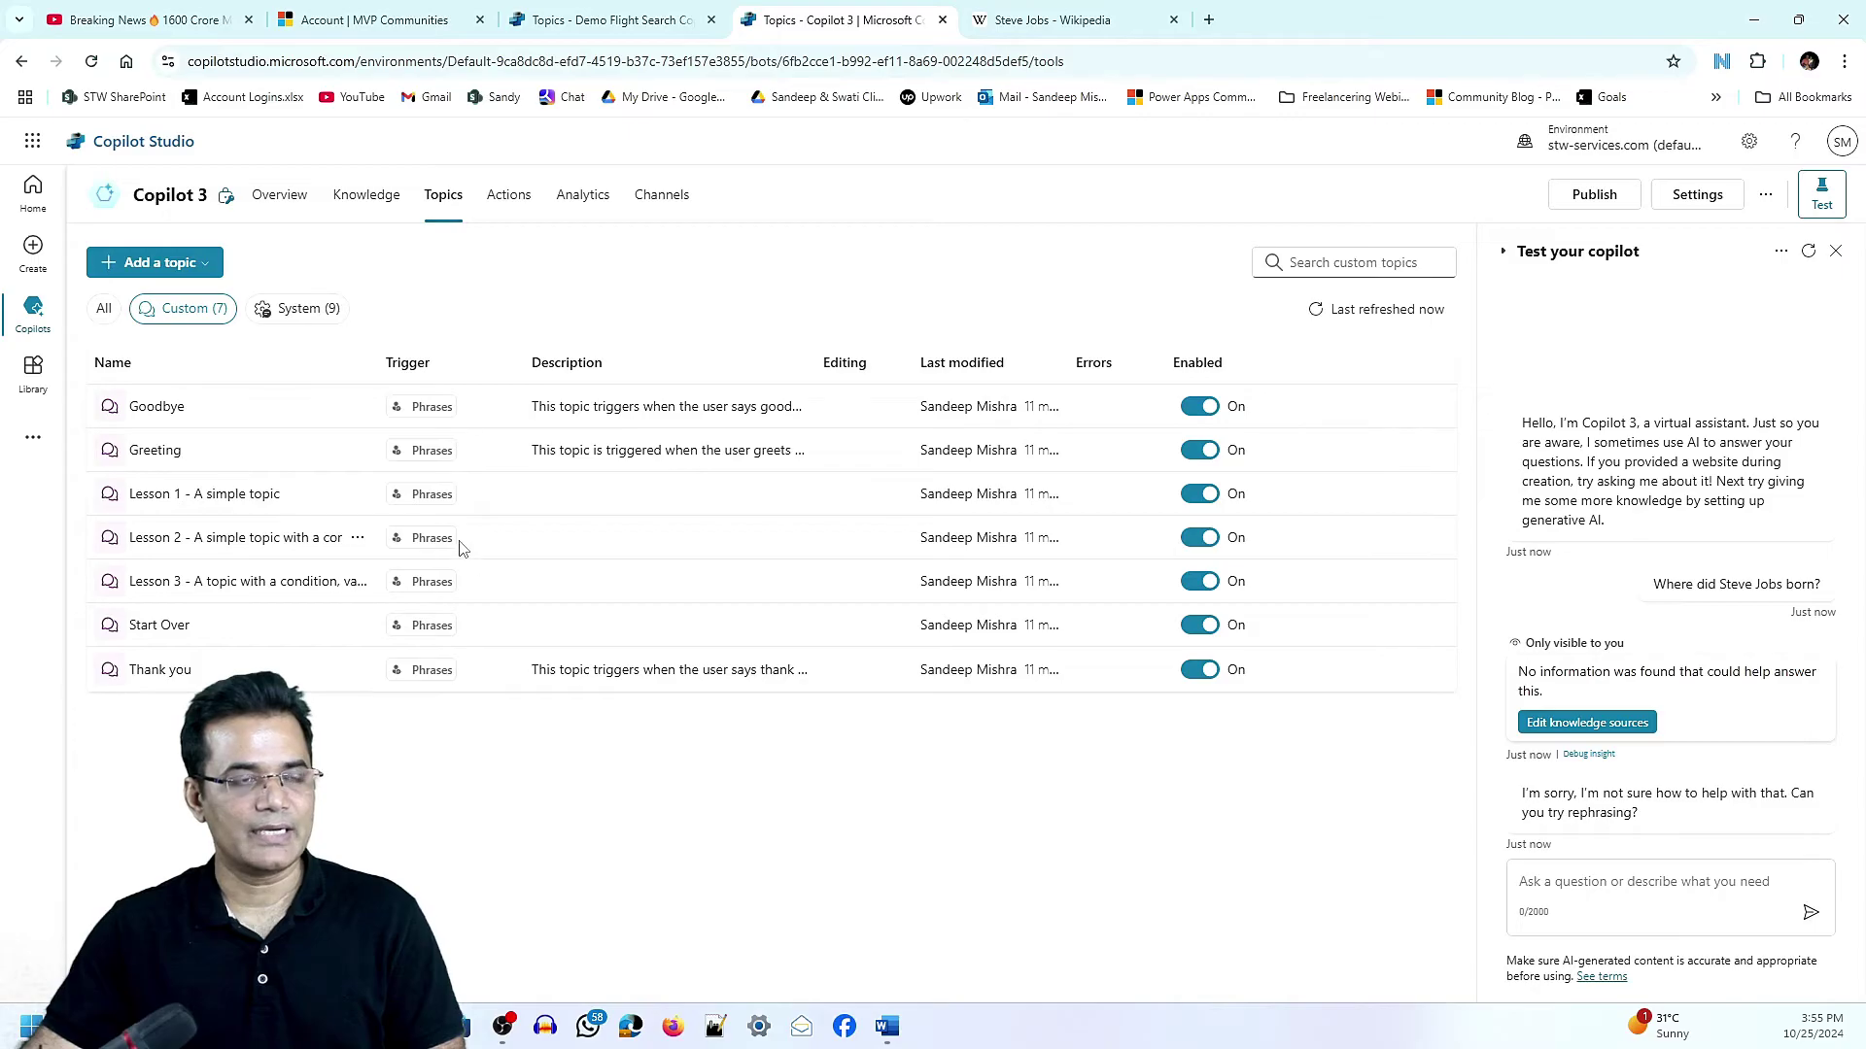
pyautogui.click(313, 309)
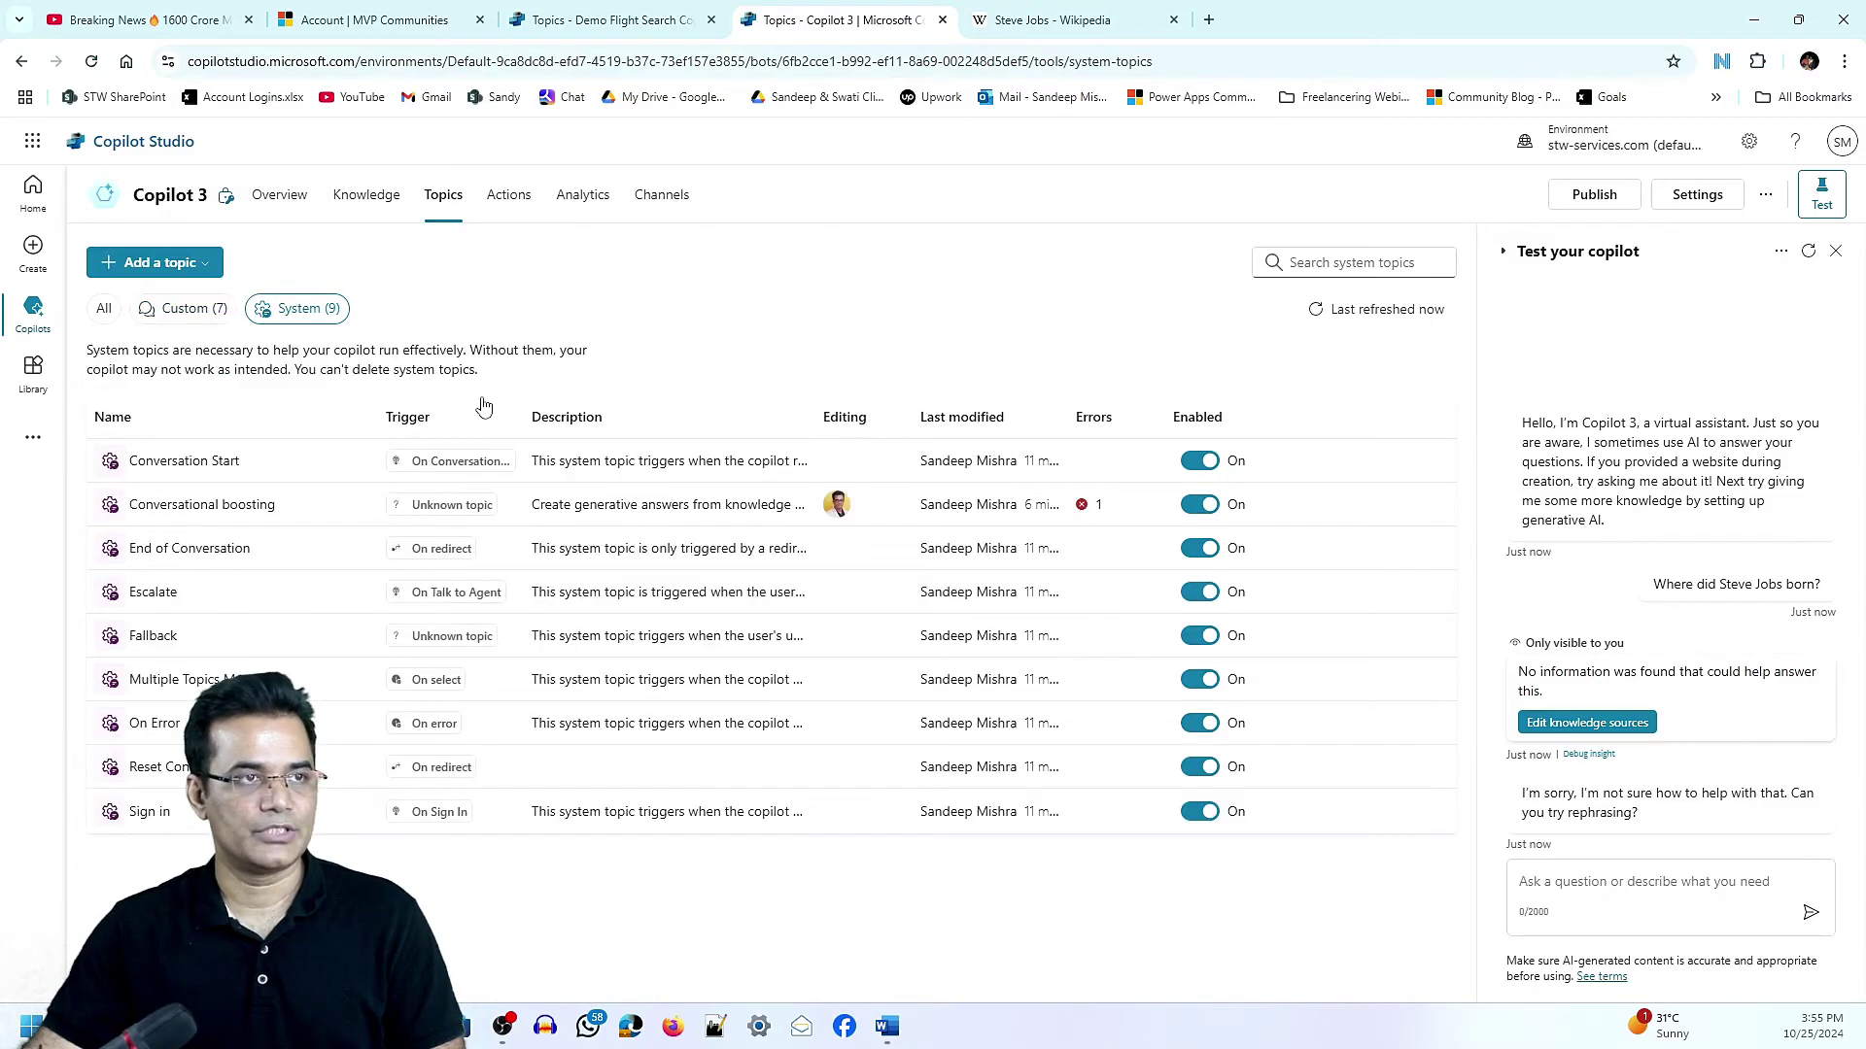
pyautogui.click(245, 507)
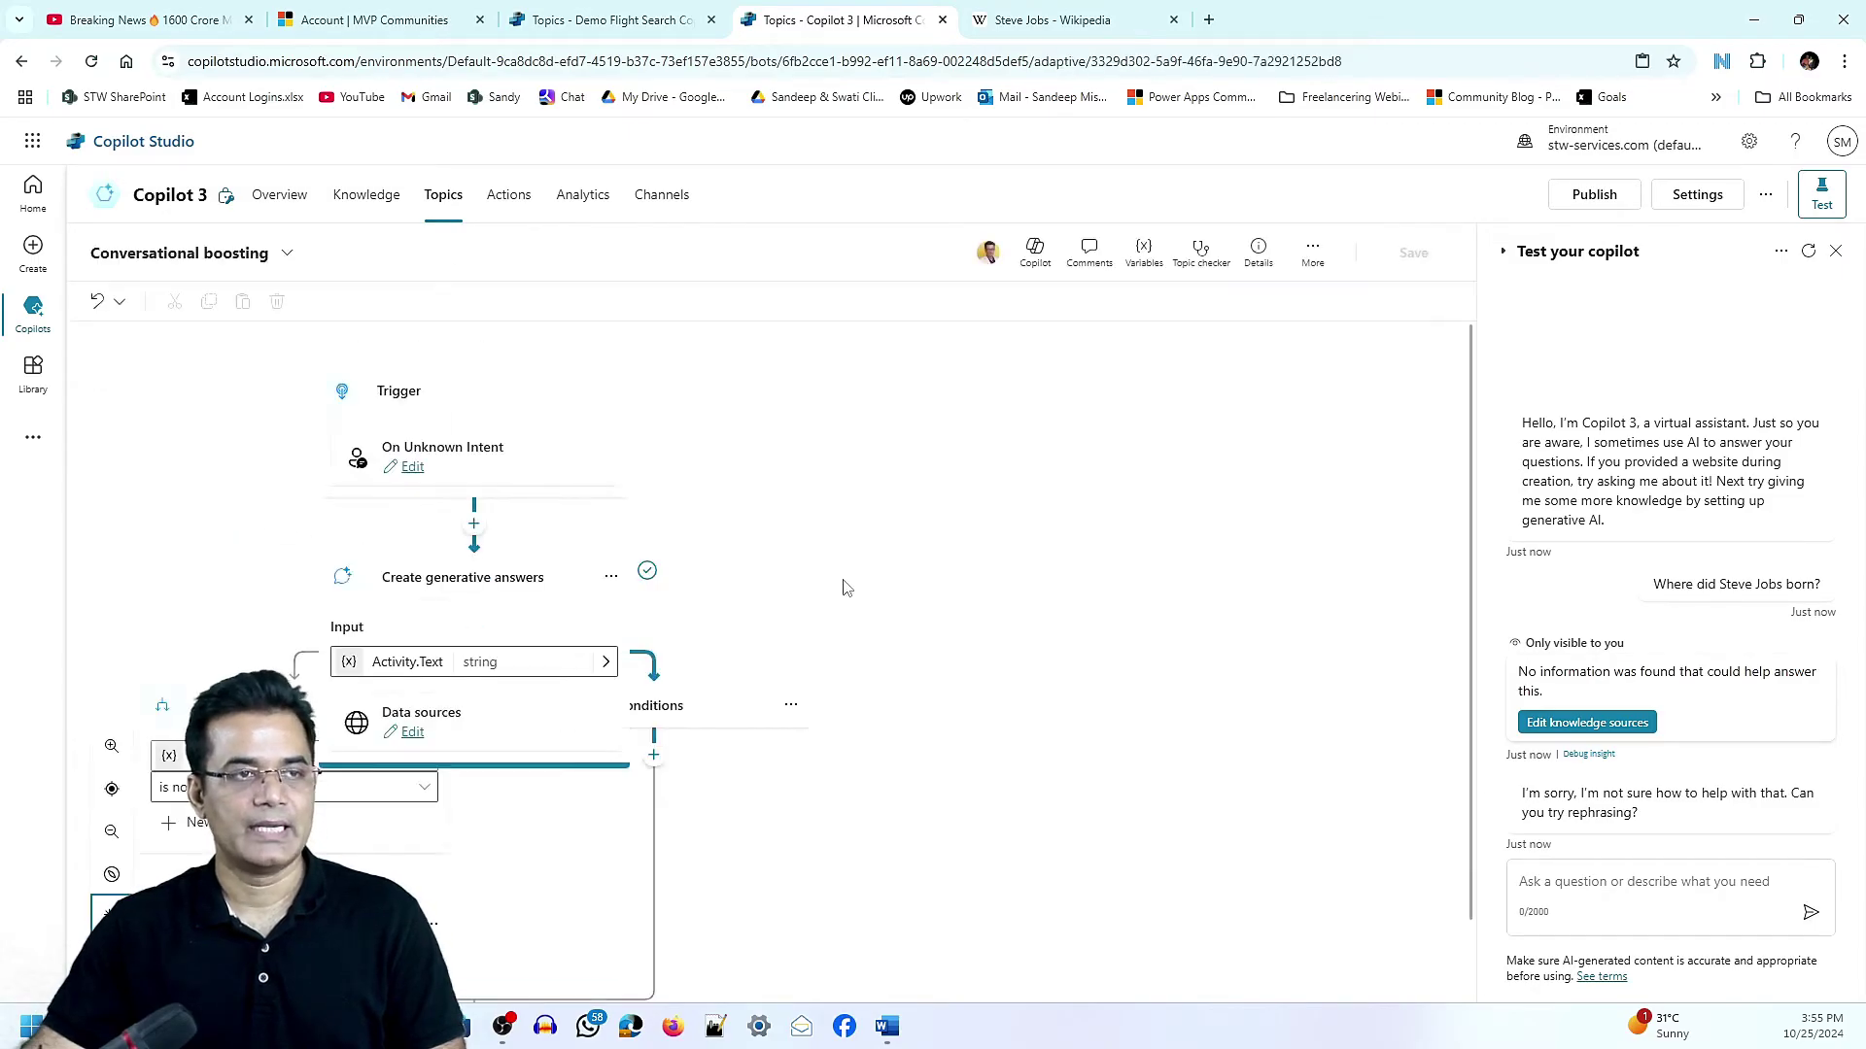
pyautogui.click(779, 736)
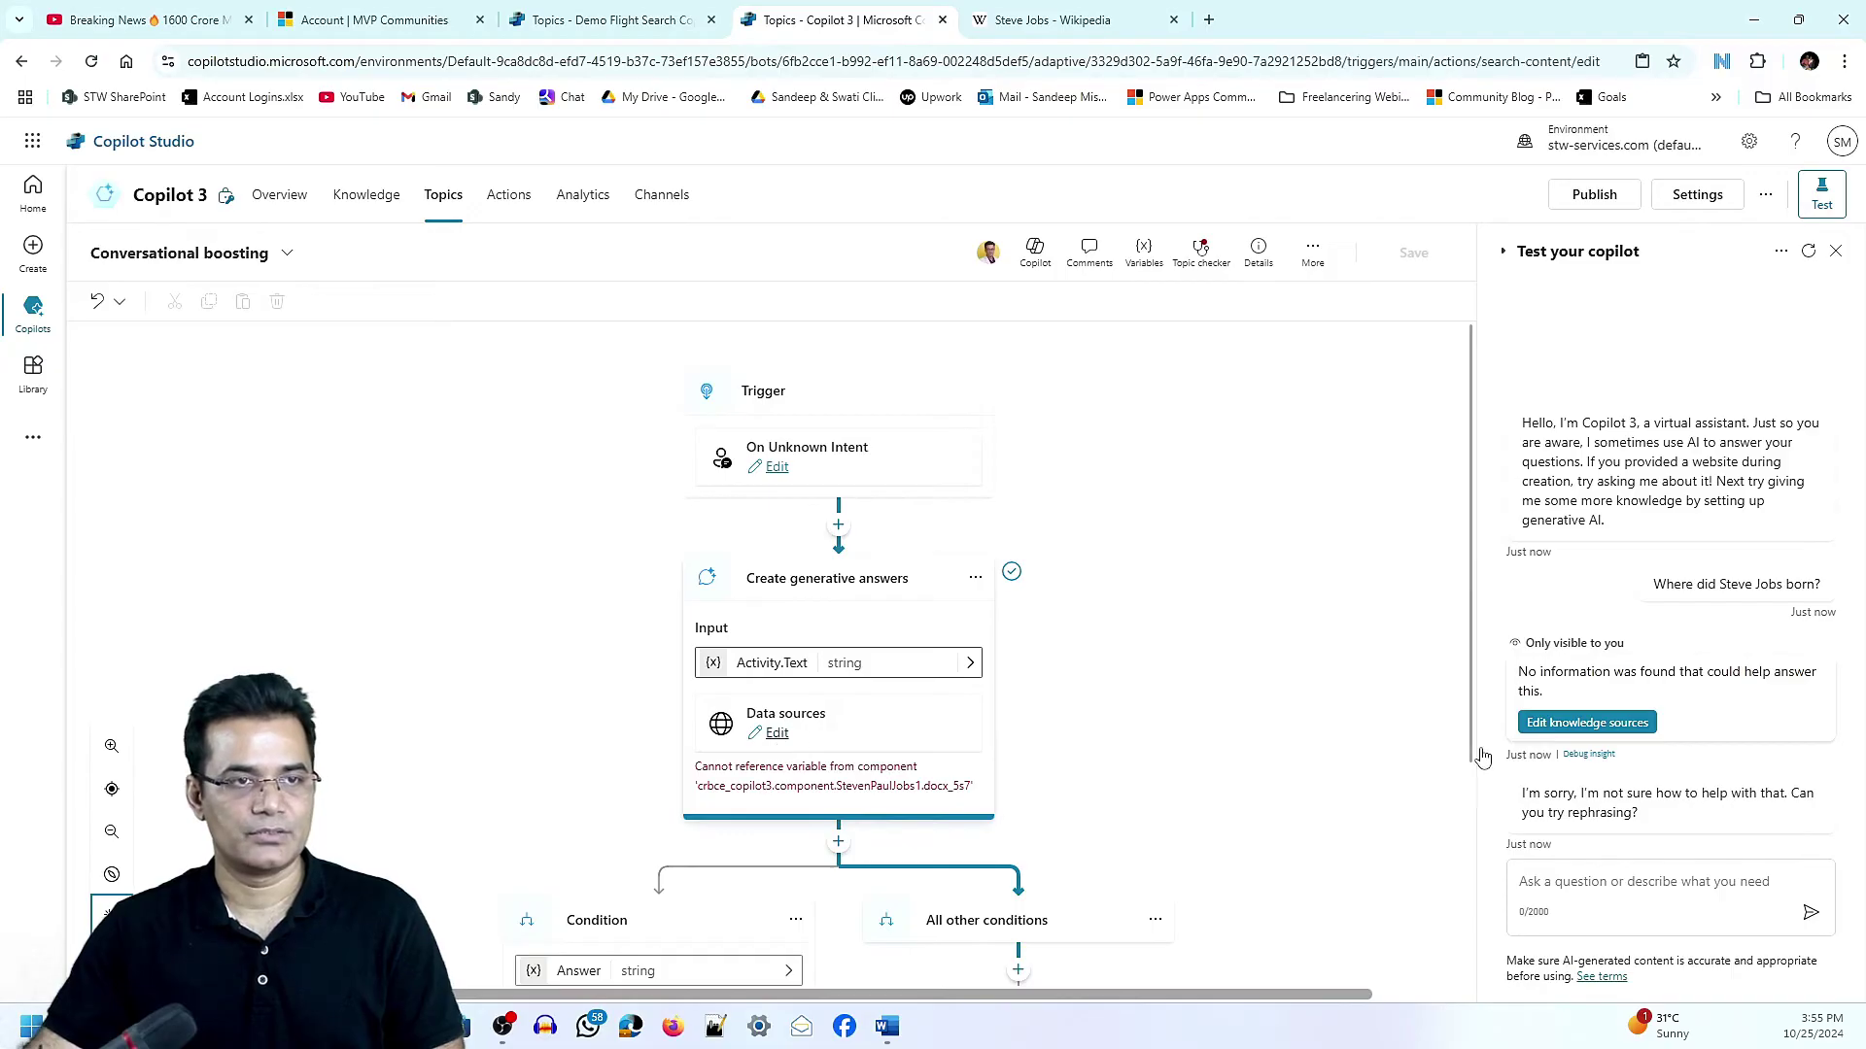
pyautogui.click(1191, 606)
pyautogui.click(1191, 649)
pyautogui.click(1414, 254)
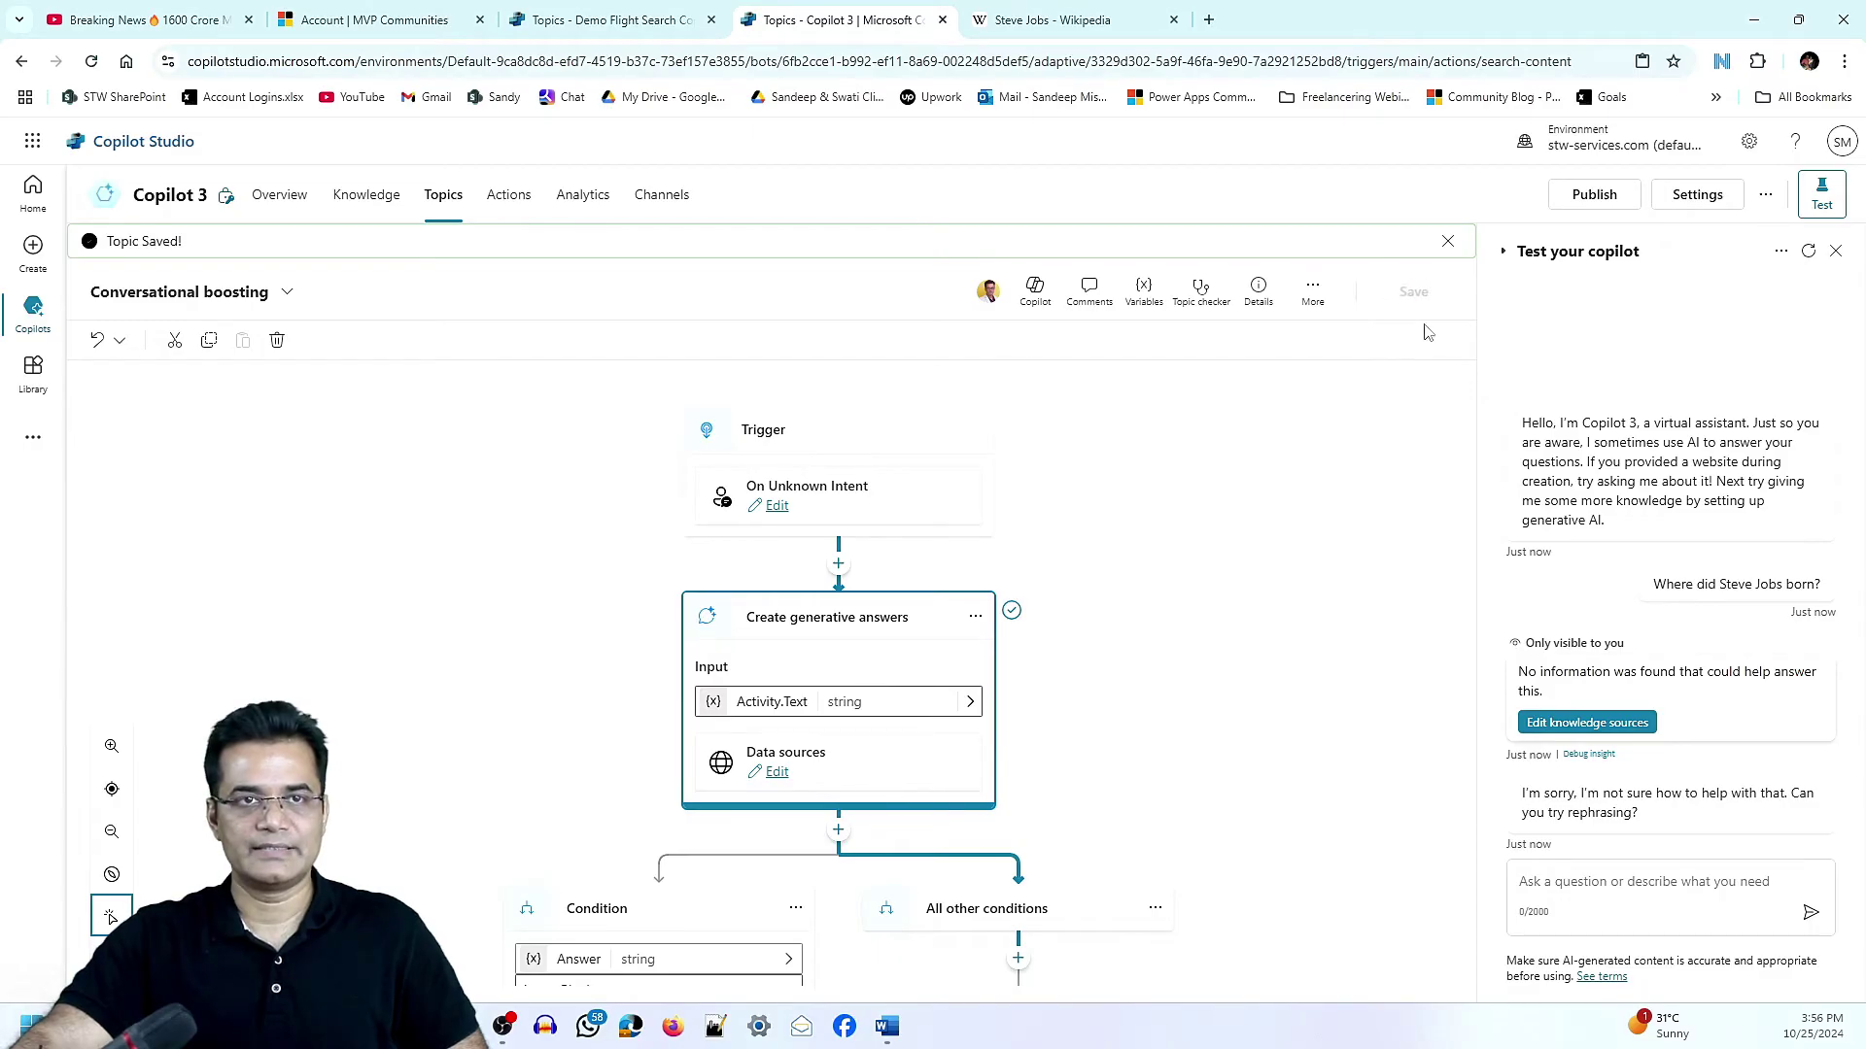
# Restart the test chat and begin typing 'Where did Steve Jobs bor'.
pyautogui.click(1809, 251)
pyautogui.click(1649, 903)
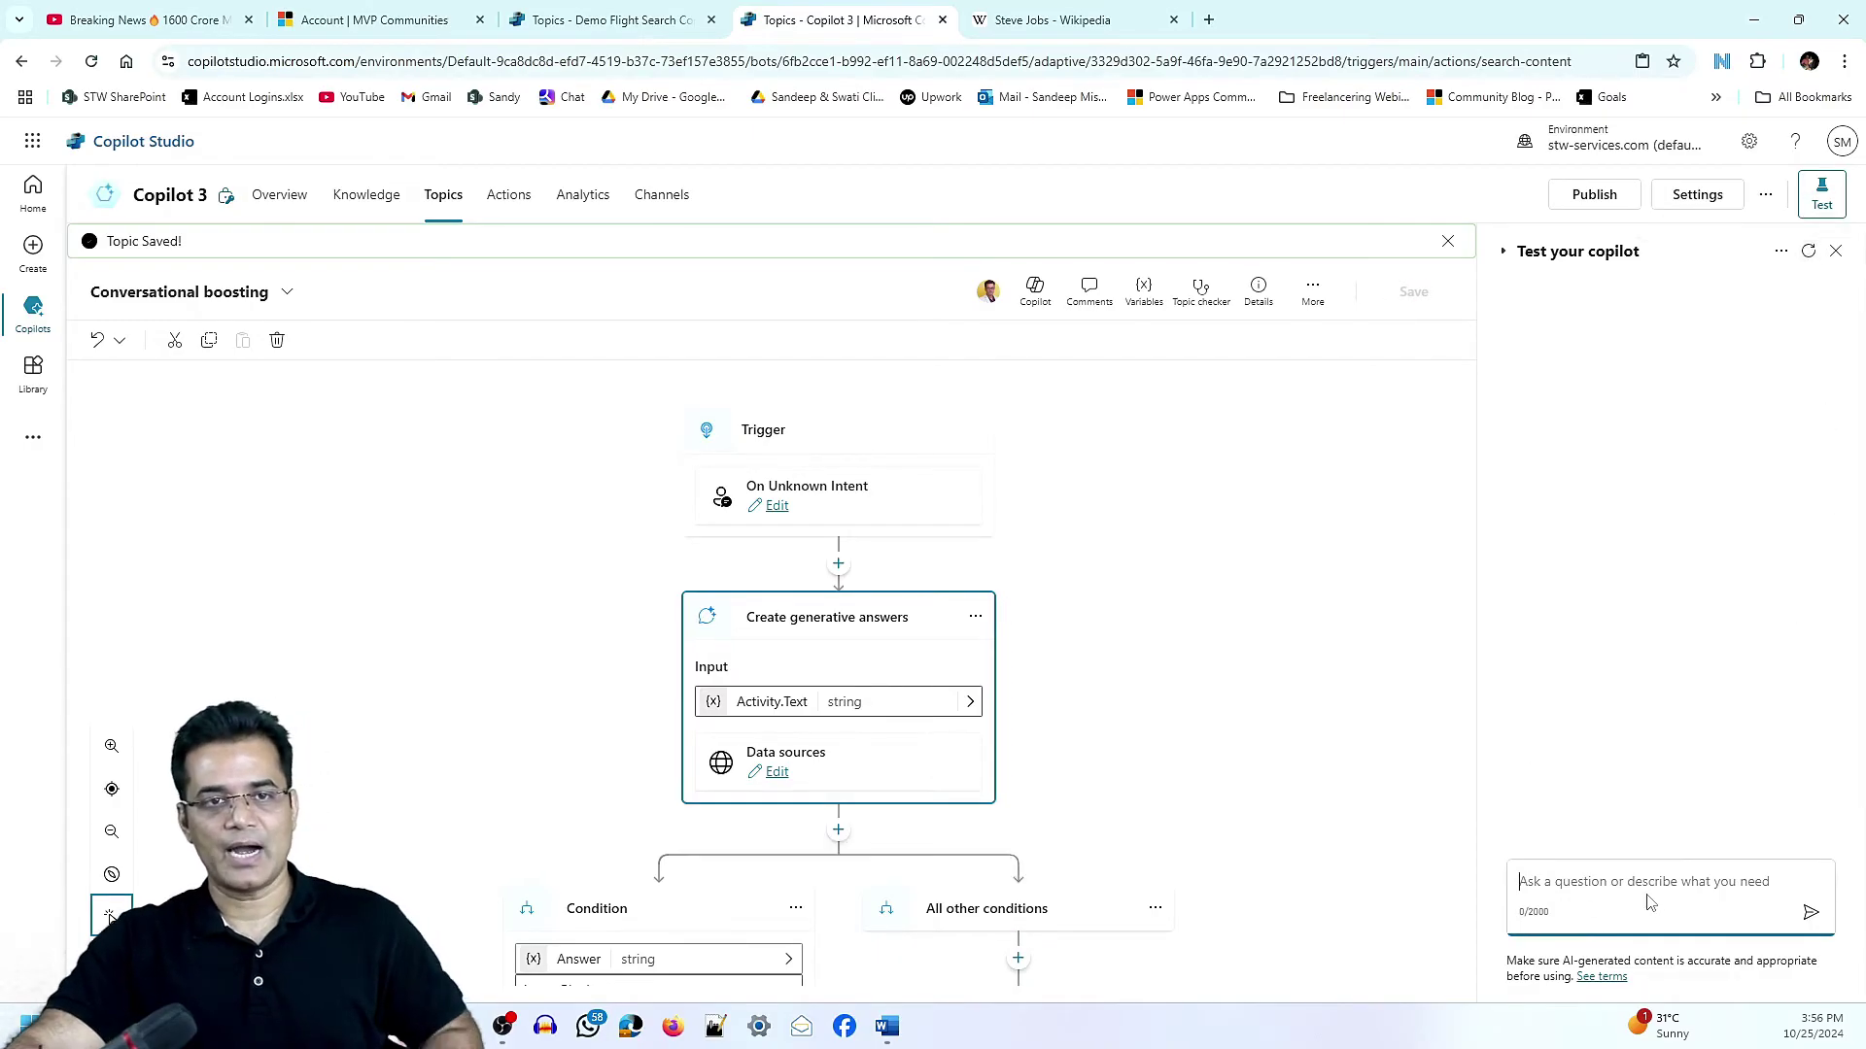
pyautogui.write('W')
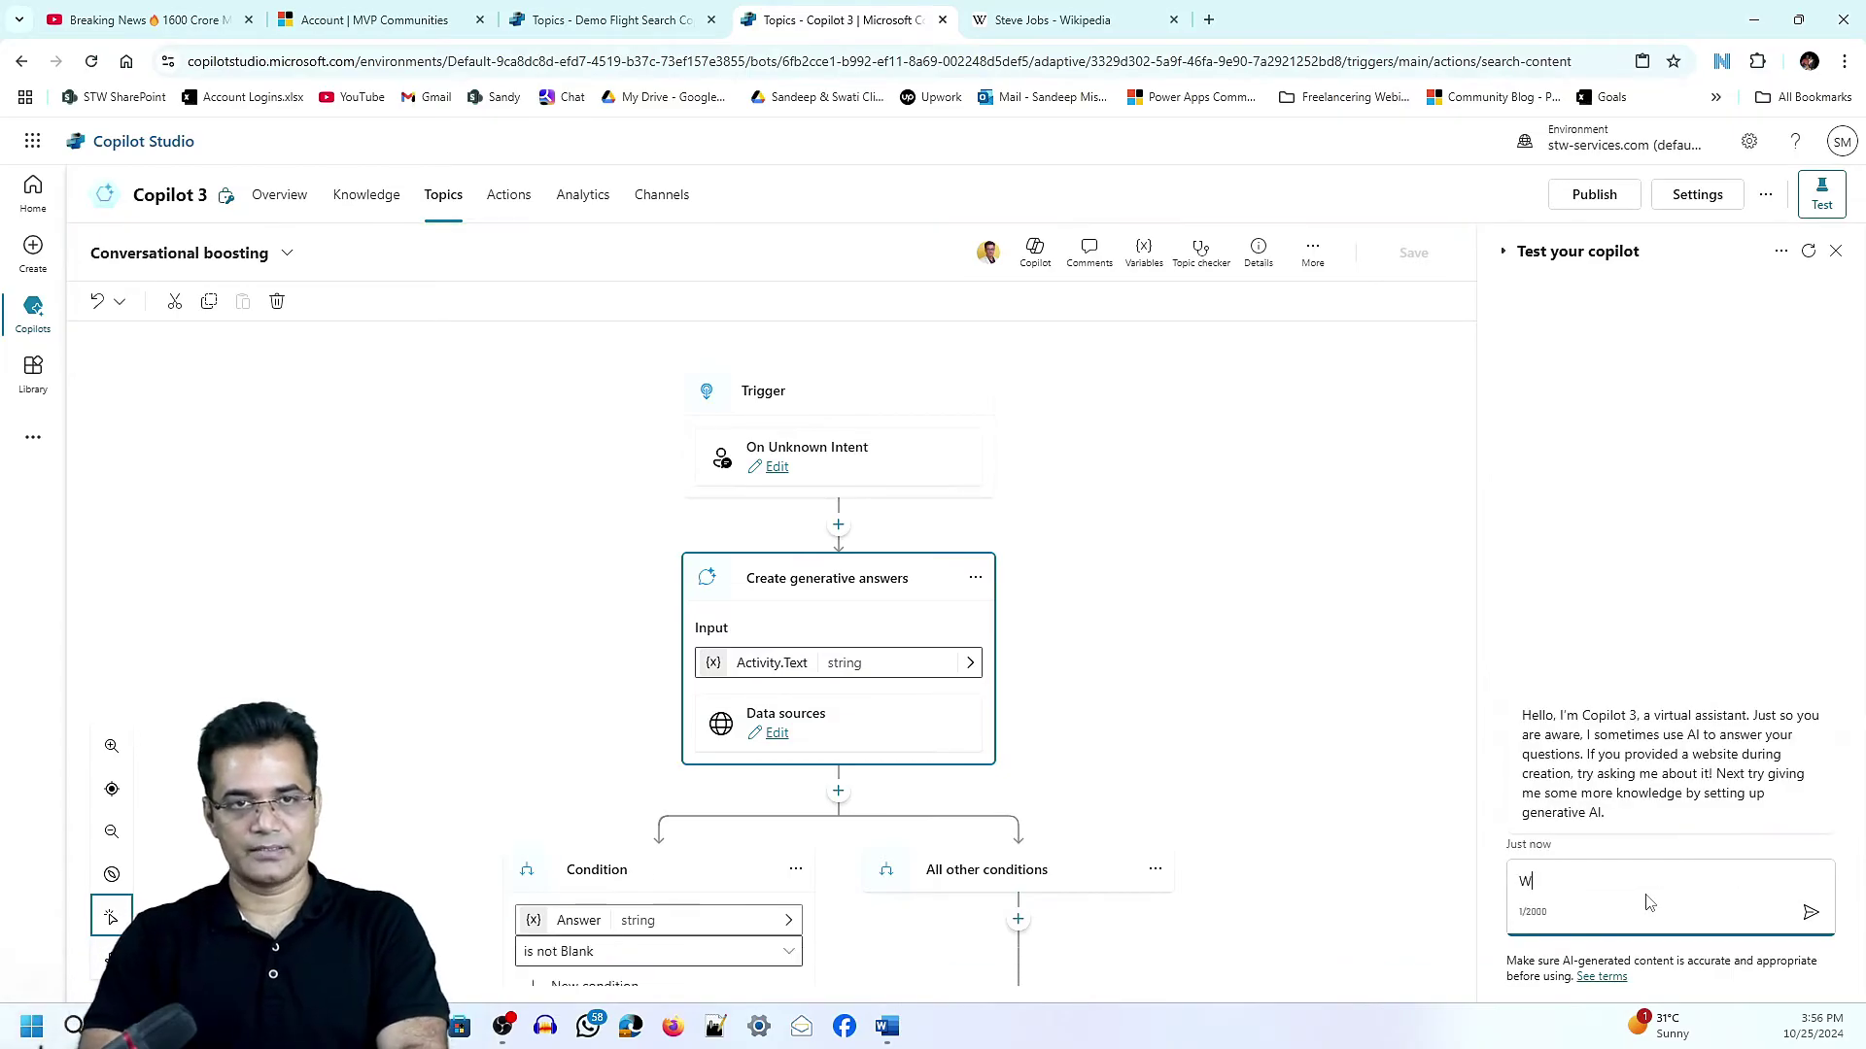
pyautogui.write('here did ')
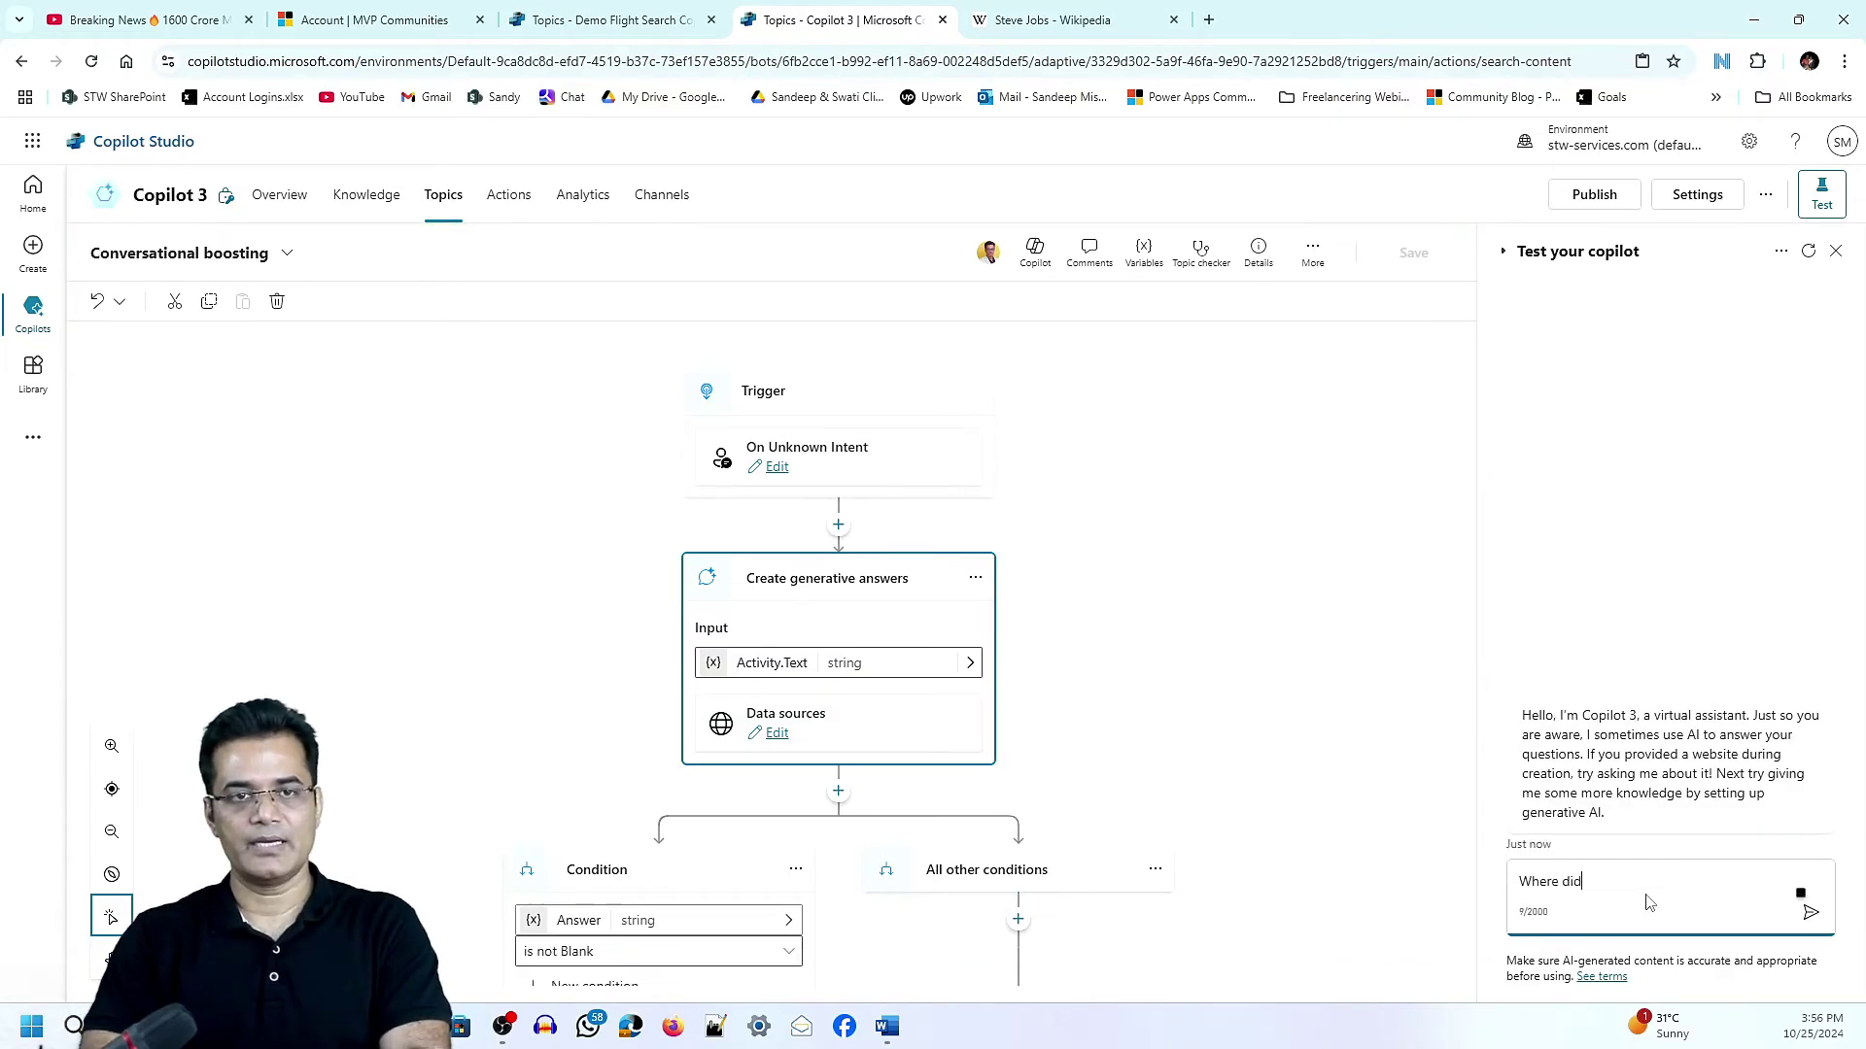
pyautogui.write('Steve Jobs born?')
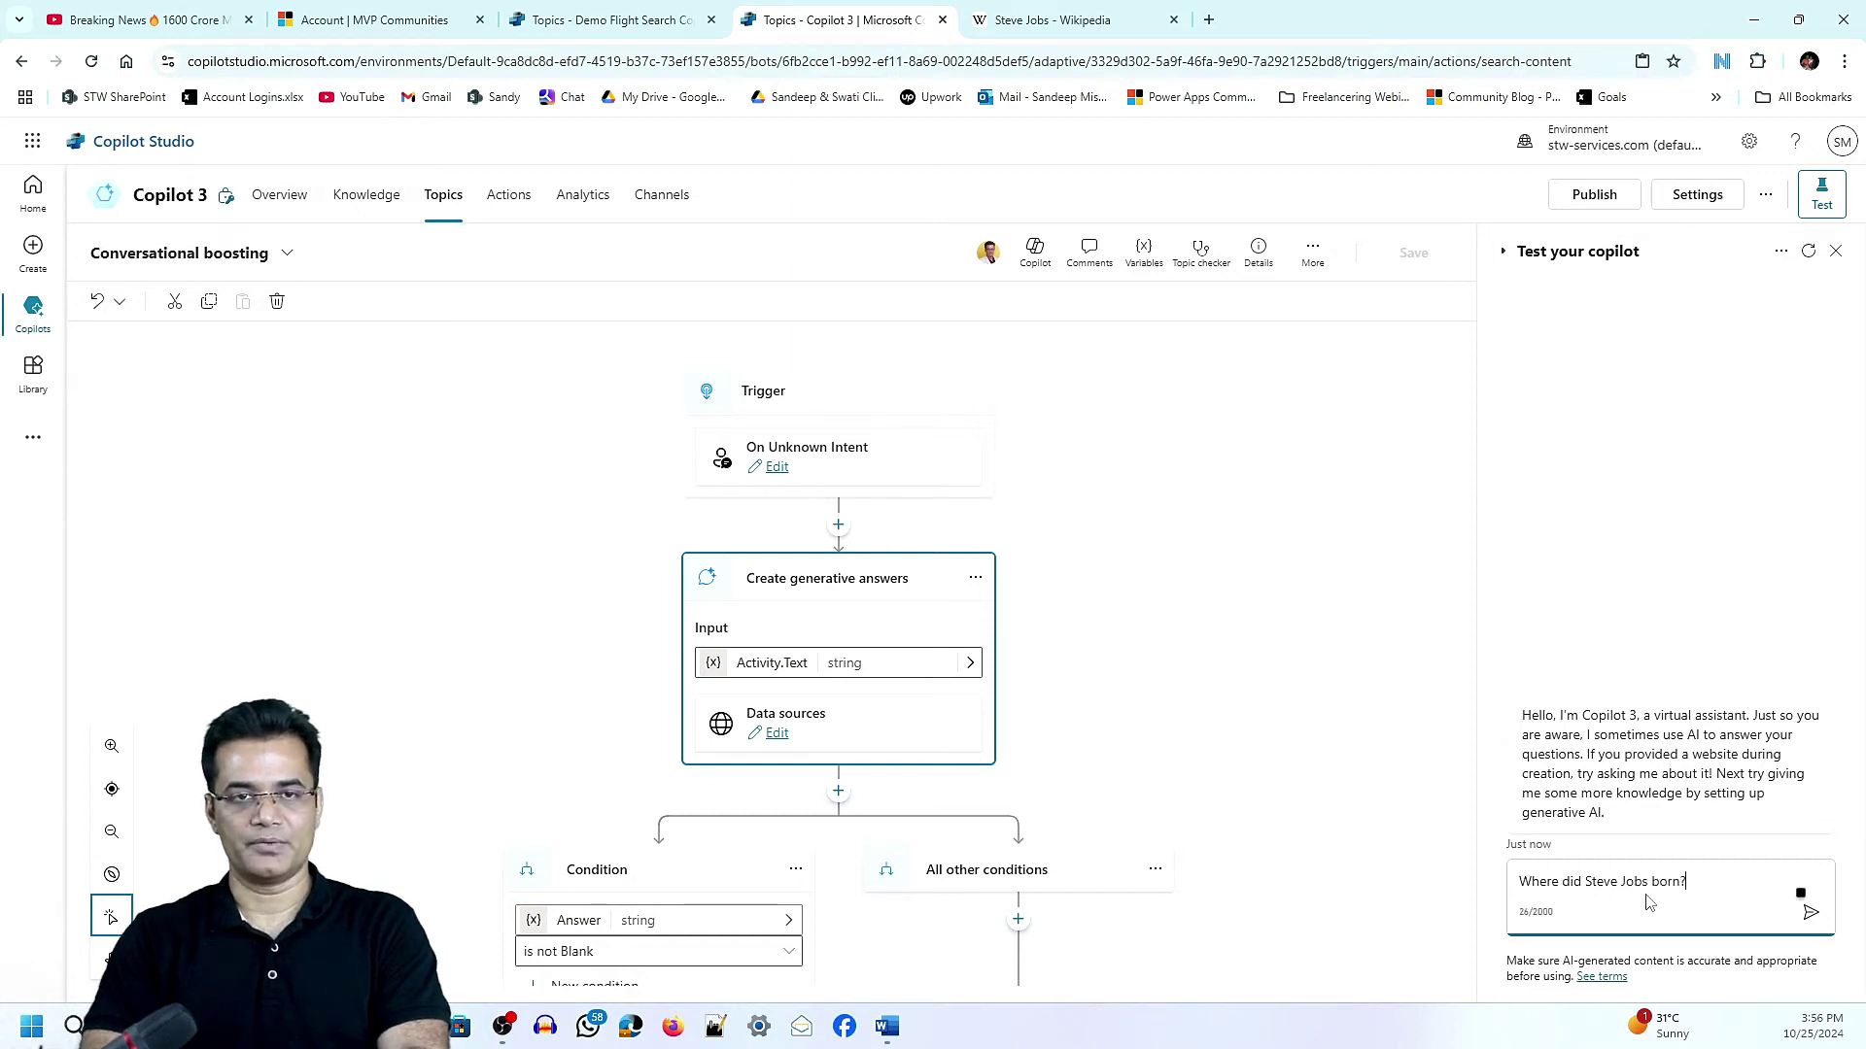
# Ask the test copilot 'Where did Steve Jobs born?' and 'Who was Steve Jobs?'.
pyautogui.press('Return')
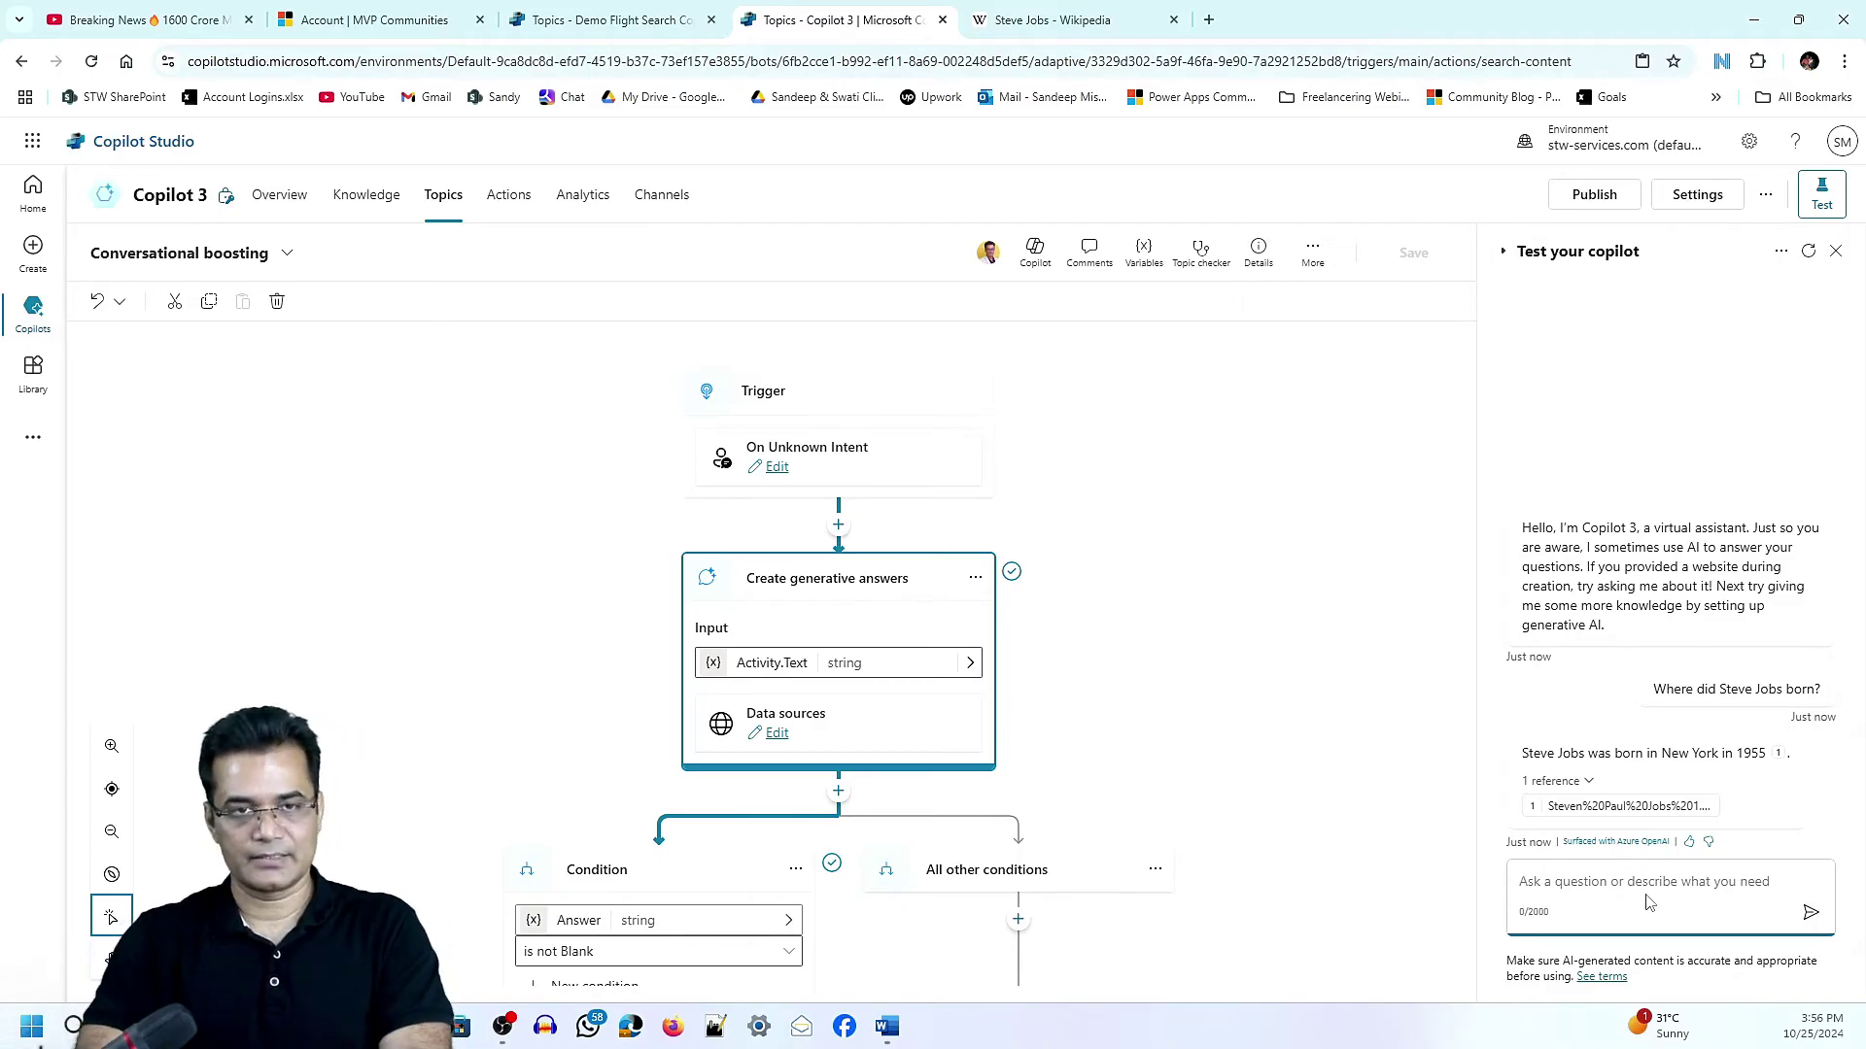
pyautogui.write('Who')
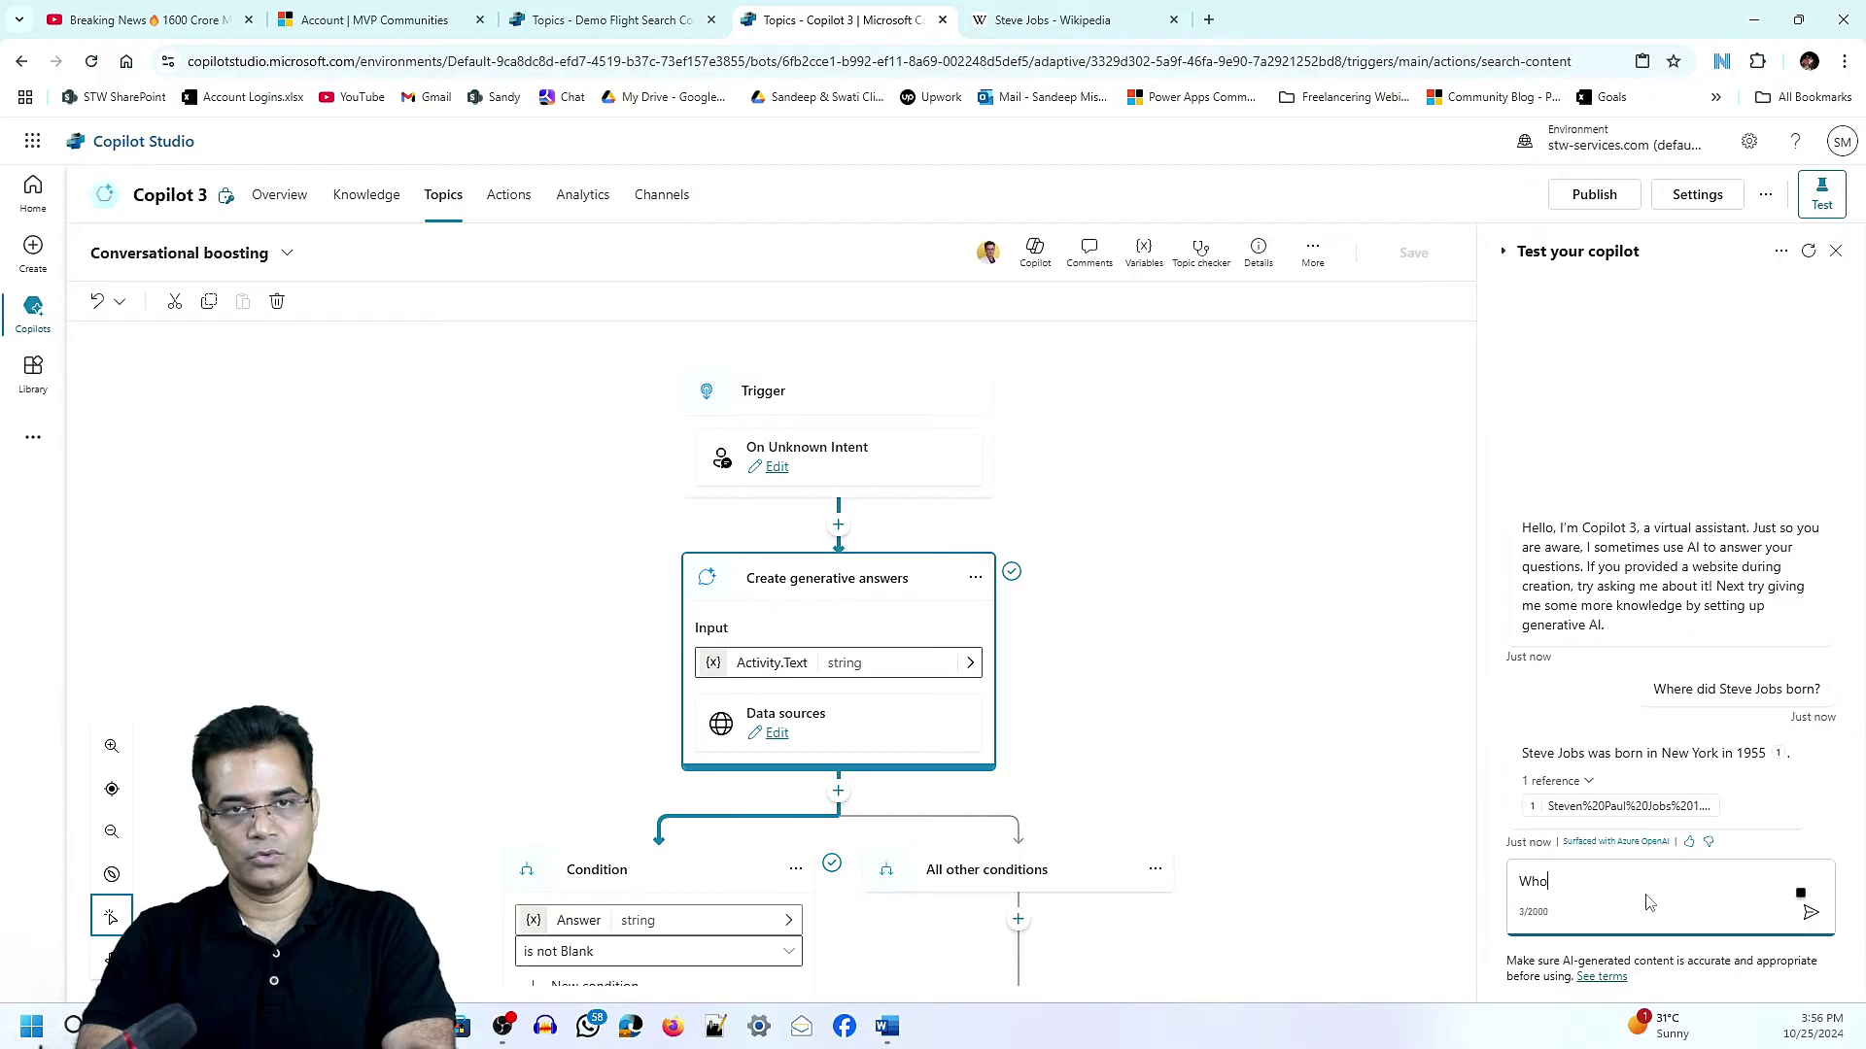
pyautogui.write(' was S')
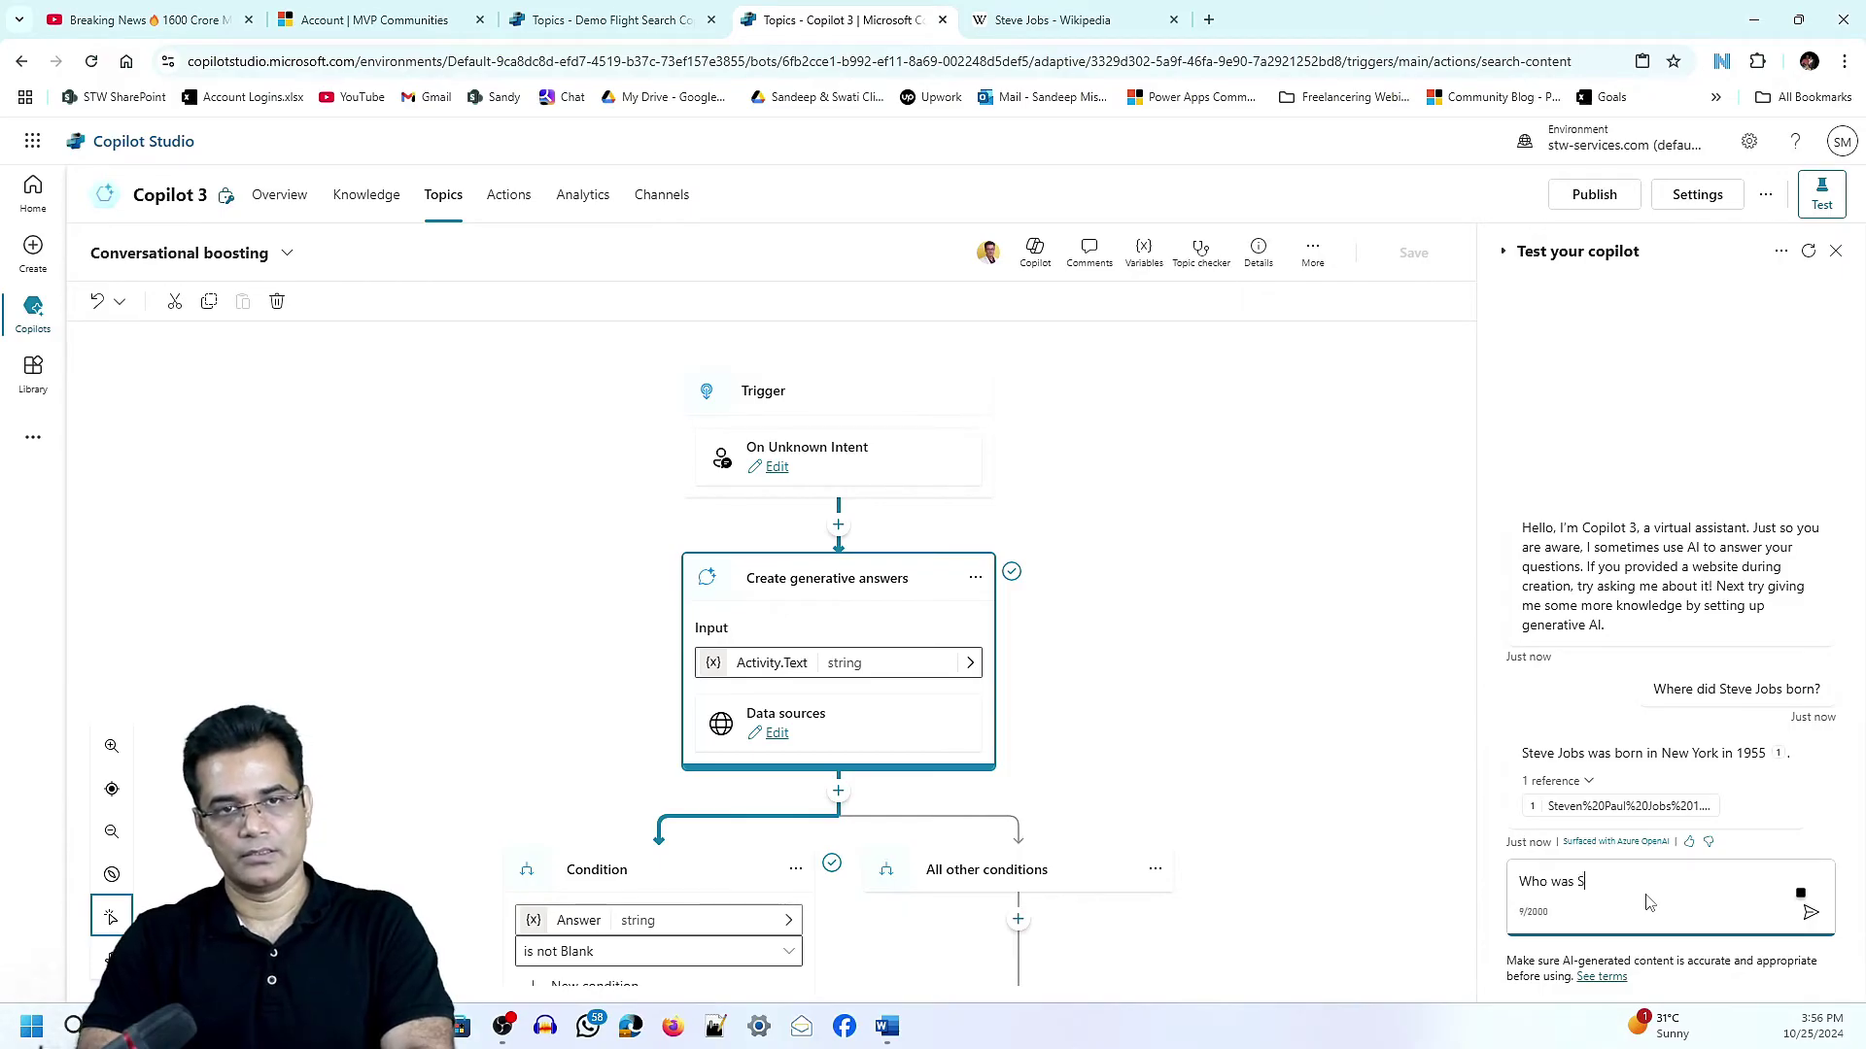
pyautogui.write('teve Jobs?')
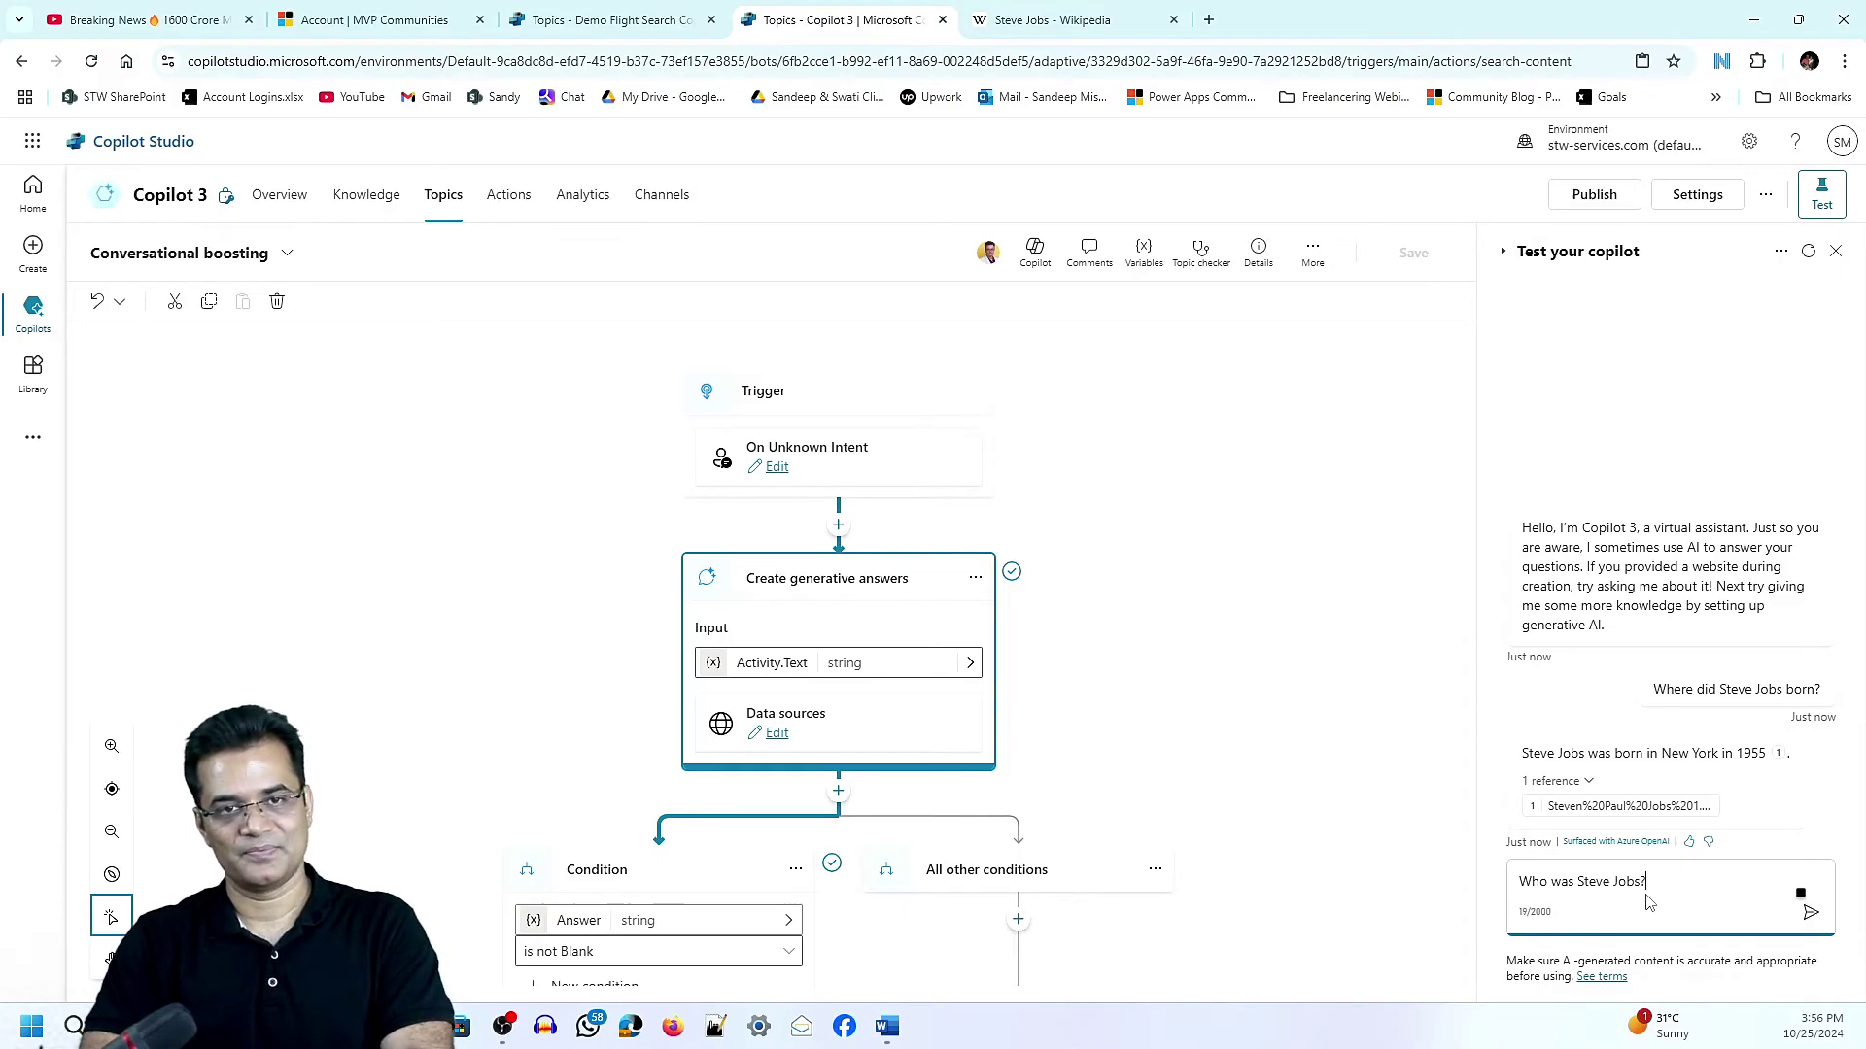
pyautogui.press('Return')
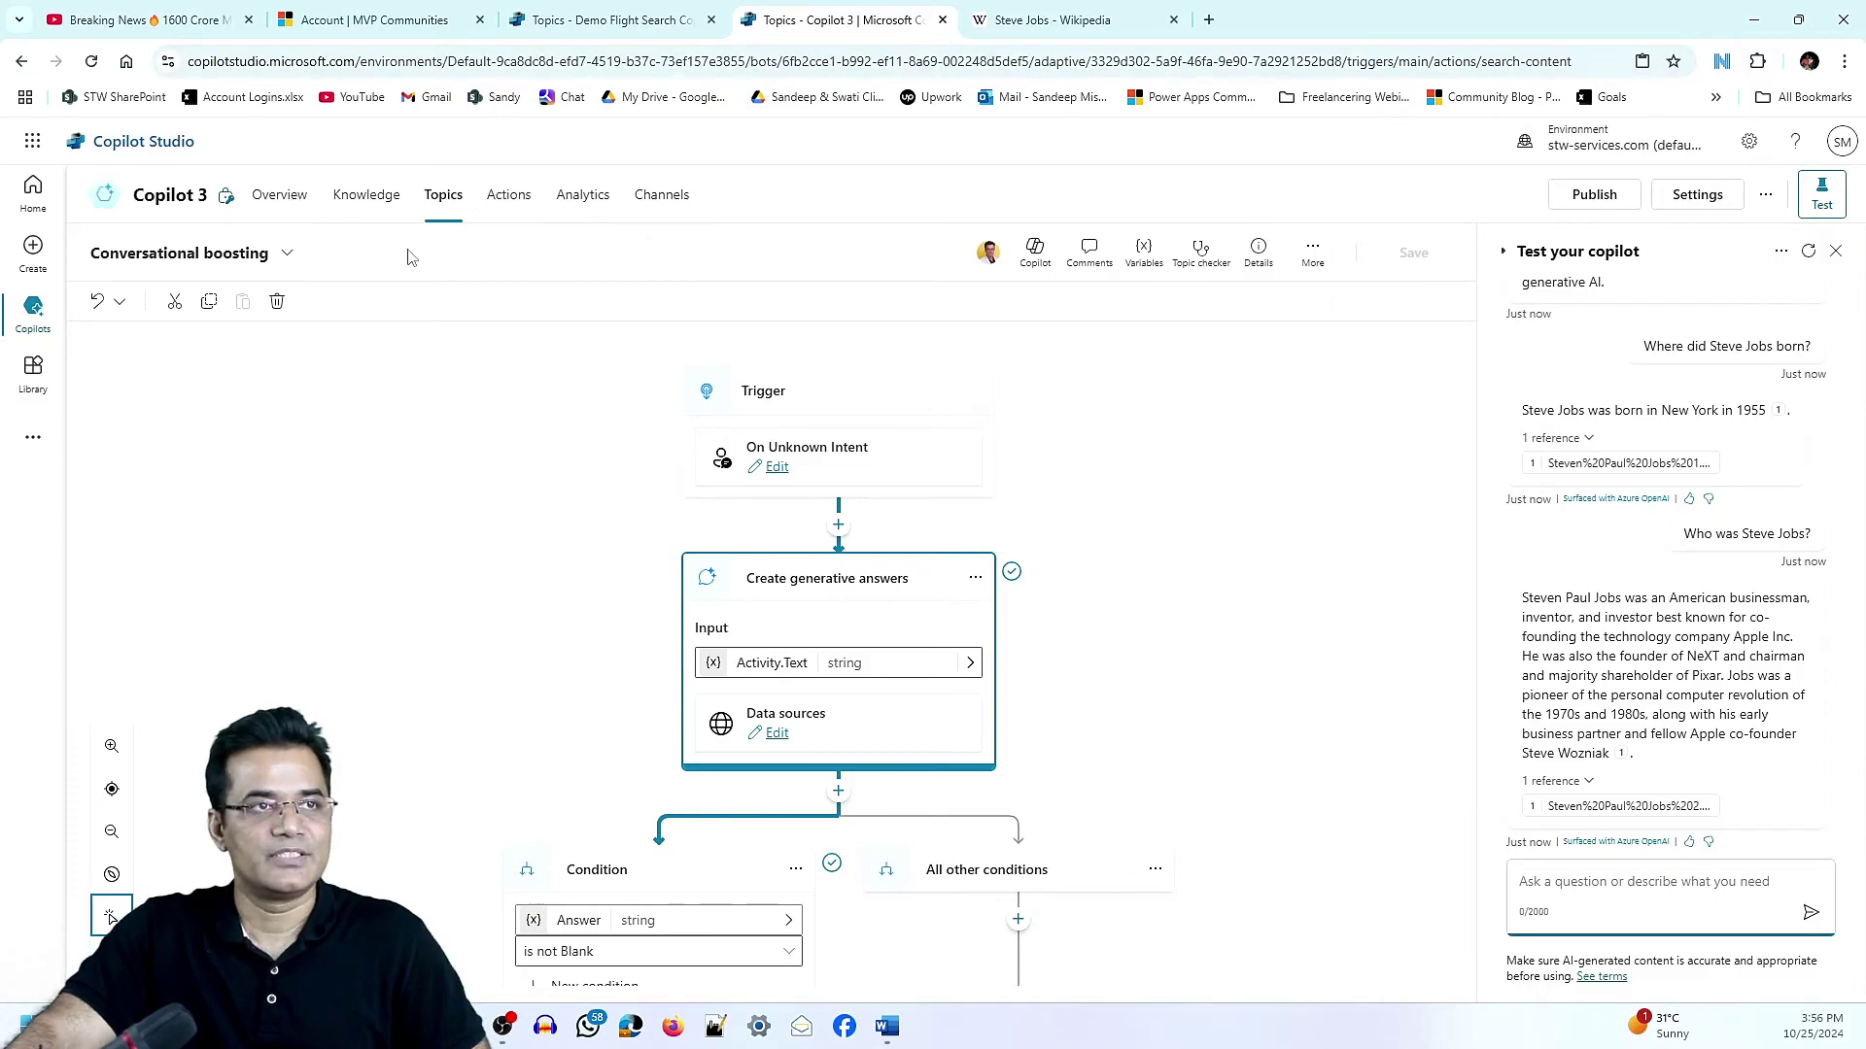
pyautogui.click(366, 197)
# Ask the test copilot 'in which company he was working?' and review its answer.
pyautogui.click(208, 456)
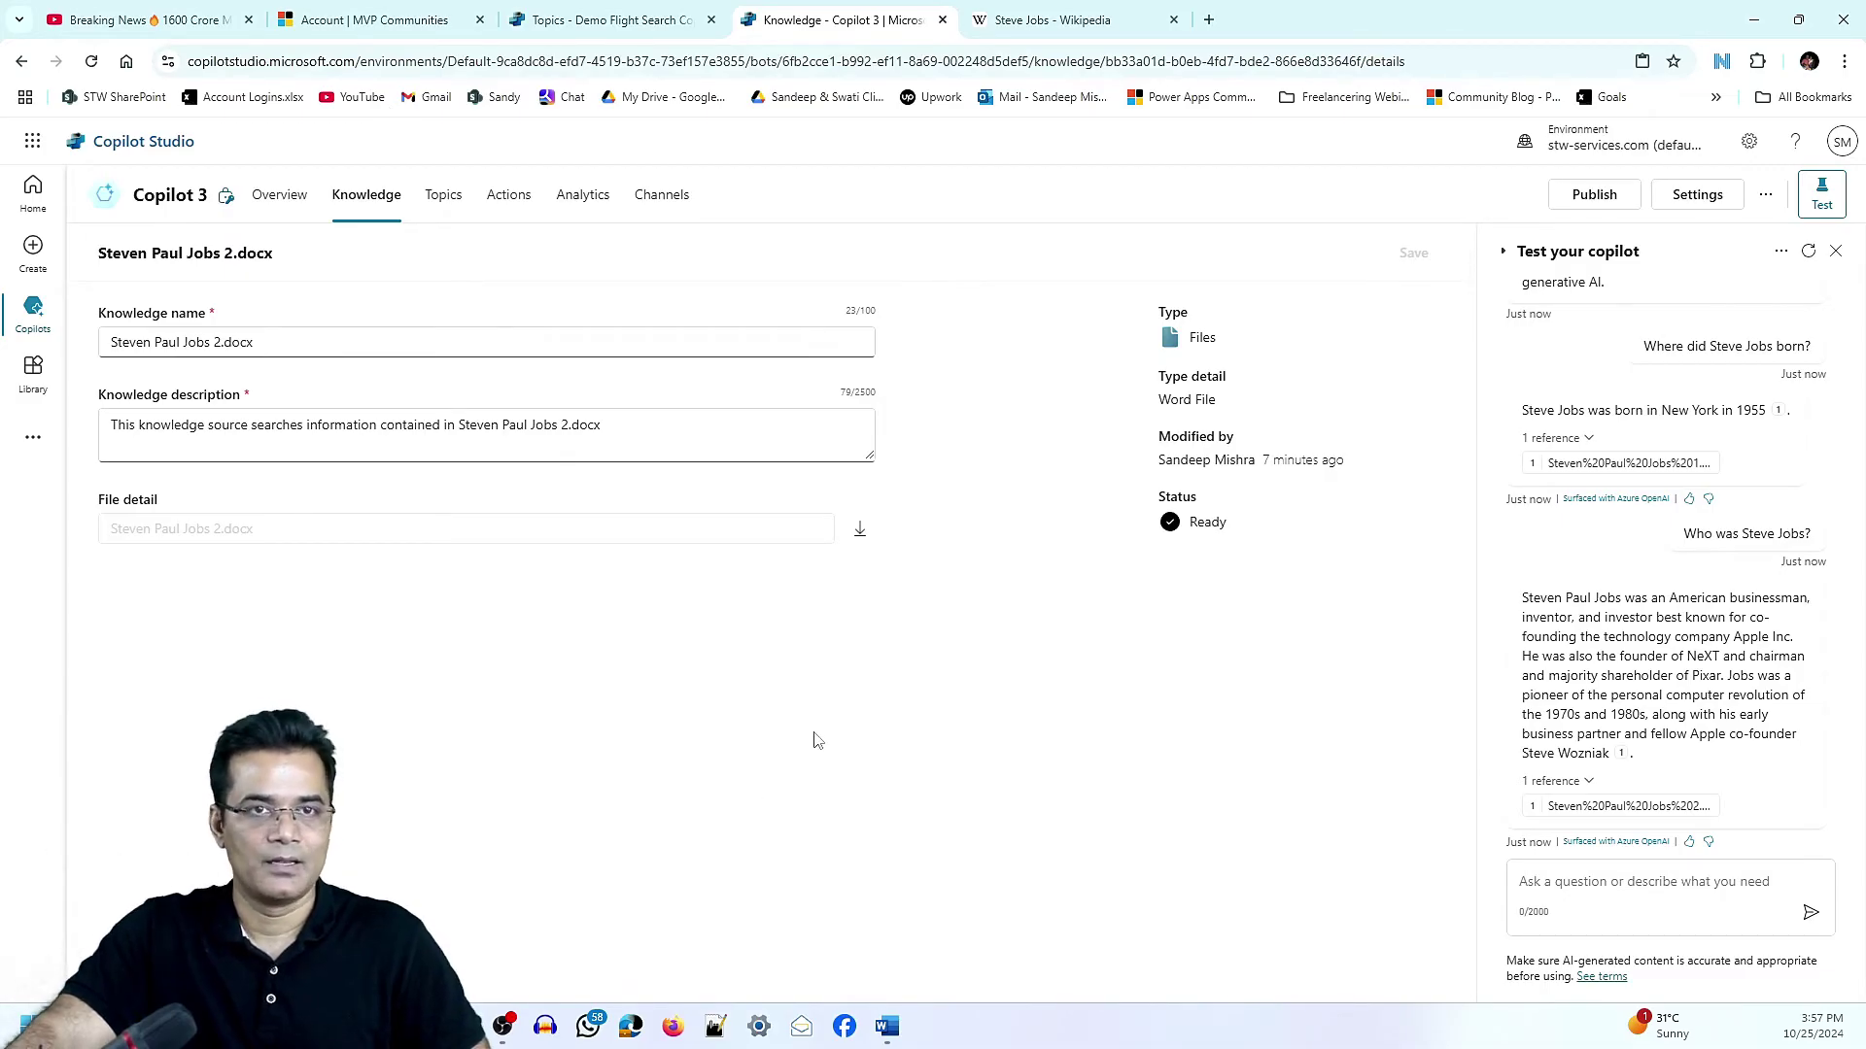
pyautogui.click(1578, 882)
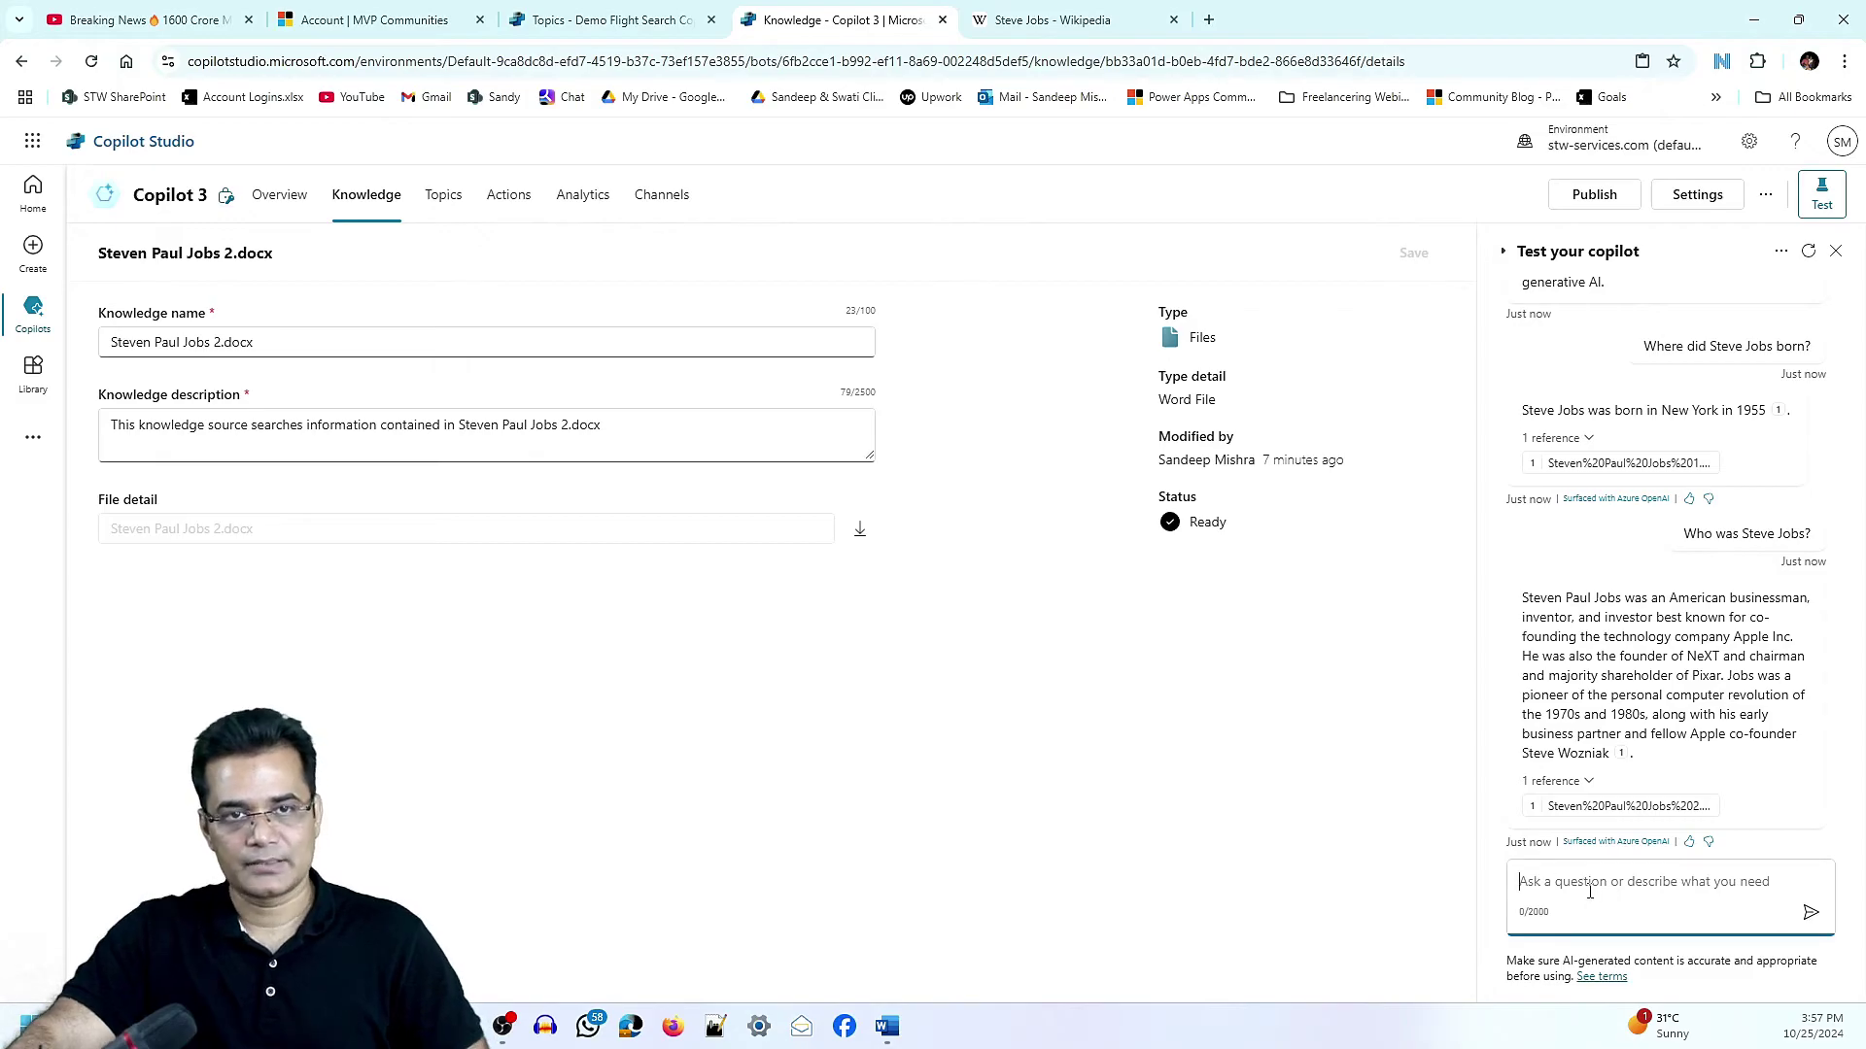
pyautogui.write('in which compnay he')
pyautogui.press('BackSpace')
pyautogui.press('BackSpace')
pyautogui.press('BackSpace')
pyautogui.press('BackSpace')
pyautogui.press('BackSpace')
pyautogui.press('BackSpace')
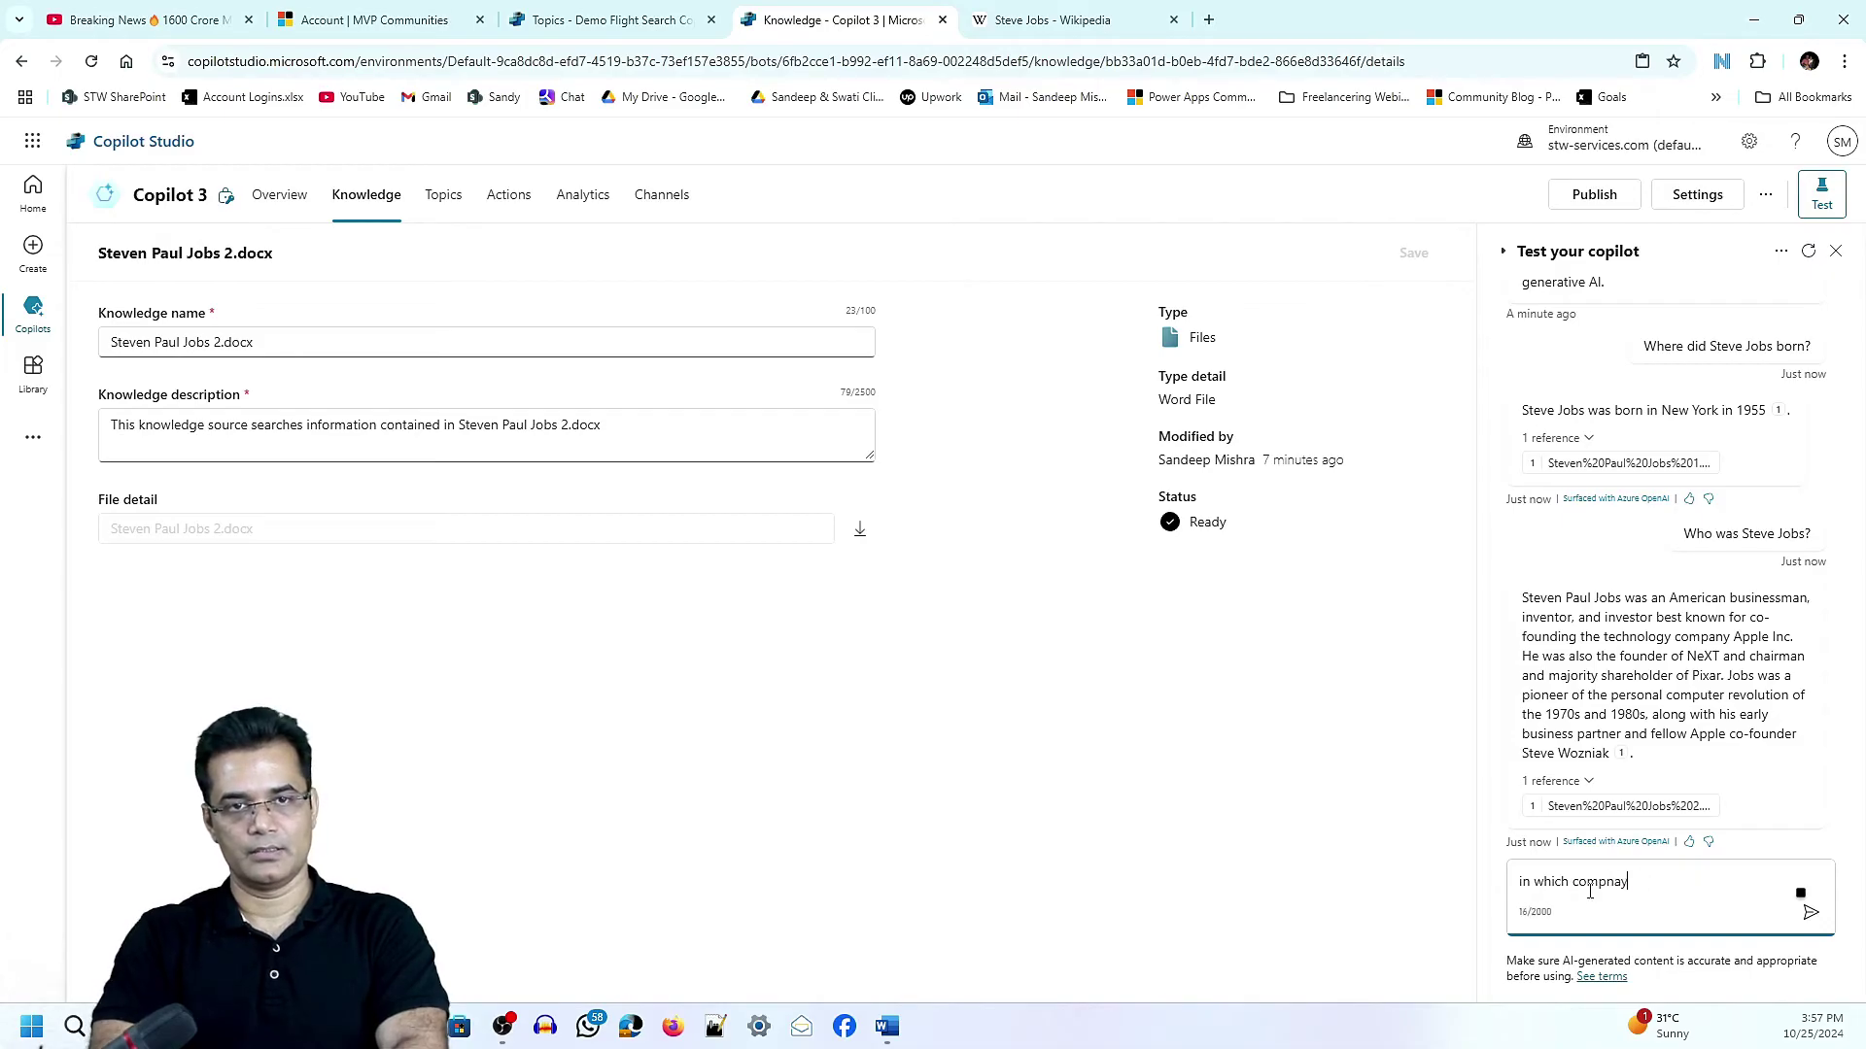
pyautogui.write('any h')
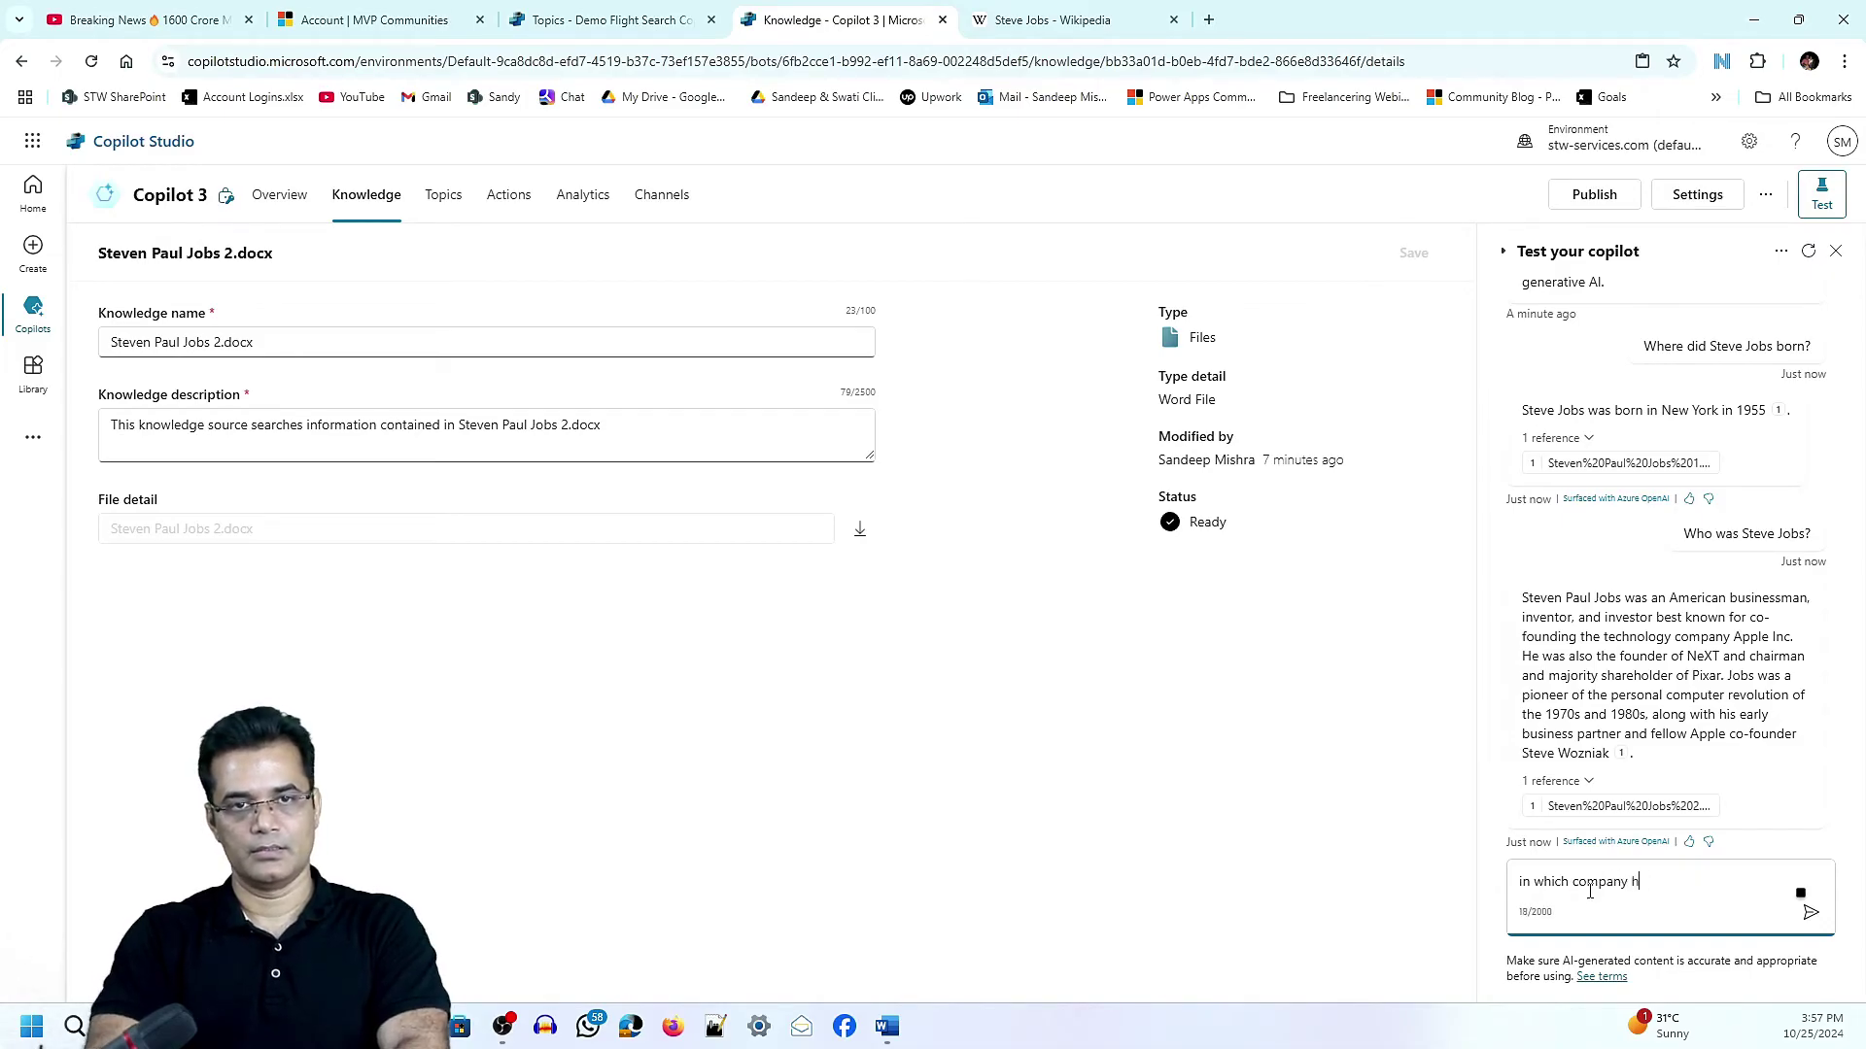
pyautogui.write('e was working?')
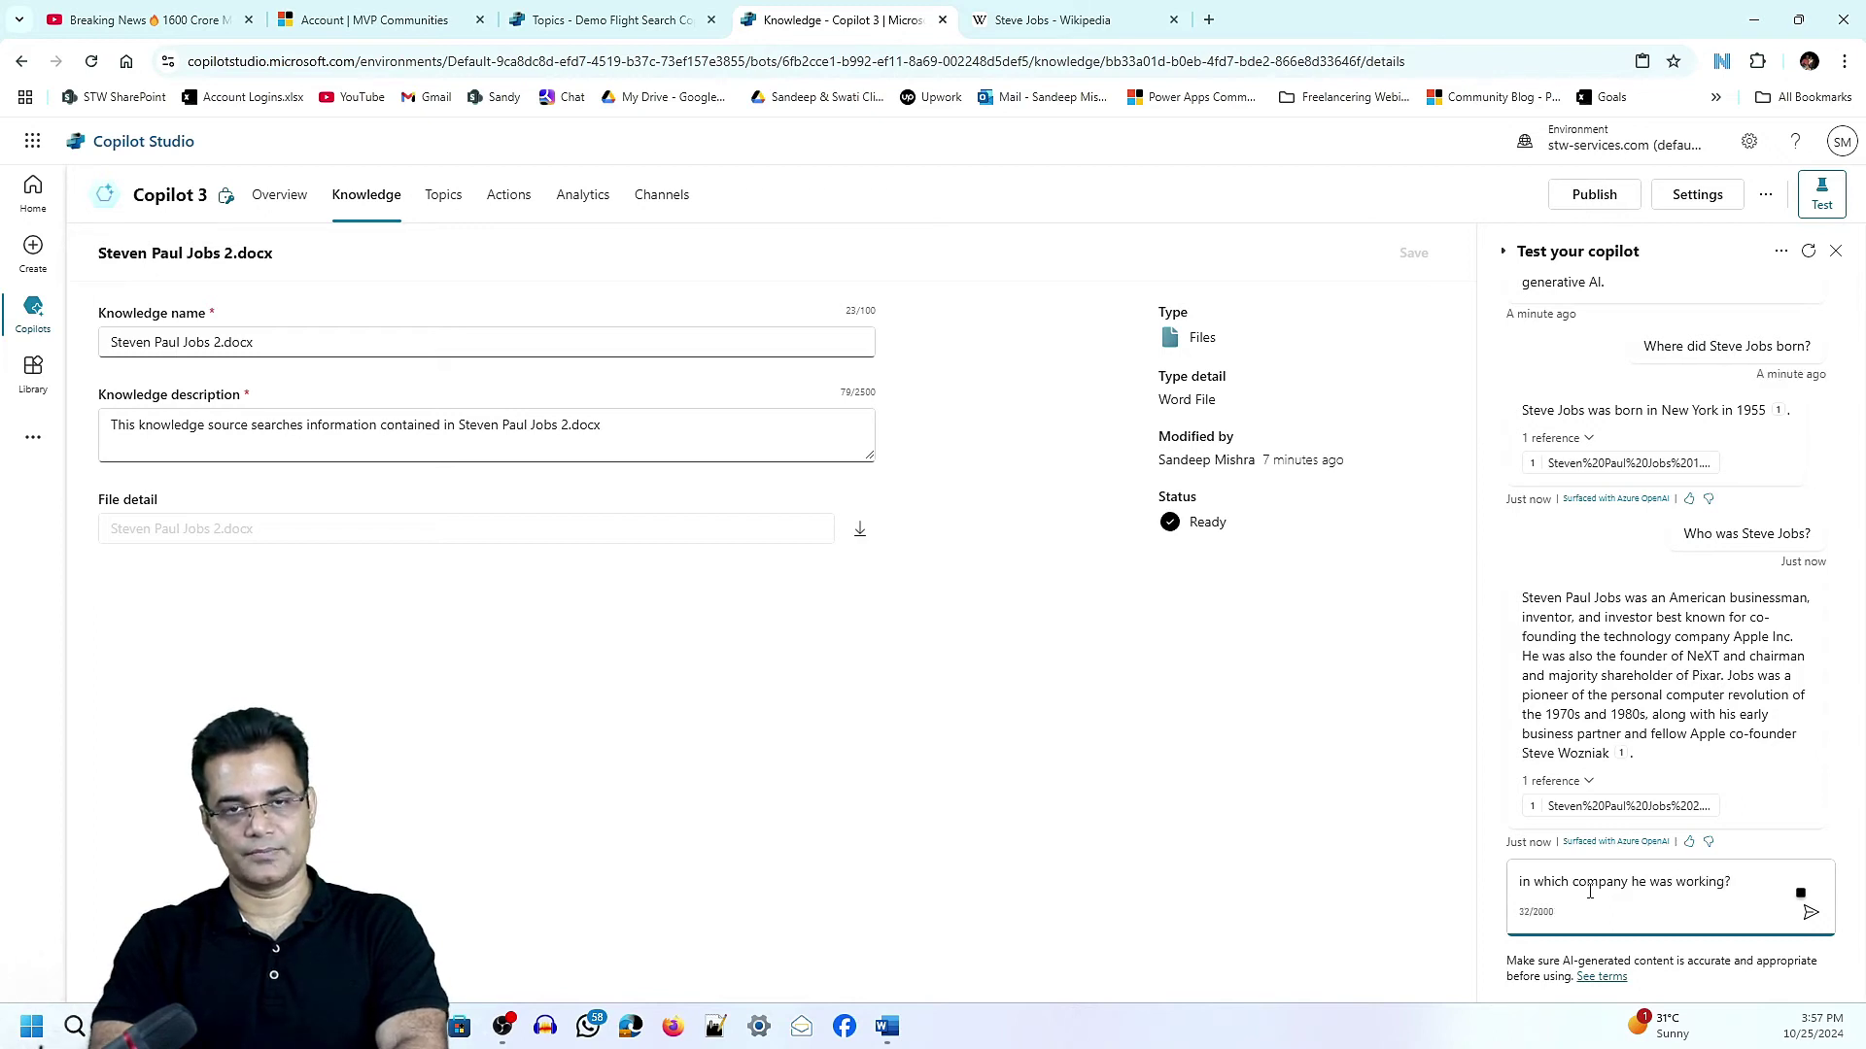
pyautogui.press('Return')
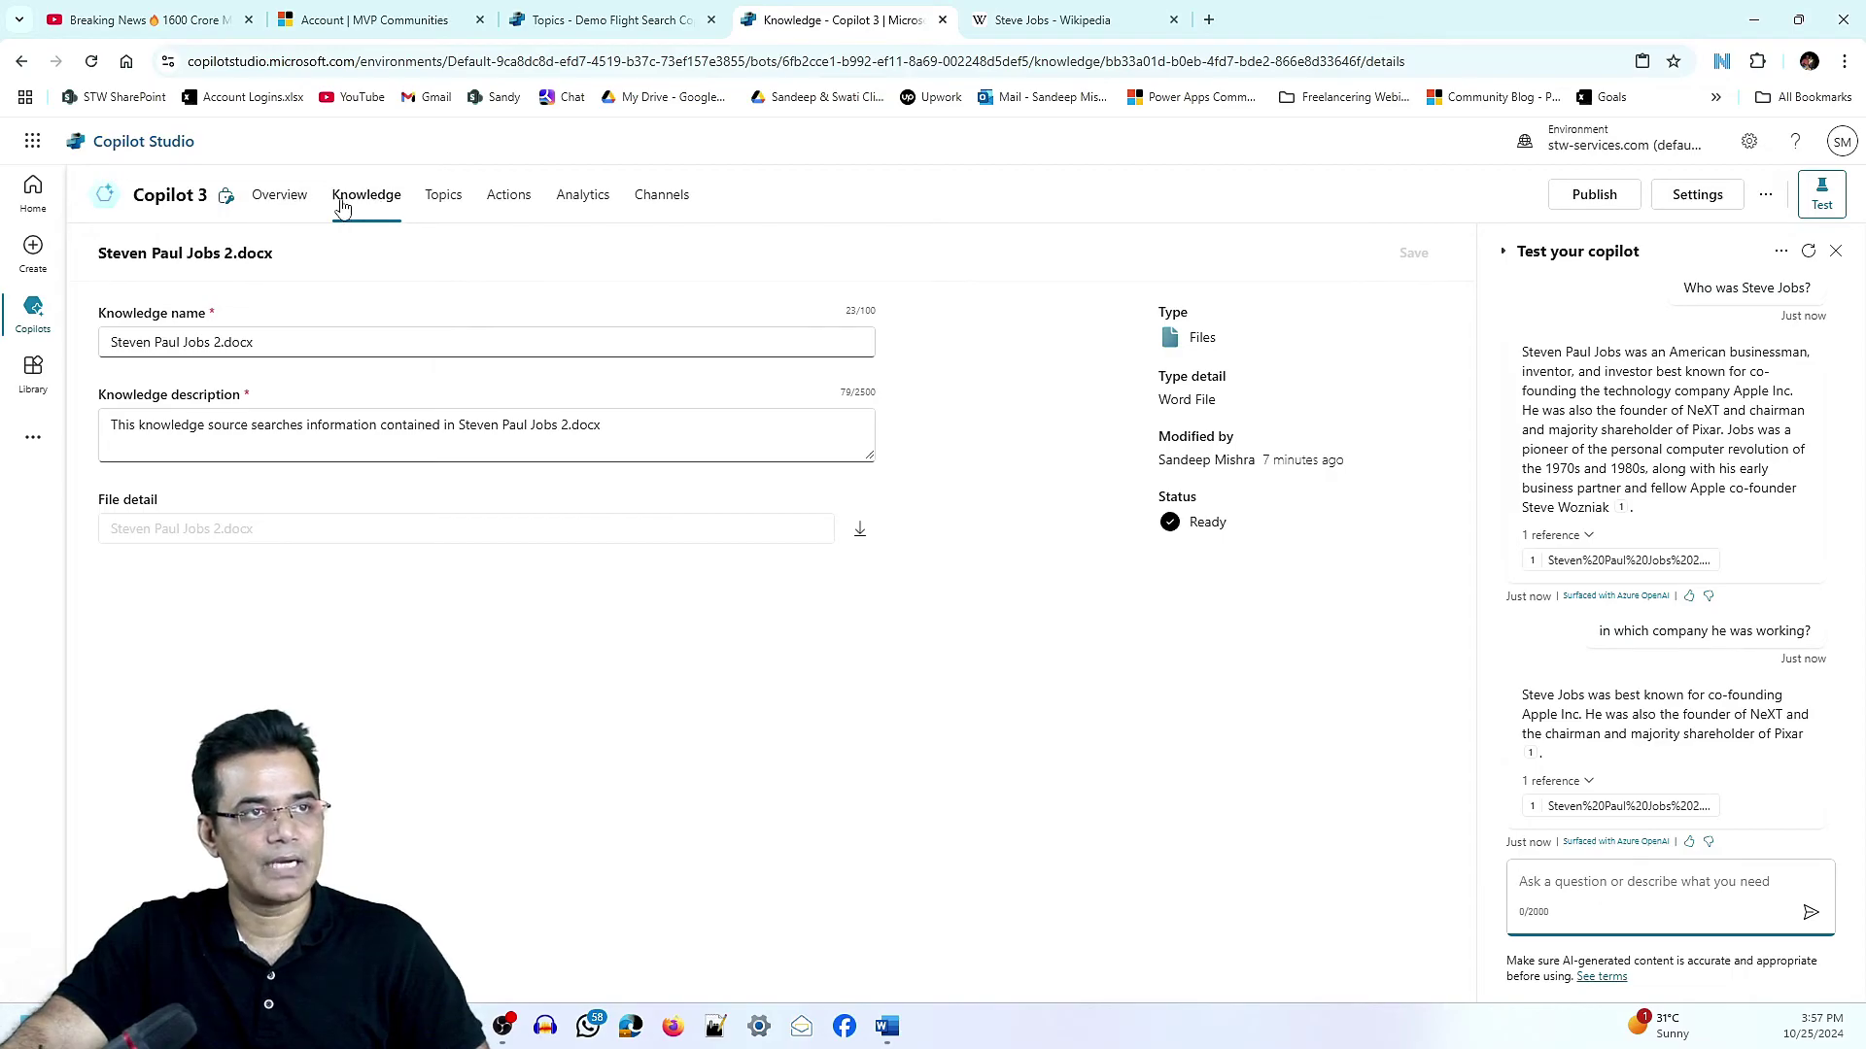
pyautogui.click(282, 195)
pyautogui.click(367, 198)
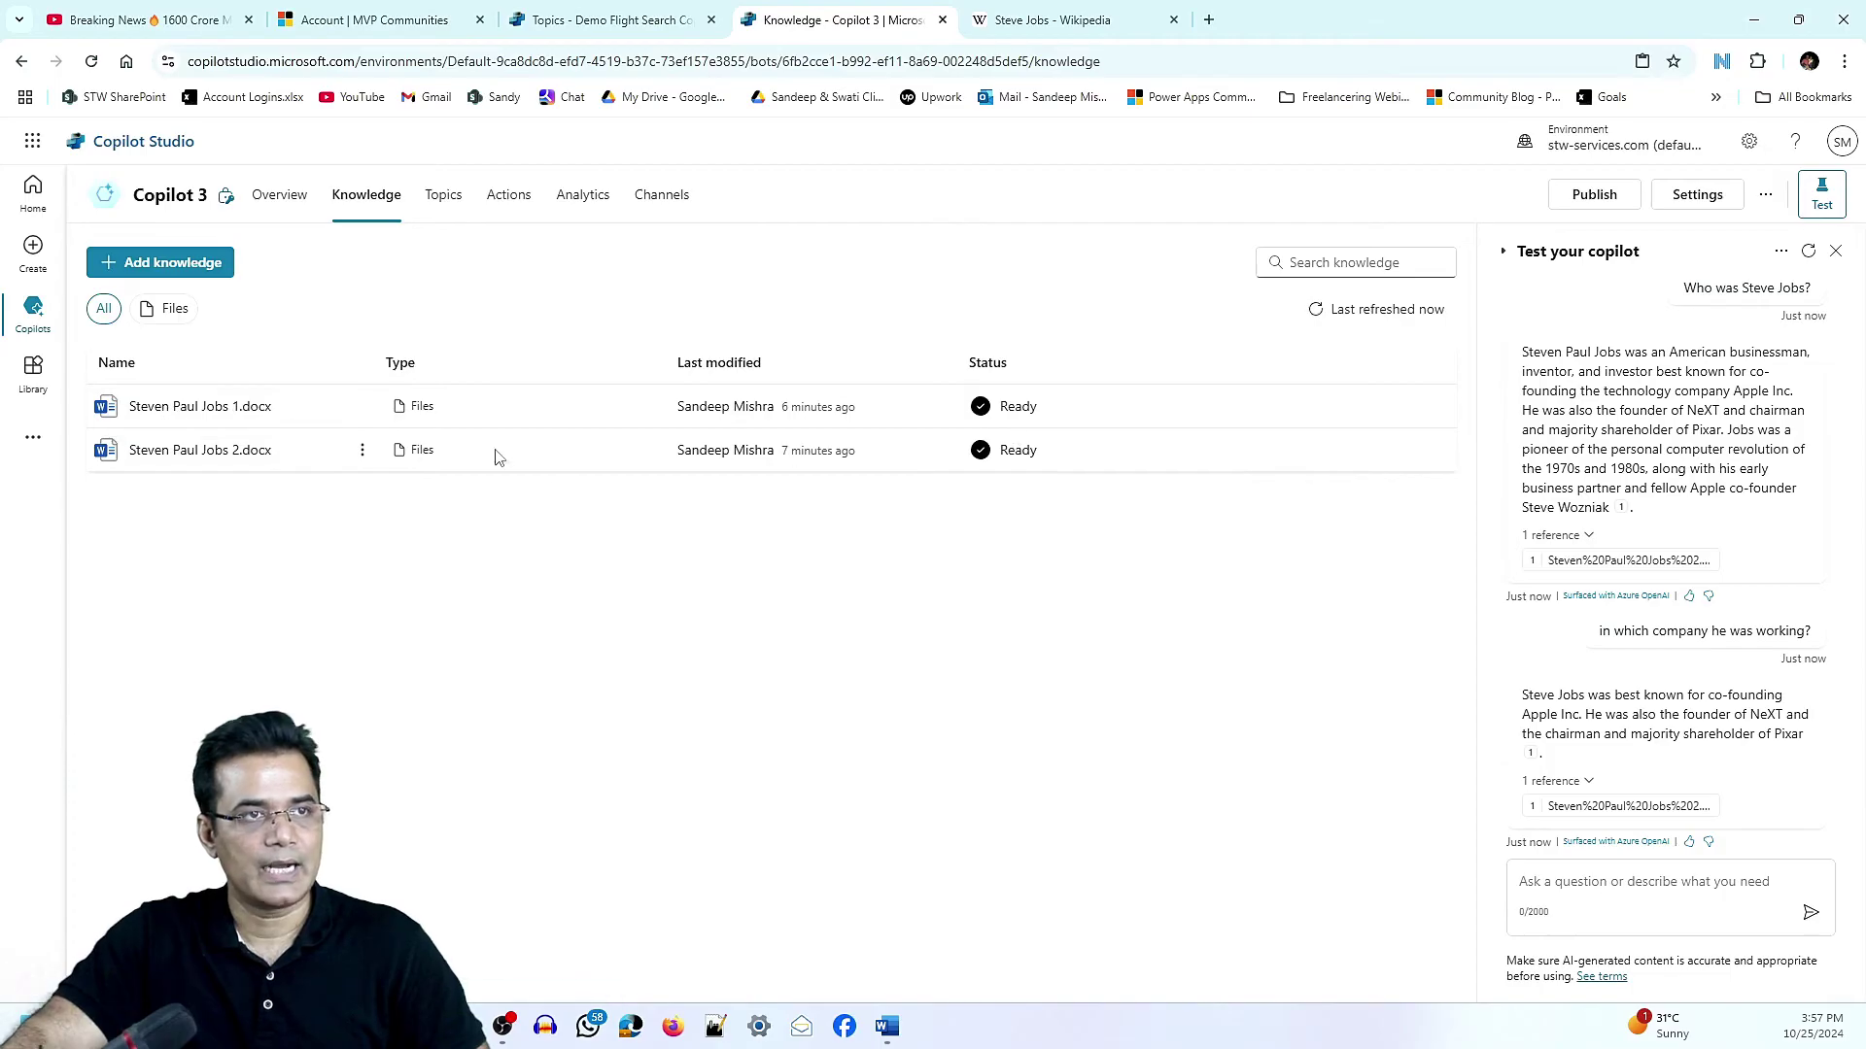
# Delete Steven Paul Jobs 2.docx from the knowledge sources through its ⋯ menu.
pyautogui.click(364, 453)
pyautogui.click(402, 553)
pyautogui.click(1049, 612)
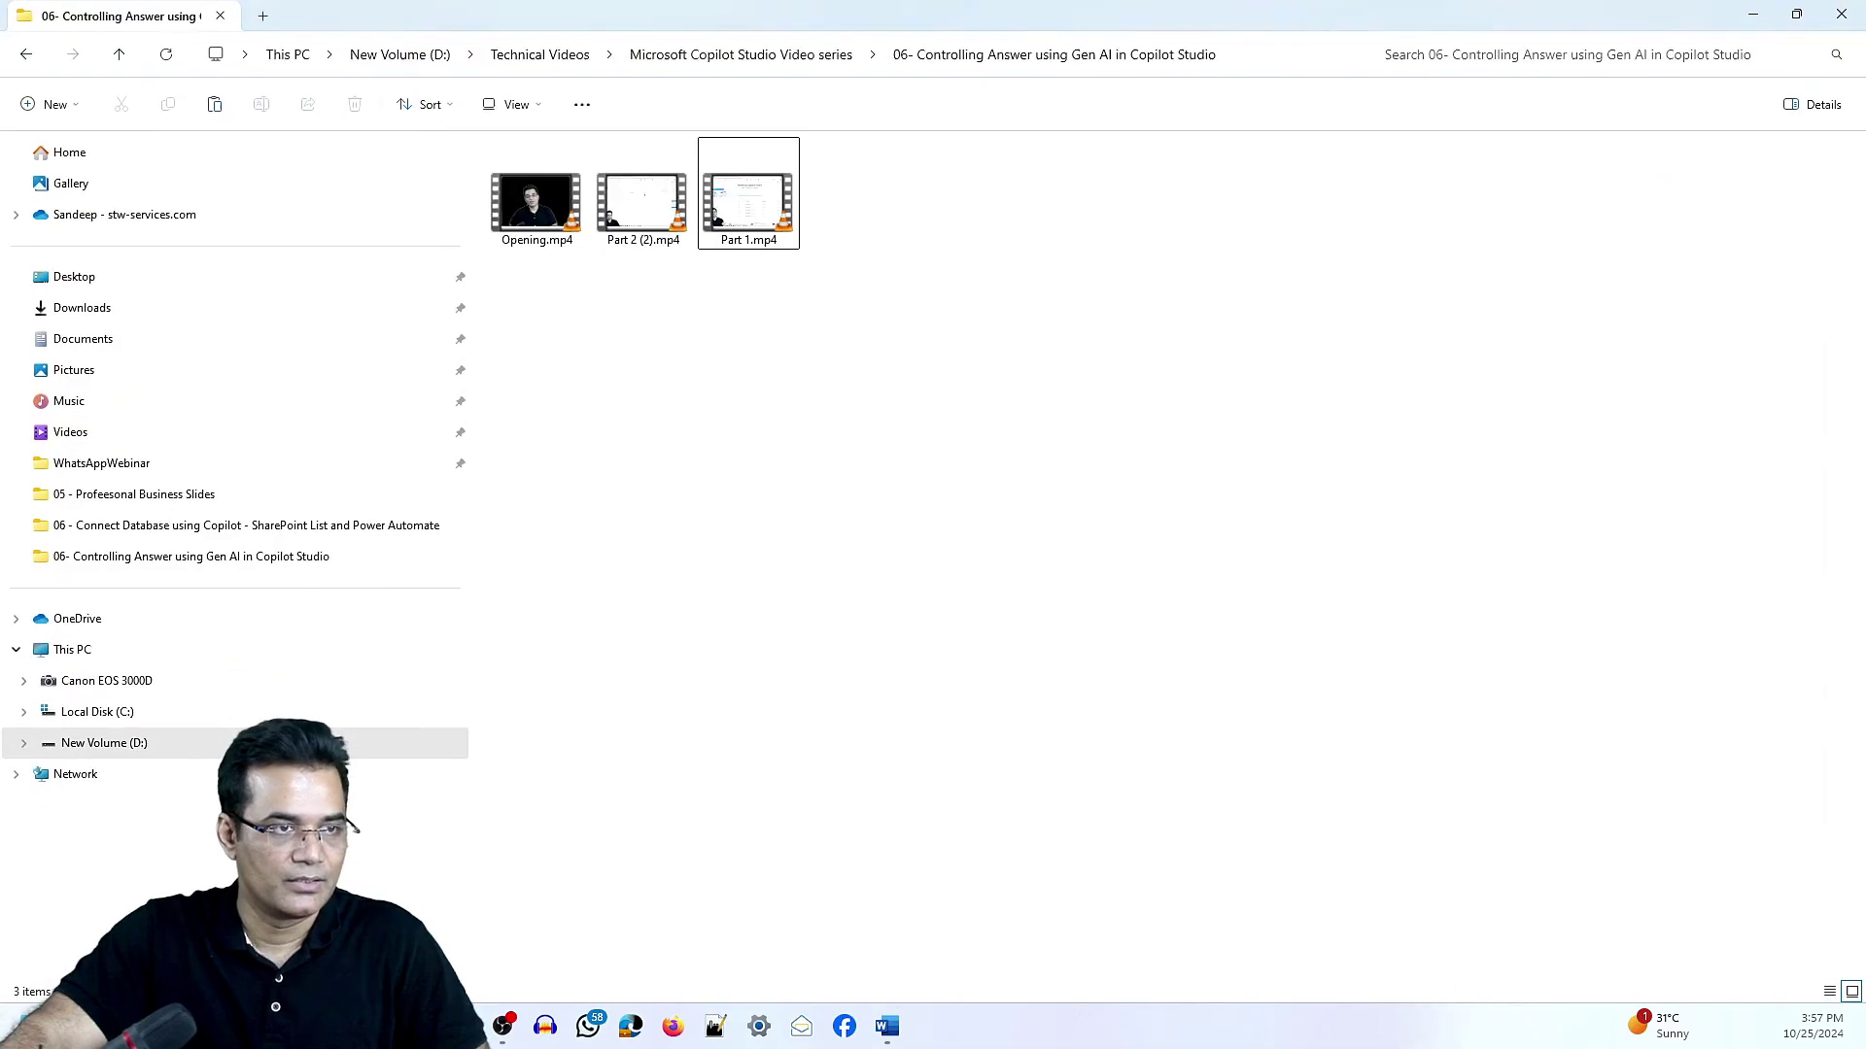
# Open Steven Paul Jobs 2.docx from Downloads in Word to review its biography text.
pyautogui.click(75, 308)
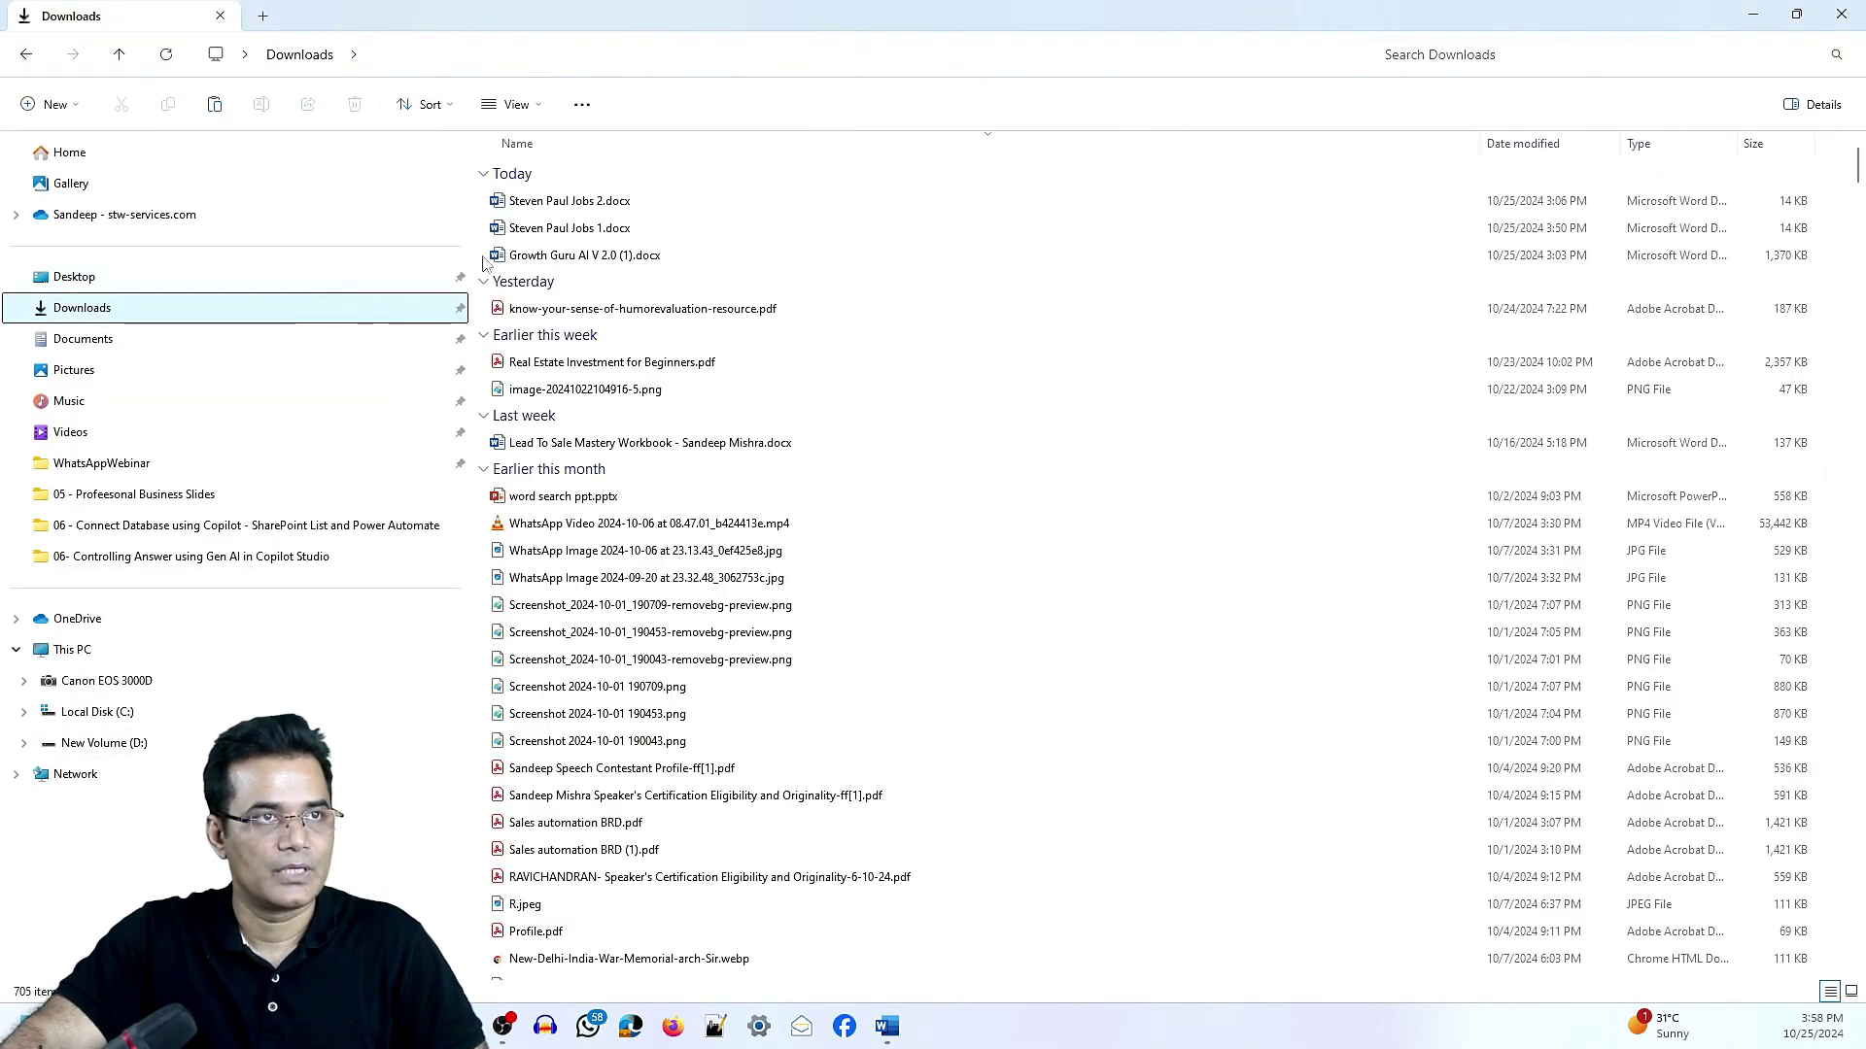
pyautogui.doubleClick(541, 229)
pyautogui.click(866, 400)
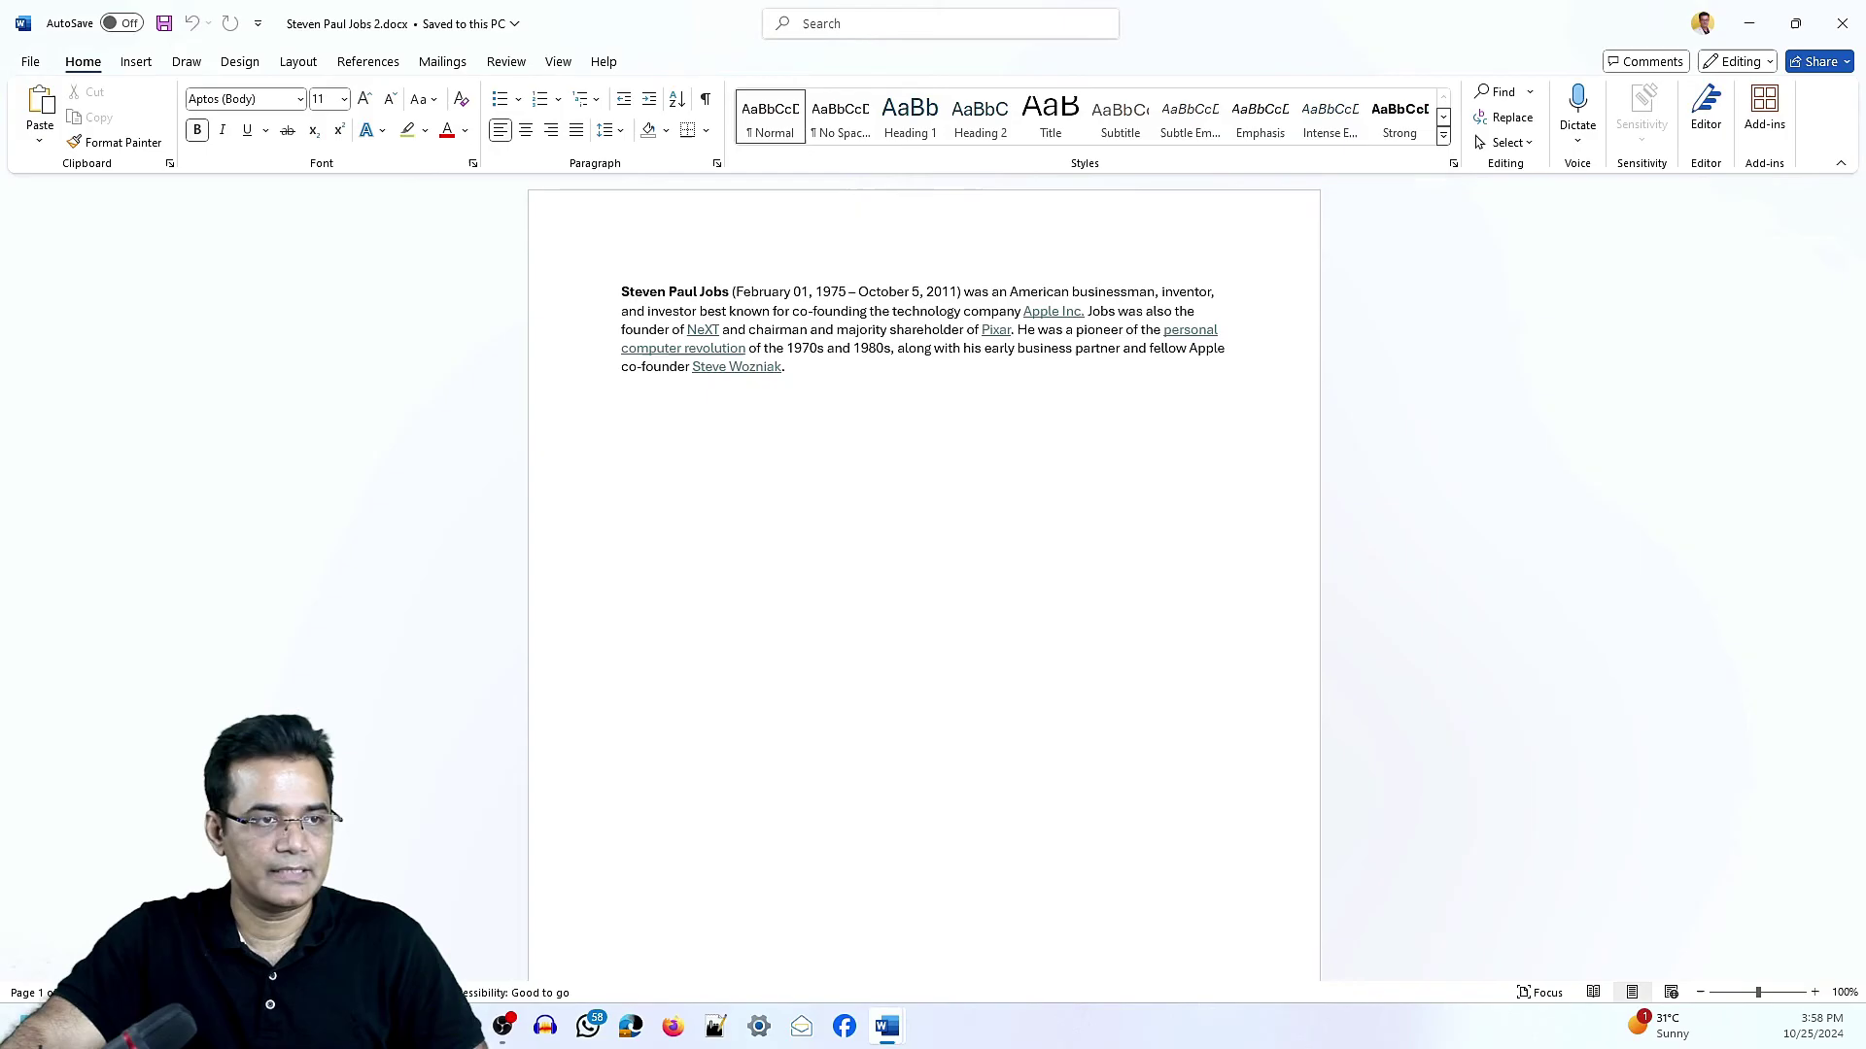
pyautogui.click(209, 1027)
# Set Conversational boosting to search only Steven Paul Jobs 1.docx and save the topic.
pyautogui.click(320, 924)
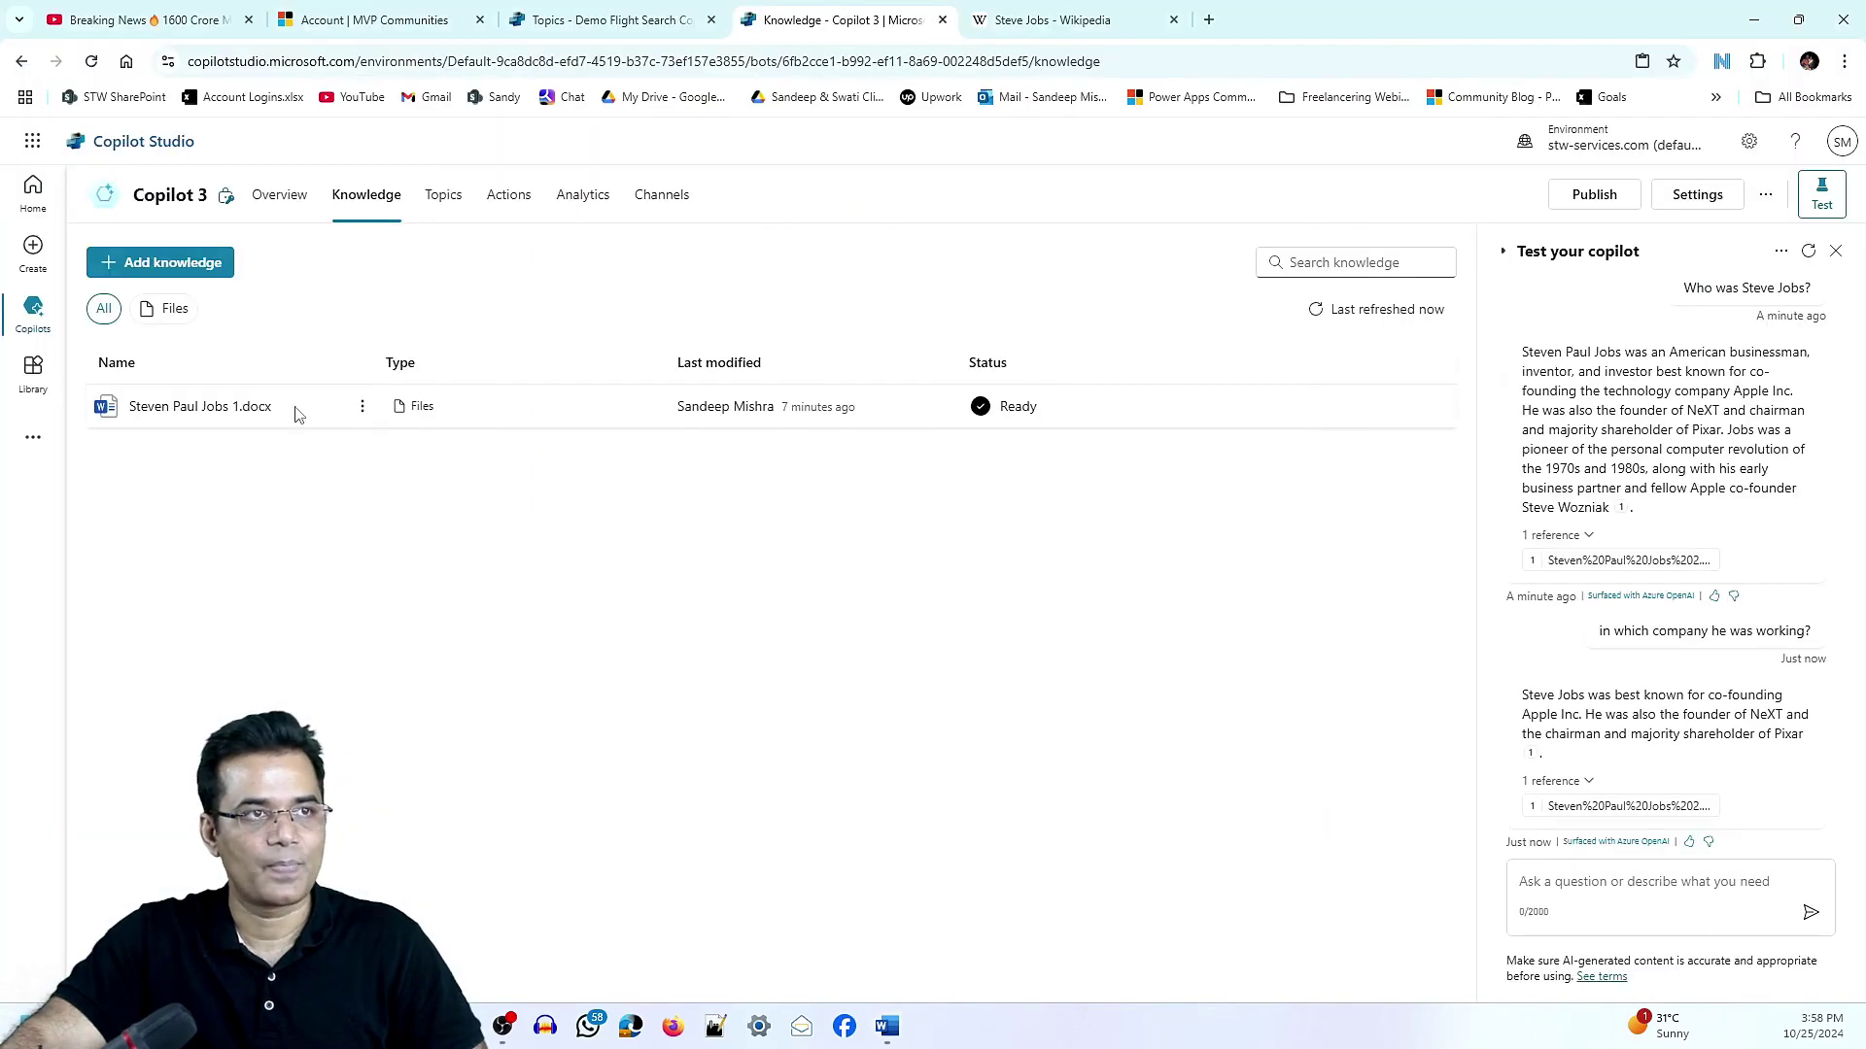
pyautogui.click(449, 194)
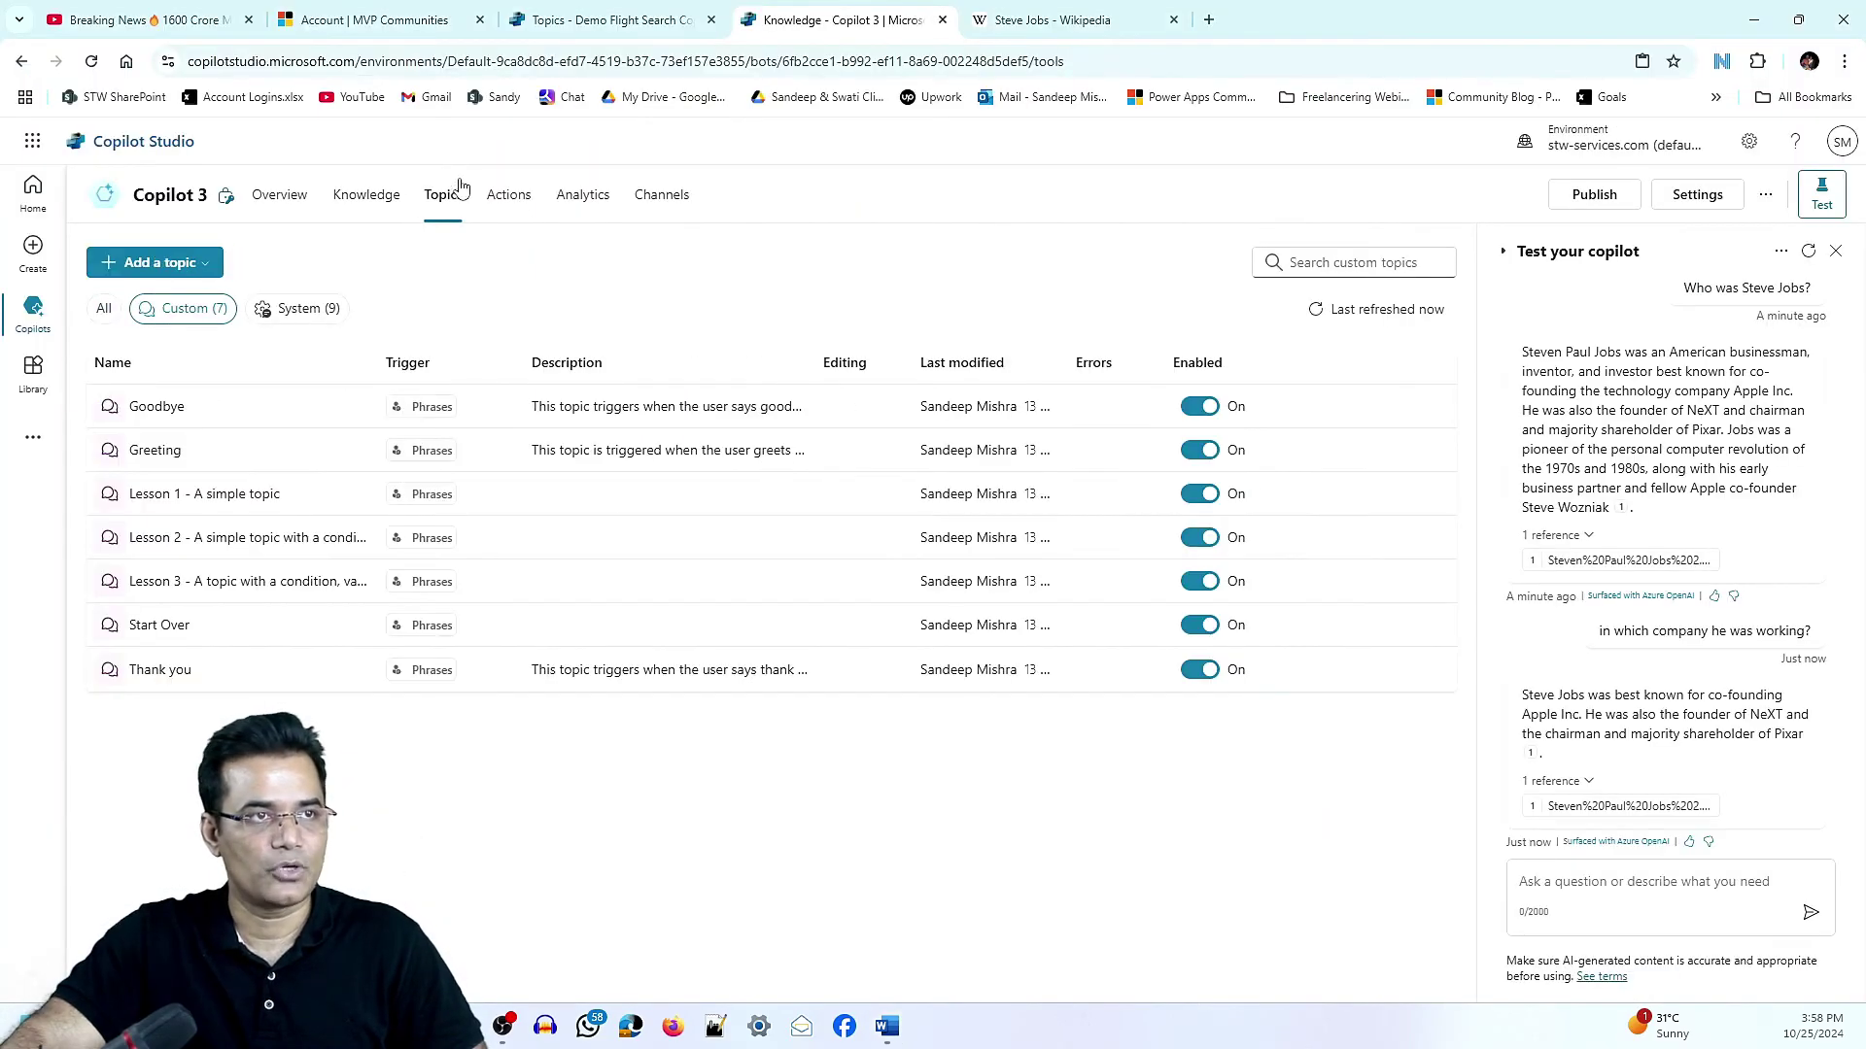
pyautogui.click(306, 311)
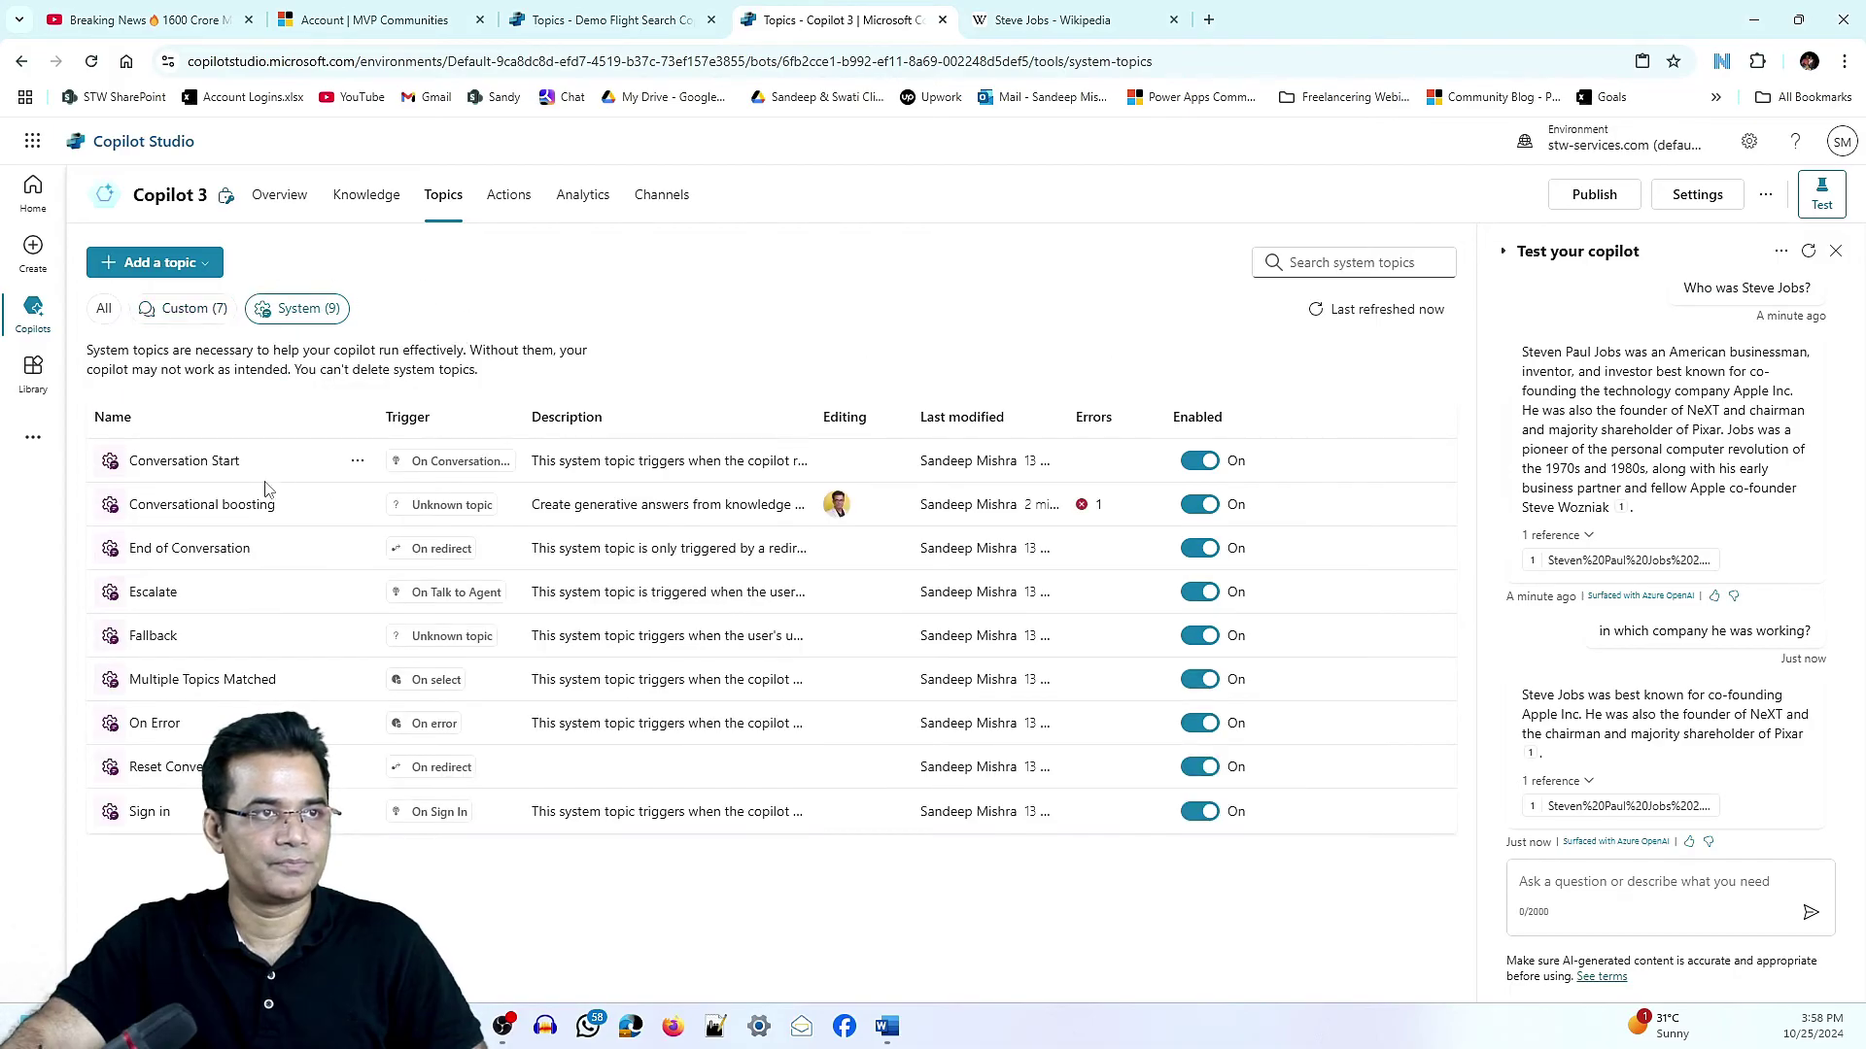
pyautogui.click(250, 508)
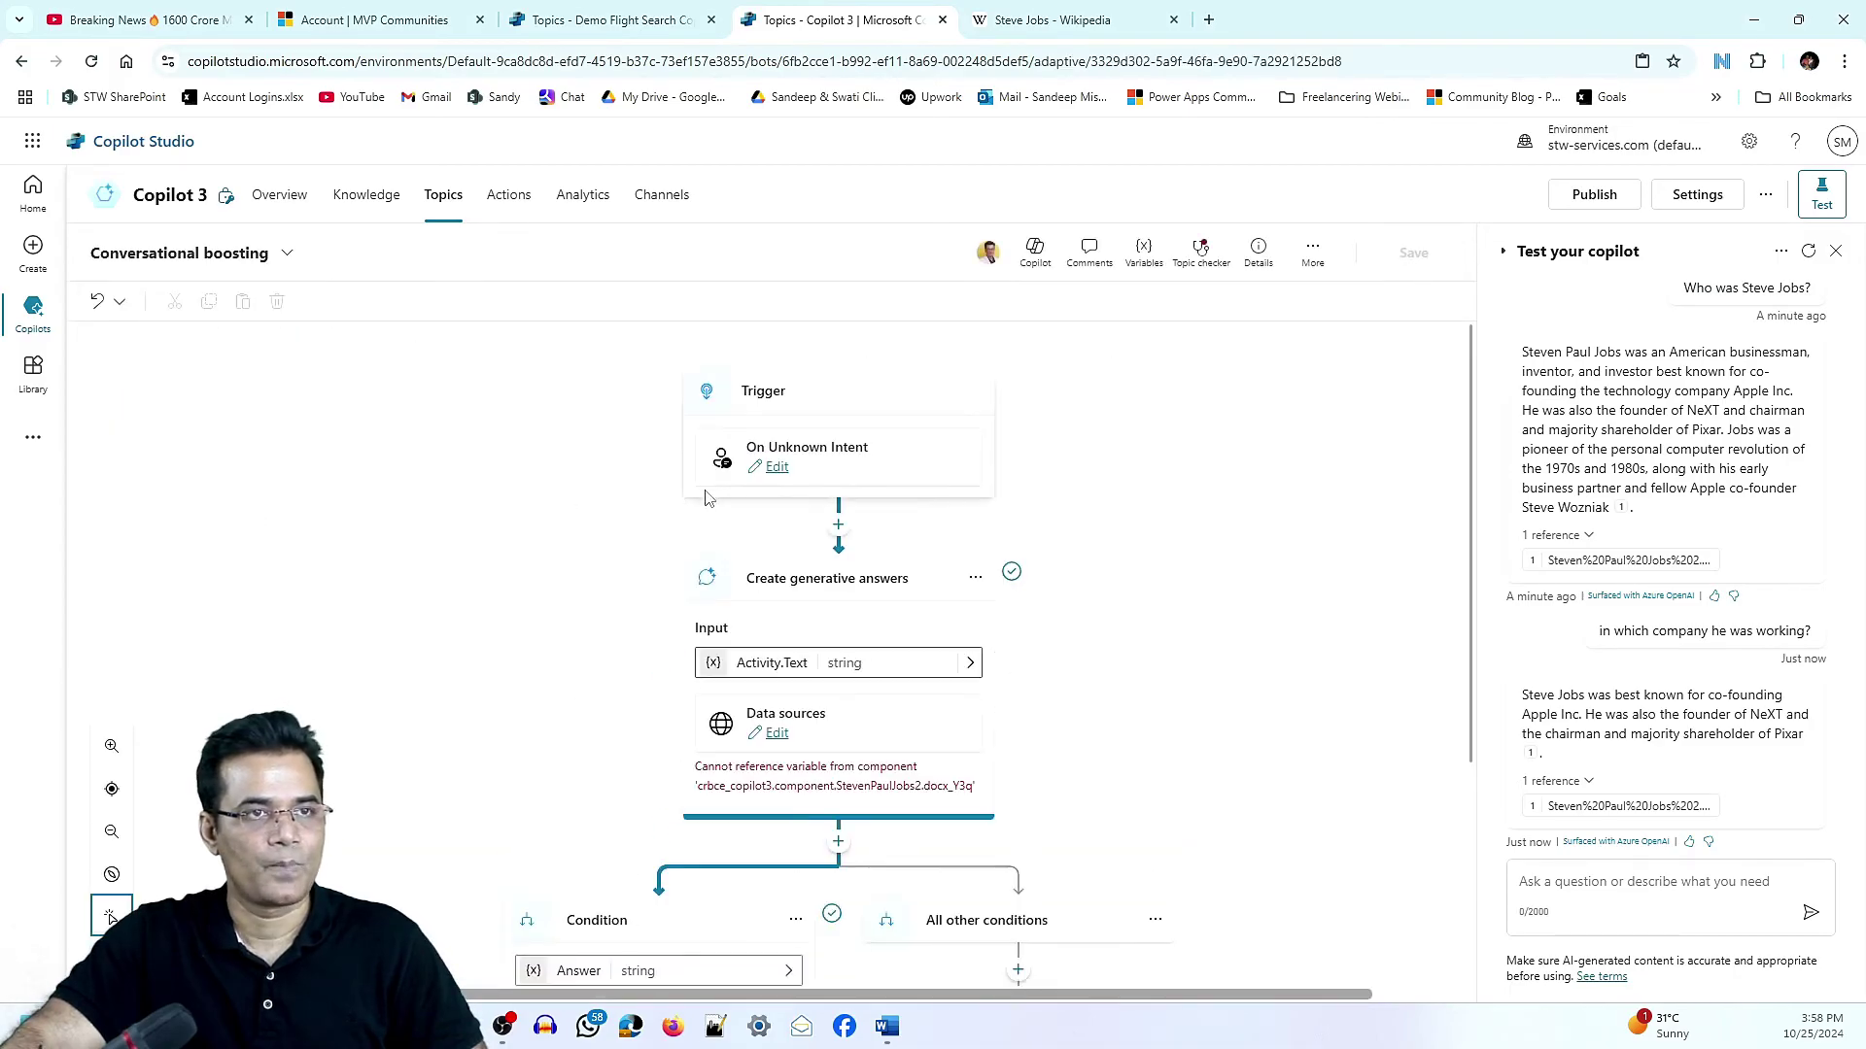
pyautogui.click(777, 735)
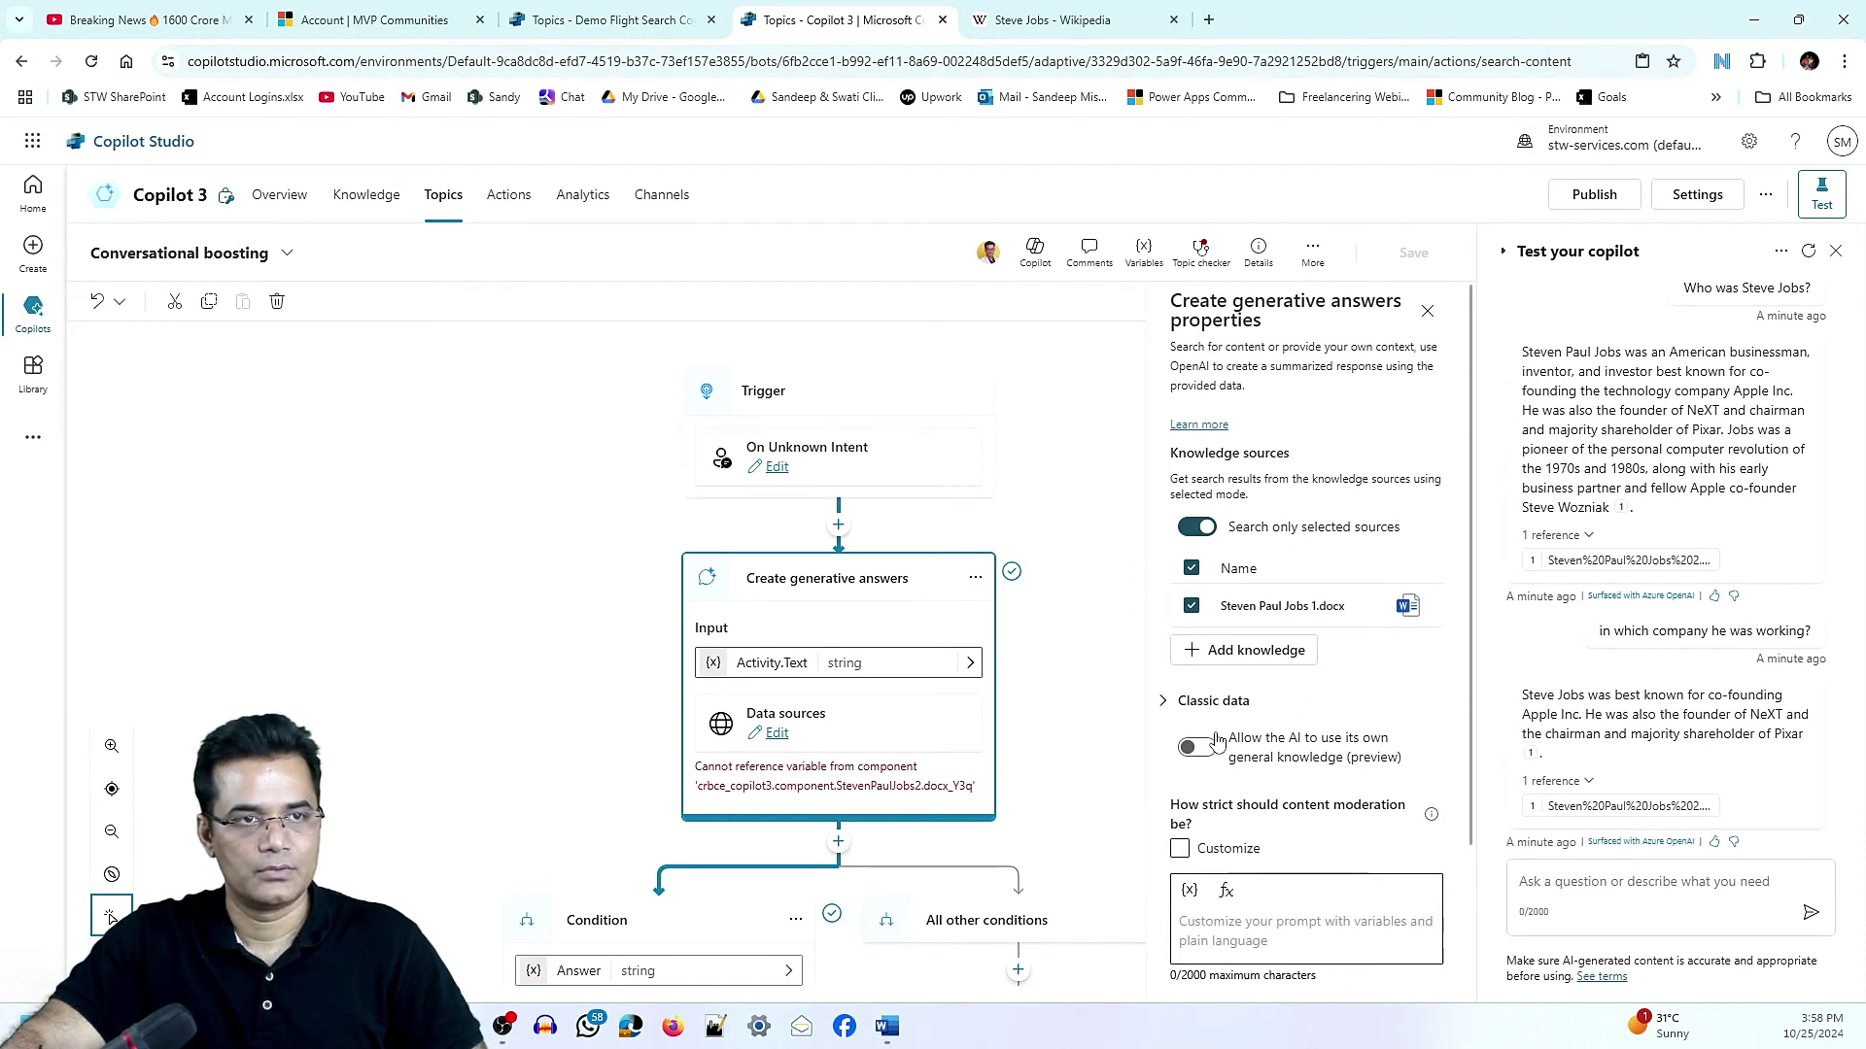
pyautogui.click(1201, 531)
pyautogui.click(1197, 528)
pyautogui.click(1251, 614)
pyautogui.click(1417, 257)
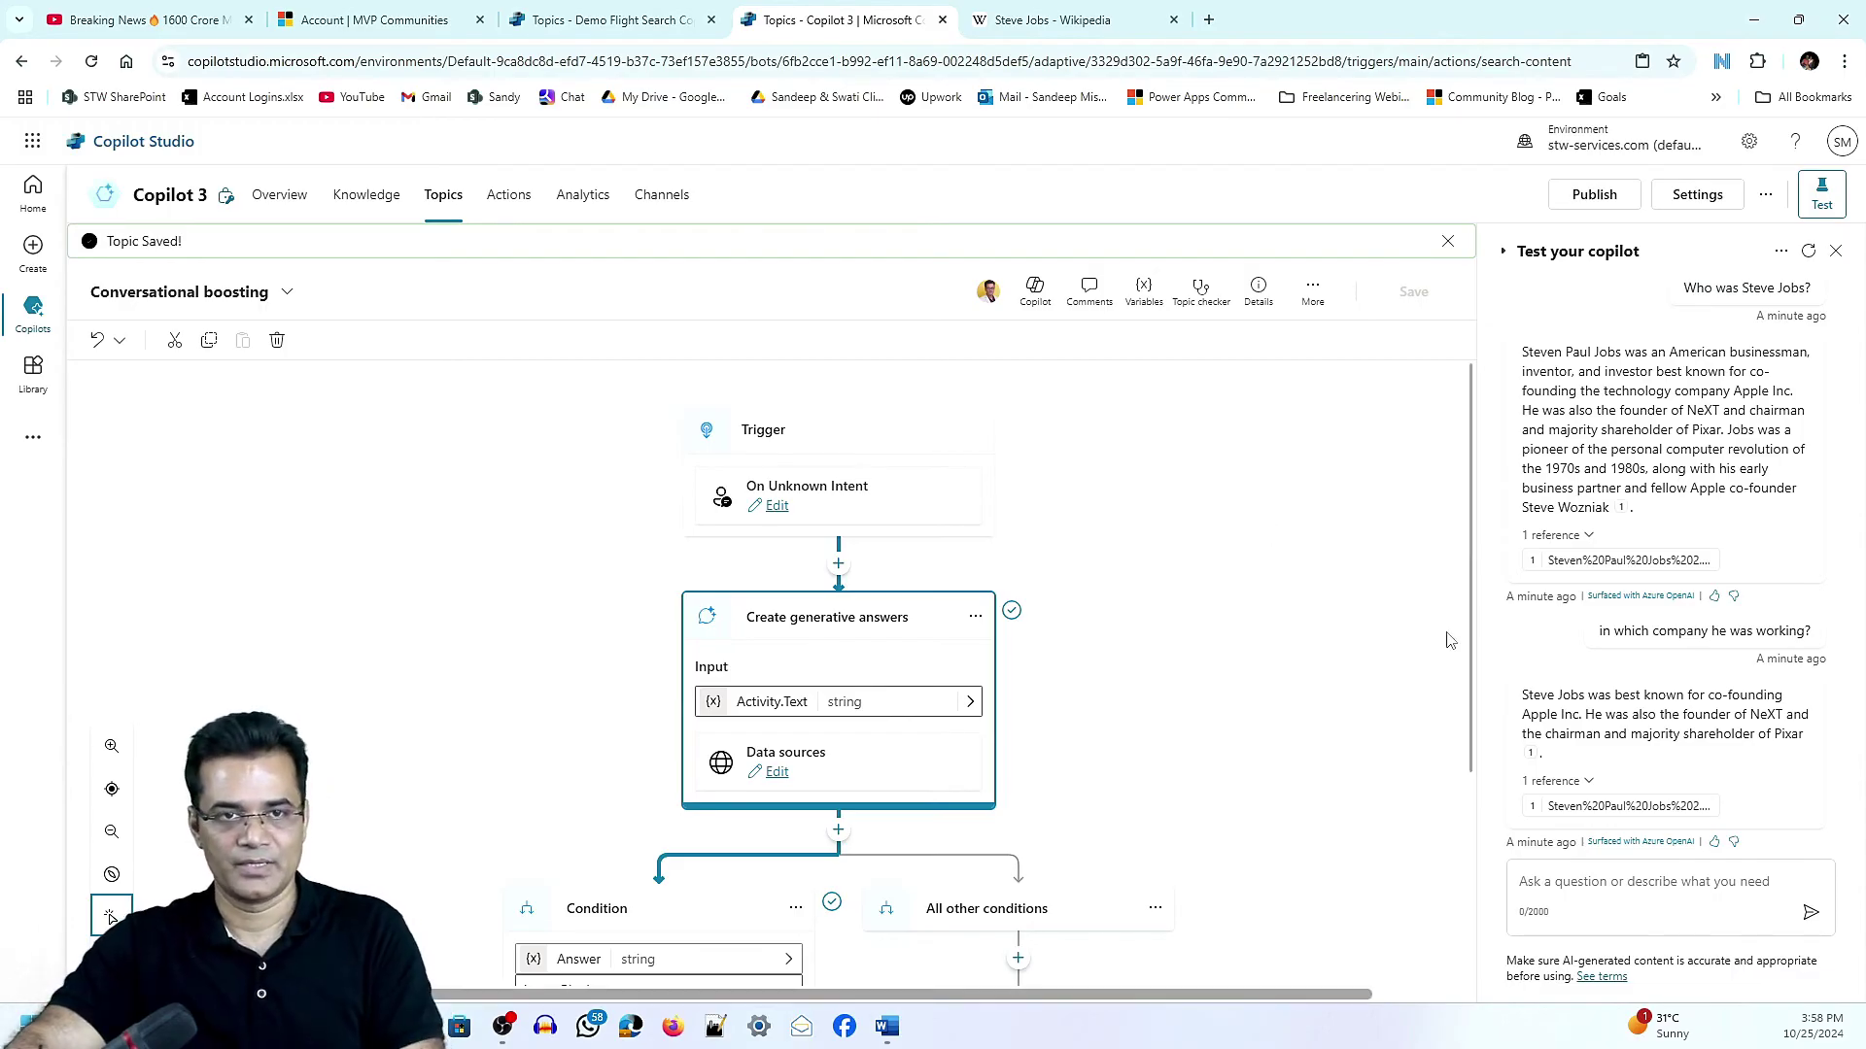
# Restart the test chat and ready the question box.
pyautogui.click(1556, 889)
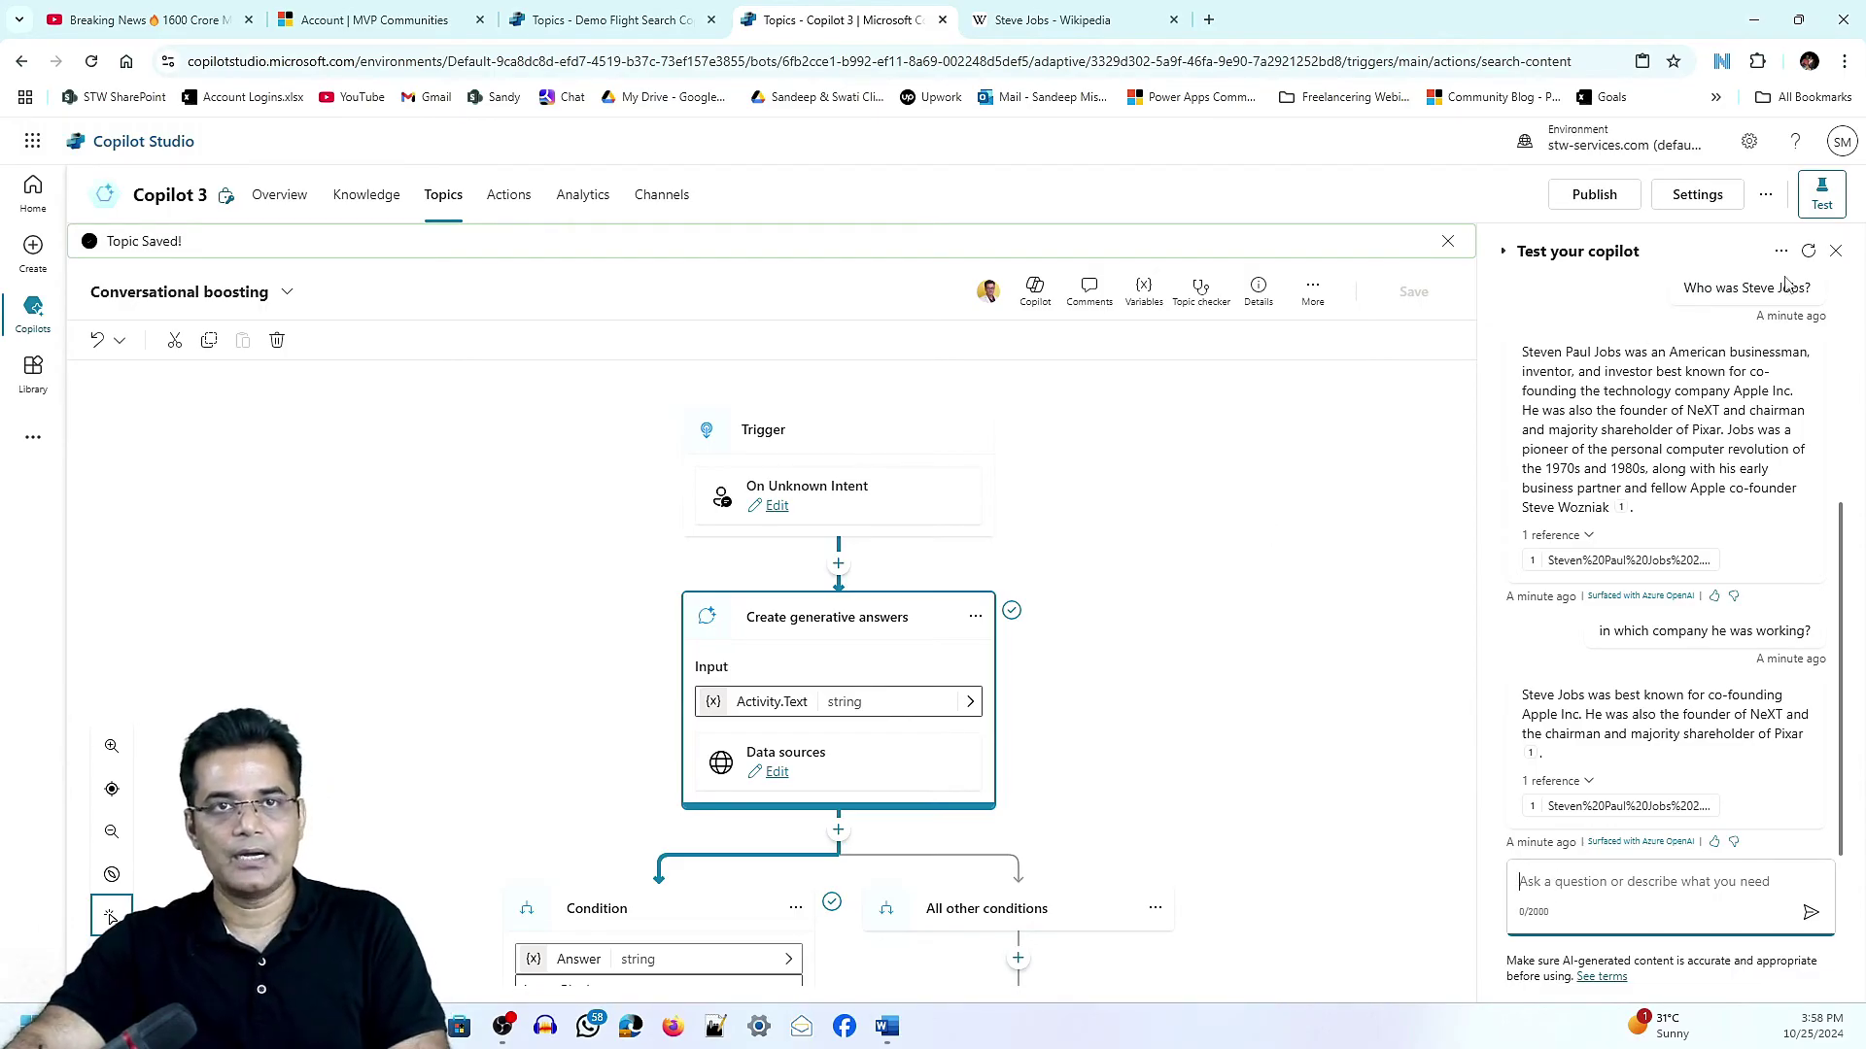
pyautogui.click(1809, 250)
pyautogui.click(1642, 886)
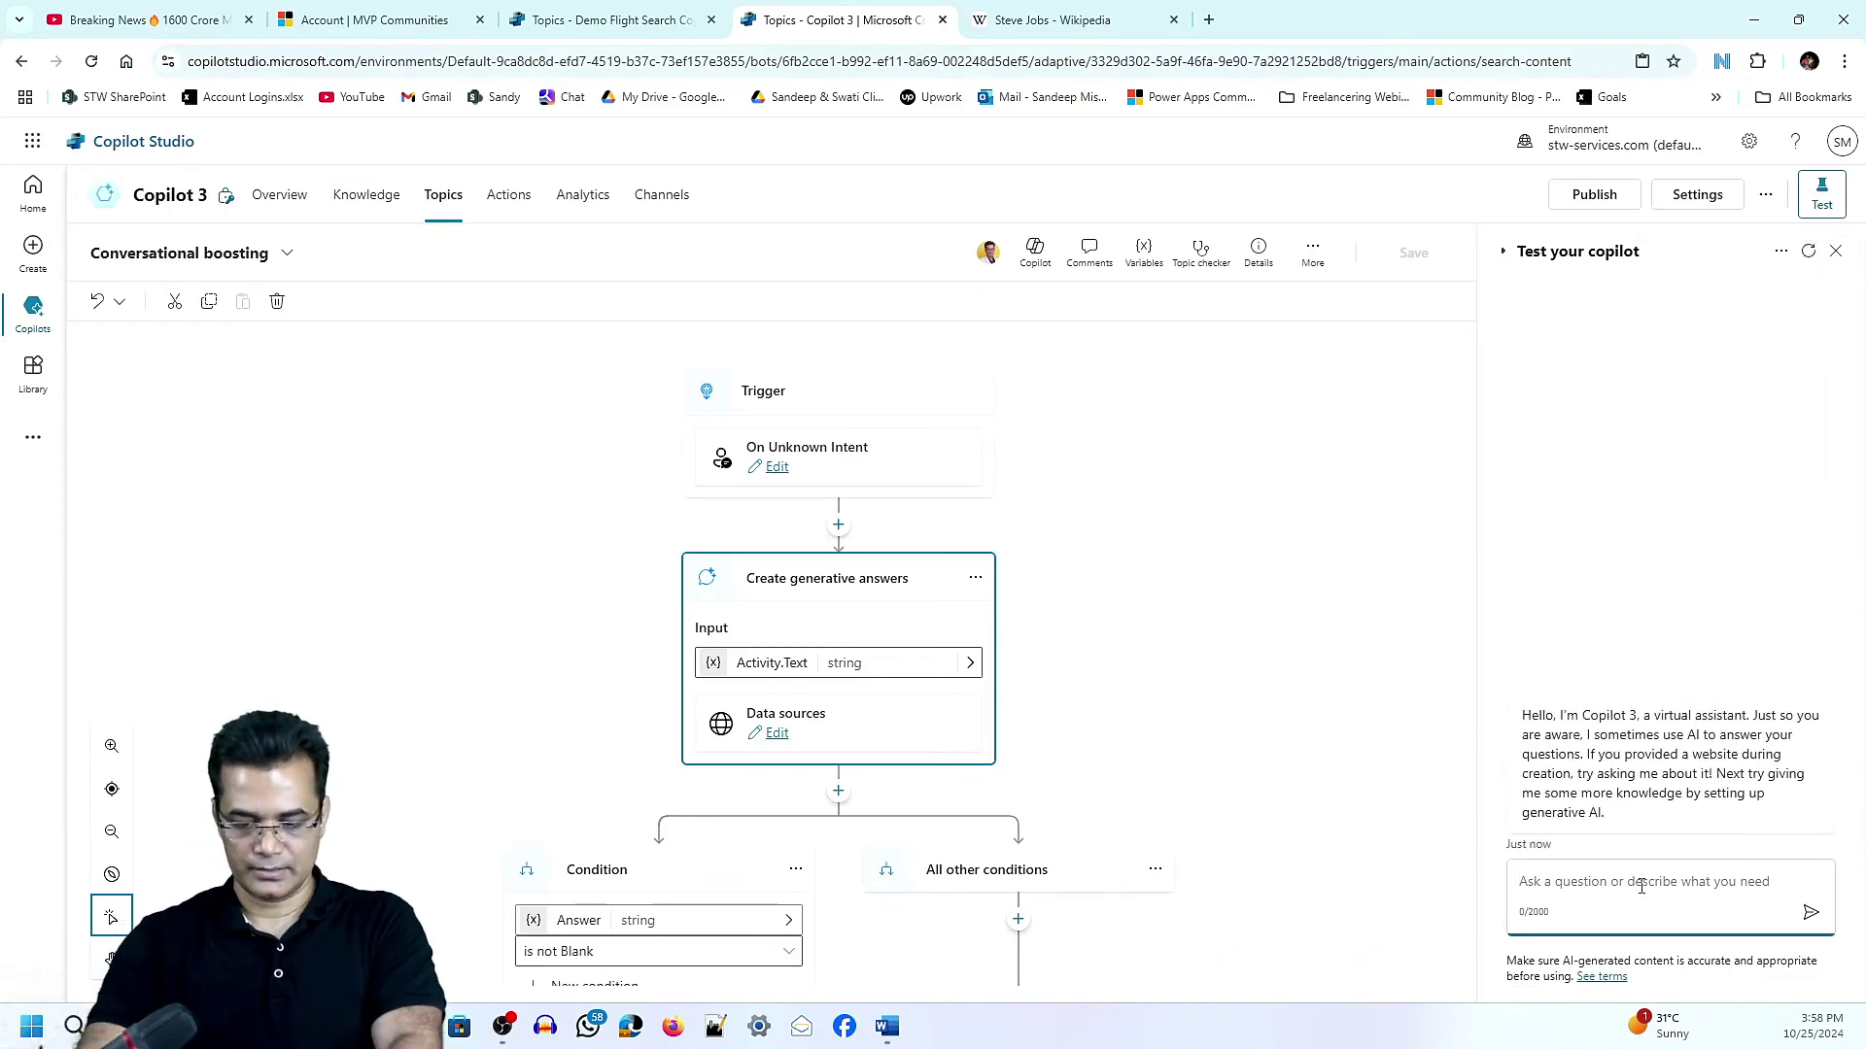
# Ask 'who was Steve Jobs?' and get an American footballer answer citing Steven Paul Jobs 1.docx.
pyautogui.write('who was steve job')
pyautogui.press('BackSpace')
pyautogui.press('BackSpace')
pyautogui.press('BackSpace')
pyautogui.press('BackSpace')
pyautogui.press('BackSpace')
pyautogui.press('BackSpace')
pyautogui.press('BackSpace')
pyautogui.press('BackSpace')
pyautogui.press('BackSpace')
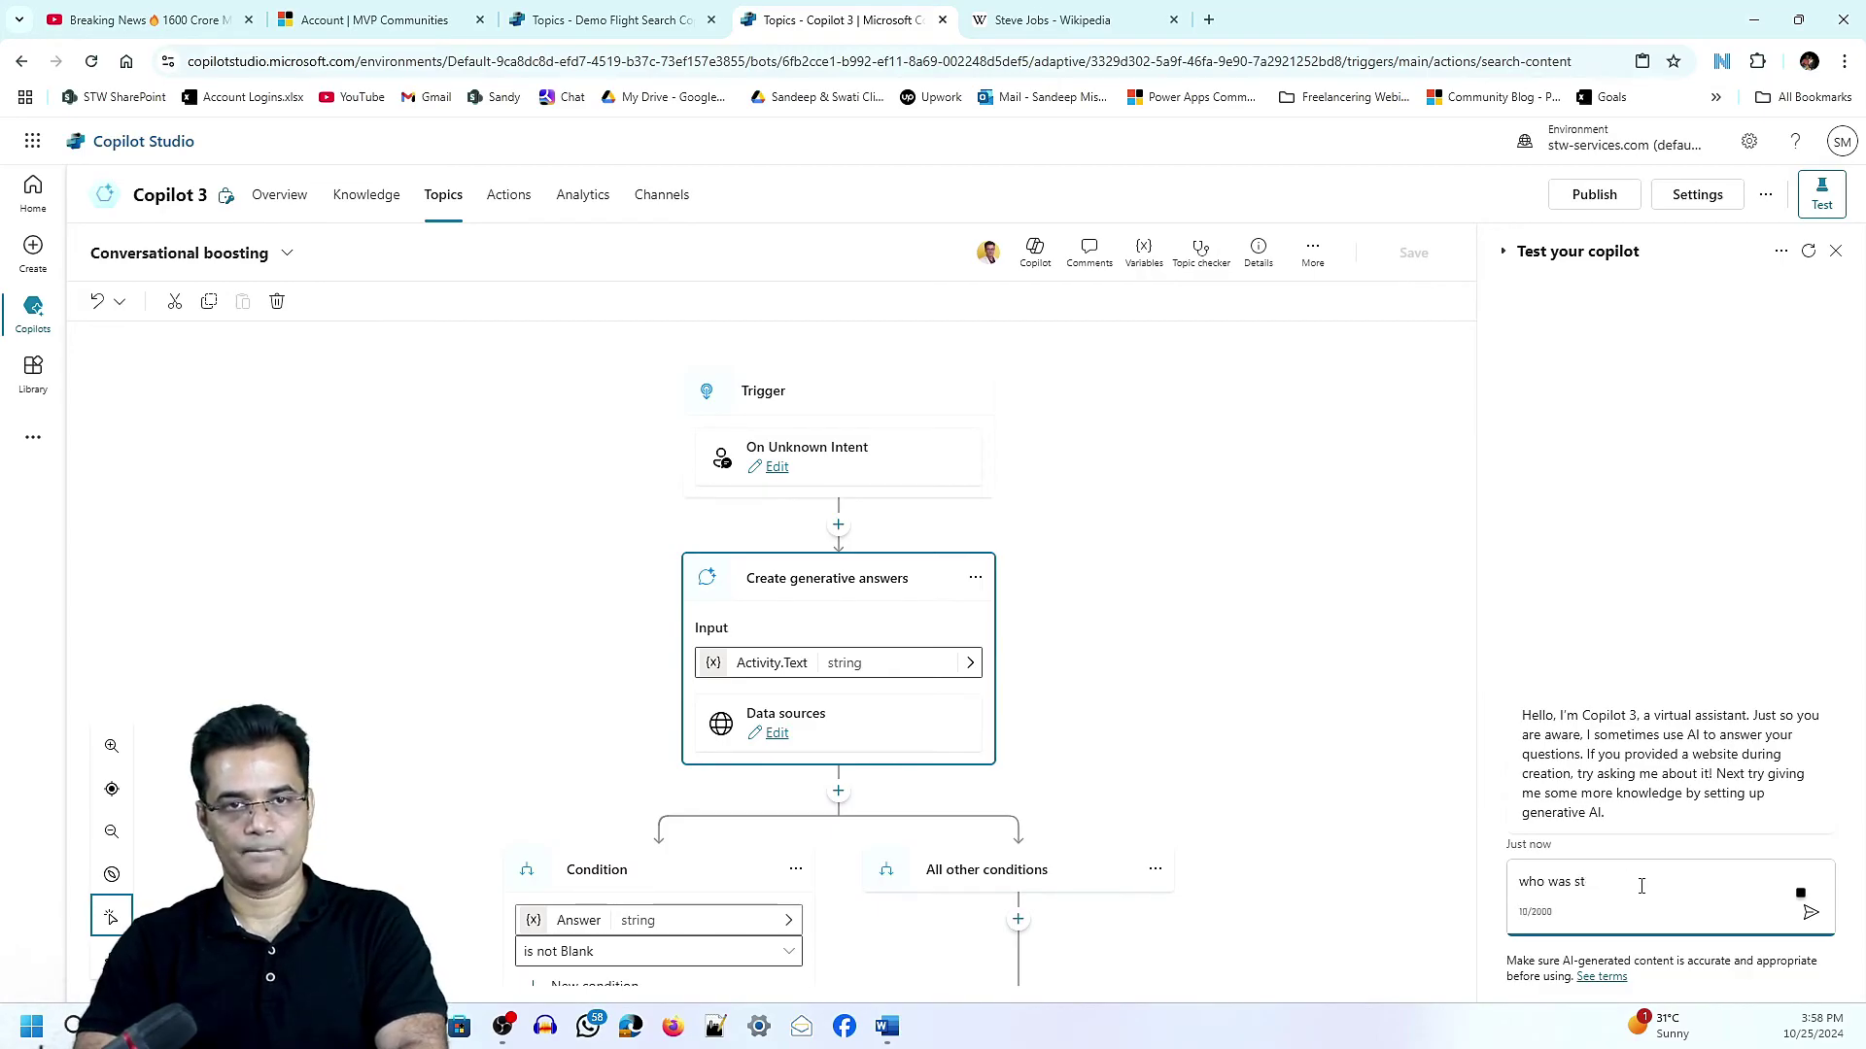
pyautogui.write('Steve Jobs?')
pyautogui.press('Return')
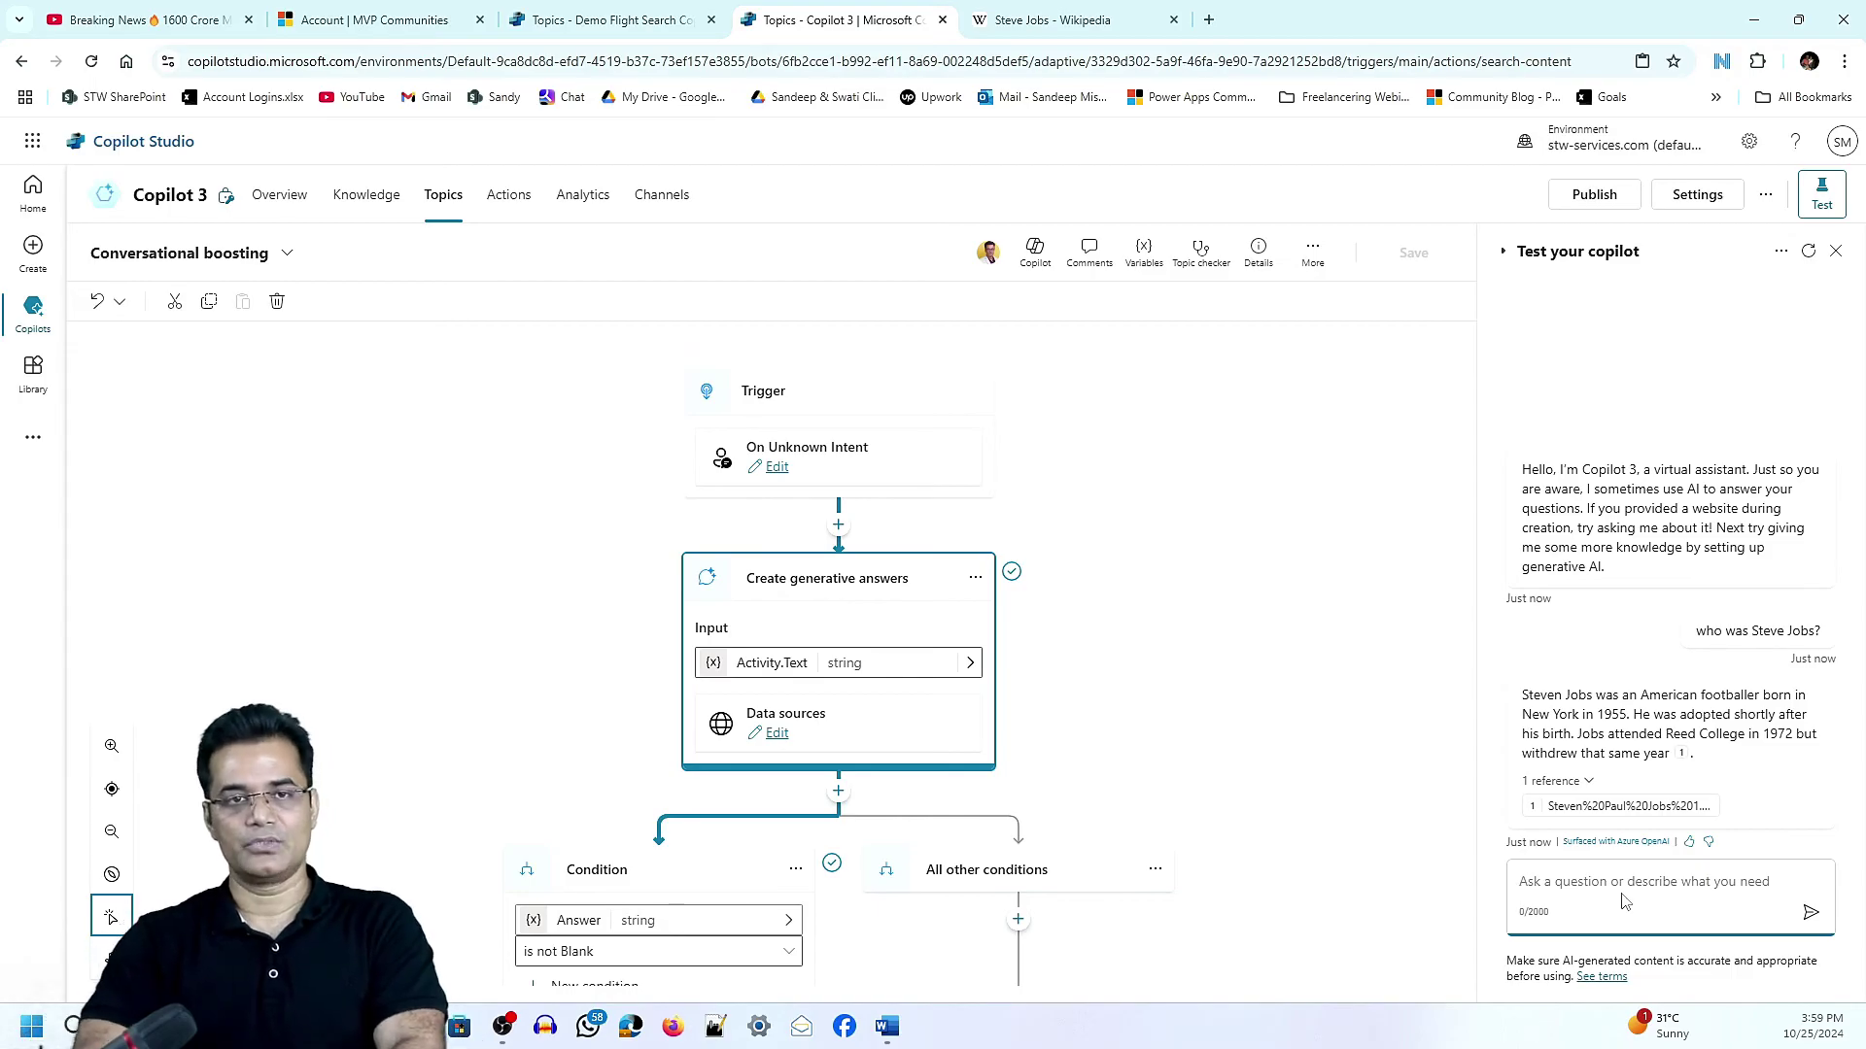
# Ask 'In which company he was working?' and get no information found.
pyautogui.write('I')
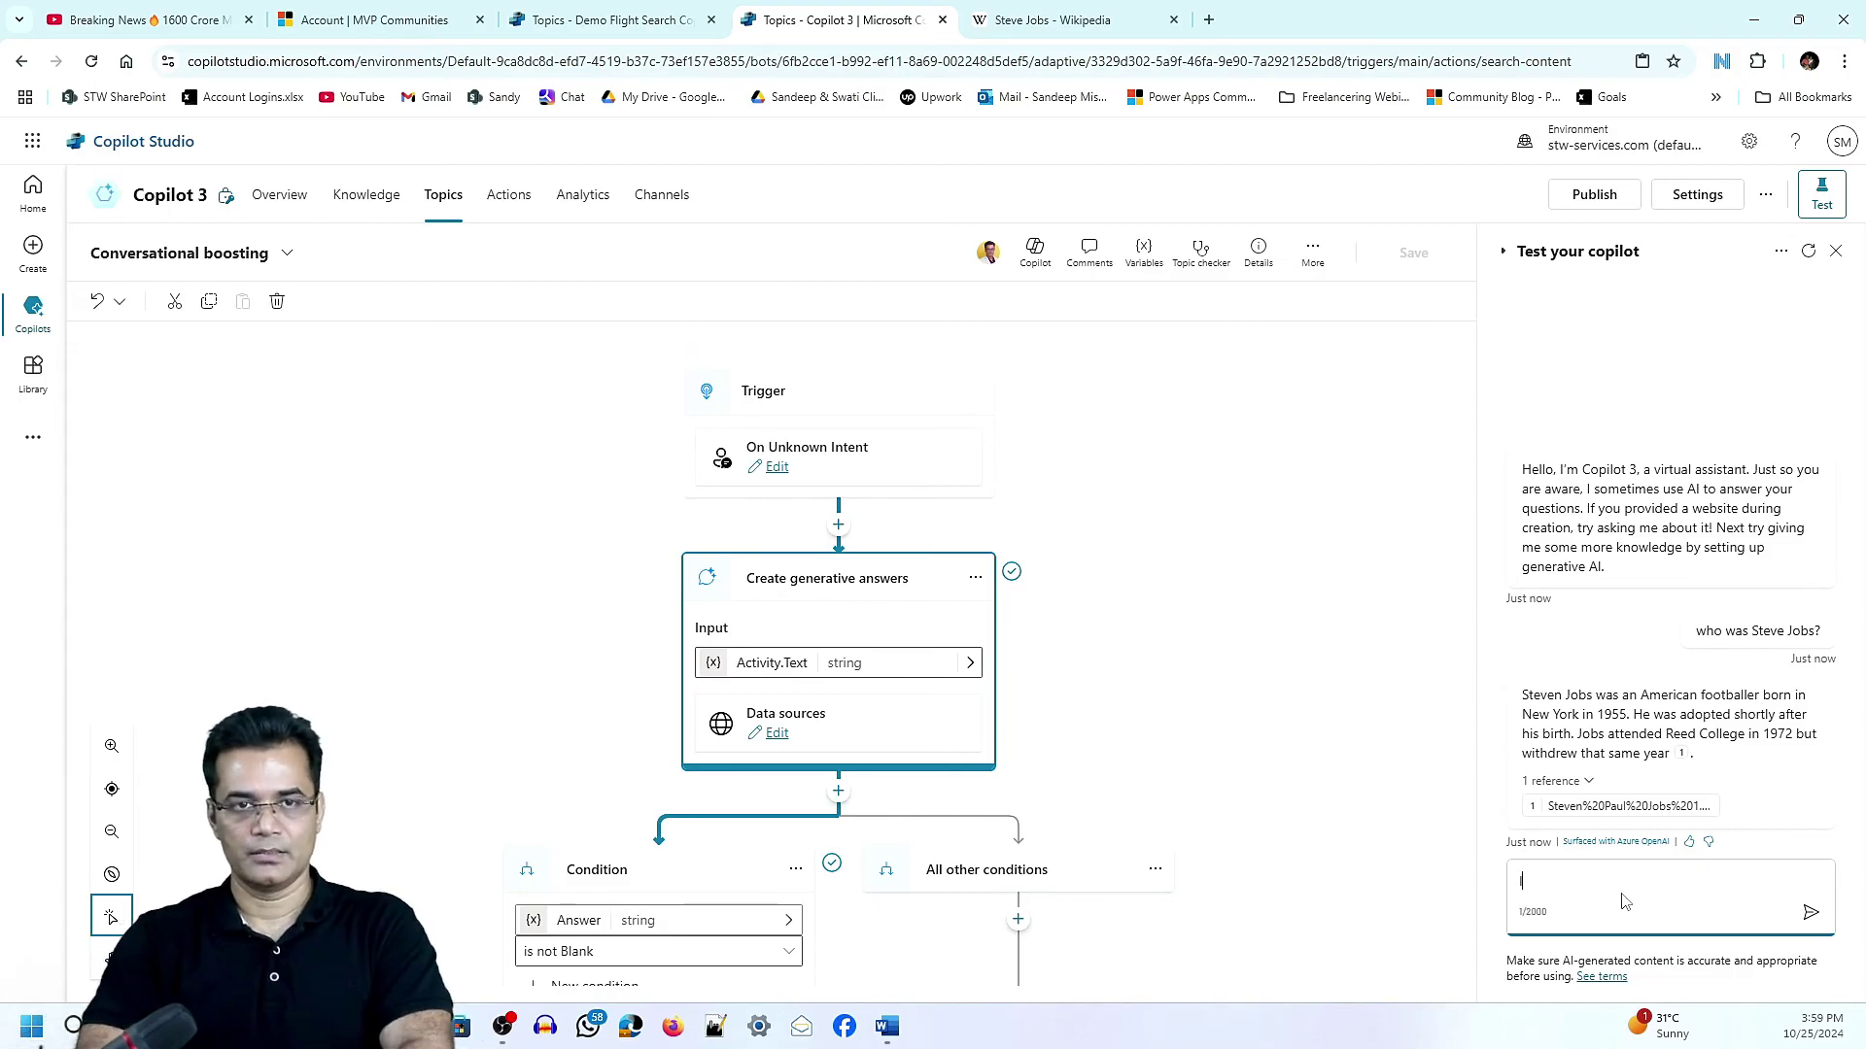
pyautogui.write('n which company he was working?')
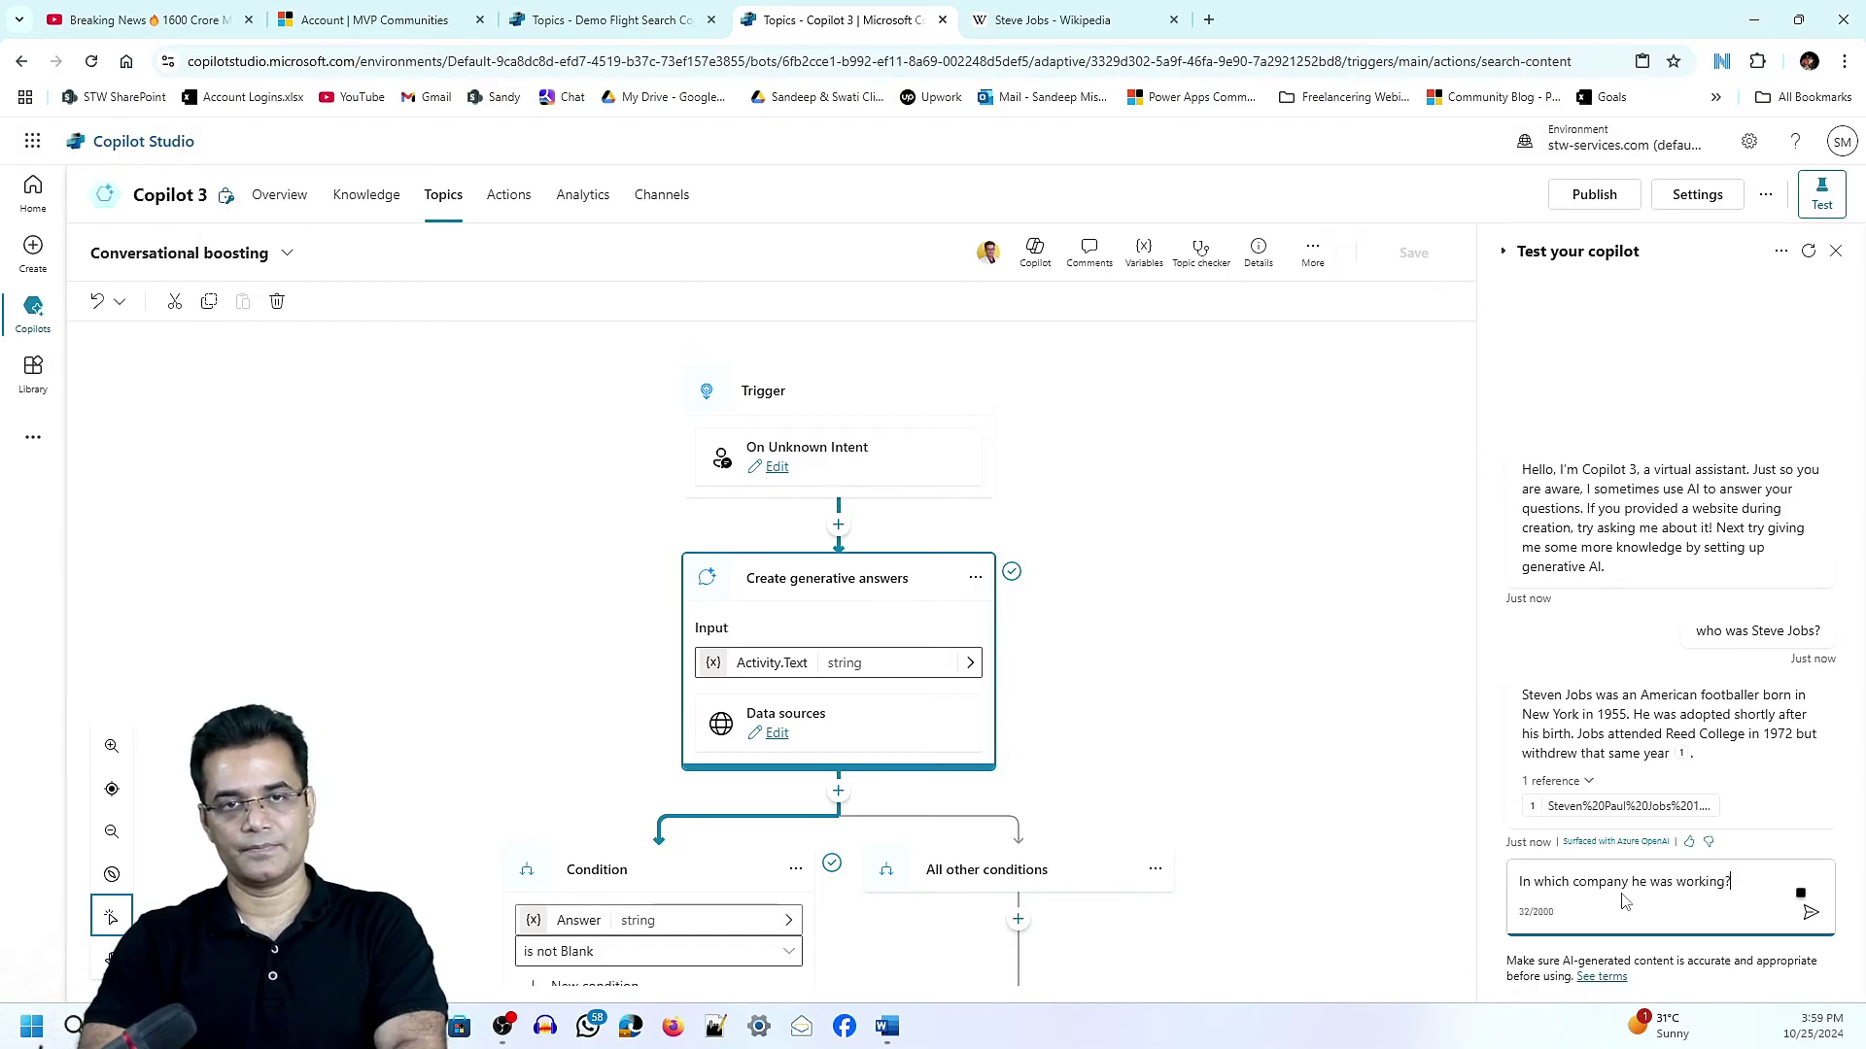
pyautogui.press('Return')
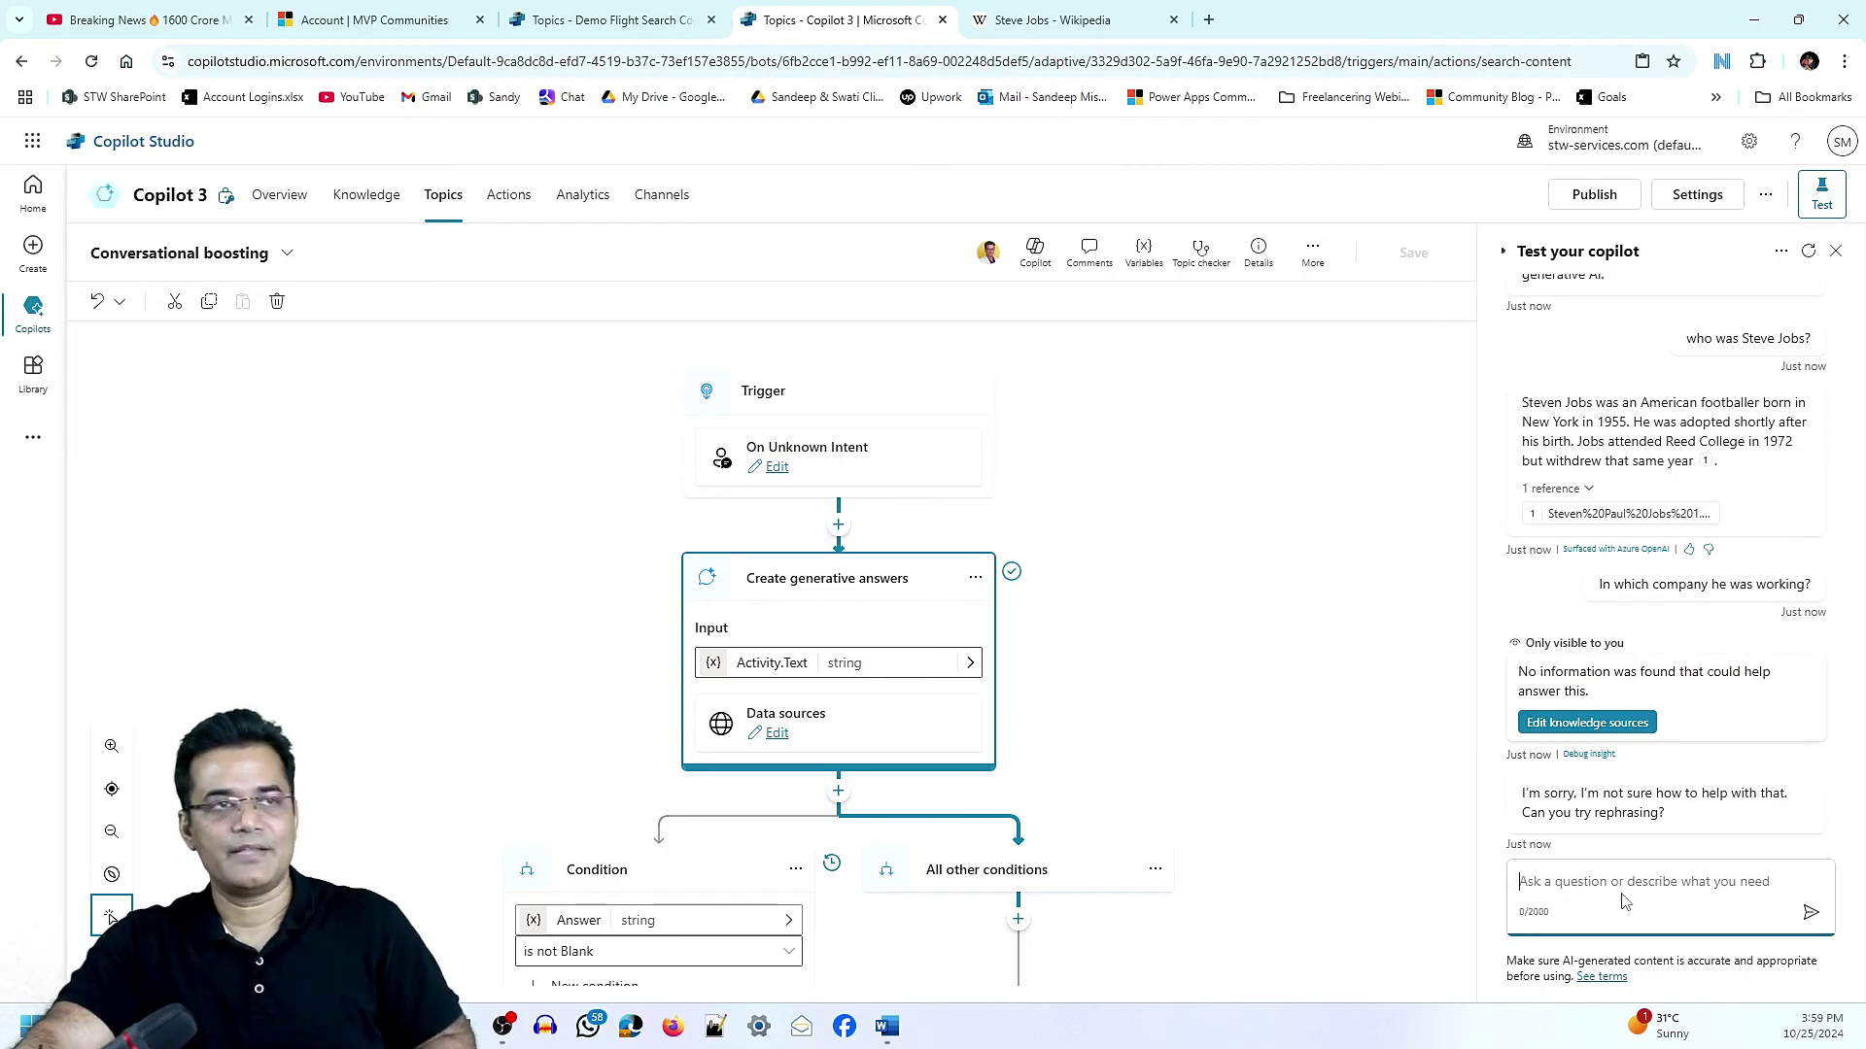
pyautogui.click(777, 736)
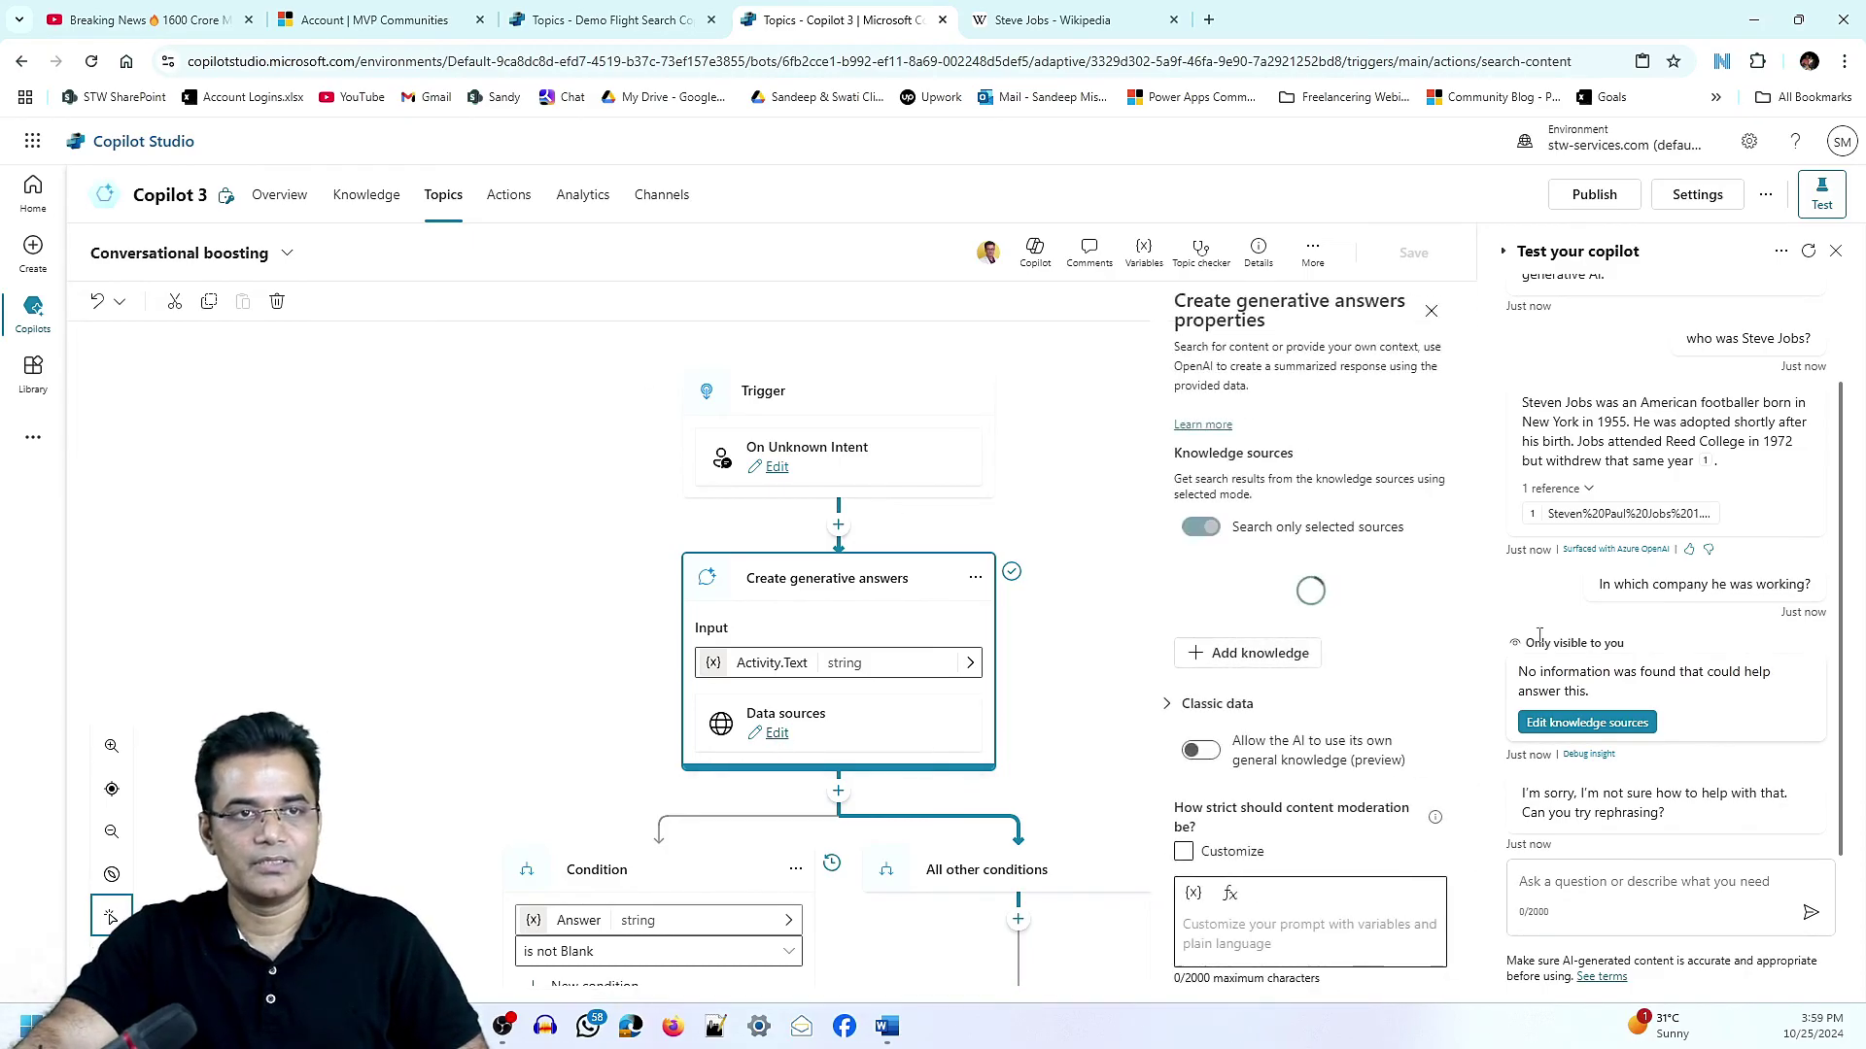
# Switch on 'Allow the AI to use its own general knowledge', save, and type 'where did Steve Jobs born?'.
pyautogui.click(1205, 756)
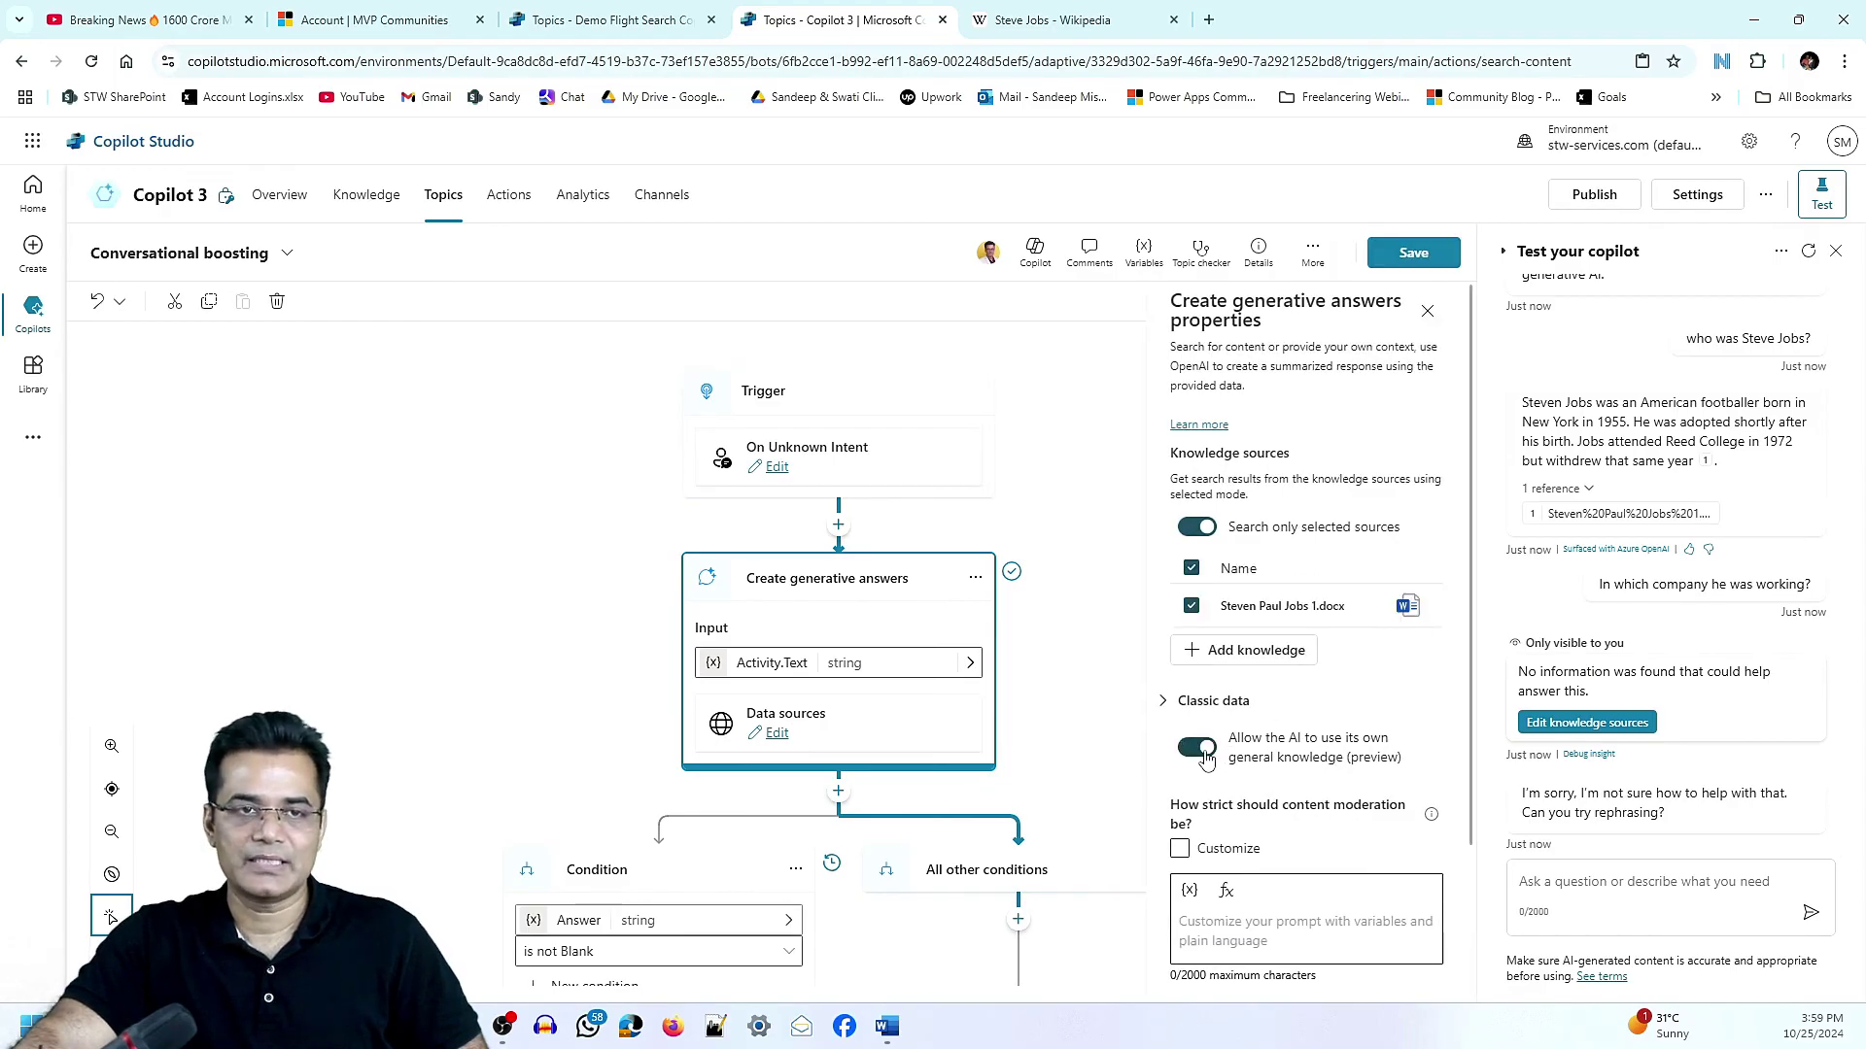
pyautogui.click(1414, 252)
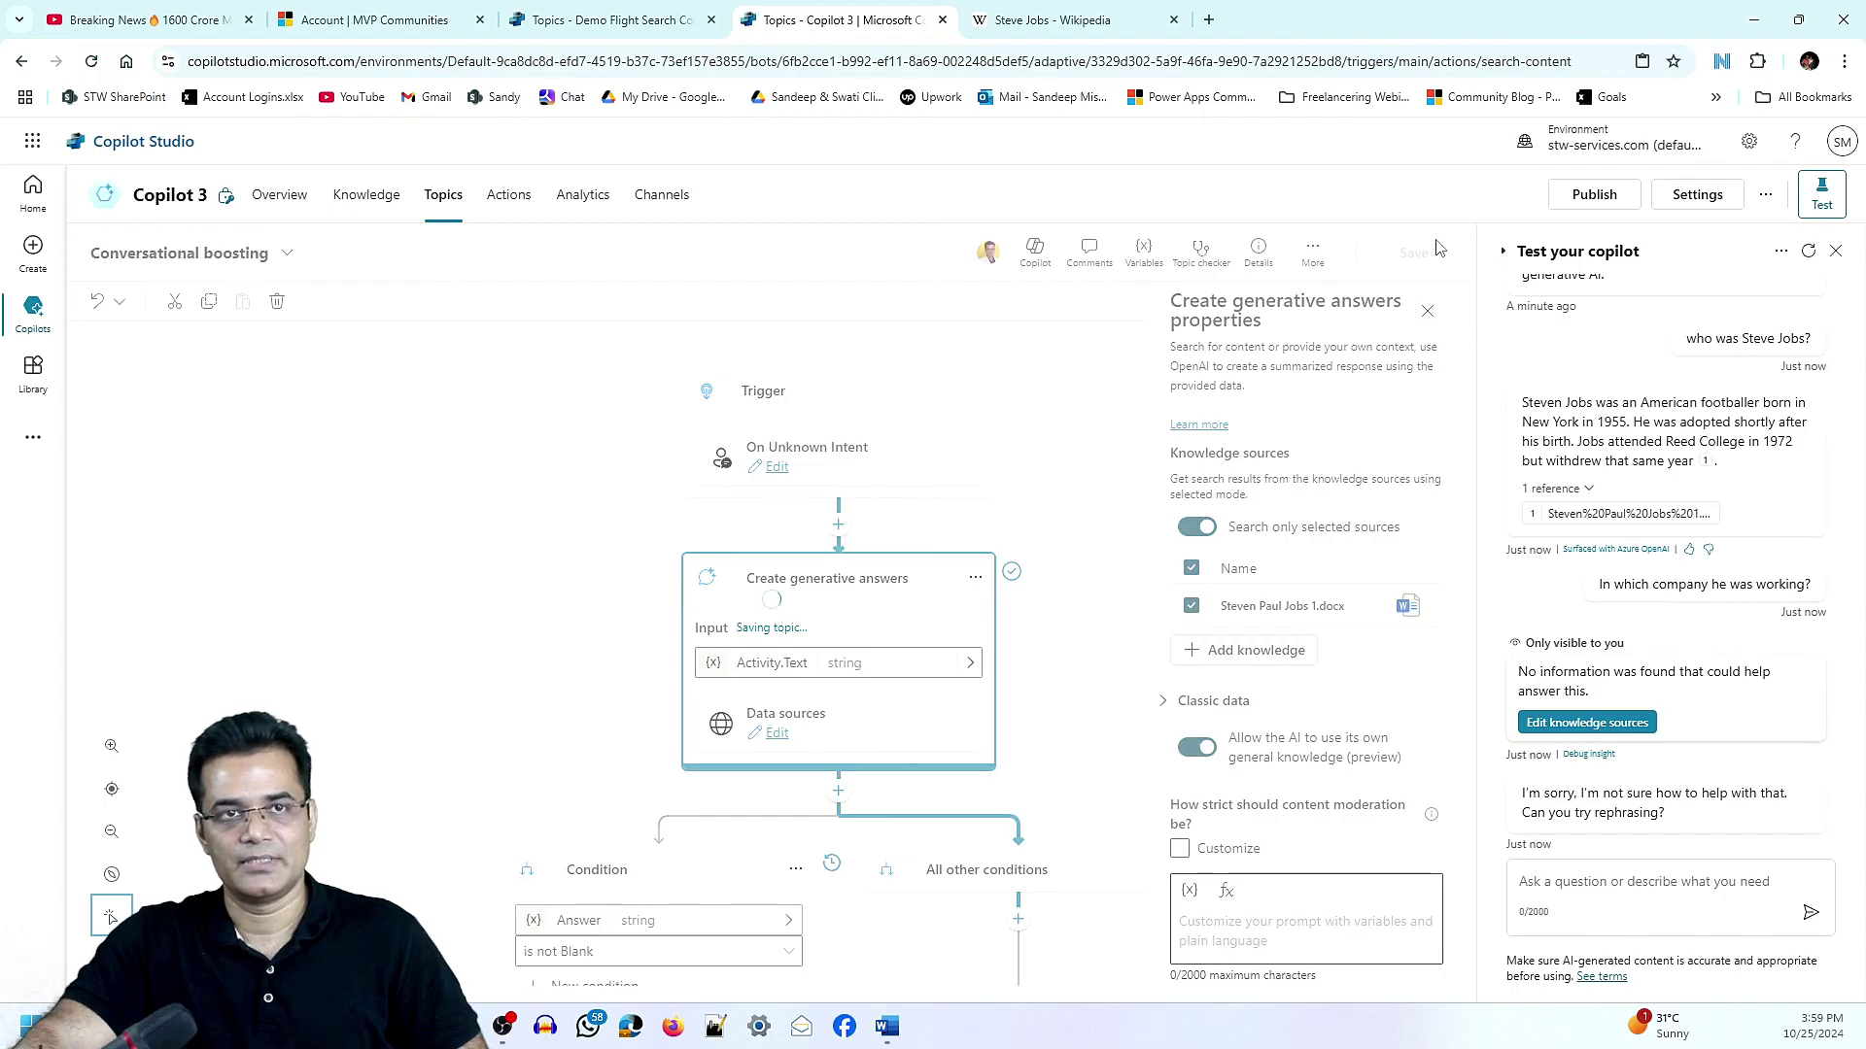
pyautogui.click(1620, 880)
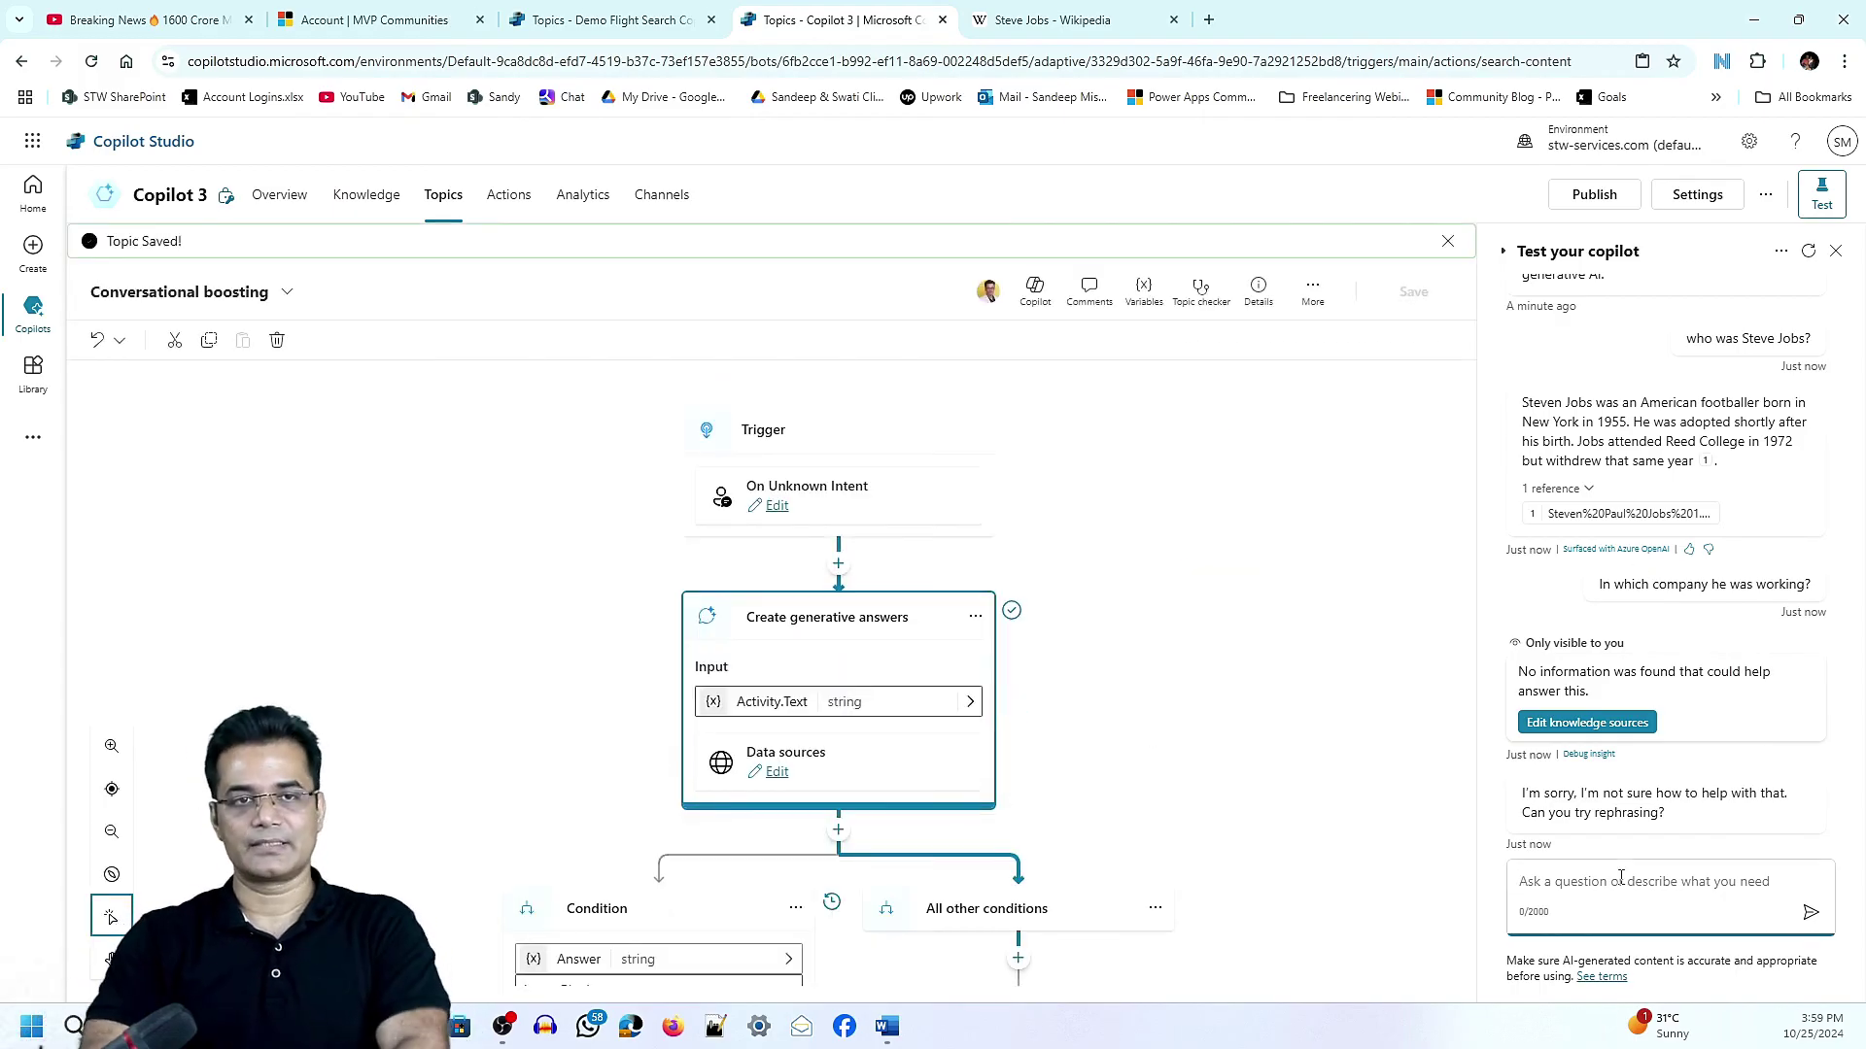
pyautogui.write('where did')
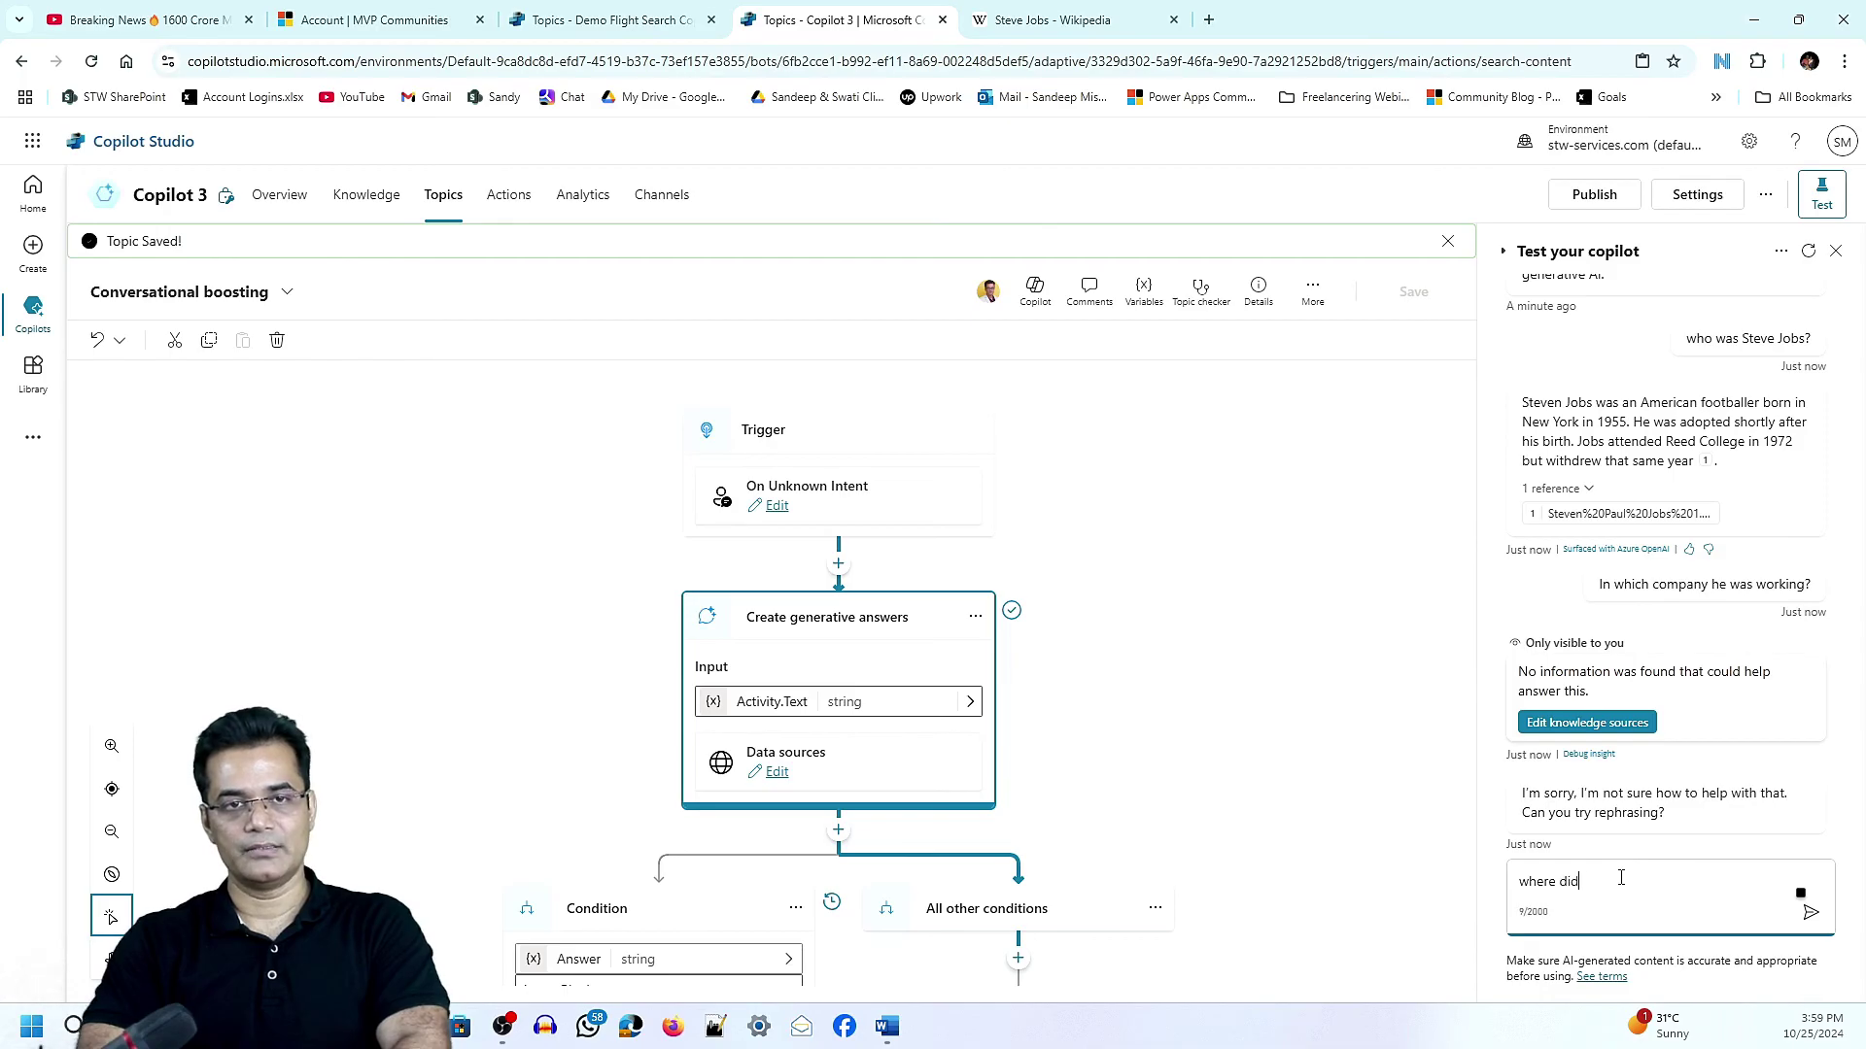
pyautogui.write(' Steve Job')
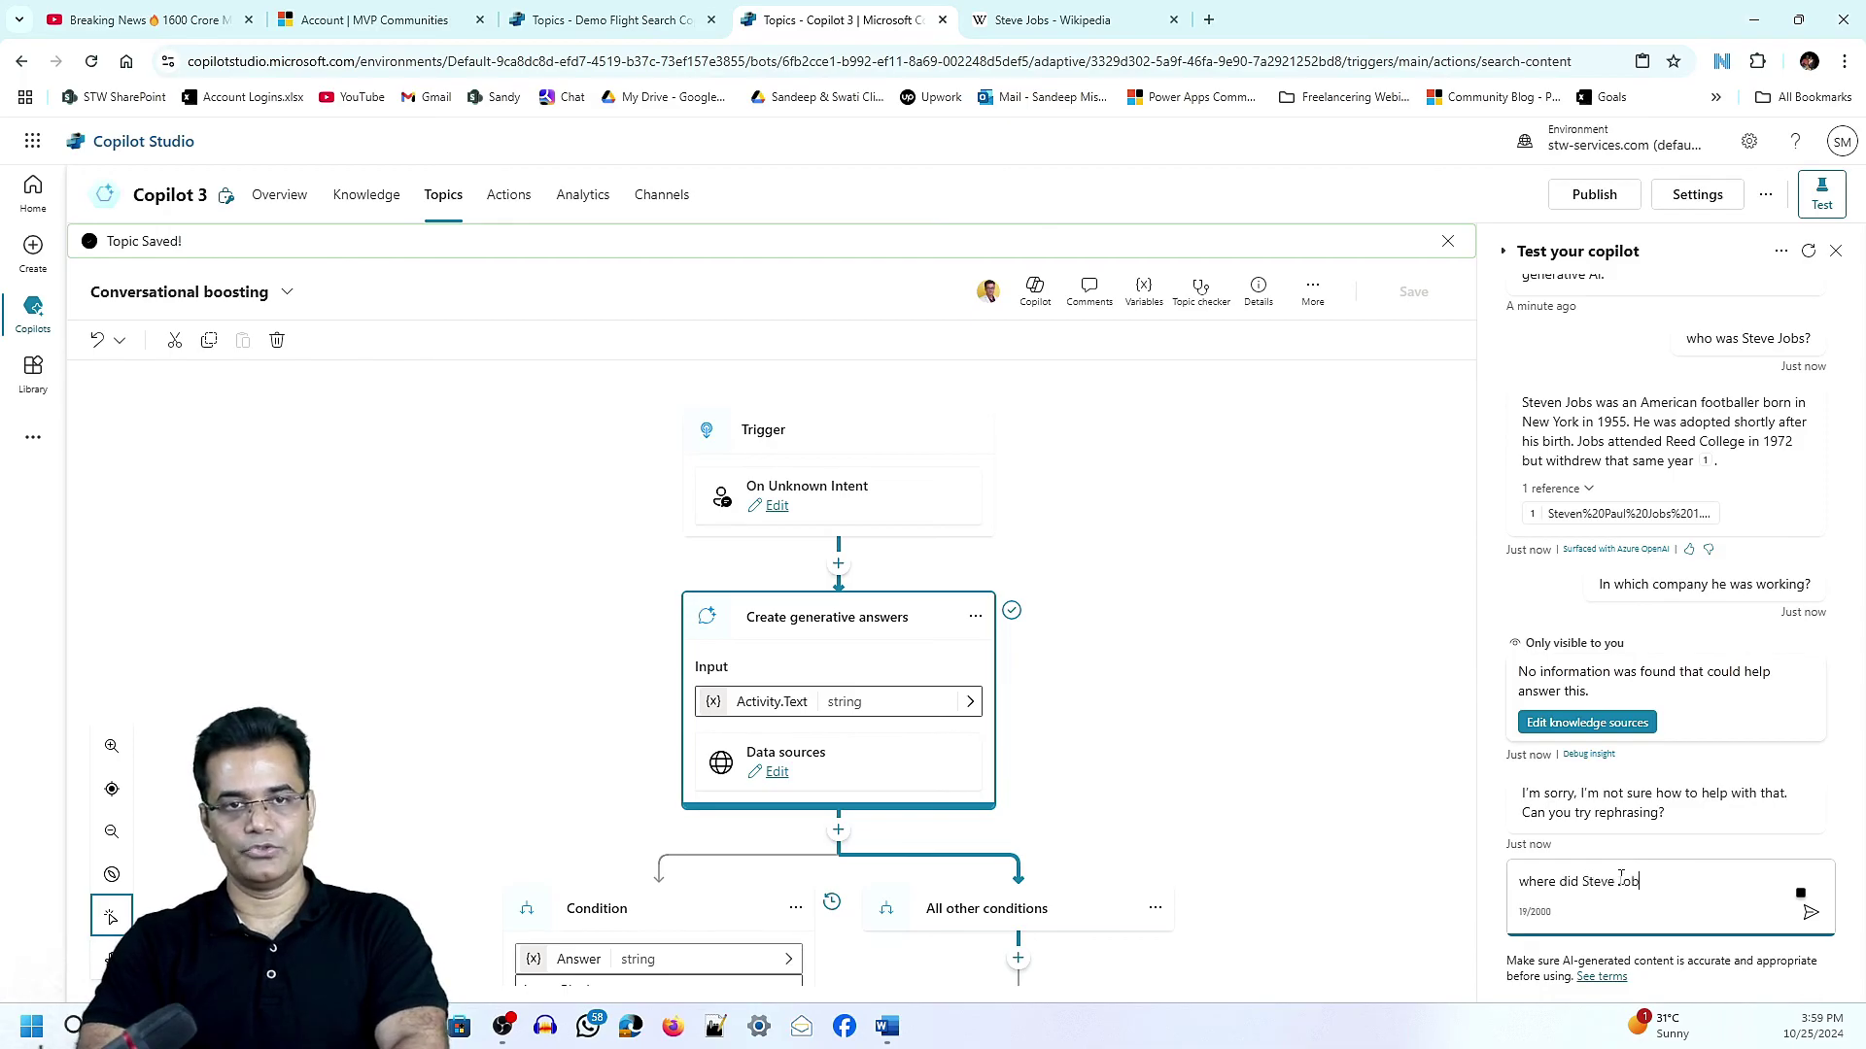
pyautogui.write('s born?')
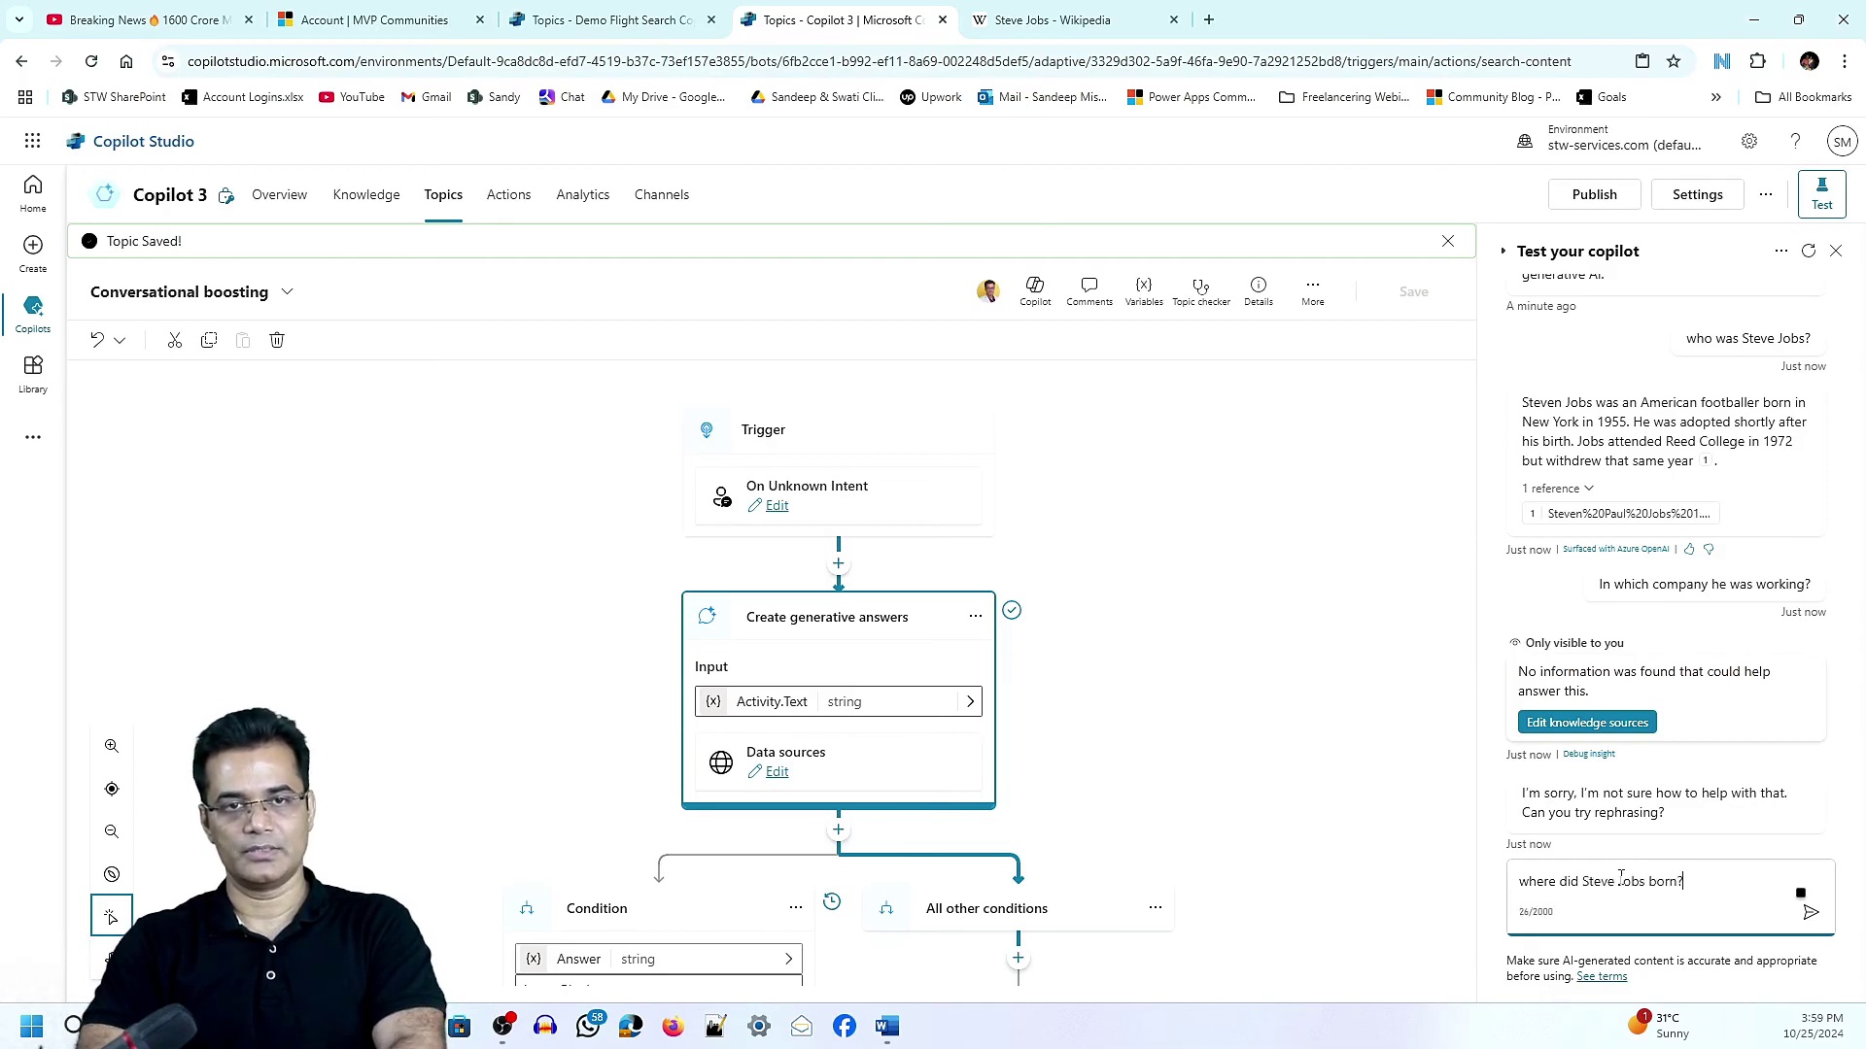
# Send the birthplace question (answer: New York, 1955), then resend 'In which company he was working?'.
pyautogui.press('Return')
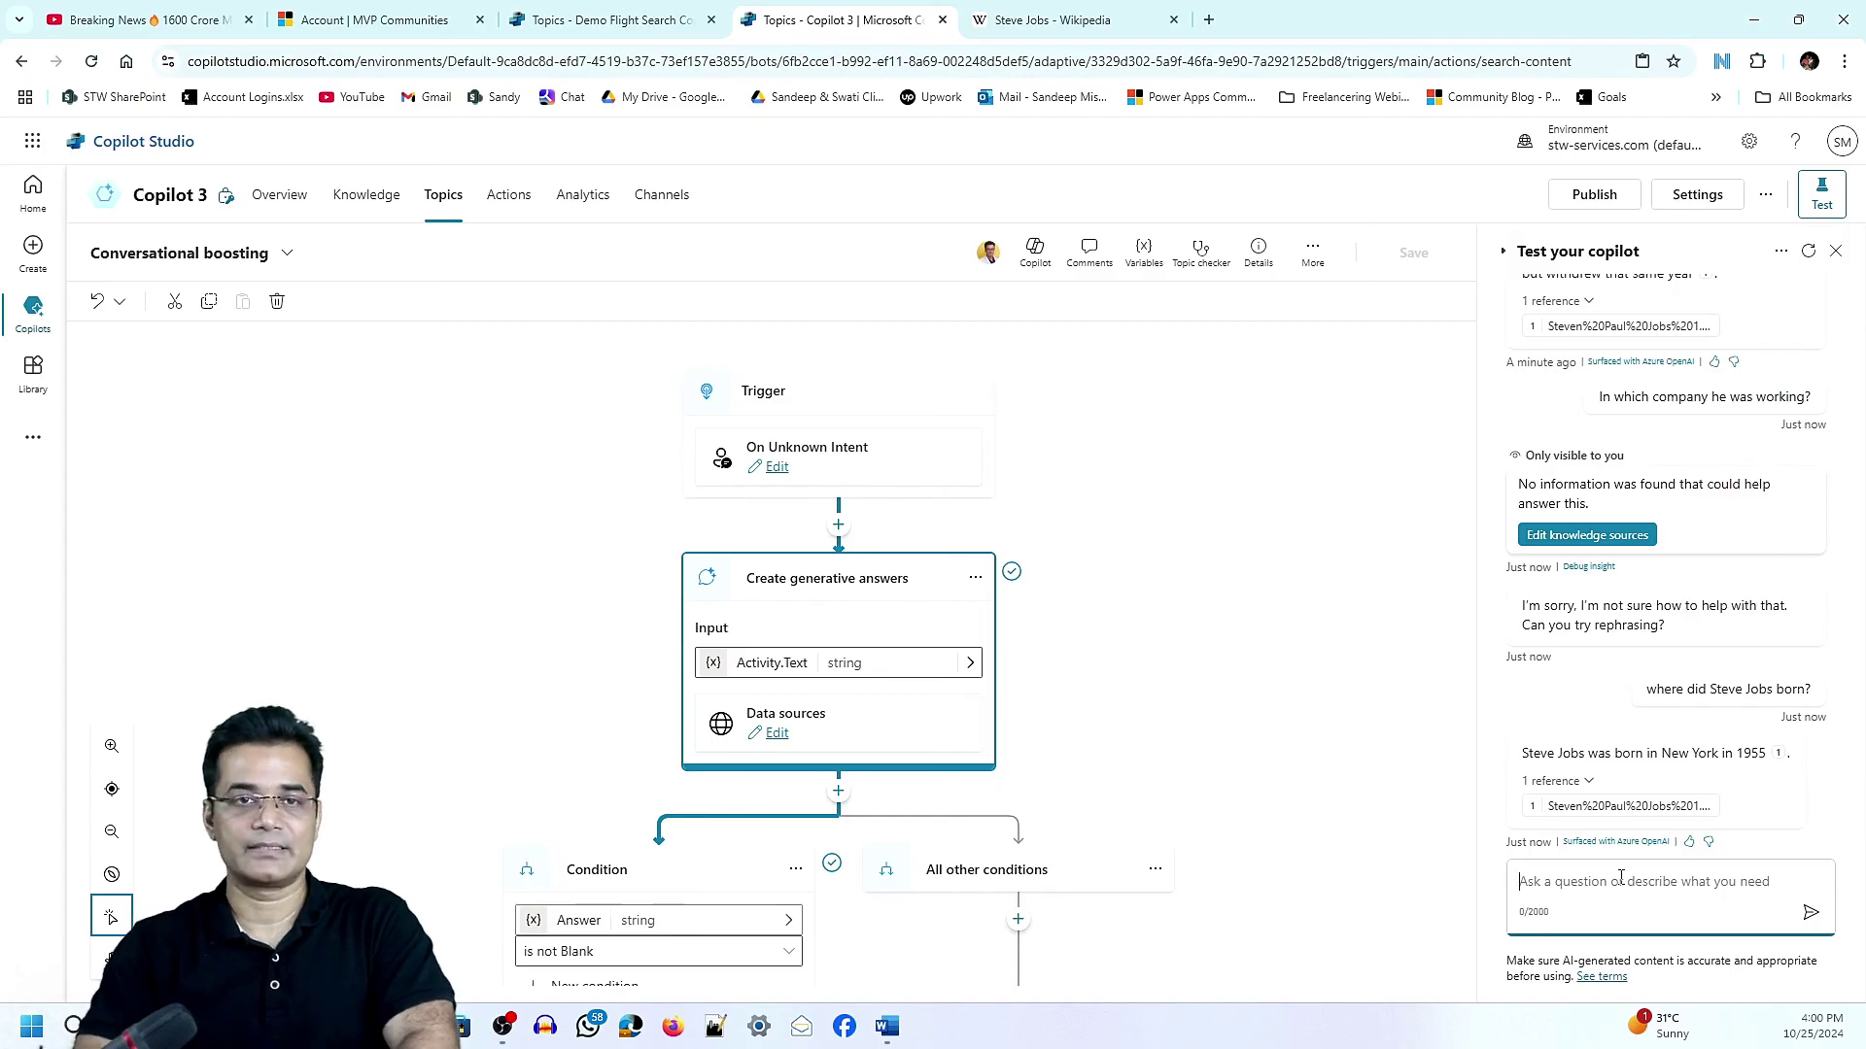
pyautogui.write('I')
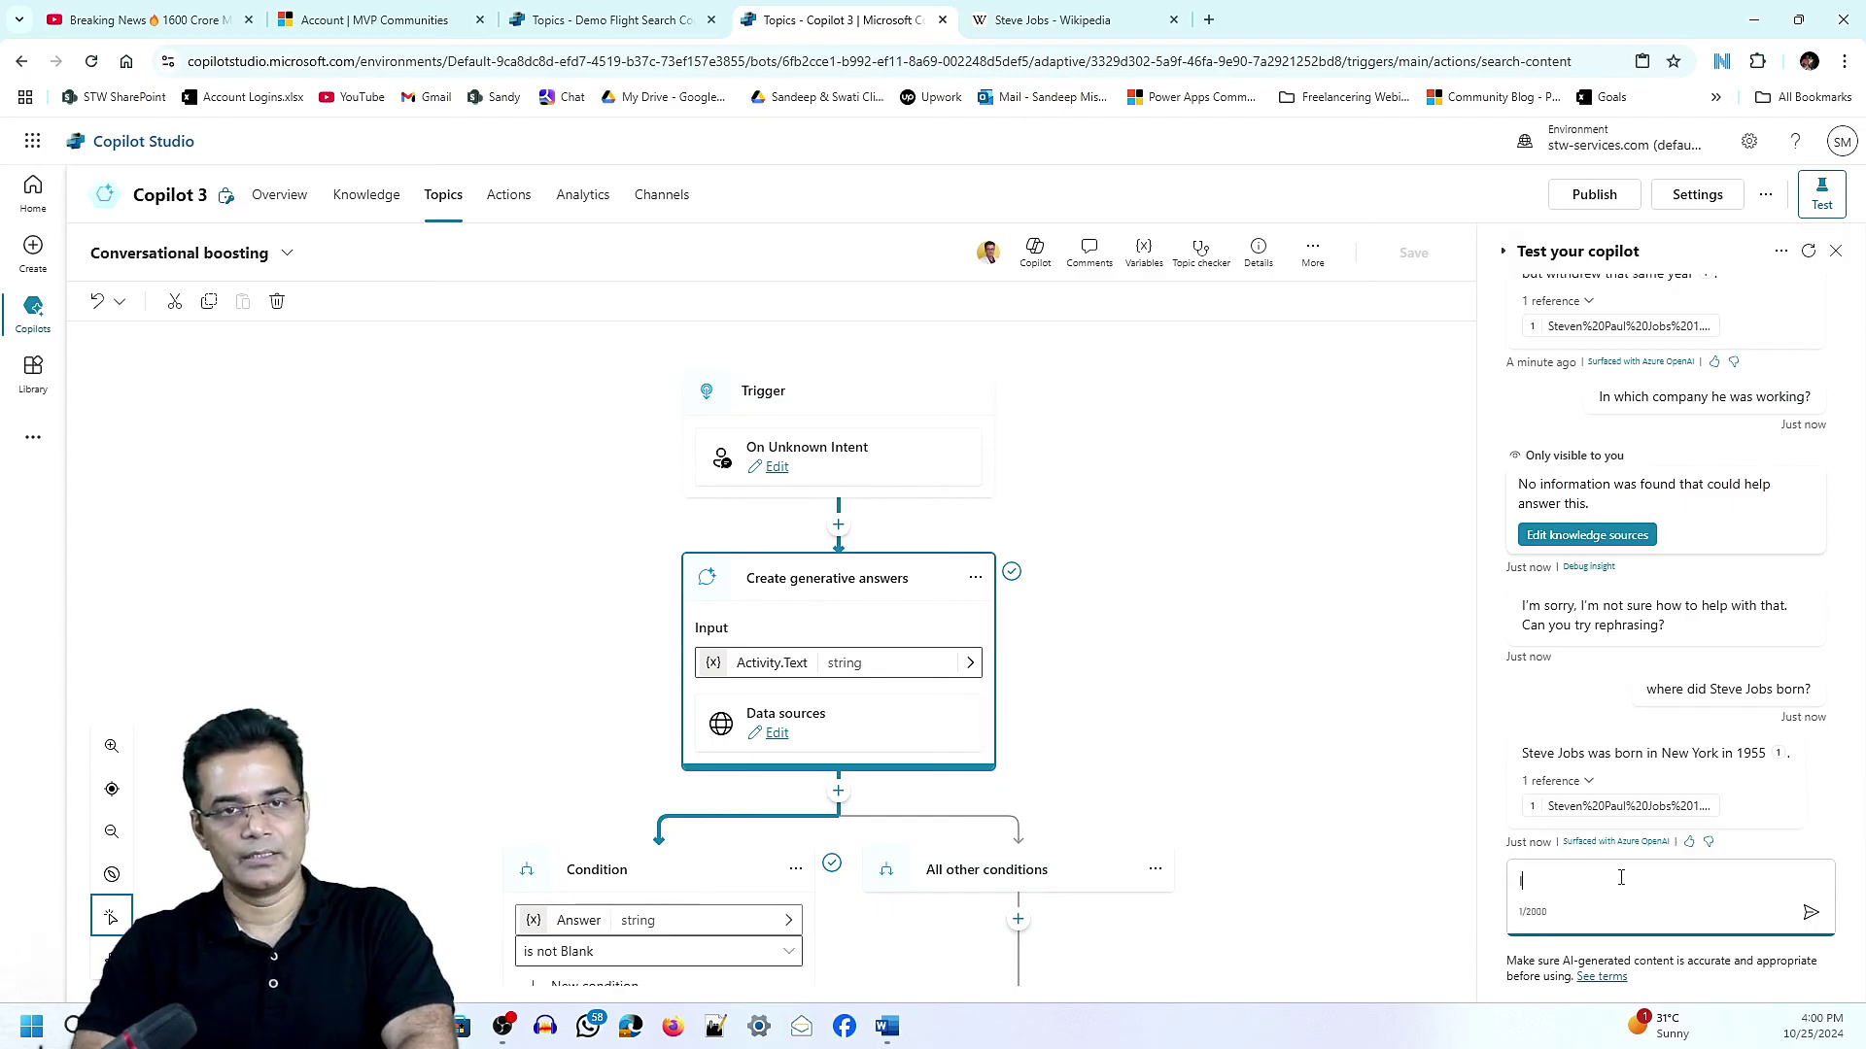
pyautogui.write('n which comp')
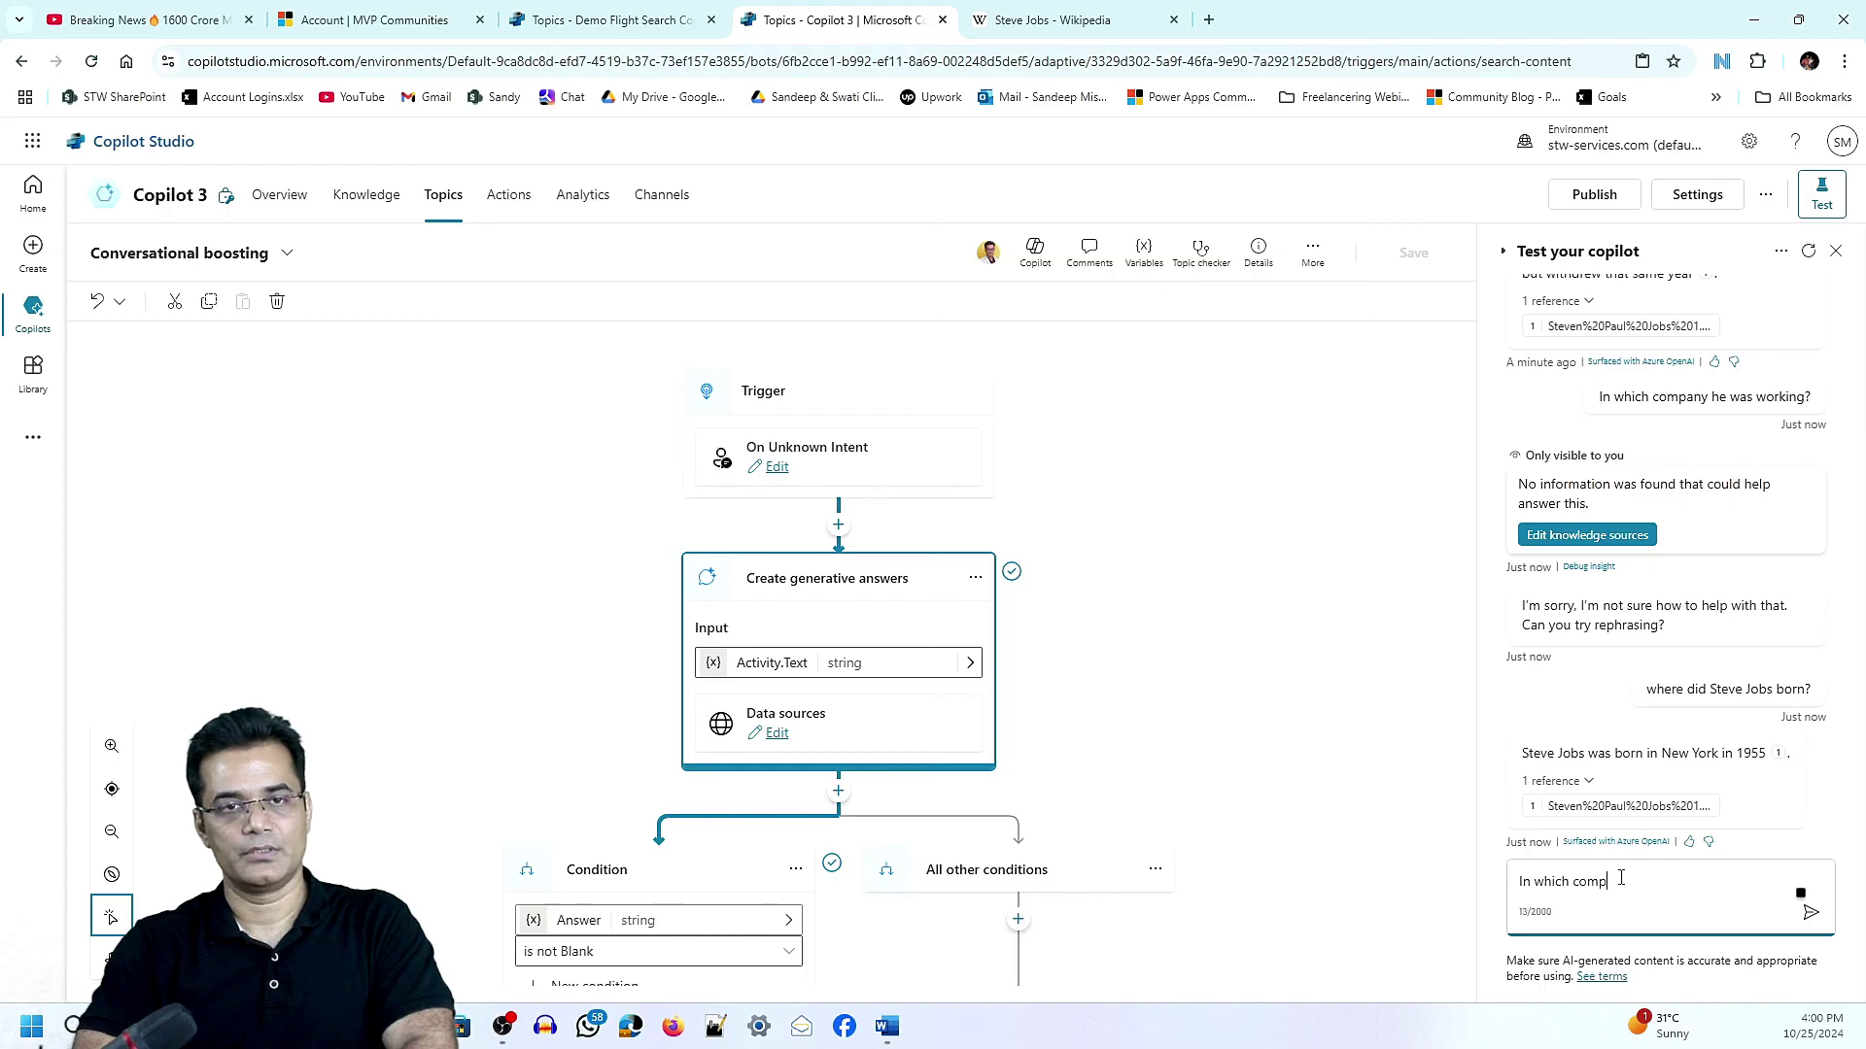
pyautogui.write('any he was working?')
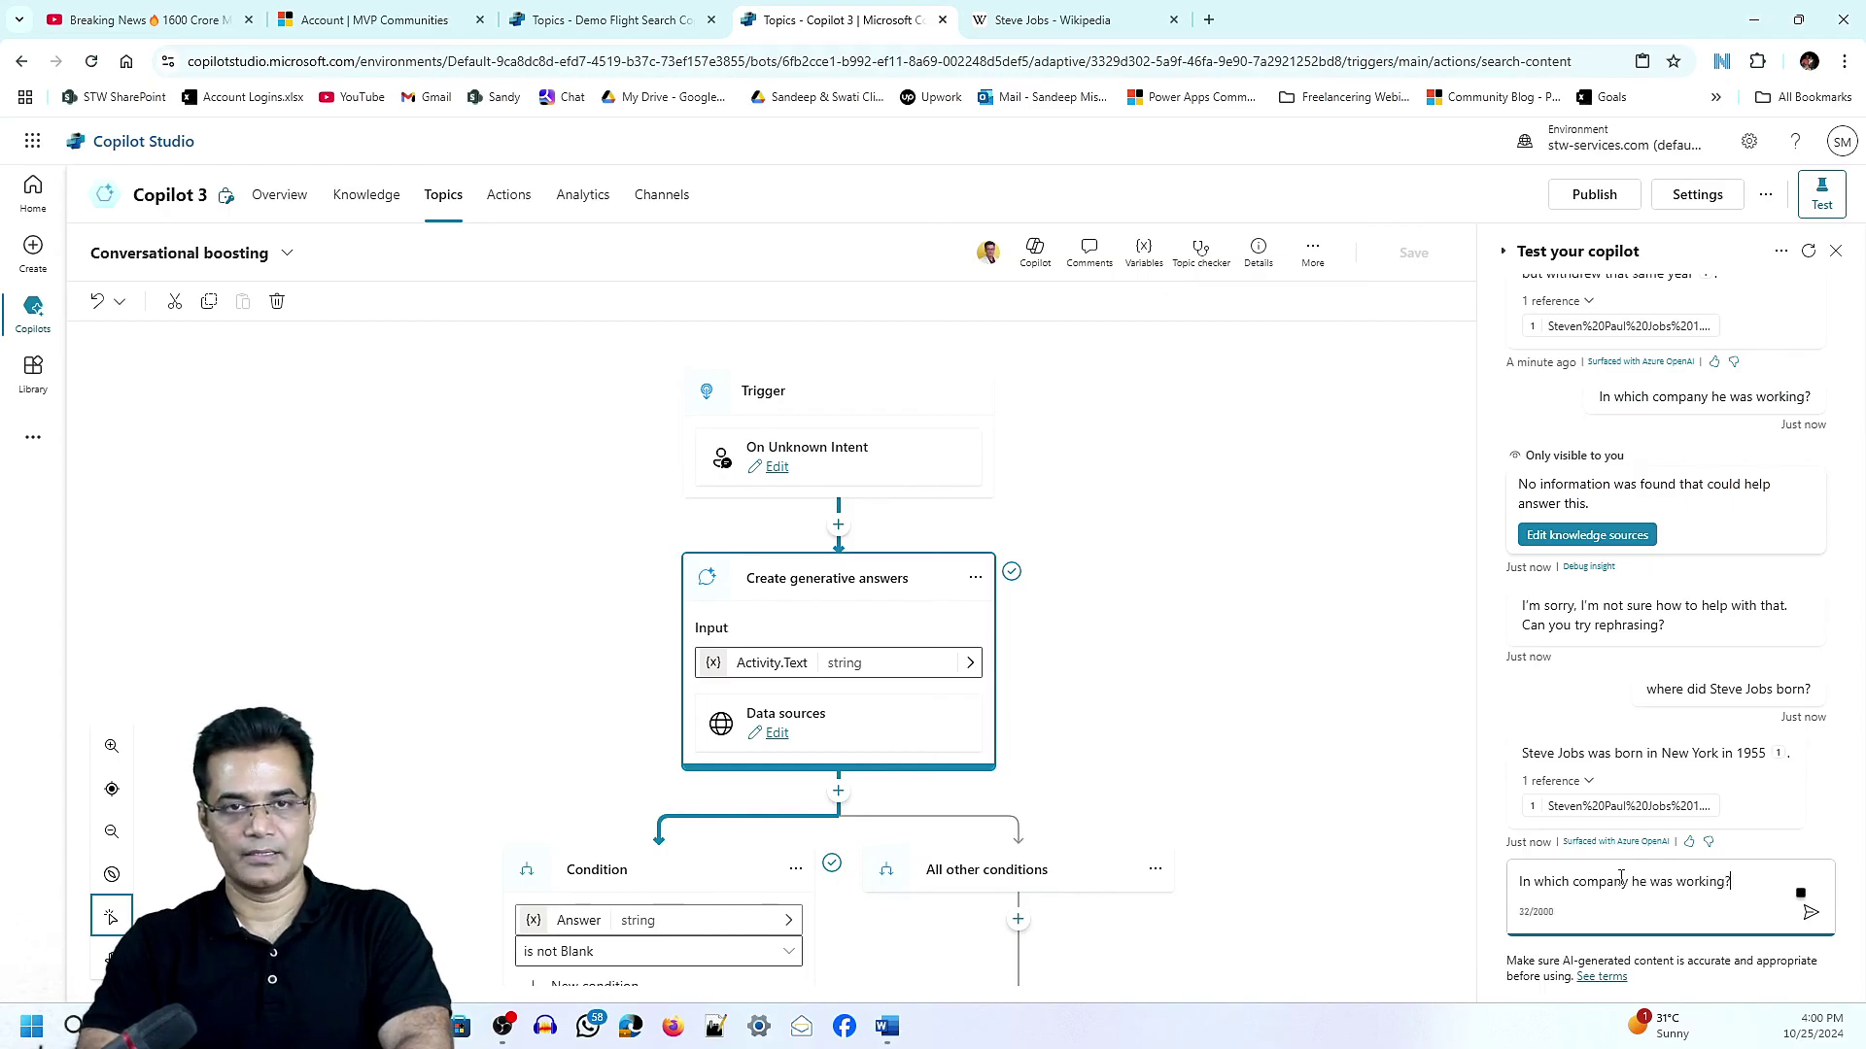
pyautogui.press('Return')
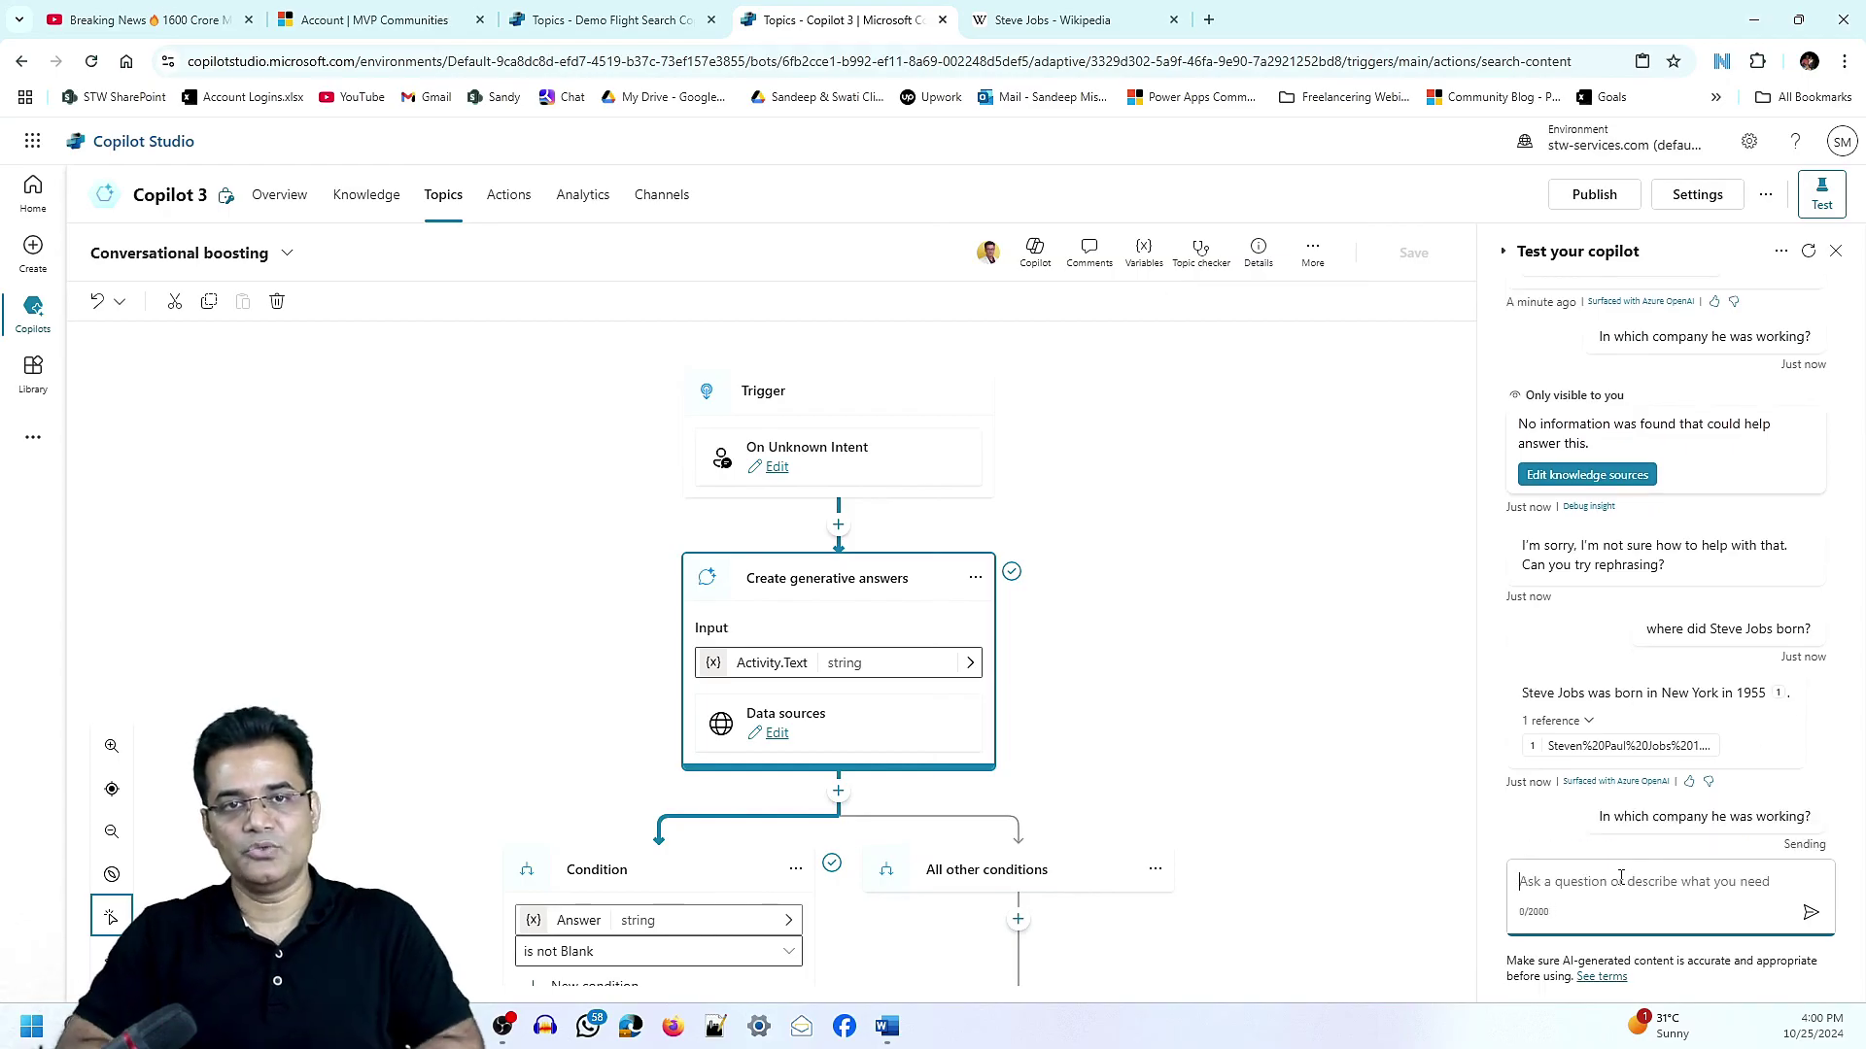